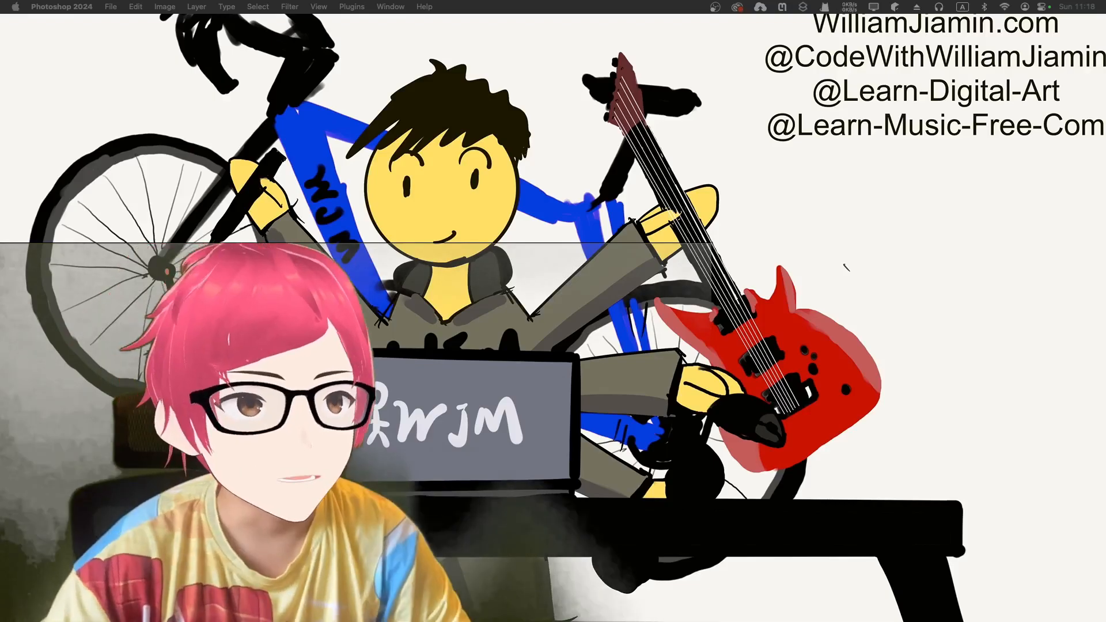
- Switch to Blender and create a new geometry node tree on the default cube in the Geometry Nodes workspace
left_click_drag(575, 621, 575, 271)
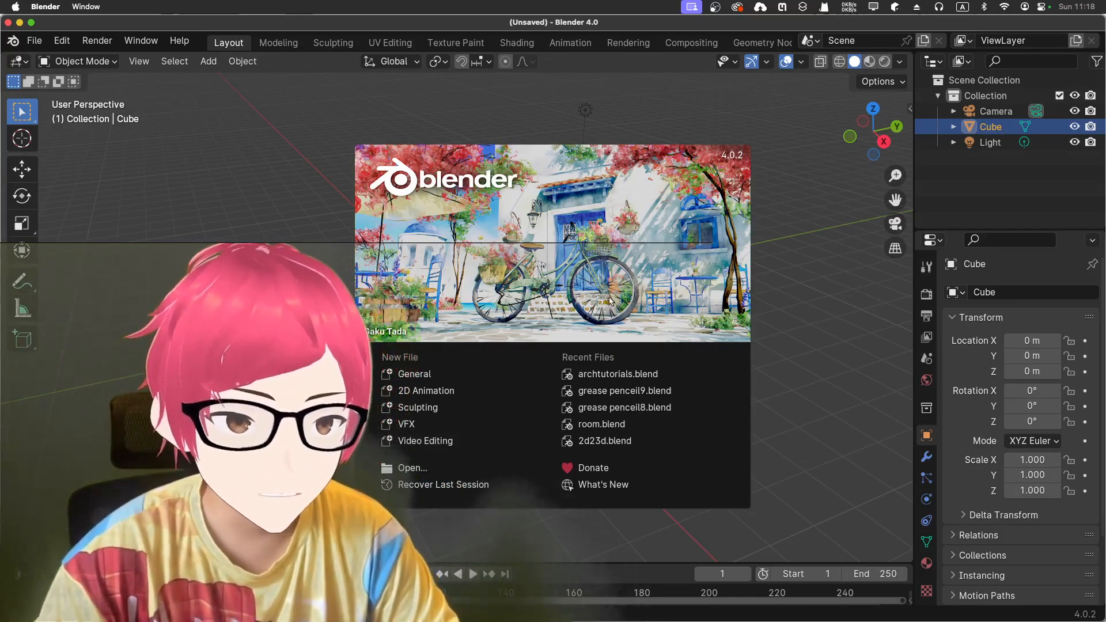
left_click(305, 184)
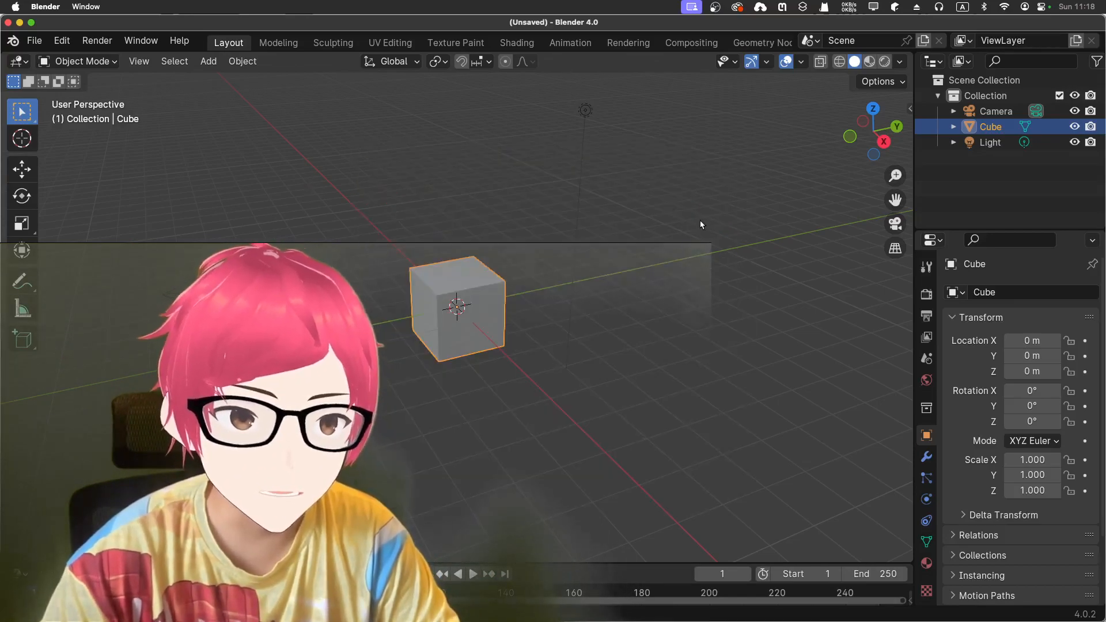
left_click(762, 43)
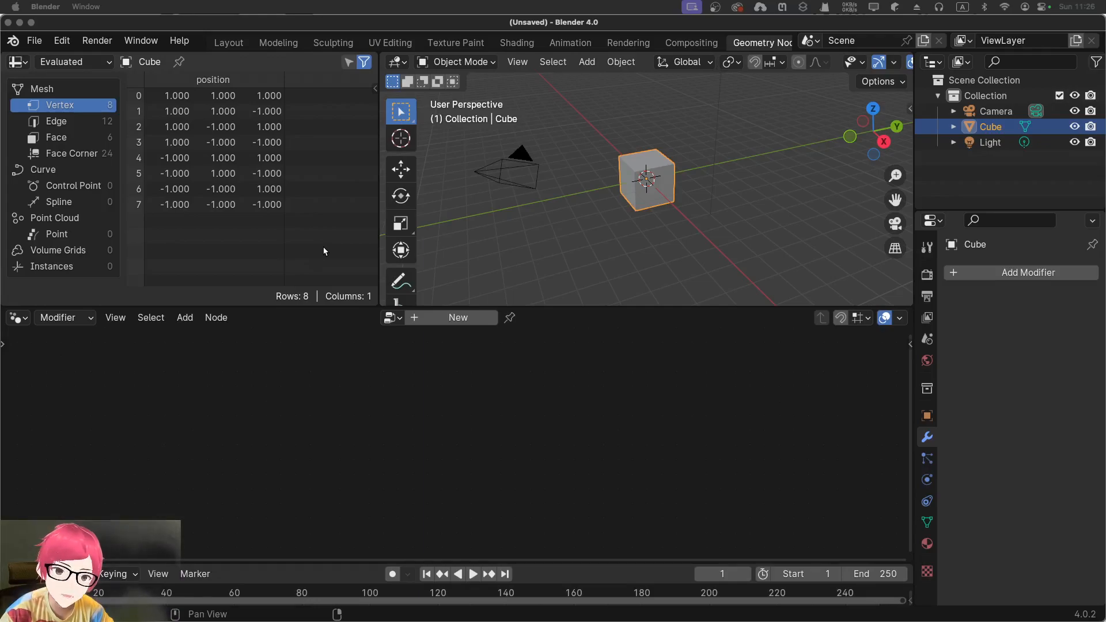
left_click(303, 271)
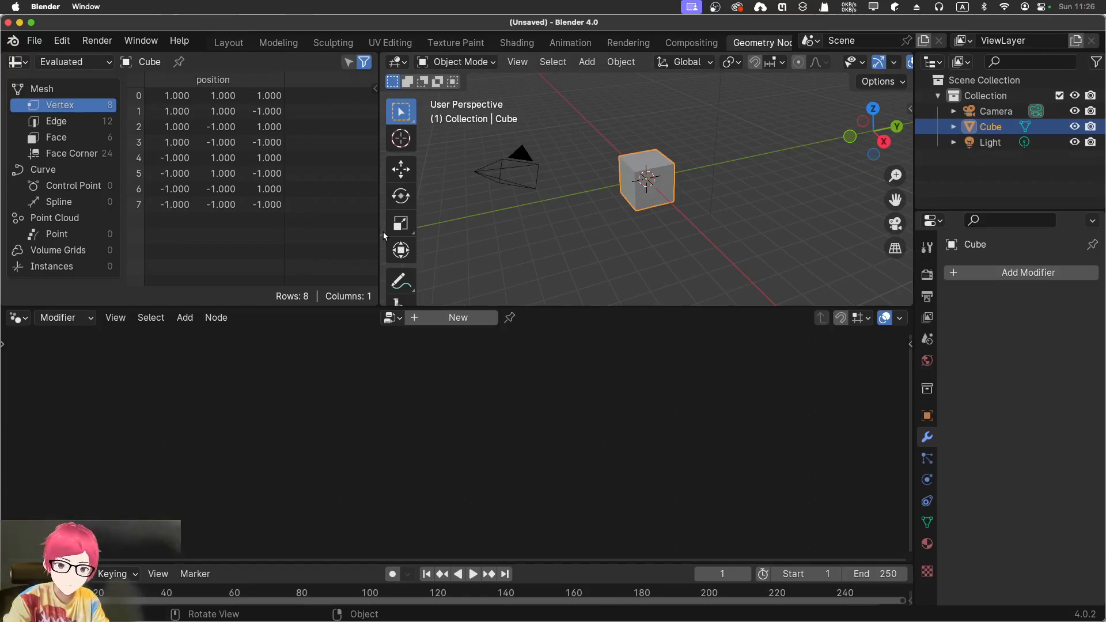
left_click(458, 318)
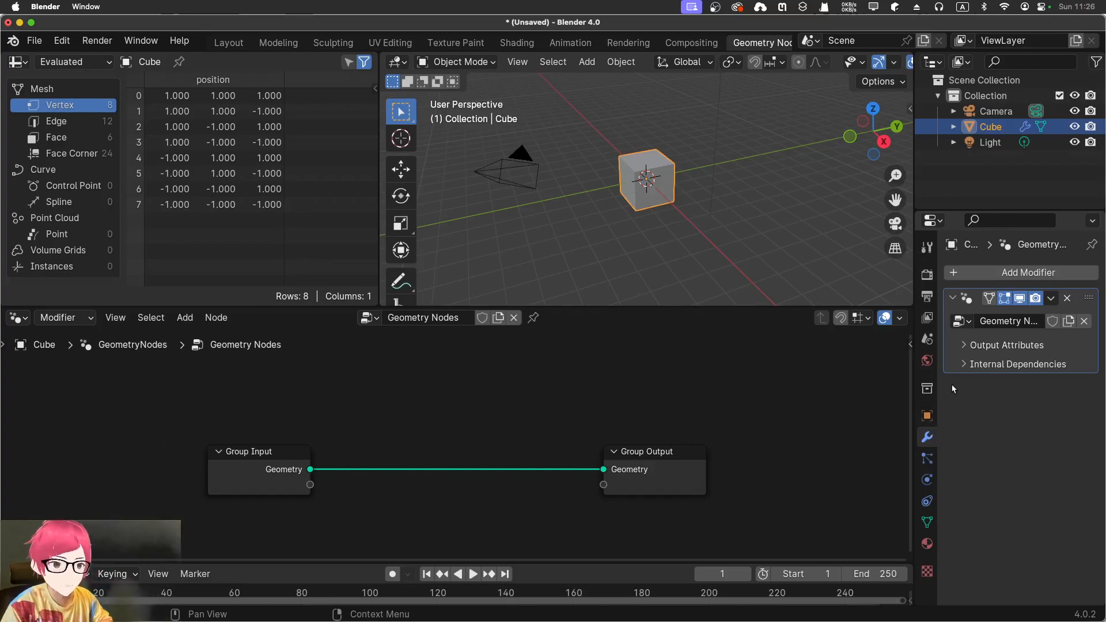
- Expand the Geometry Nodes modifier's Output Attributes and Internal Dependencies sections and widen the Properties editor
left_click(960, 347)
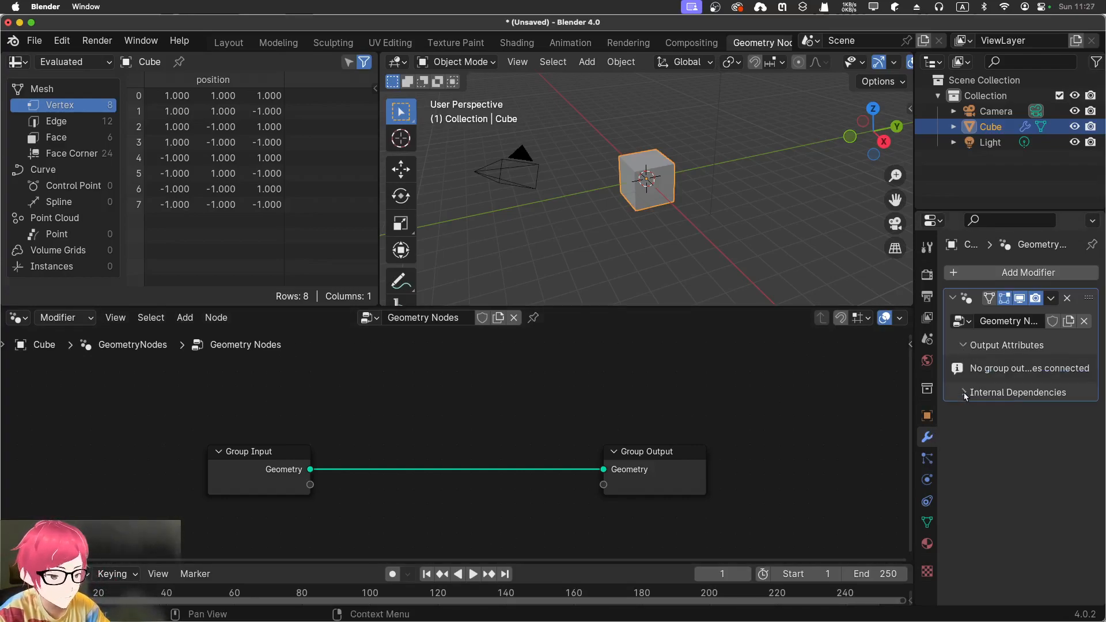
left_click(964, 392)
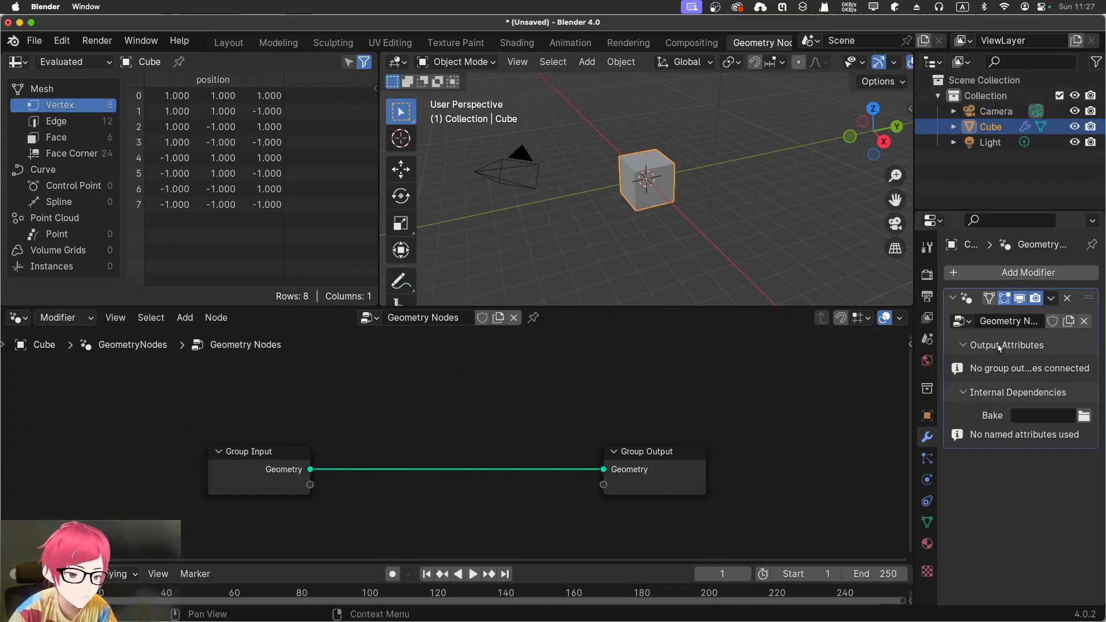
left_click_drag(913, 371, 846, 374)
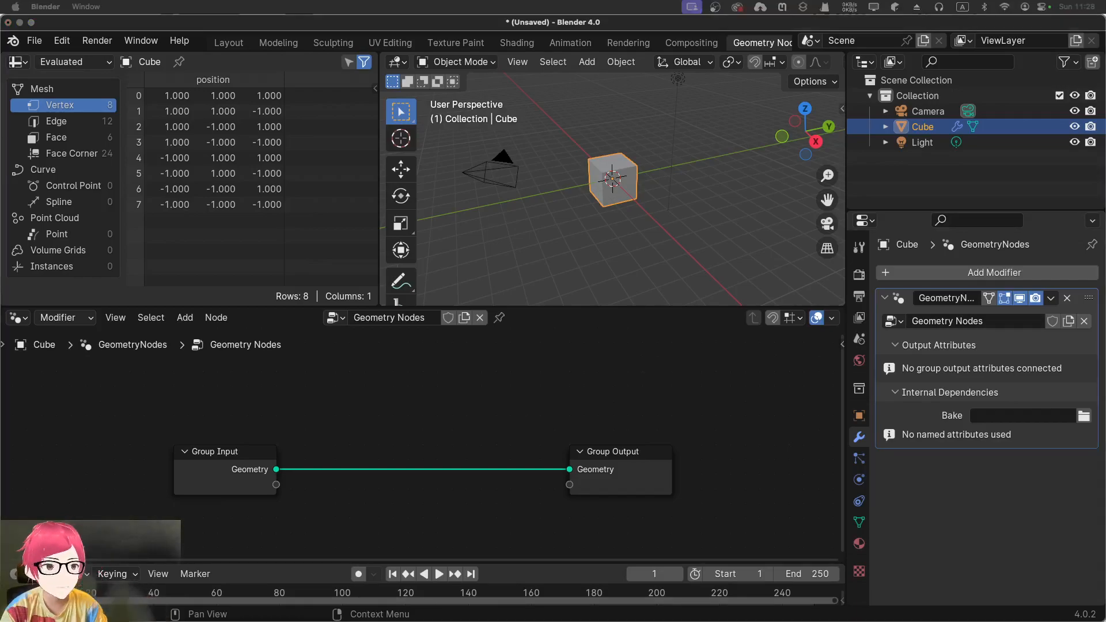
left_click(405, 405)
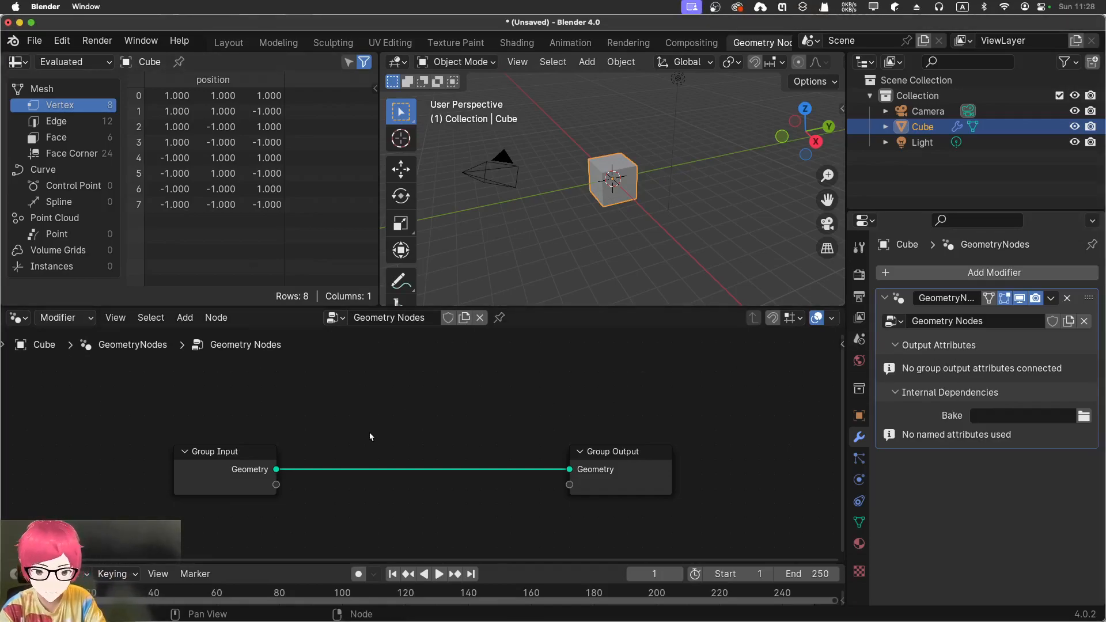
key("shift+a")
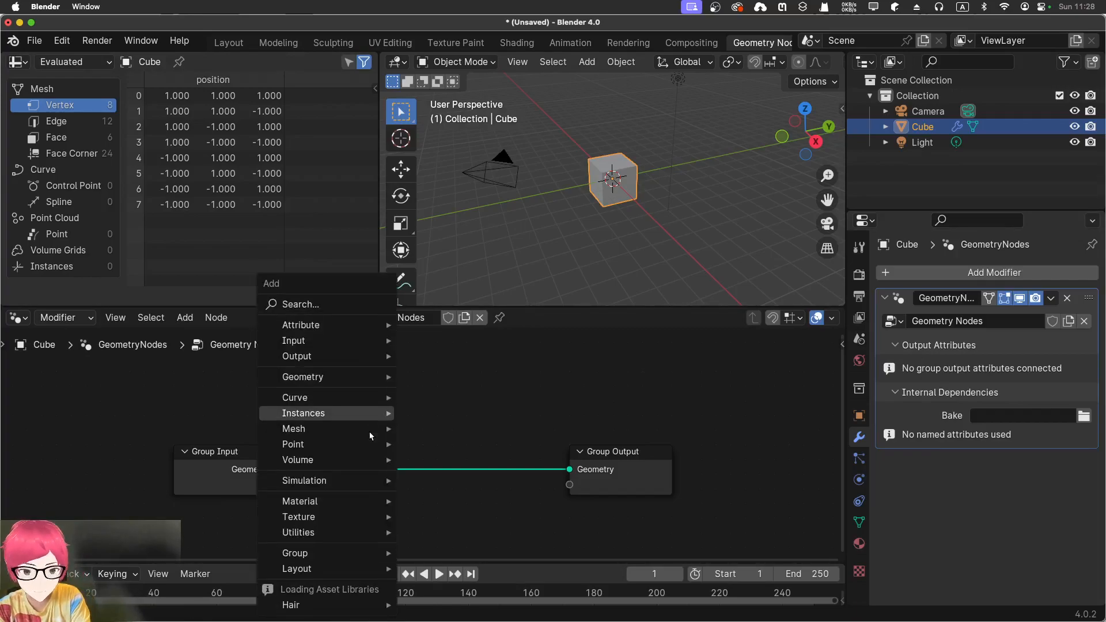
left_click(351, 304)
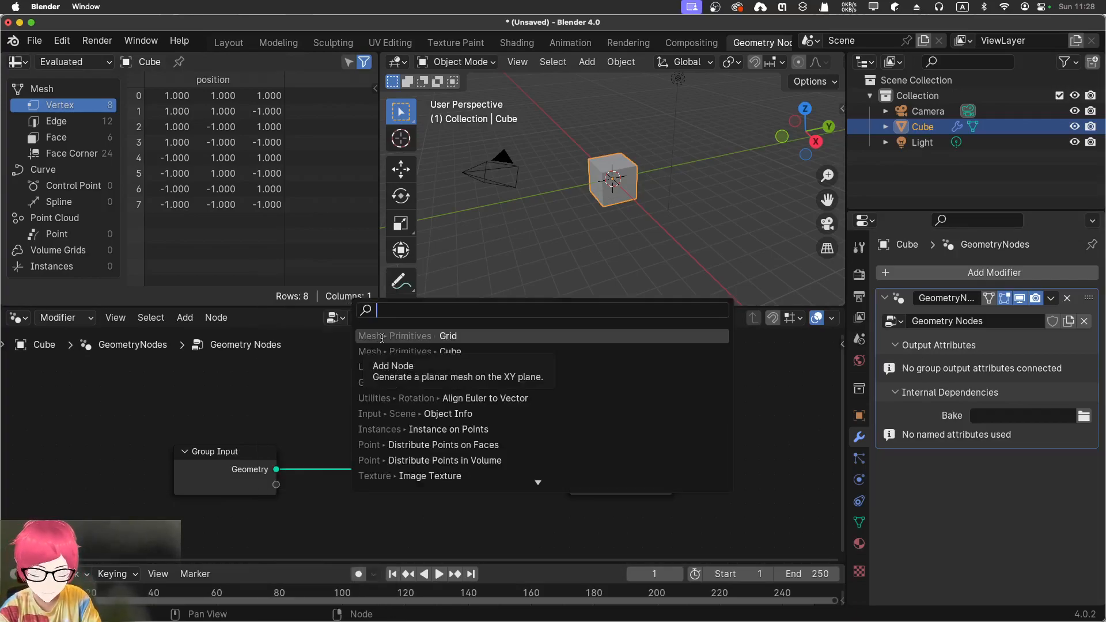
type("attri")
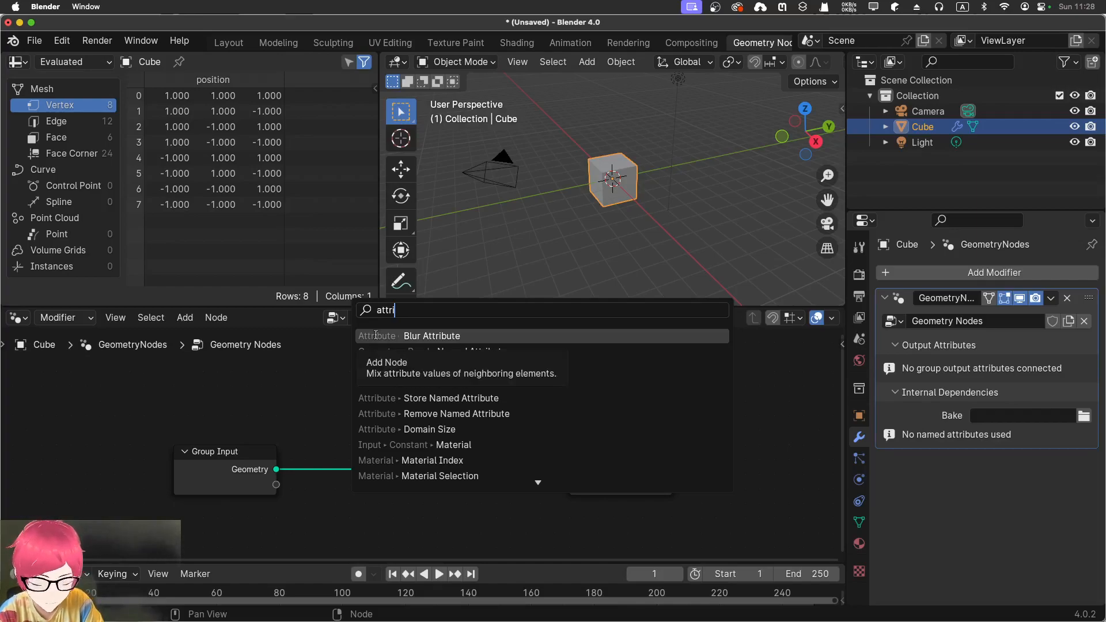
type("bute")
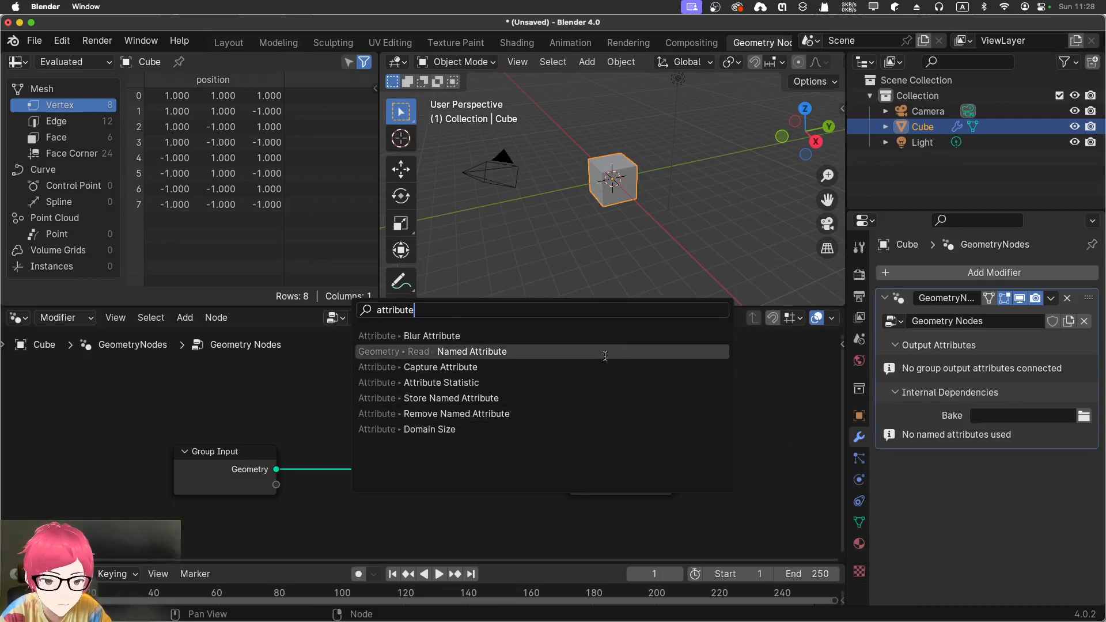
left_click(442, 354)
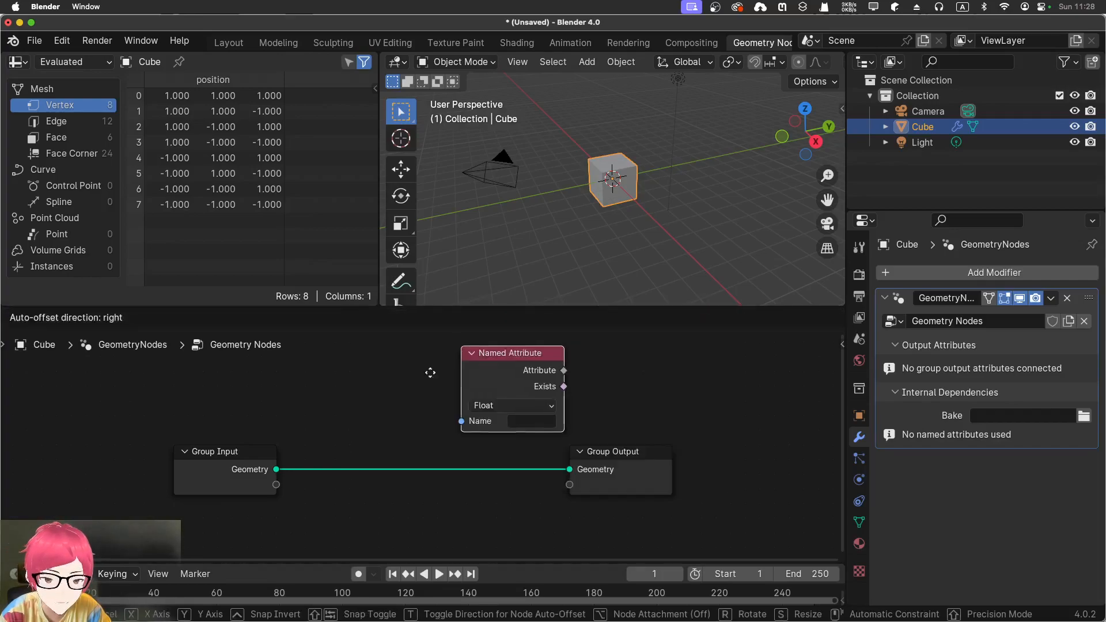
left_click(397, 429)
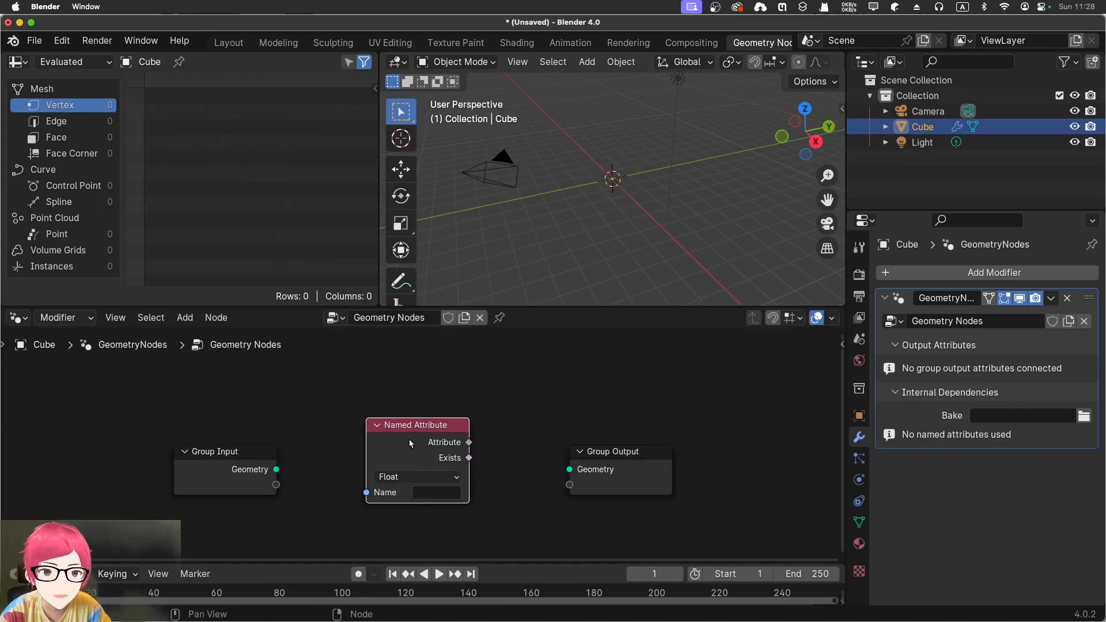
left_click_drag(416, 426, 413, 421)
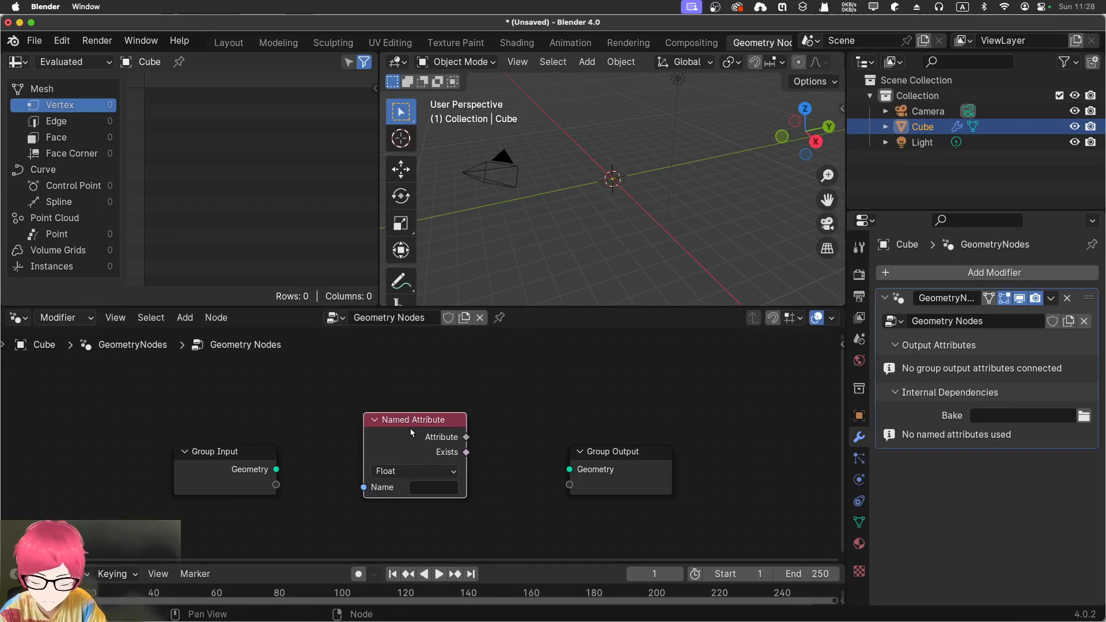
key("x")
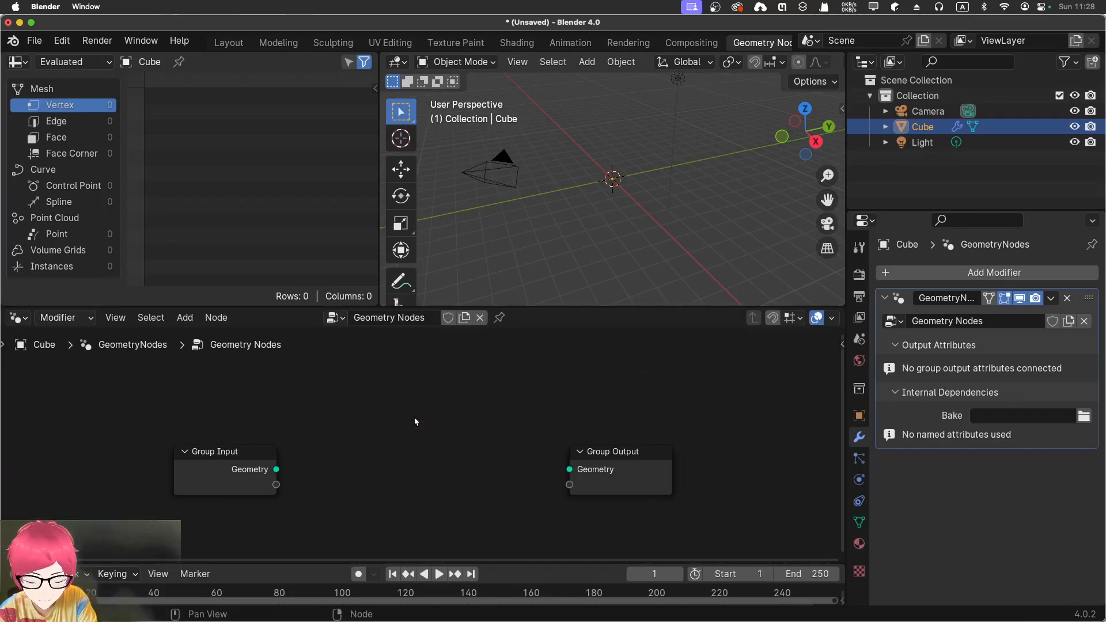
- Add a Store Named Attribute node and route the geometry from Group Input through it to Group Output
key("shift+a")
mouse_move(386, 330)
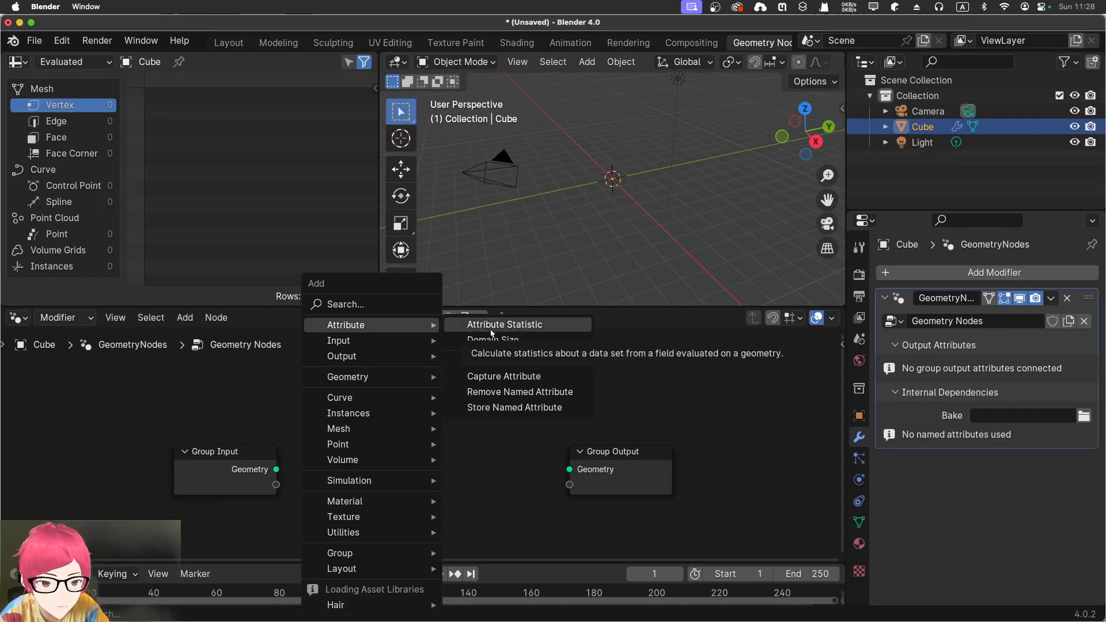
left_click(563, 408)
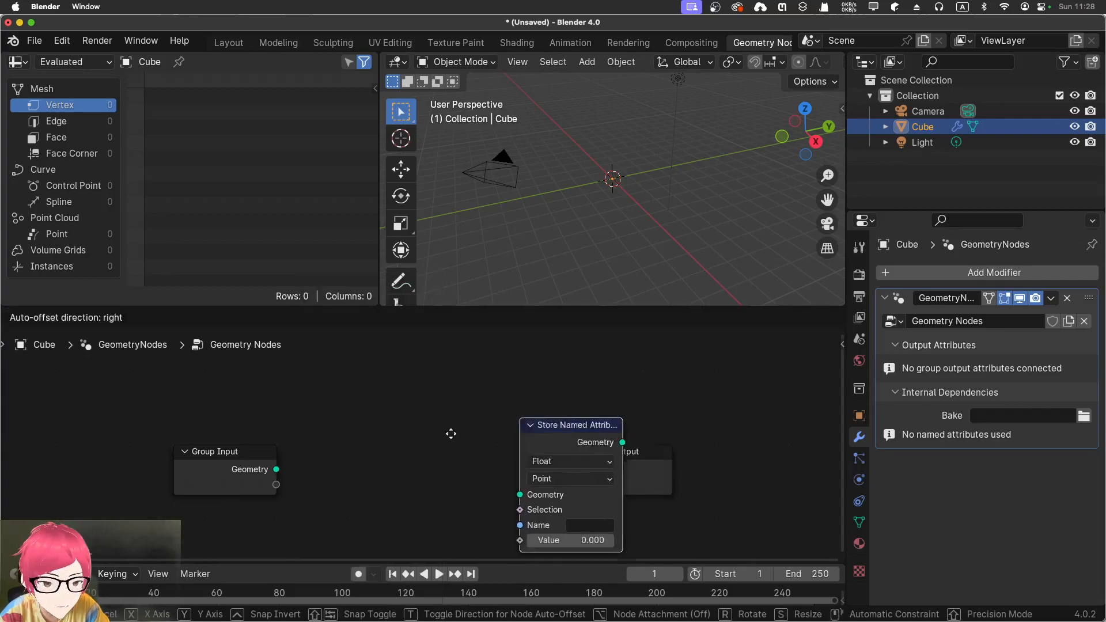
left_click(311, 384)
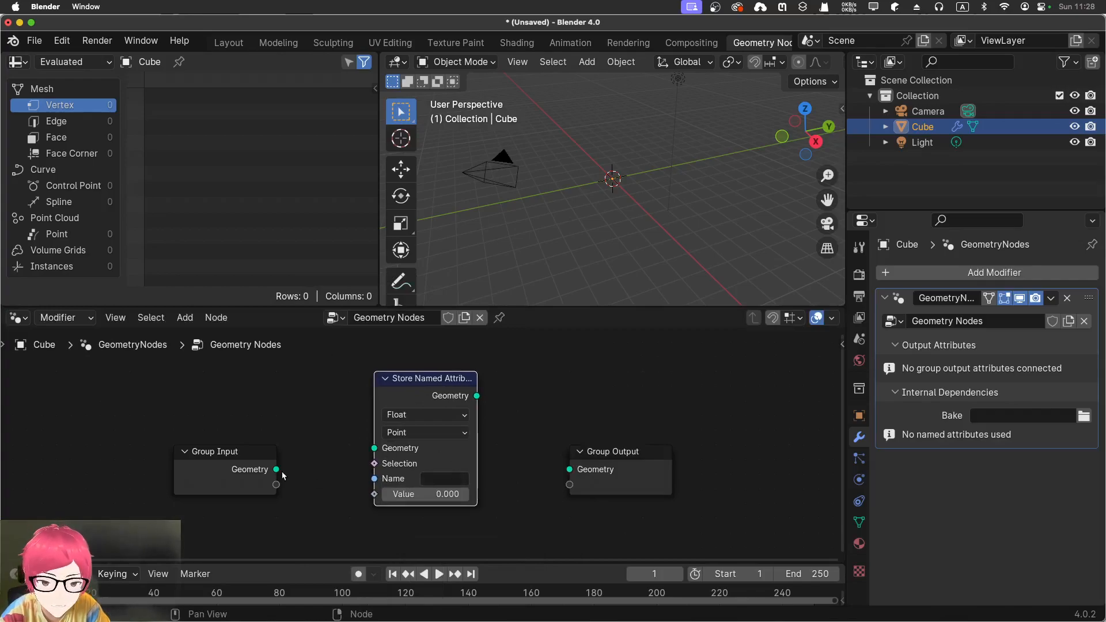
left_click_drag(276, 469, 375, 448)
left_click_drag(476, 397, 570, 470)
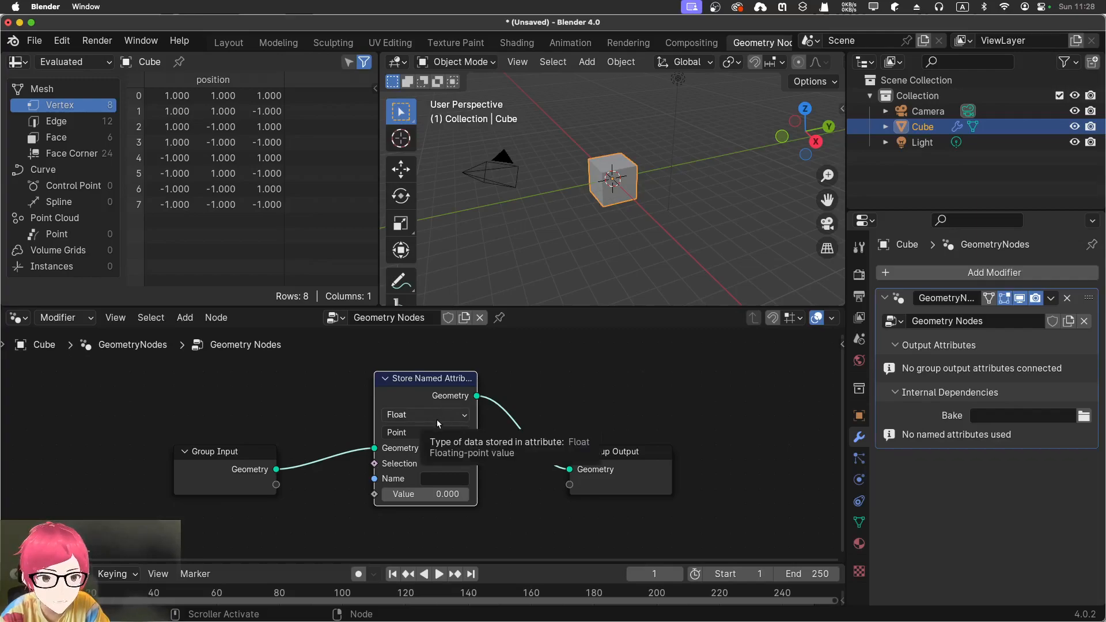
- Name the attribute WJM in the Store Named Attribute node
left_click(440, 479)
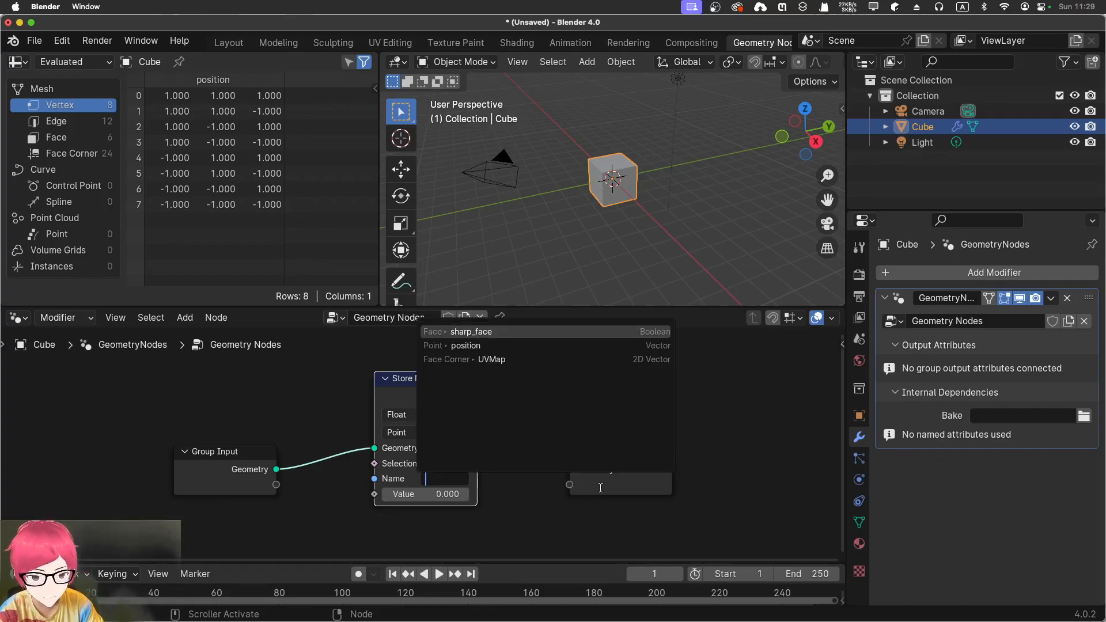
type("W")
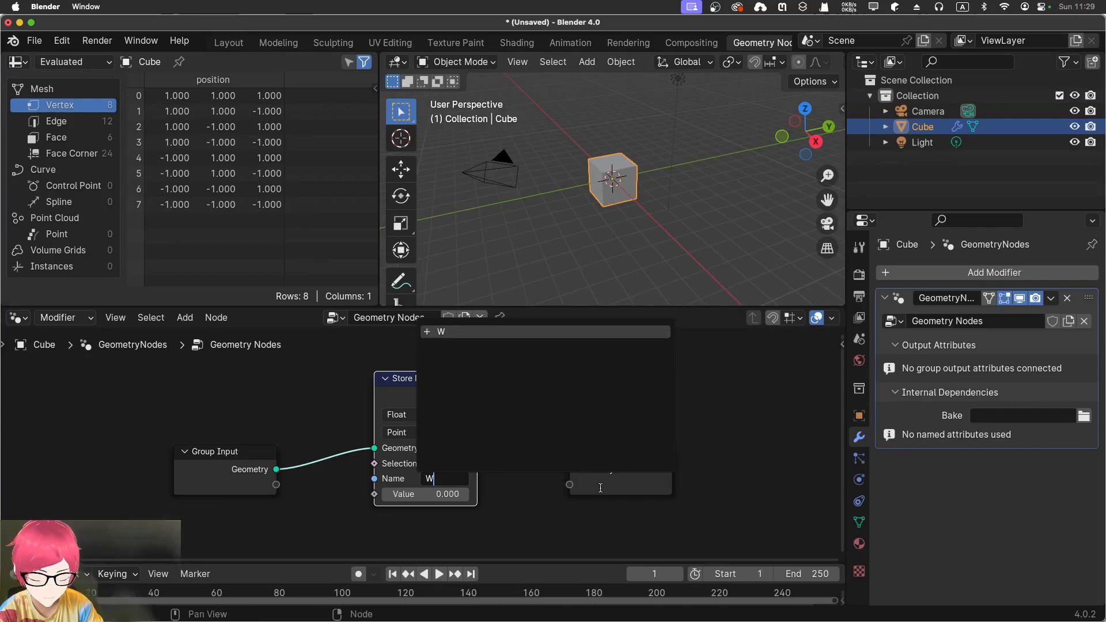
type("JM")
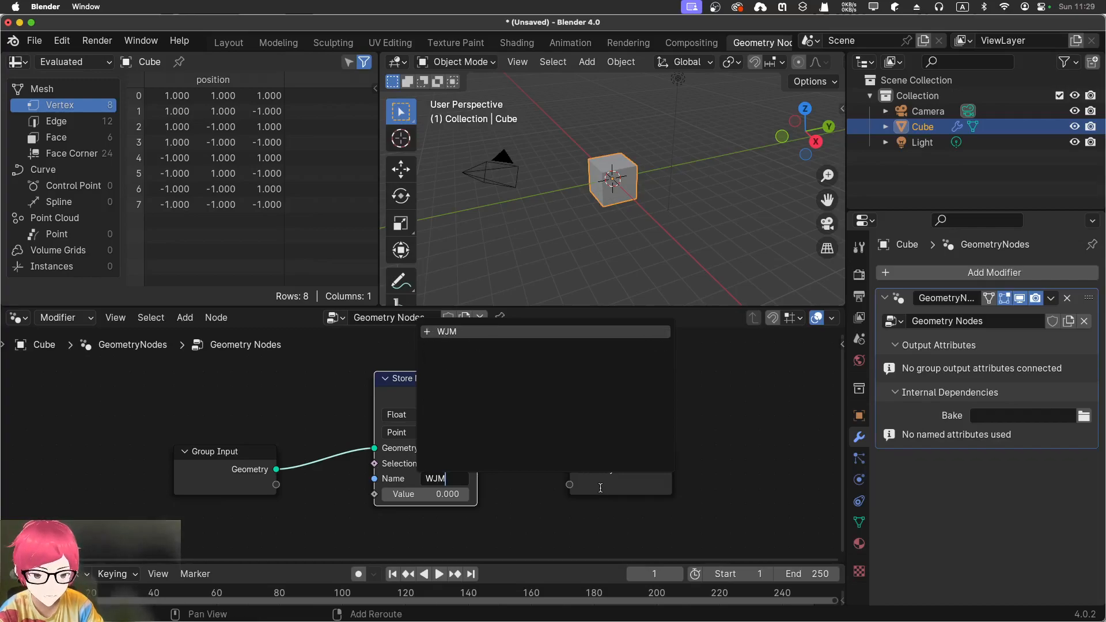
key("Return")
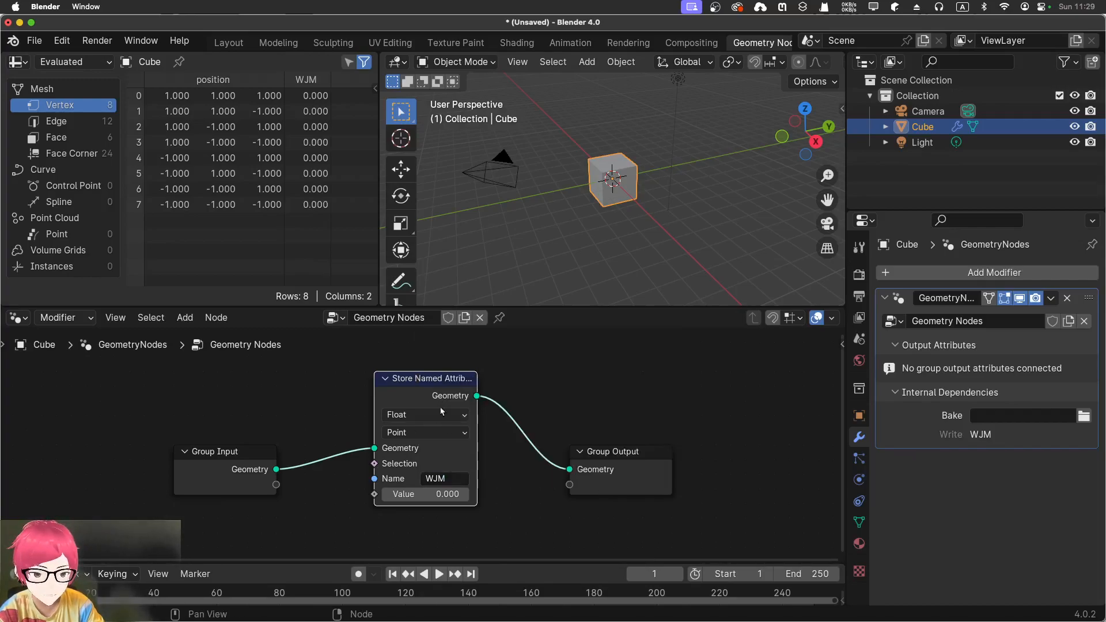
left_click(718, 423)
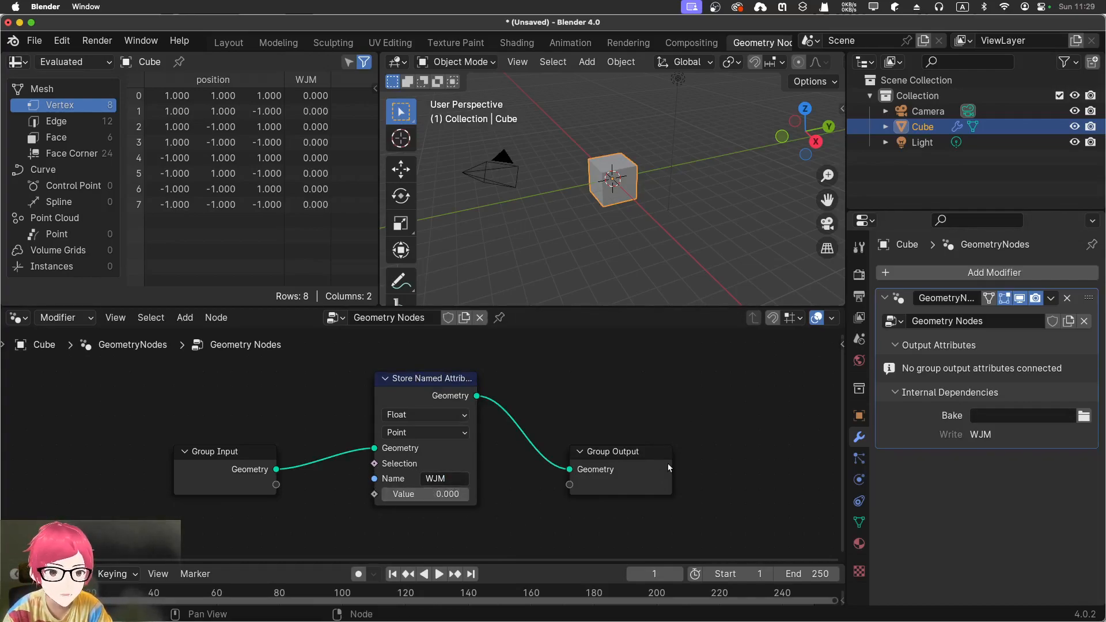
left_click(900, 346)
left_click(901, 348)
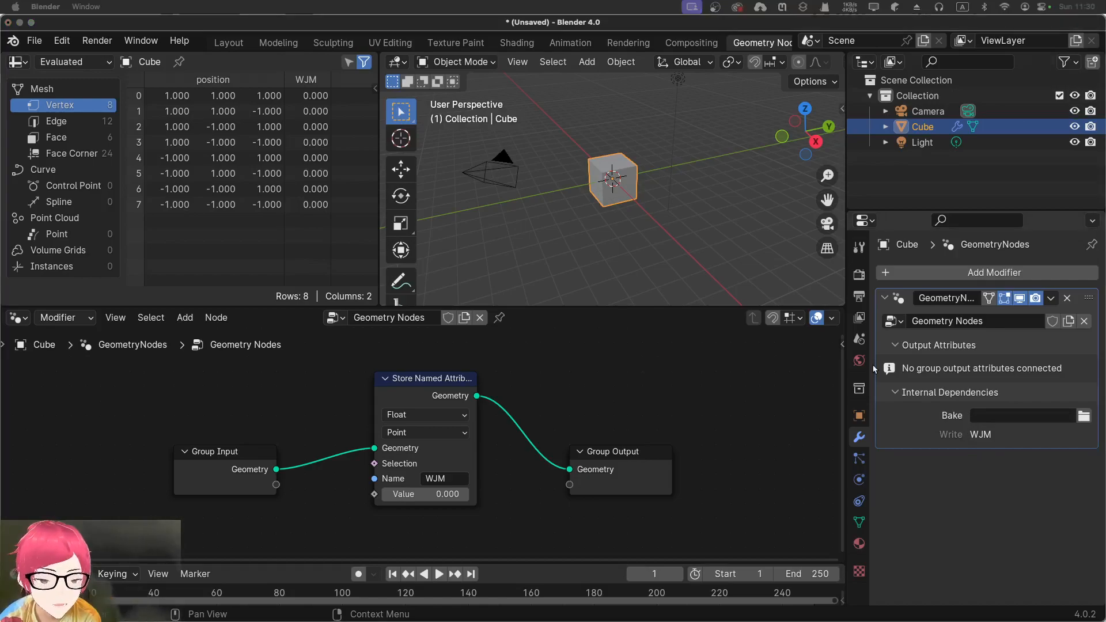
- Delete the Store Named Attribute node from the node tree
left_click(353, 497)
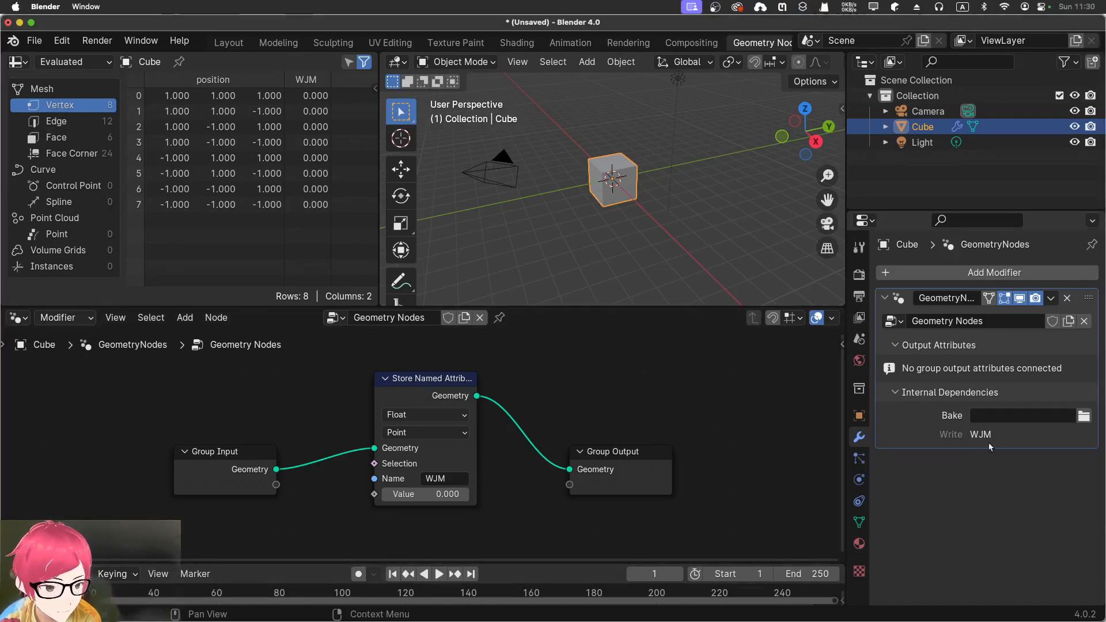
left_click(425, 398)
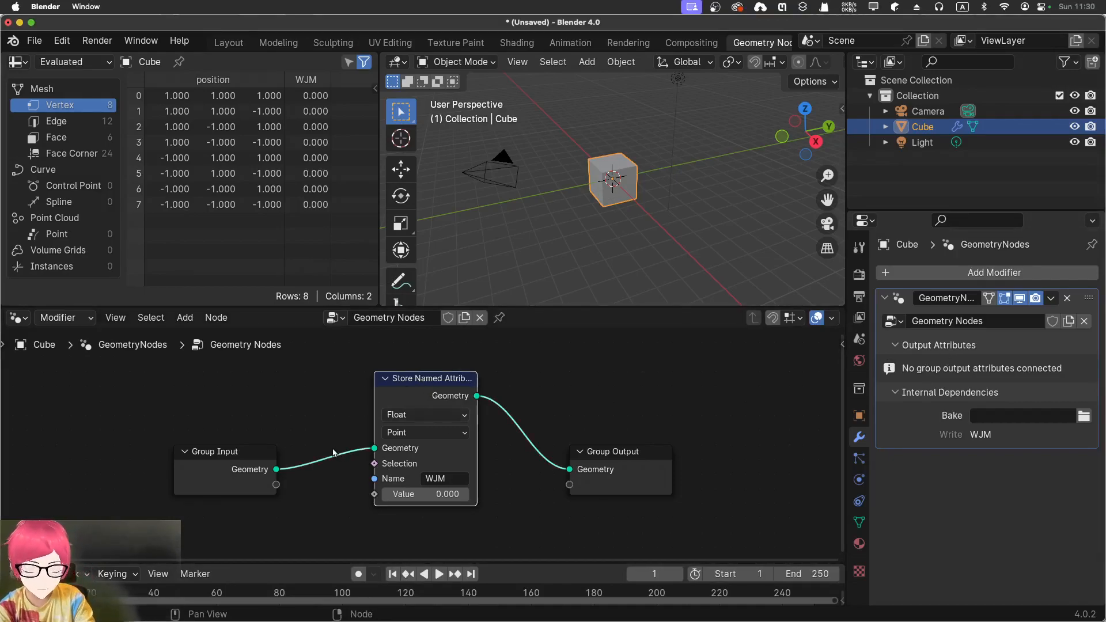
key("x")
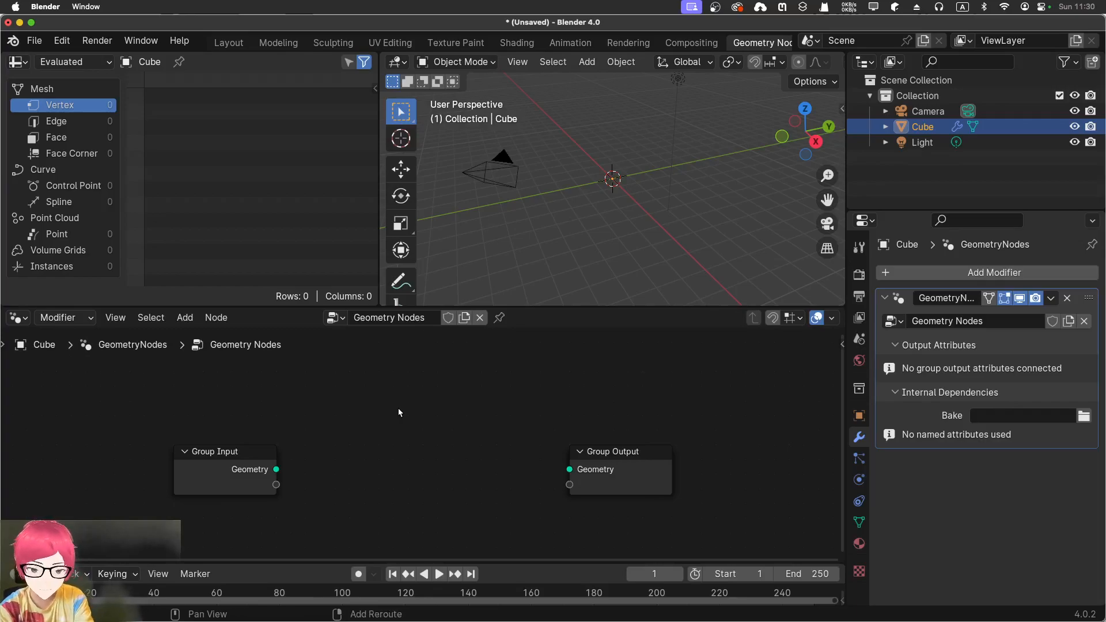
key("shift+a")
mouse_move(413, 363)
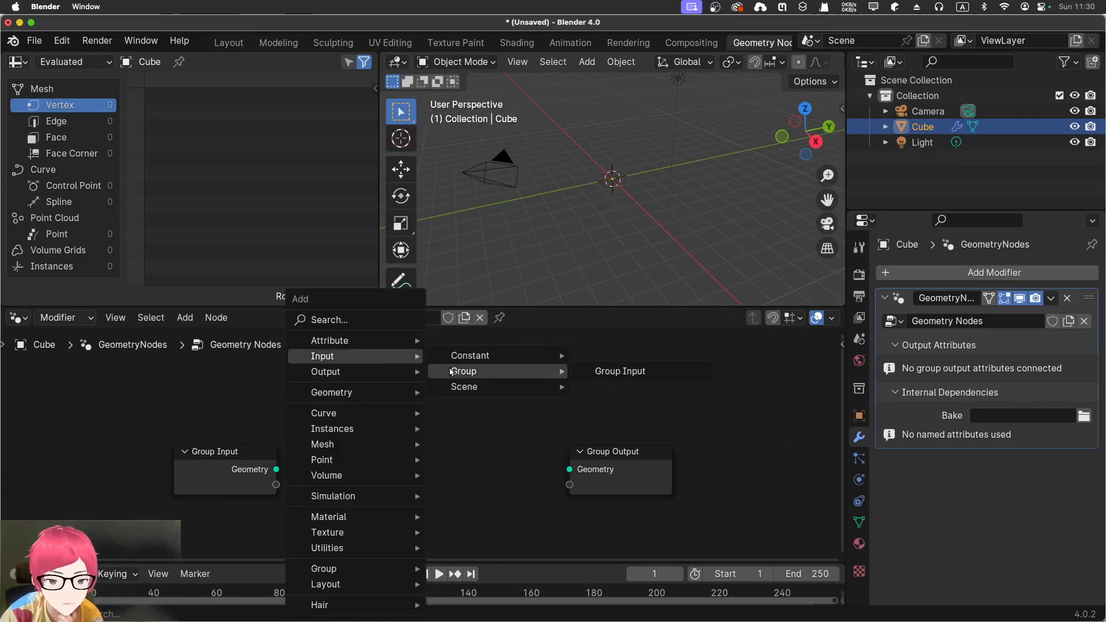
mouse_move(389, 391)
mouse_move(469, 396)
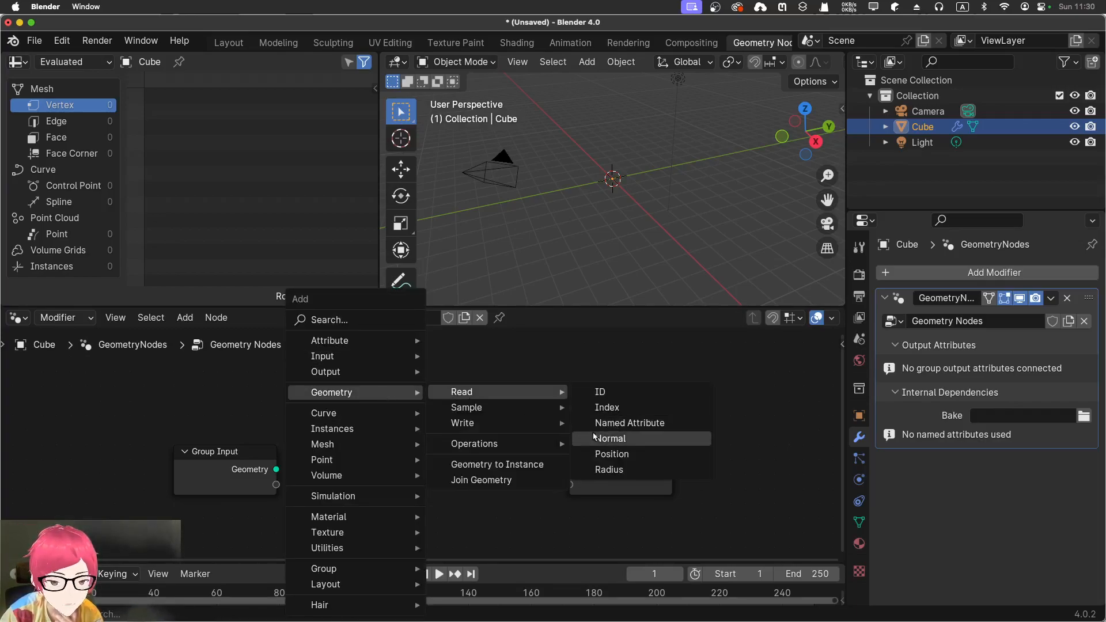
left_click(487, 359)
- Add a Cube mesh primitive node and place it between Group Input and Group Output
key("shift+a")
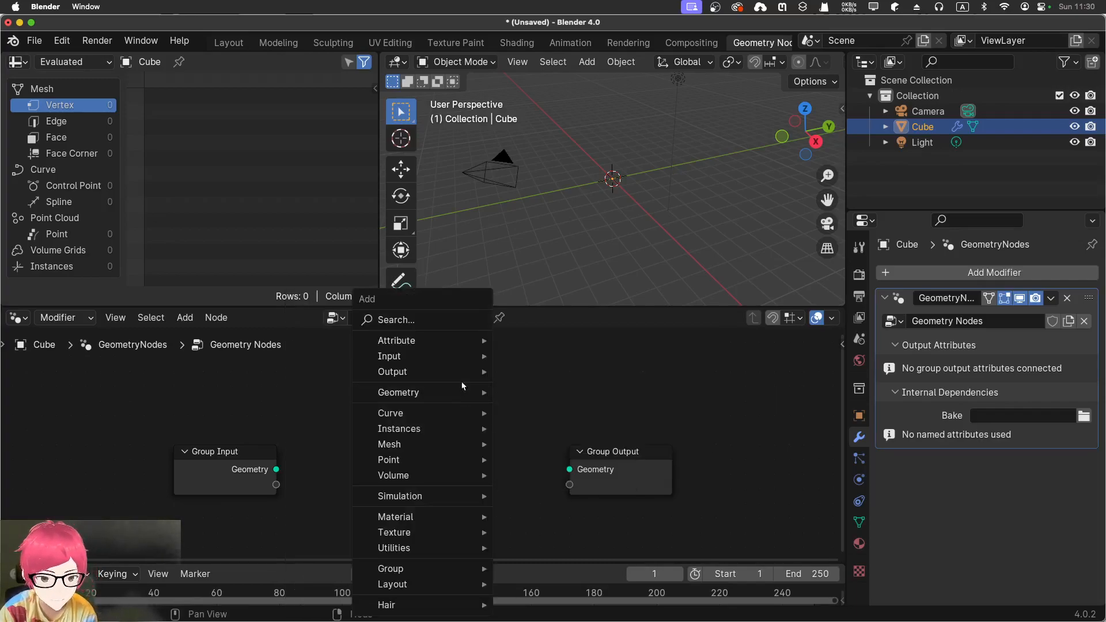
mouse_move(458, 391)
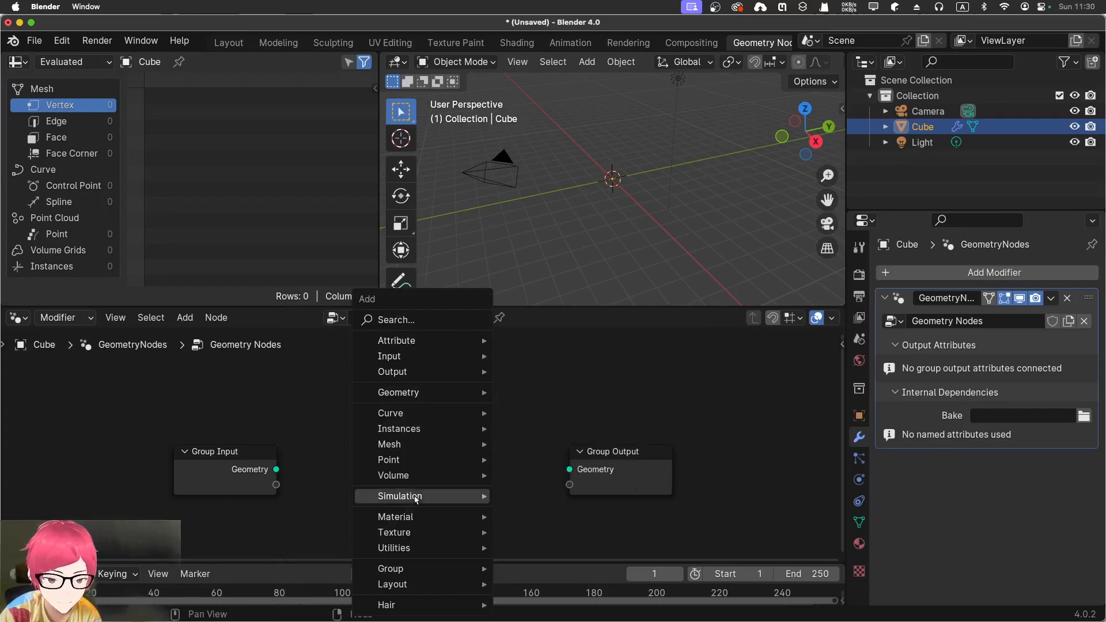
mouse_move(419, 446)
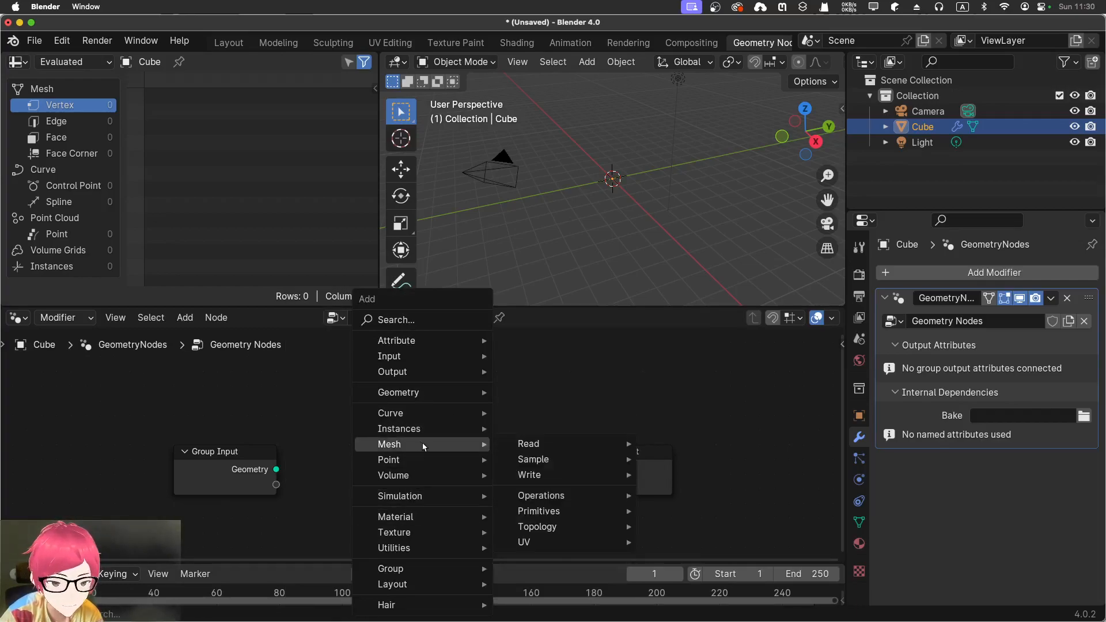
mouse_move(576, 515)
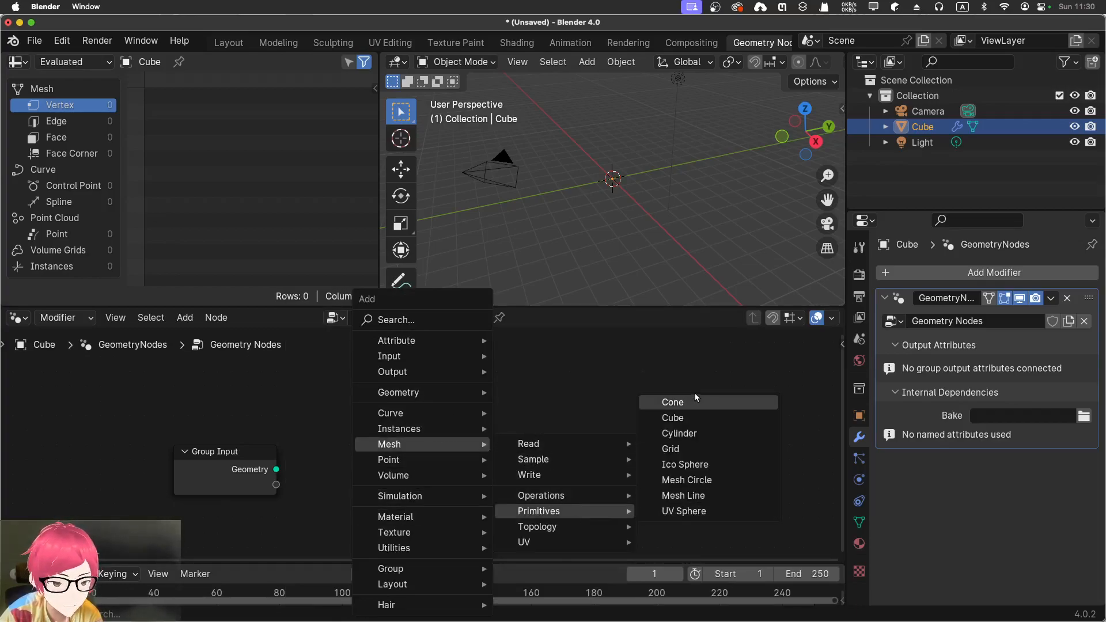
left_click(692, 417)
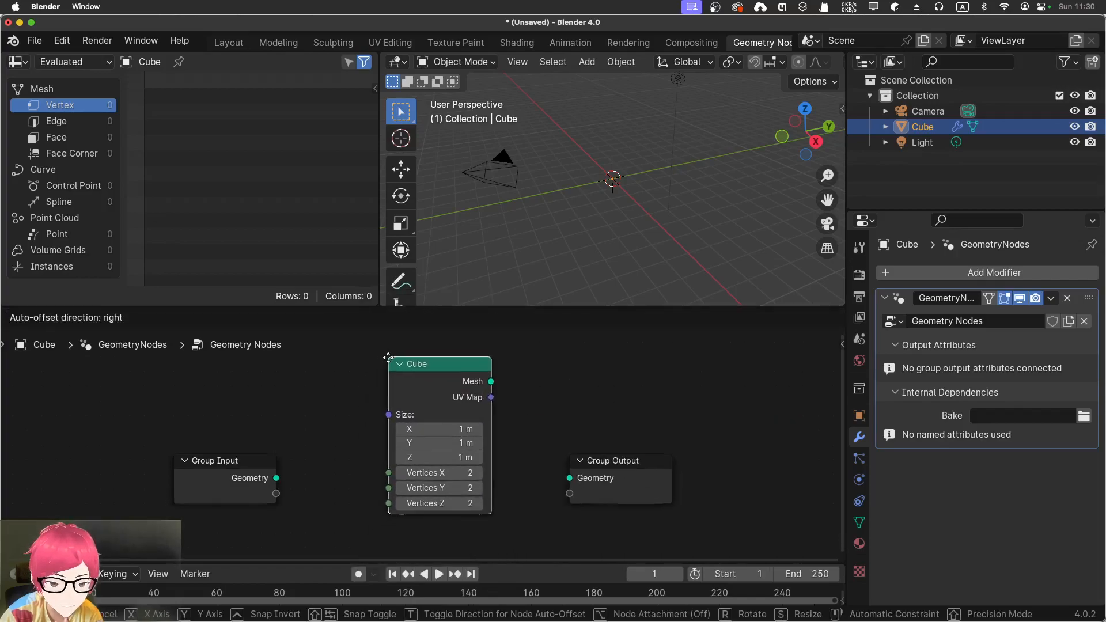
left_click(386, 366)
- Expose the Cube node's Size through Group Input and link its UV Map output to a new Group Output socket
left_click_drag(387, 424, 277, 495)
left_click_drag(489, 392, 567, 504)
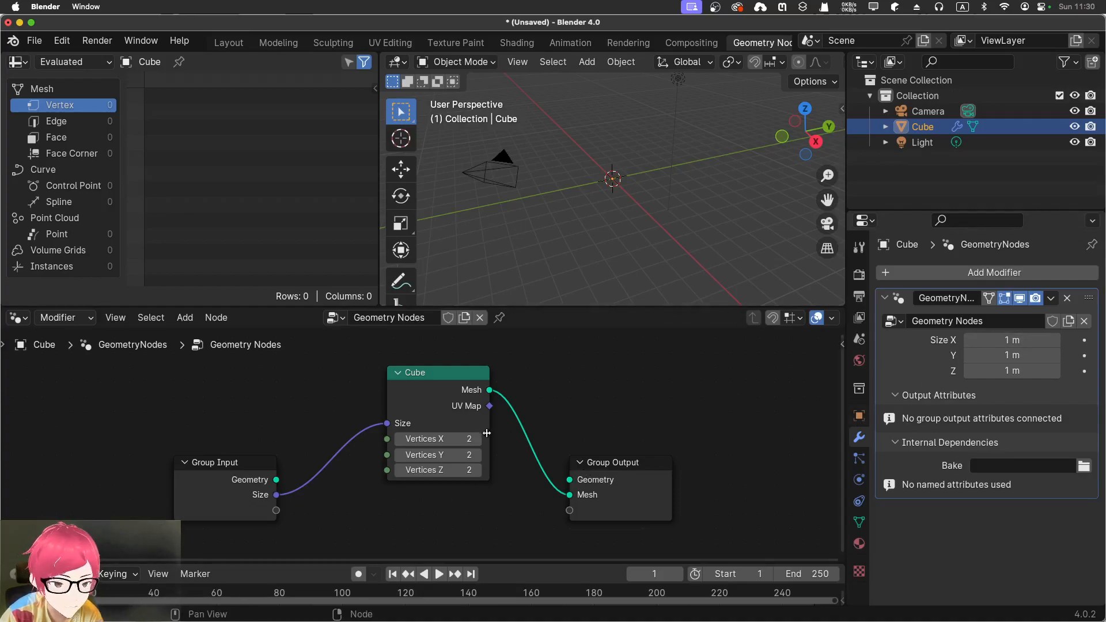
key("ctrl+z")
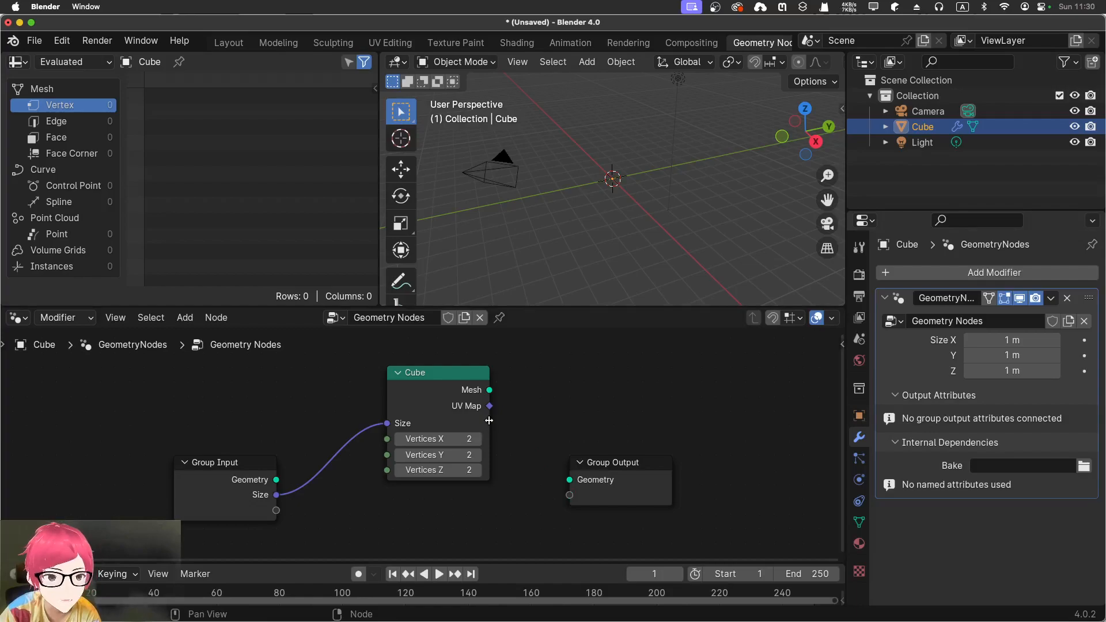
left_click_drag(490, 406, 569, 494)
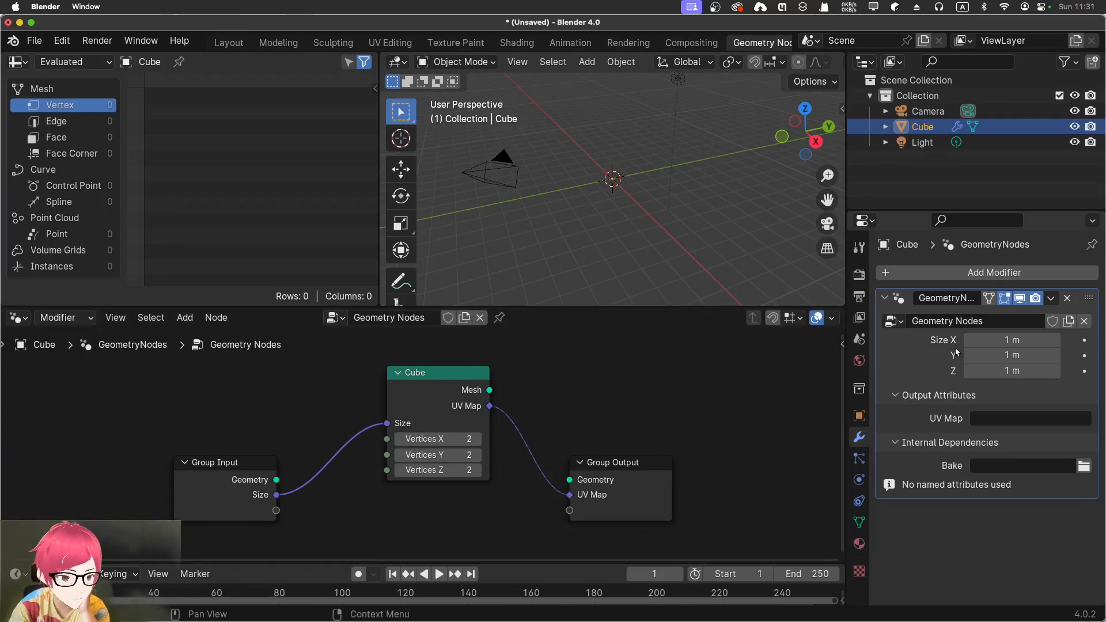
- Unlink the Cube node's Size input and reconnect it to the Size socket on Group Input
left_click_drag(261, 499, 305, 507)
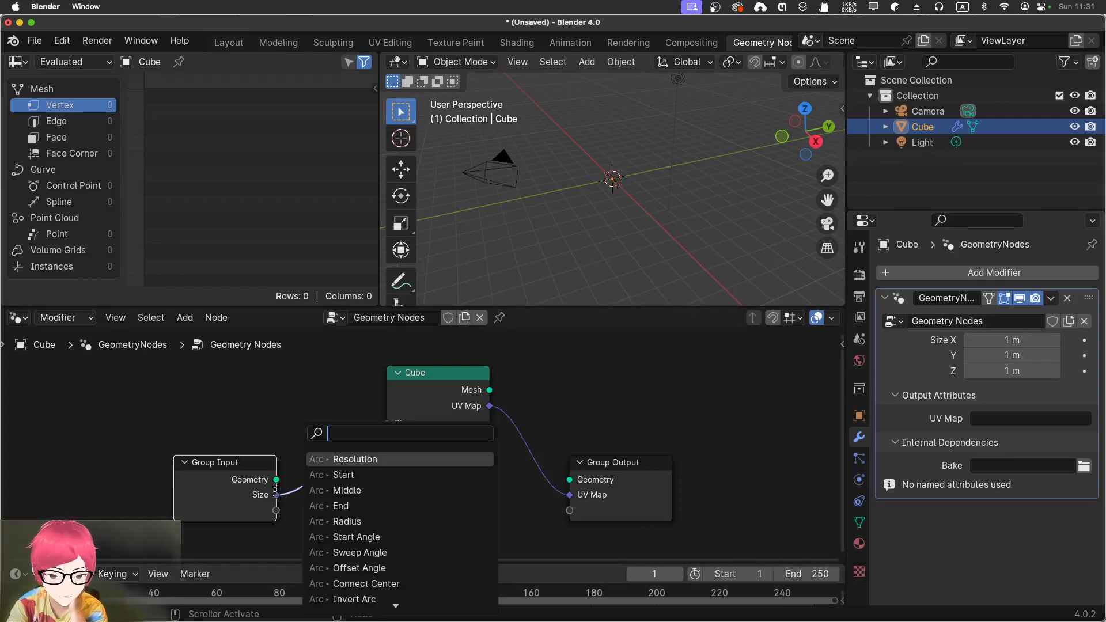
left_click(217, 454)
left_click_drag(386, 424, 346, 493)
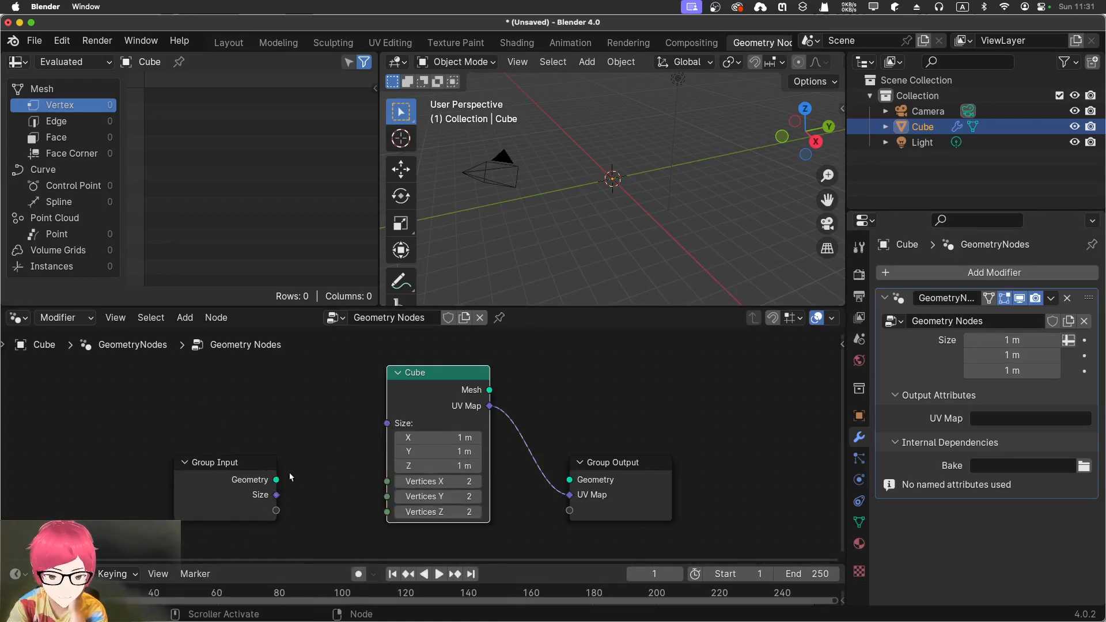
left_click_drag(277, 480, 316, 455)
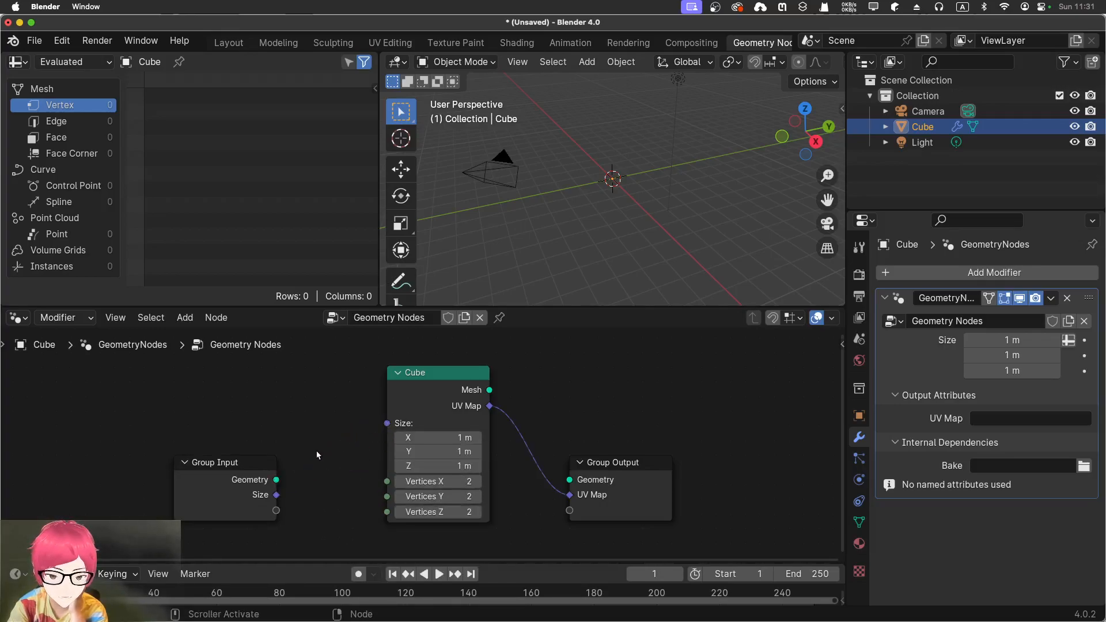
left_click_drag(276, 496, 386, 424)
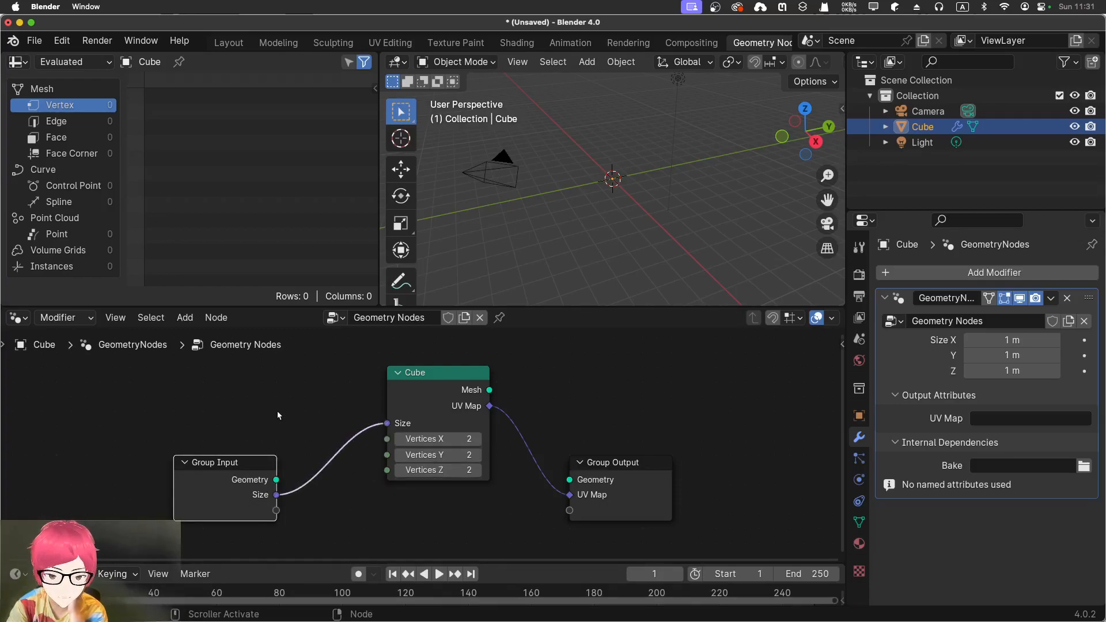
- Try out the modifier's exposed Size X value and set it back to 1 m
left_click_drag(1012, 340, 1002, 340)
left_click(1012, 339)
type("01")
key("Return")
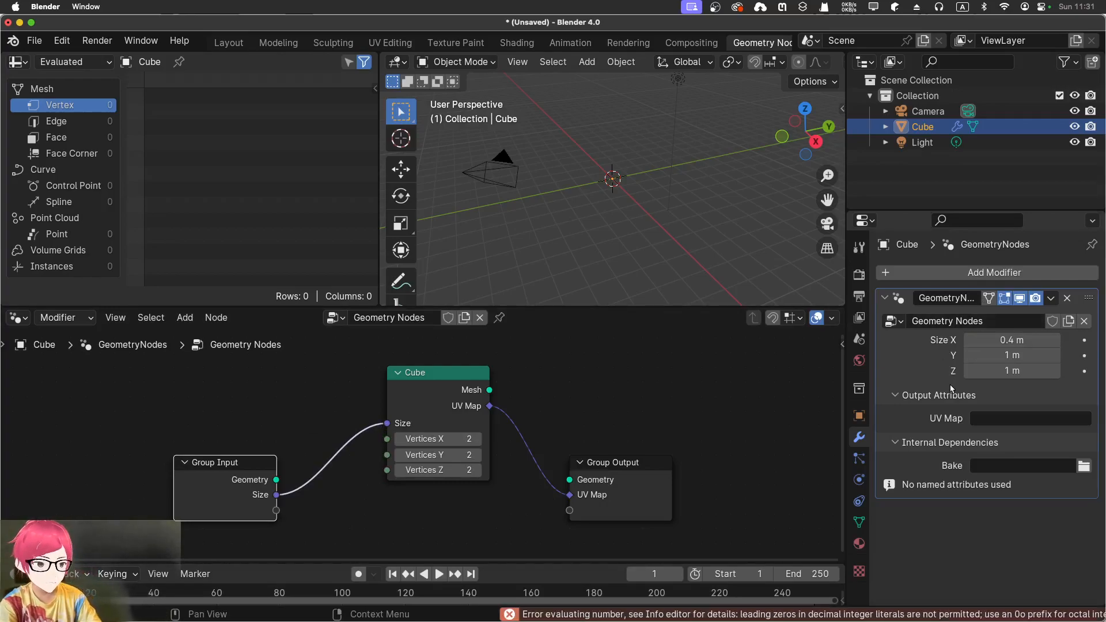
left_click(1006, 341)
left_click(1003, 340)
type("1")
key("Return")
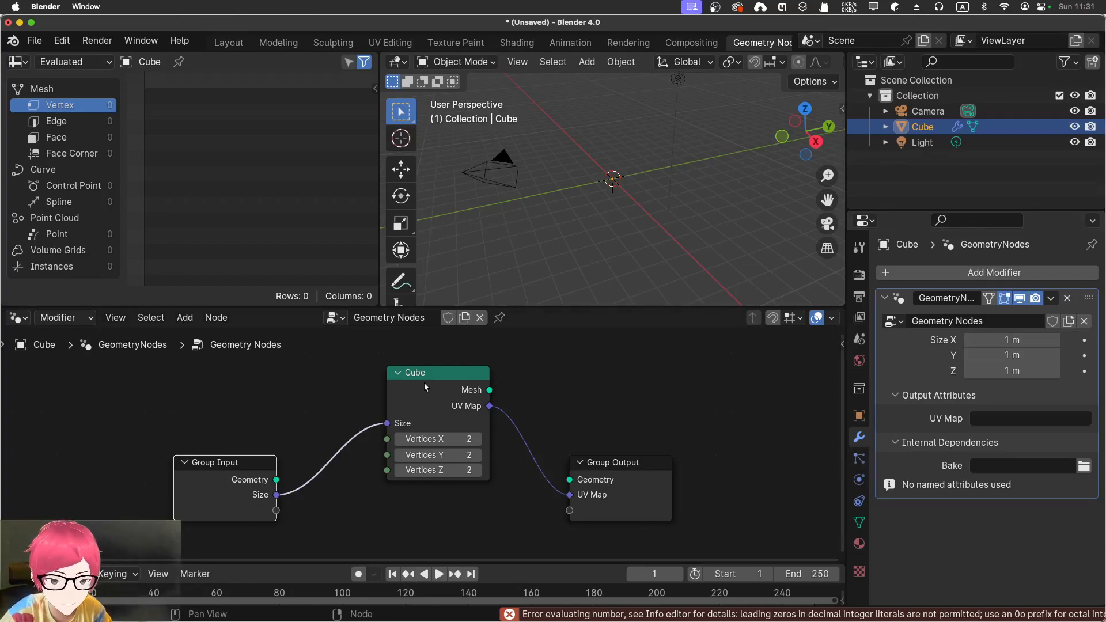
left_click(437, 373)
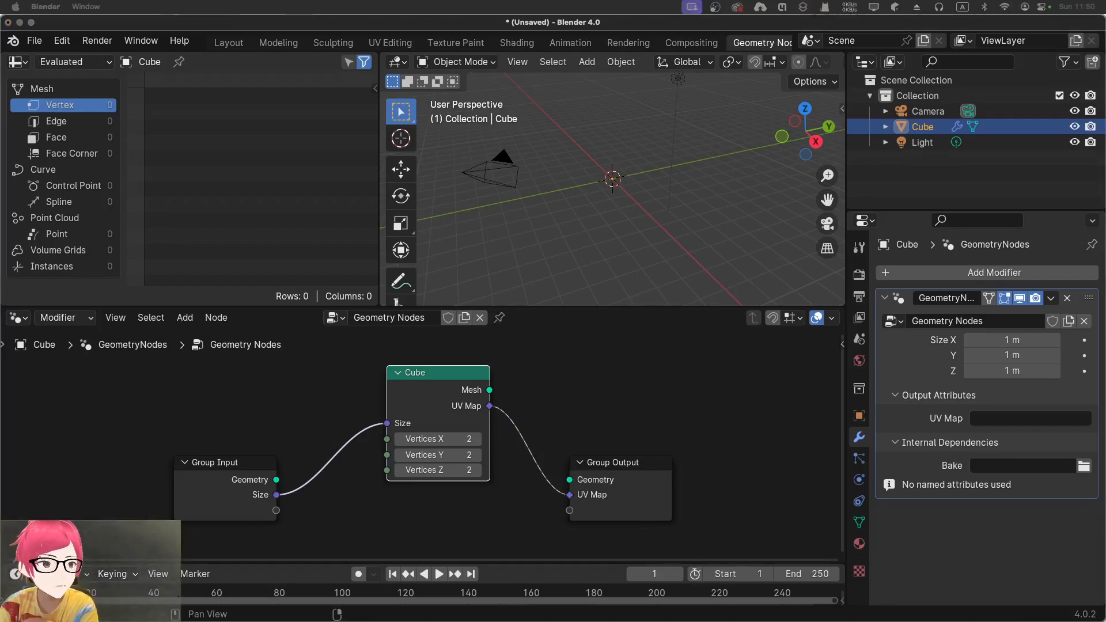
left_click(162, 171)
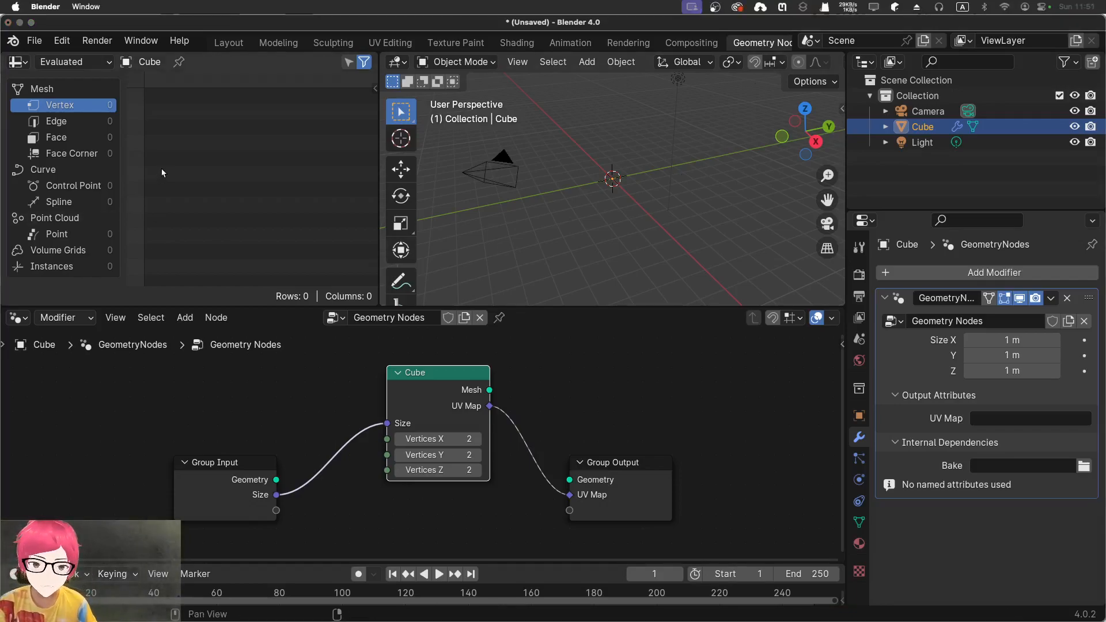
left_click(616, 199)
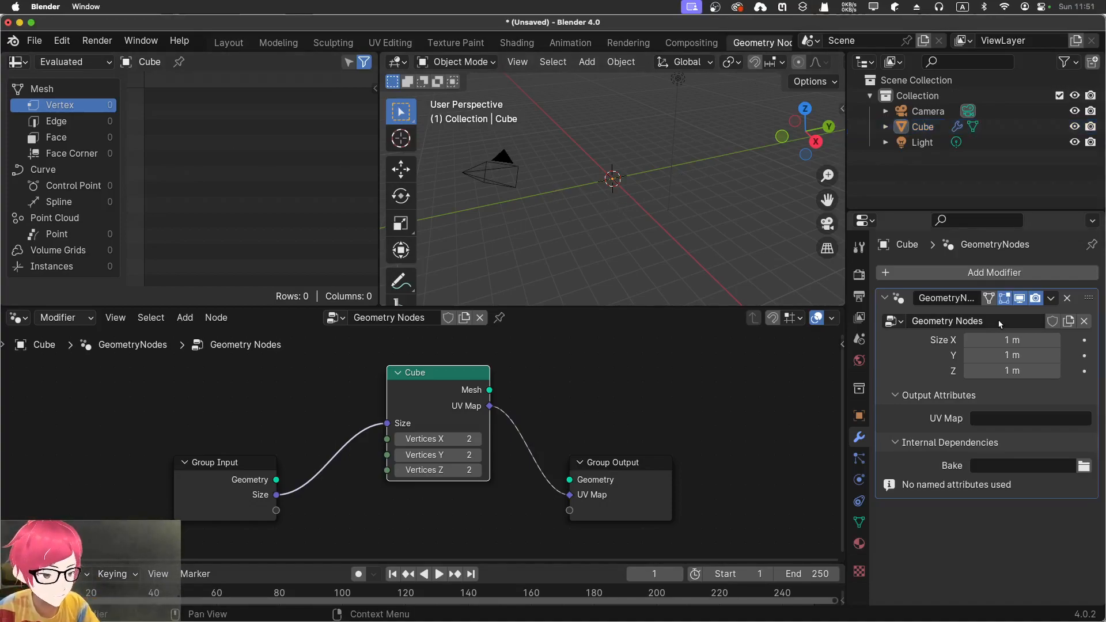
left_click(587, 406)
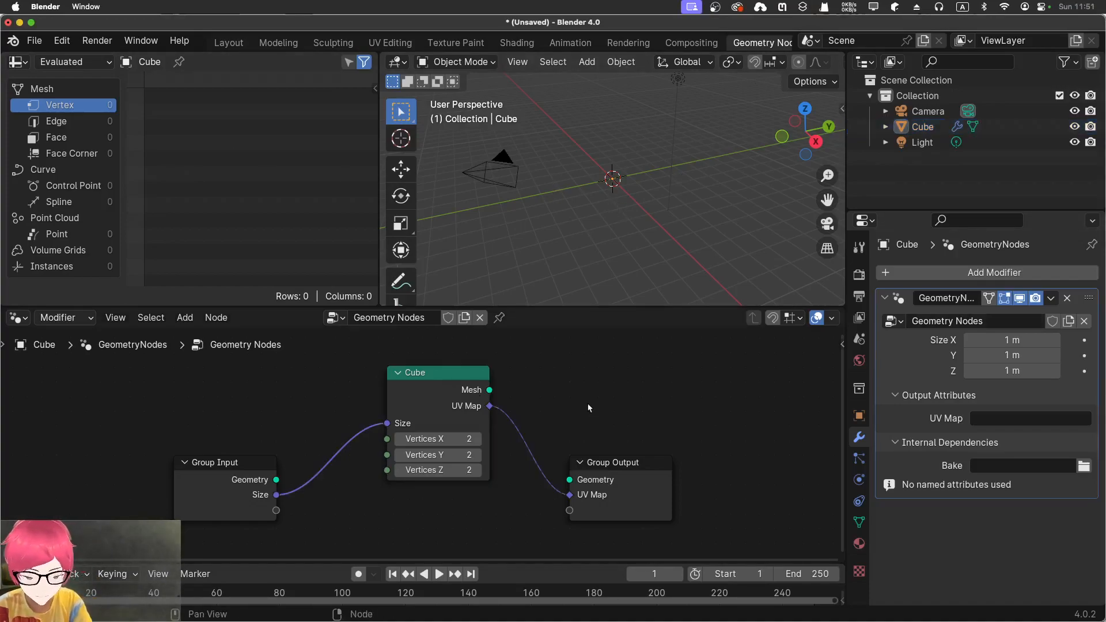
key("ctrl+z")
key("ctrl+z")
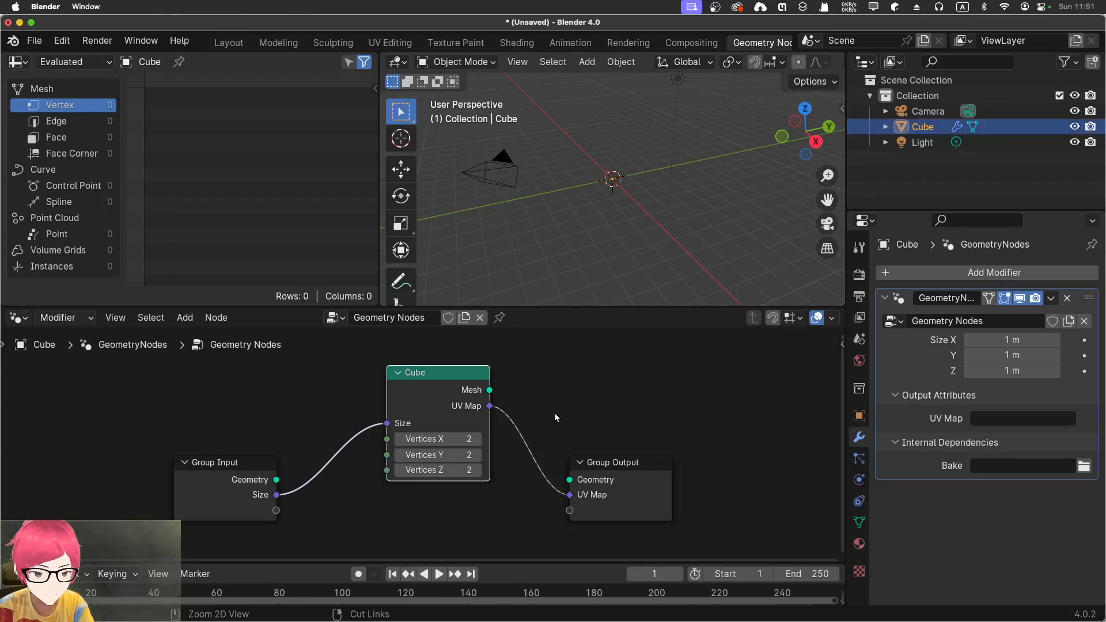
key("ctrl+z")
- Turn on the Screencast Keys display for the 3D viewport and close the sidebar
key("n")
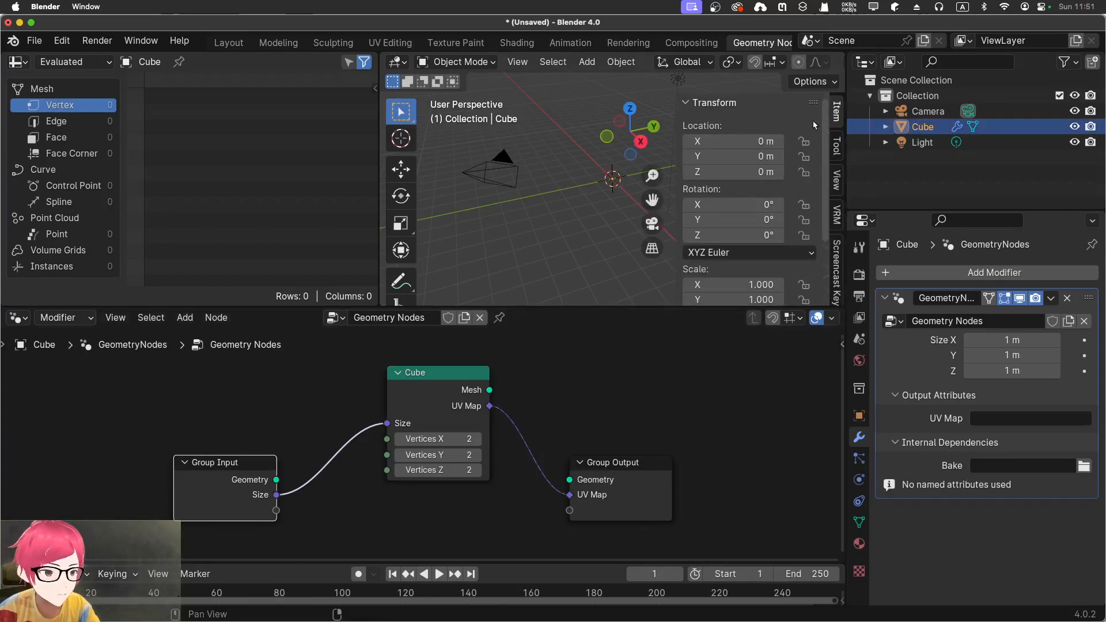
left_click(837, 257)
left_click(697, 103)
key("n")
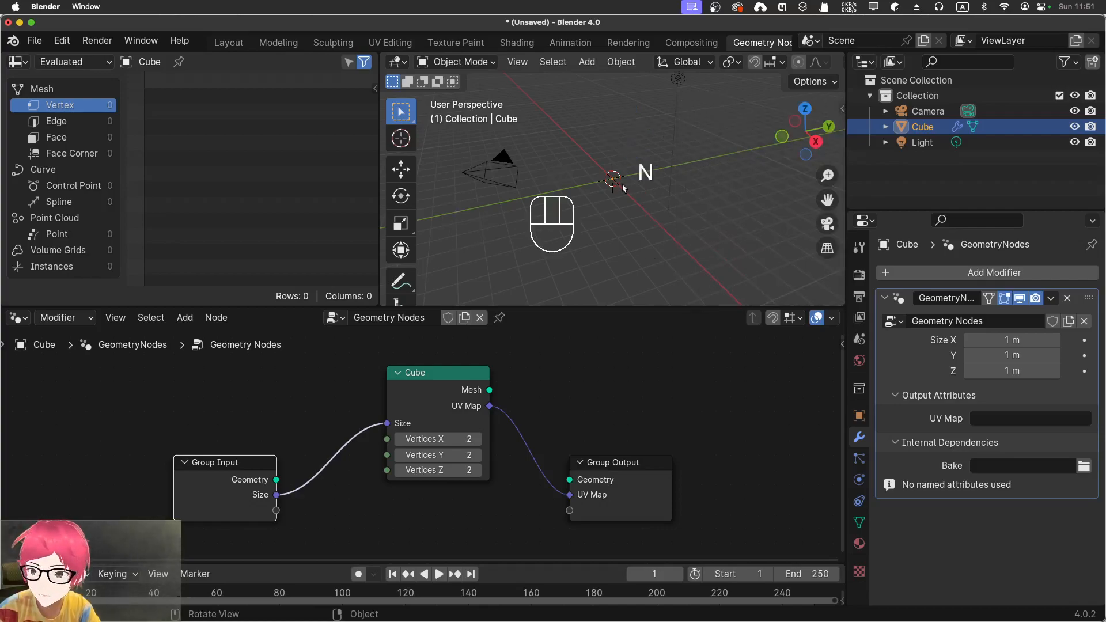
- Undo all the node edits back to the original tree with Group Input linked directly to Group Output
middle_click_drag(658, 224, 644, 272)
key("super+z")
key("super+z")
key("super+z")
key("super+z")
key("super+z")
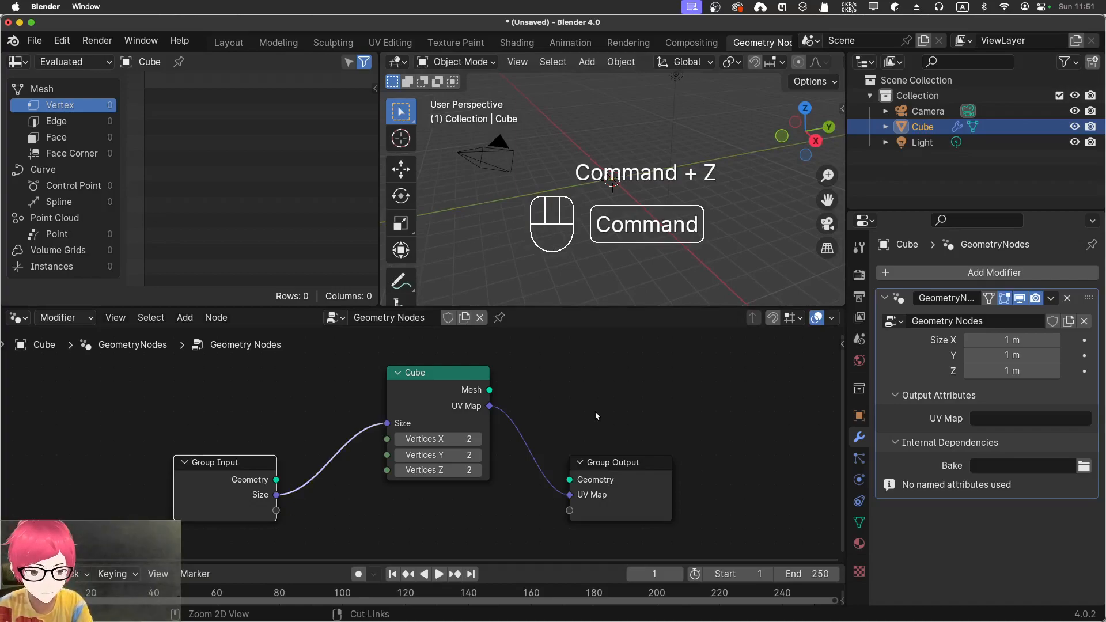
key("super+z")
key("super+z")
key("super+z")
key("super+z")
key("super+z")
key("super+z")
key("super+z")
key("super+z")
key("super+z")
key("super+z")
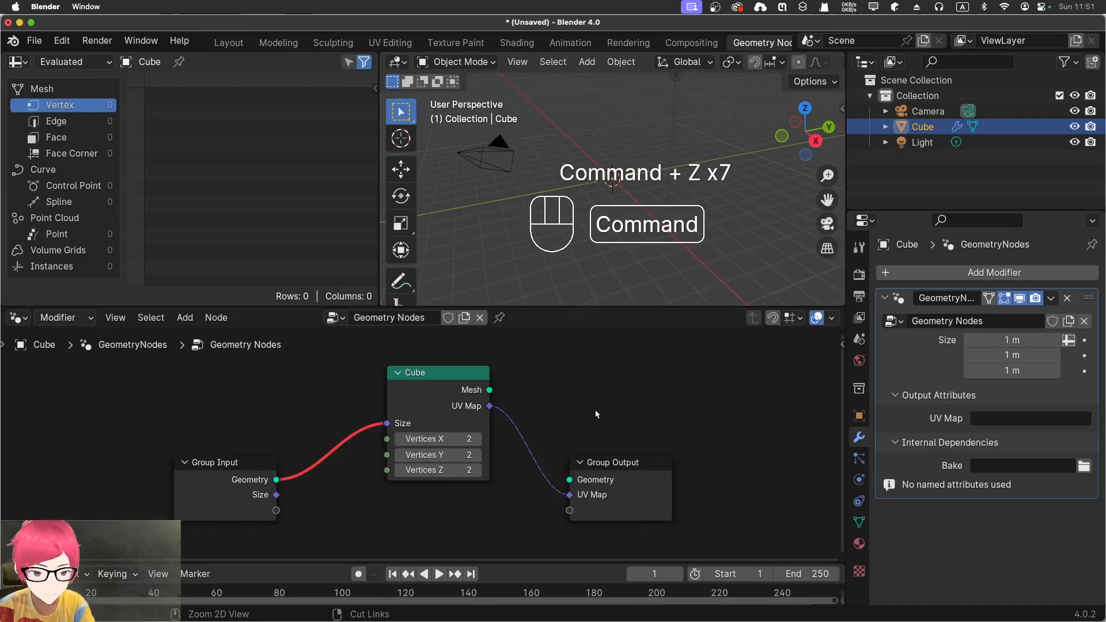
key("super+z")
key("super+z")
key("super+z")
key("super+z")
key("super+z")
key("super+z")
key("super+z")
key("super+z")
key("super+z")
key("super+z")
key("super+z")
key("super+z")
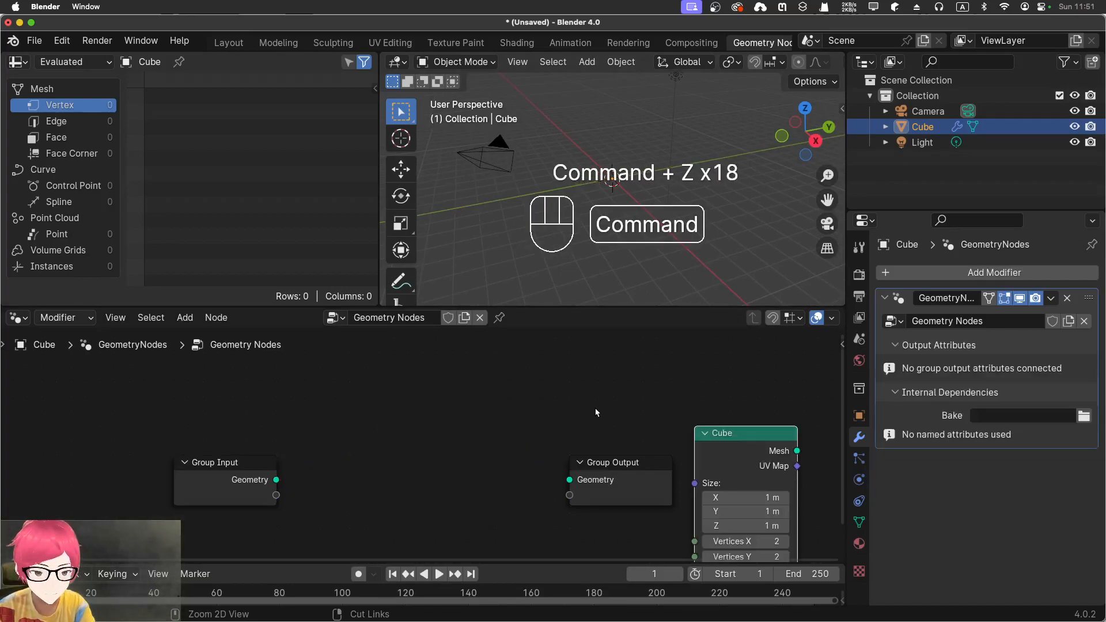
key("super+z")
key("super+z")
key("super+z")
key("super+z")
key("super+z")
key("super+z")
key("super+z")
key("super+z")
key("super+z")
key("super+z")
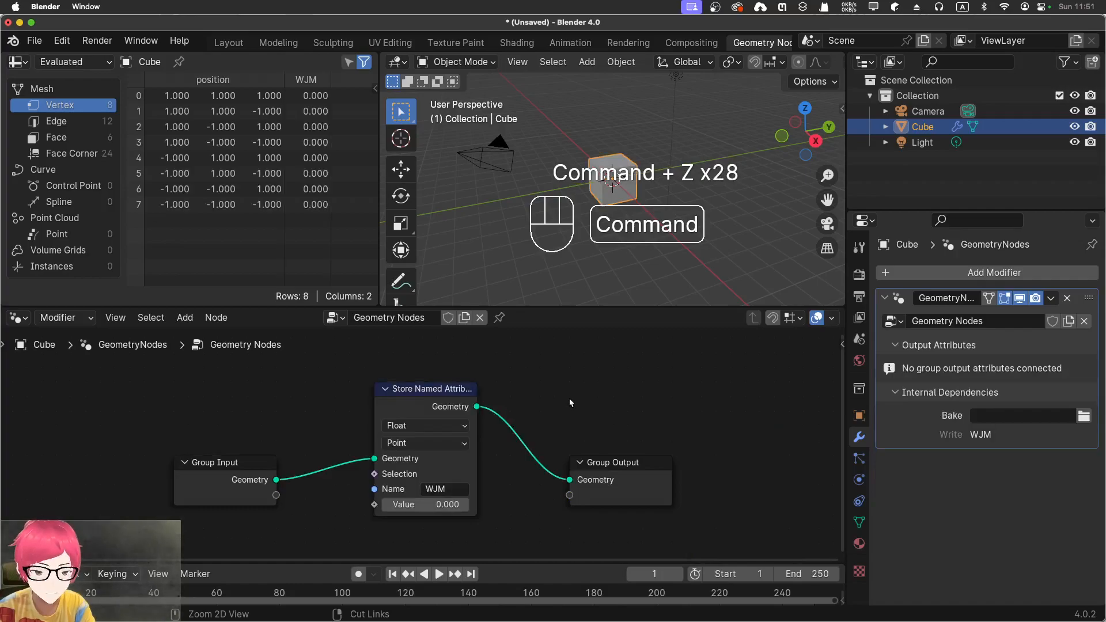
key("super+z")
key("super+z")
key("super+z")
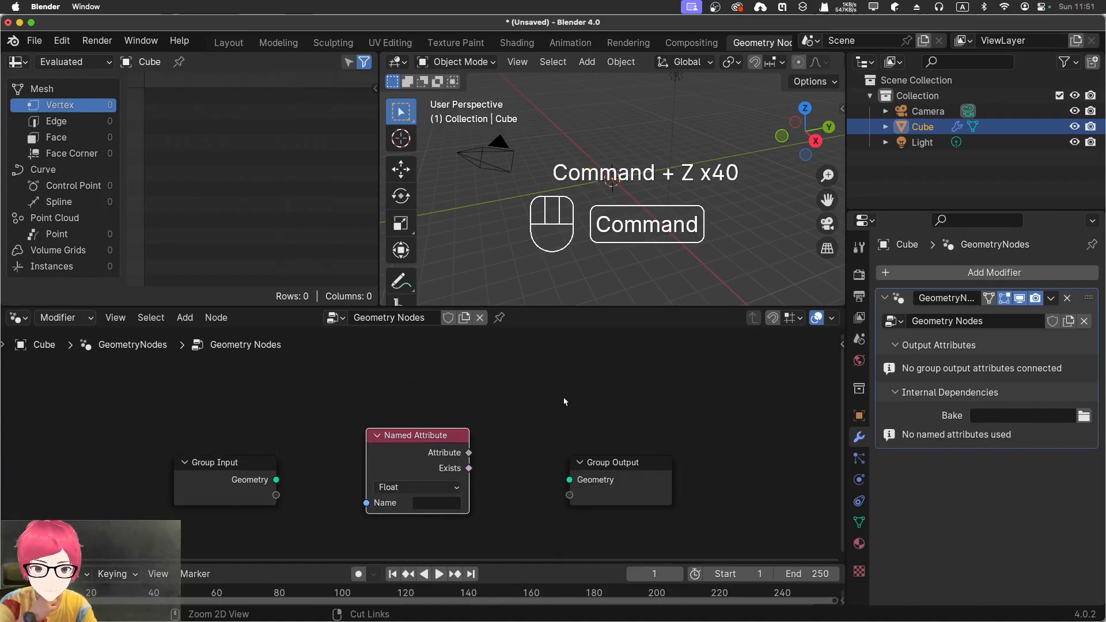
key("super+z")
key("super+z")
key("super+z")
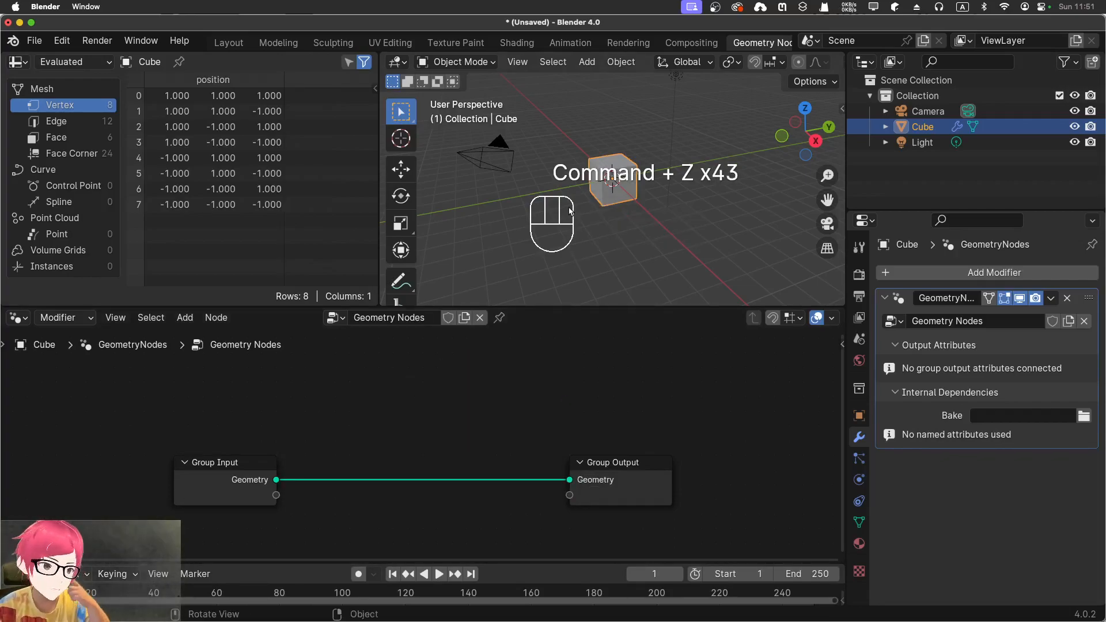
- Examine the cube's edge, face and vertex attributes in the spreadsheet and view the cube from different angles
middle_click_drag(432, 376, 445, 388)
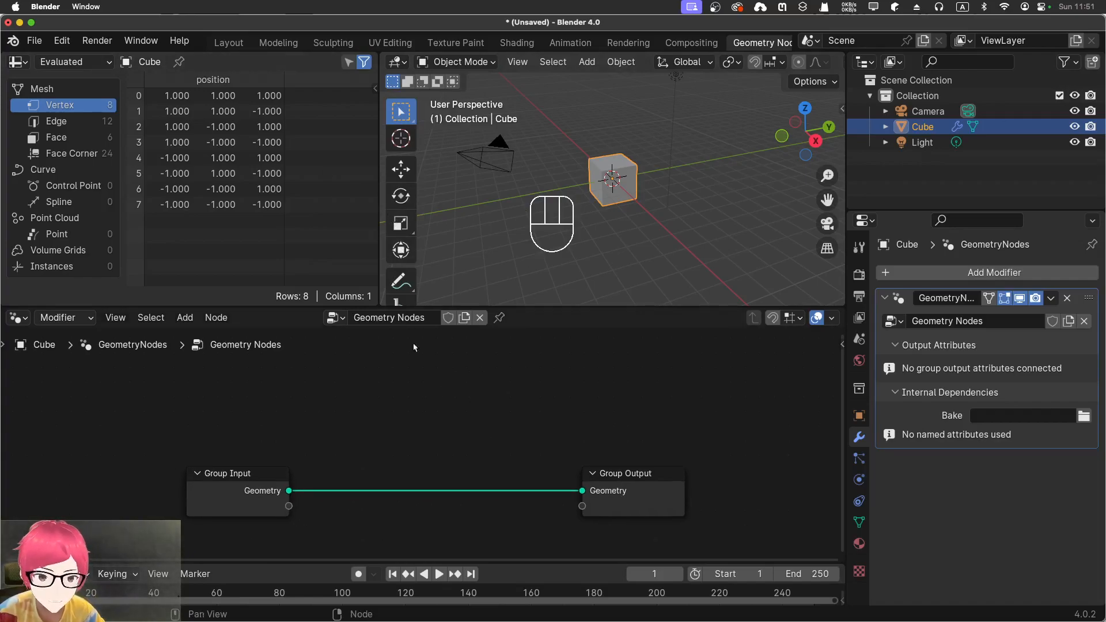
left_click(51, 120)
left_click(57, 139)
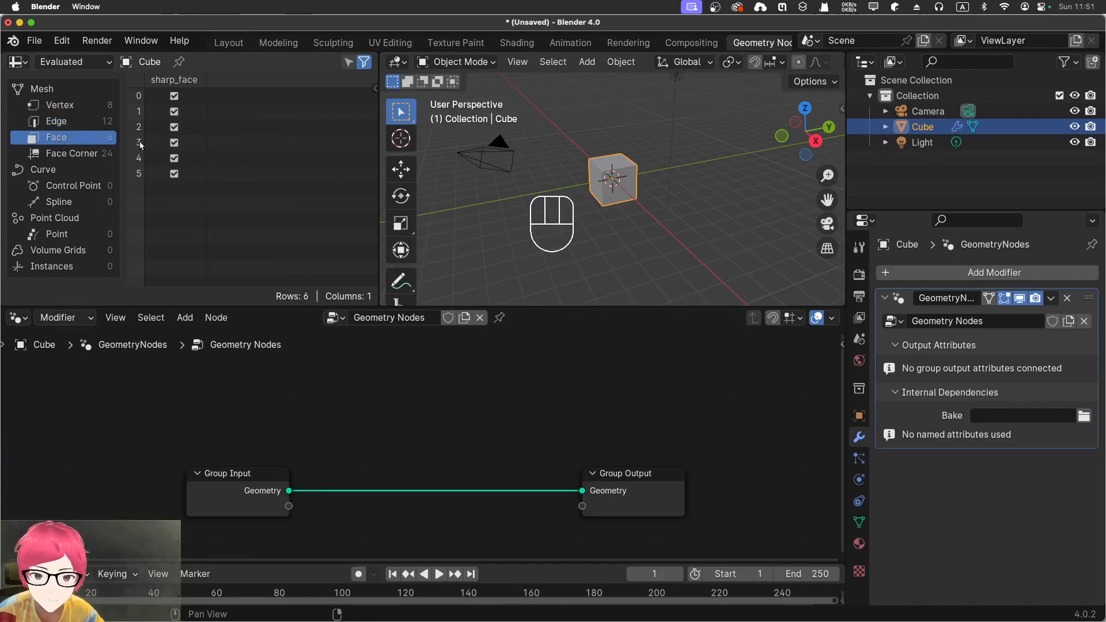
left_click(66, 106)
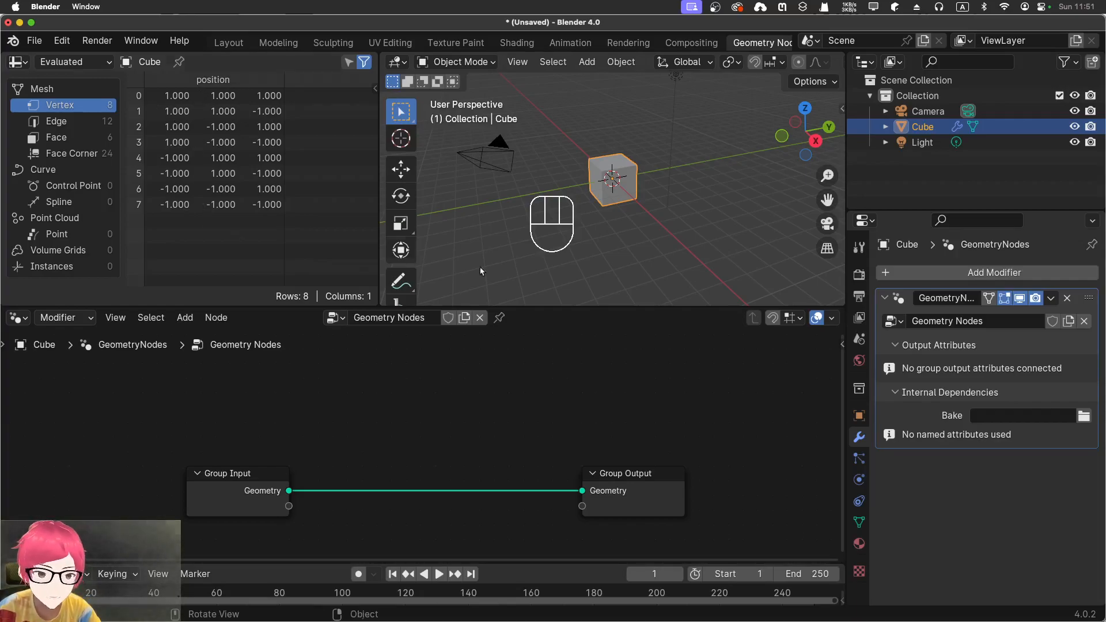
mouse_move(511, 292)
middle_mouse_down()
mouse_move(582, 278)
mouse_move(503, 285)
middle_mouse_up()
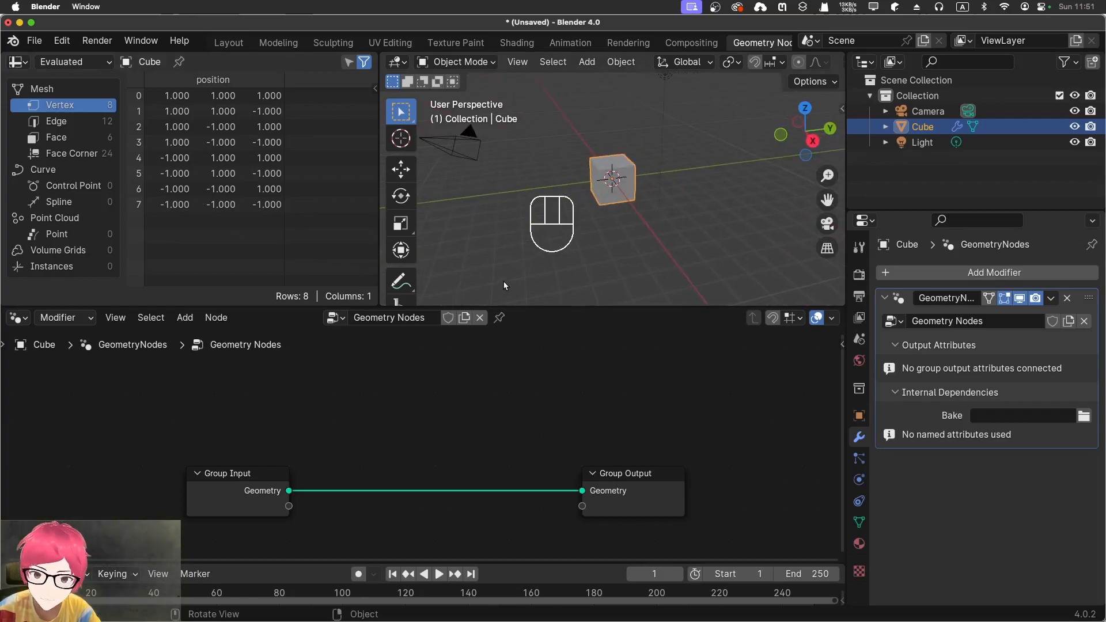
middle_click_drag(594, 265, 630, 268)
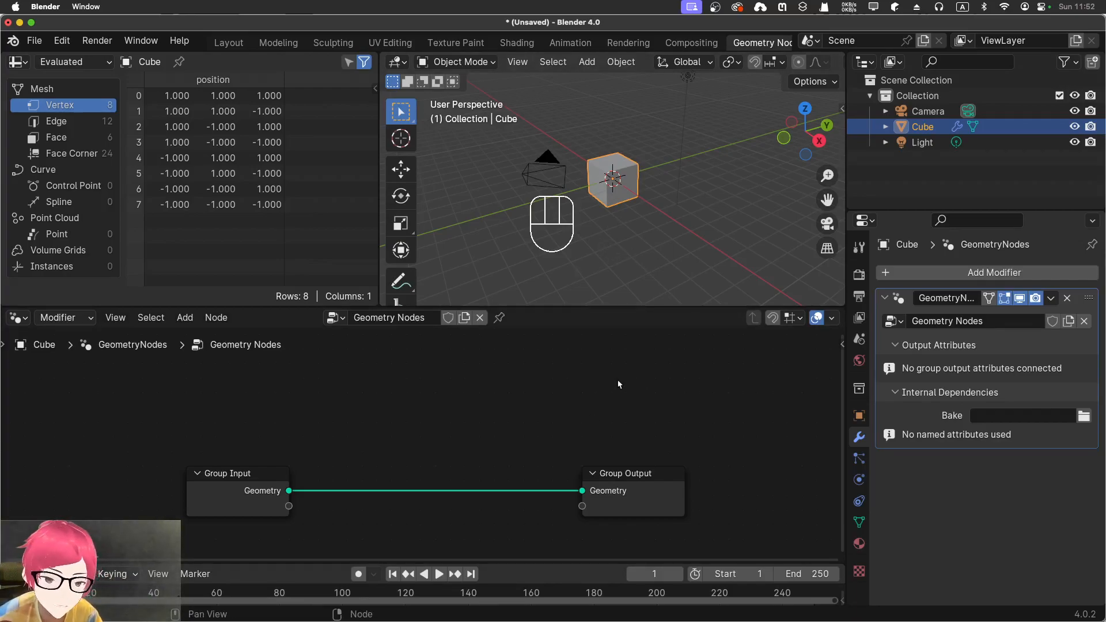
scroll(618, 384, "down", 2)
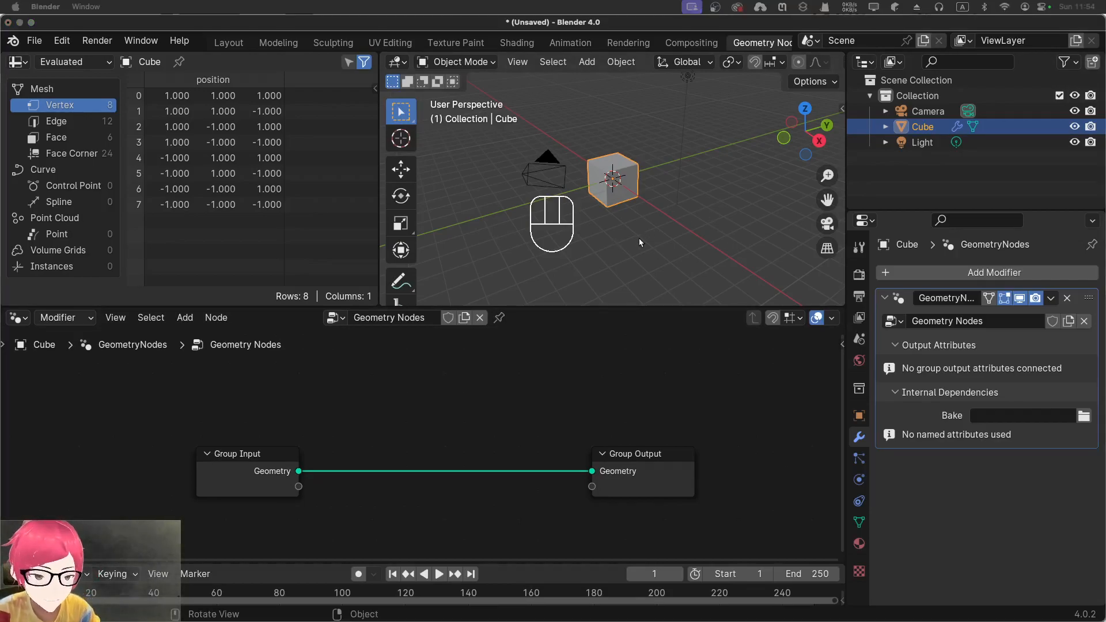
- Deselect the cube, enlarge the 3D viewport and show the cube as a see-through wireframe in front view
left_click(659, 167)
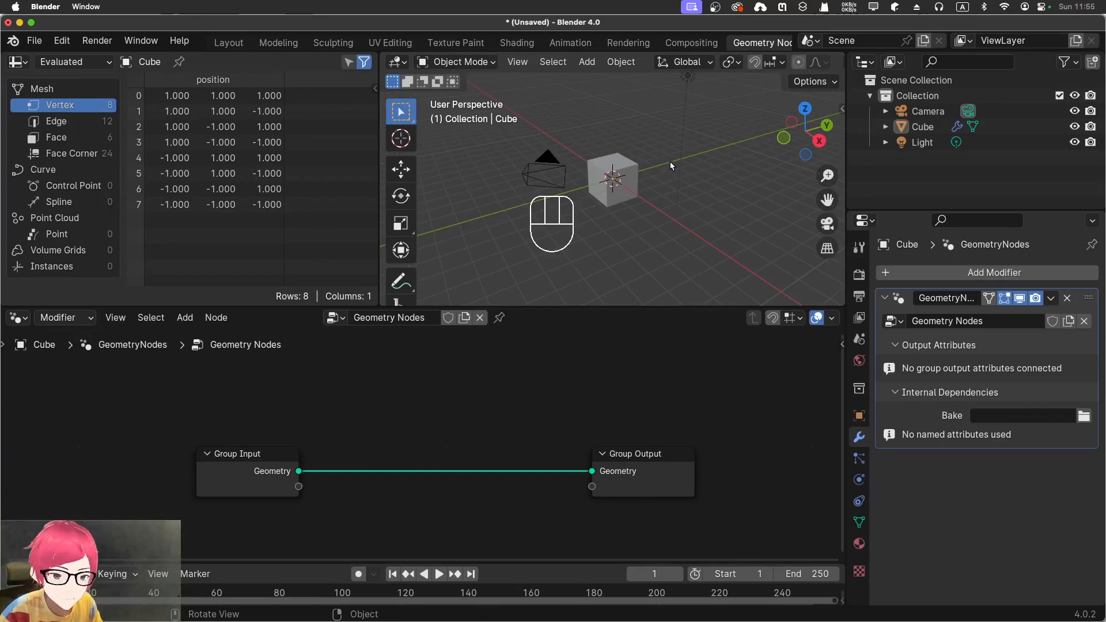
key("KP_1")
scroll(661, 159, "up", 5)
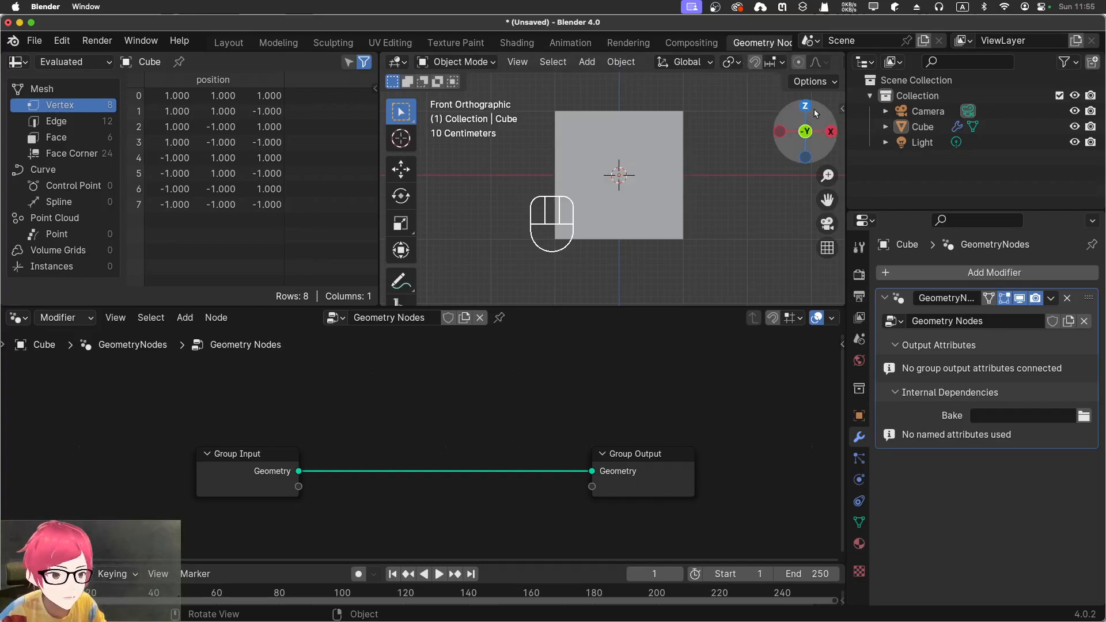
left_click_drag(848, 117, 1023, 119)
key("alt+z")
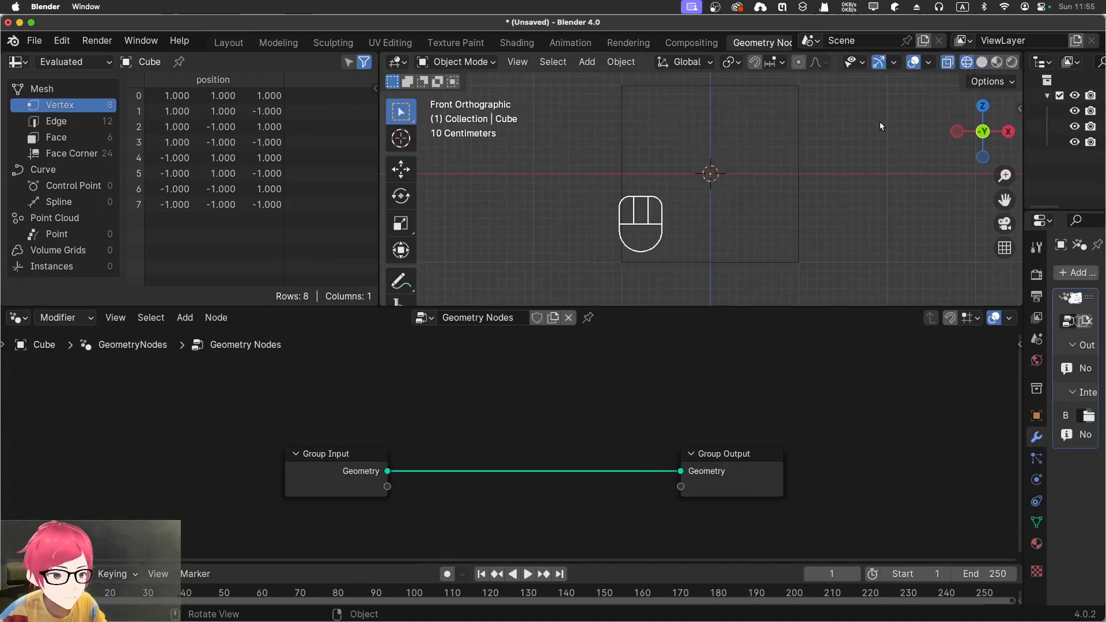
middle_click_drag(880, 124, 970, 157)
left_click_drag(1023, 157, 963, 156)
middle_click_drag(847, 155, 772, 173, "shift")
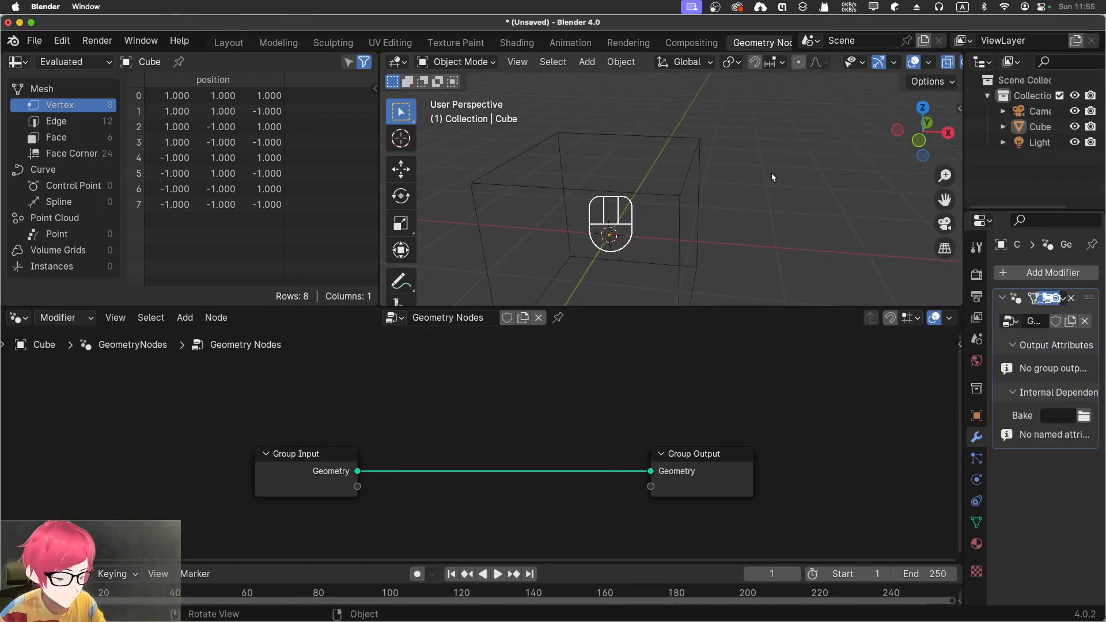
key("KP_1")
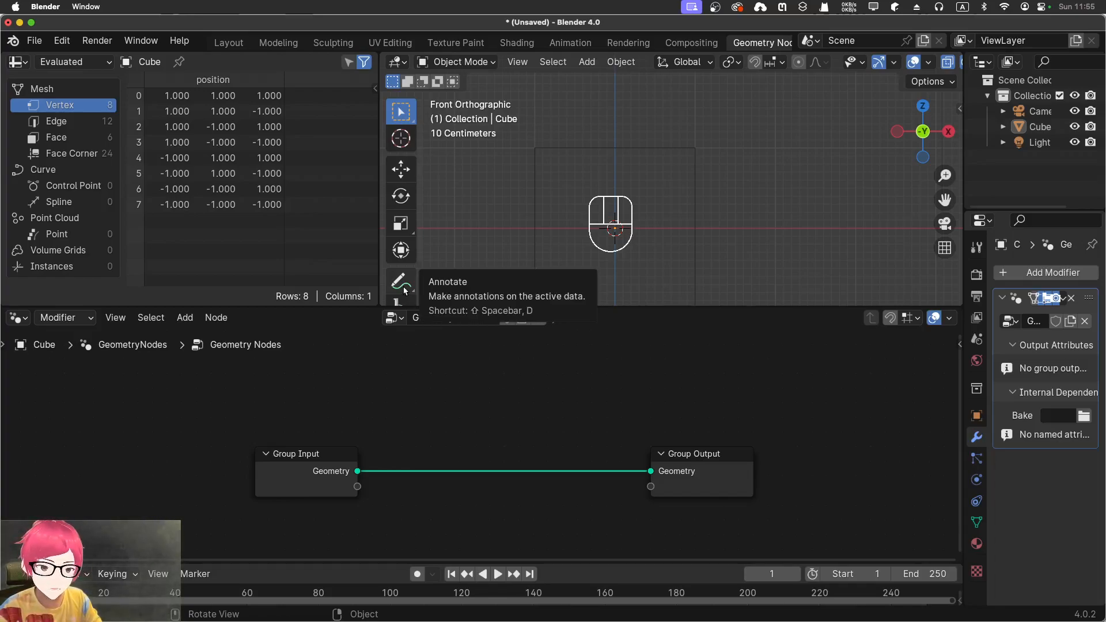
- Activate the Annotate tool with its placement set to Surface
key("shift+space")
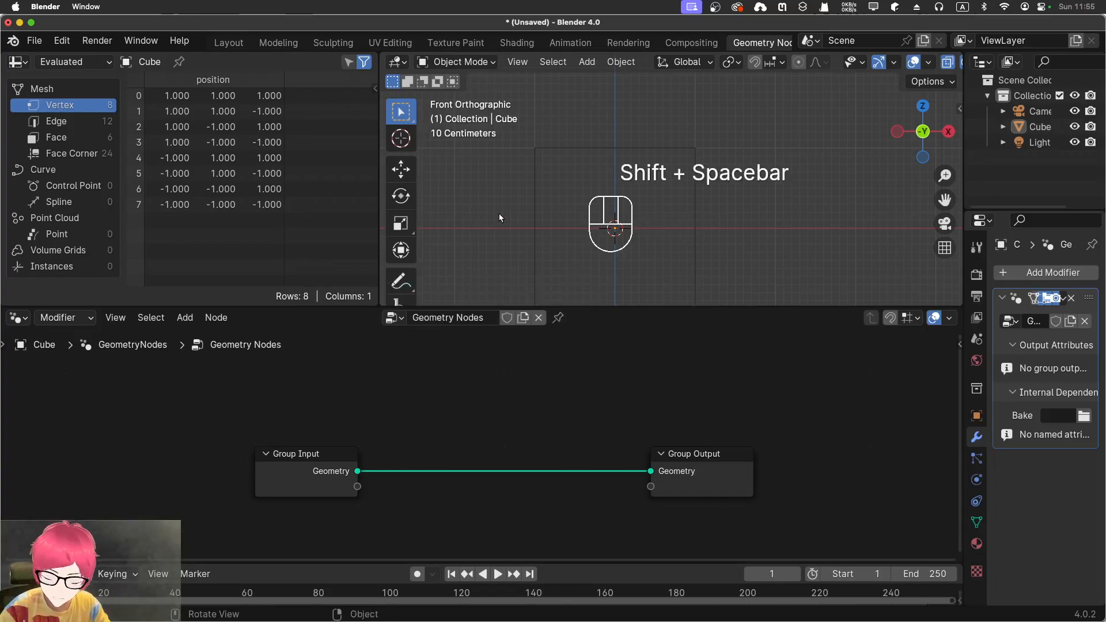
key("shift+space")
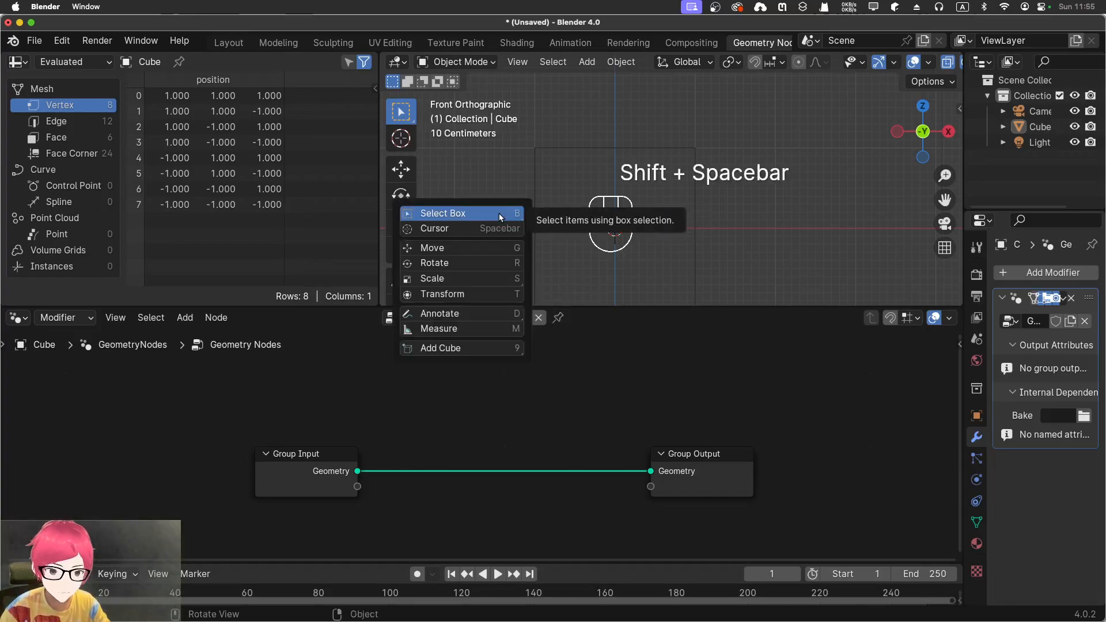
left_click(455, 313)
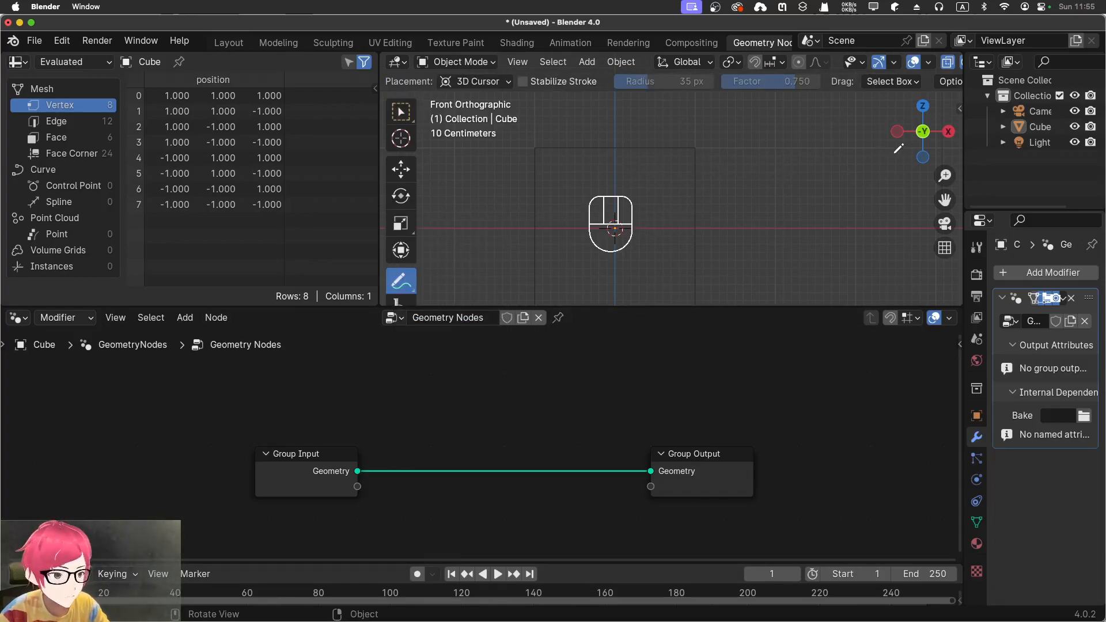
key("n")
left_click(955, 141)
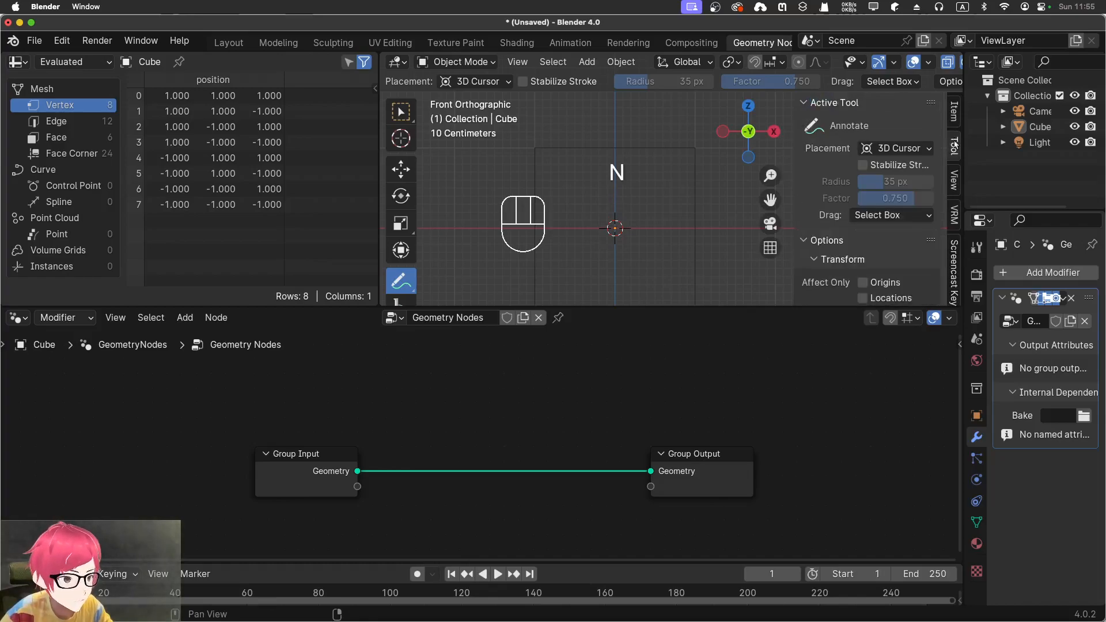
left_click(876, 149)
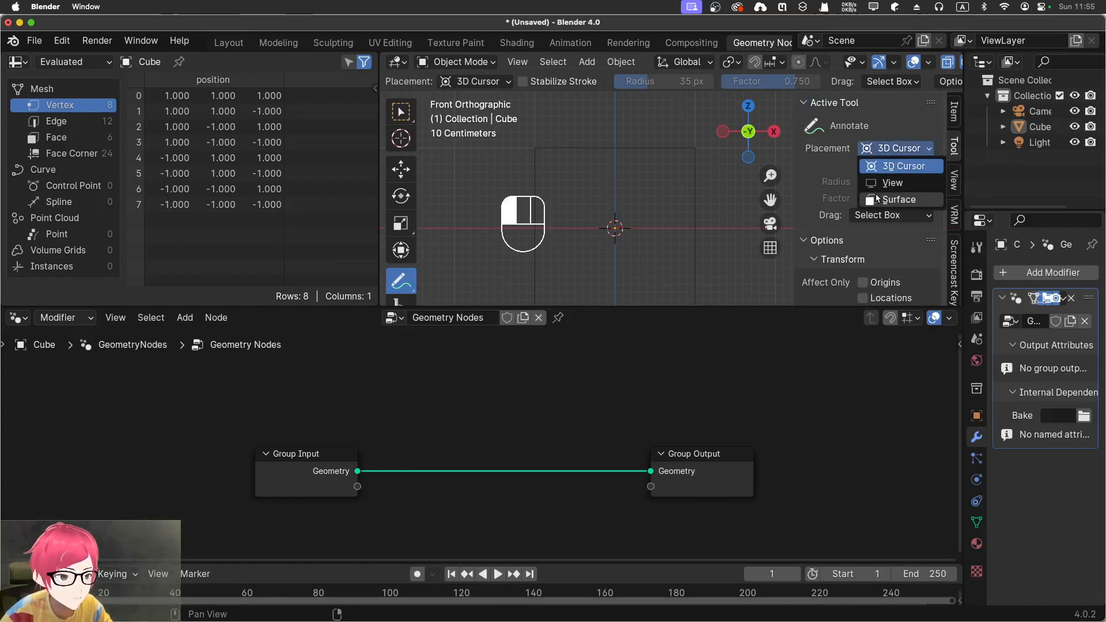
left_click(877, 199)
key("n")
- Circle the cube's upper and lower corners at positive X and positive Y with annotation strokes
middle_click_drag(742, 217, 708, 231)
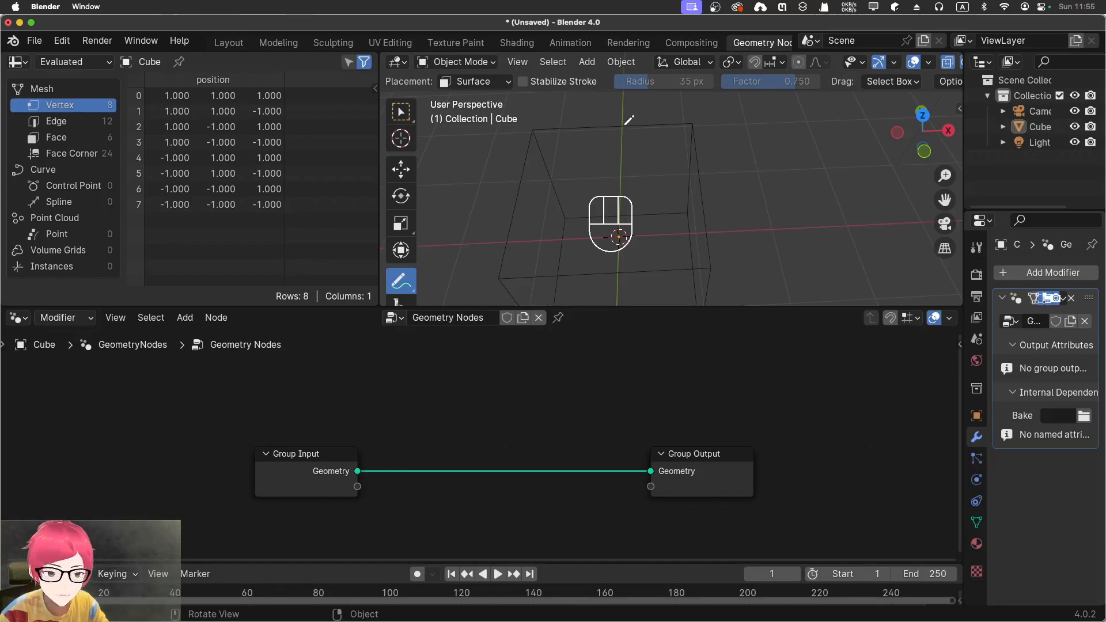
middle_click_drag(634, 157, 651, 217)
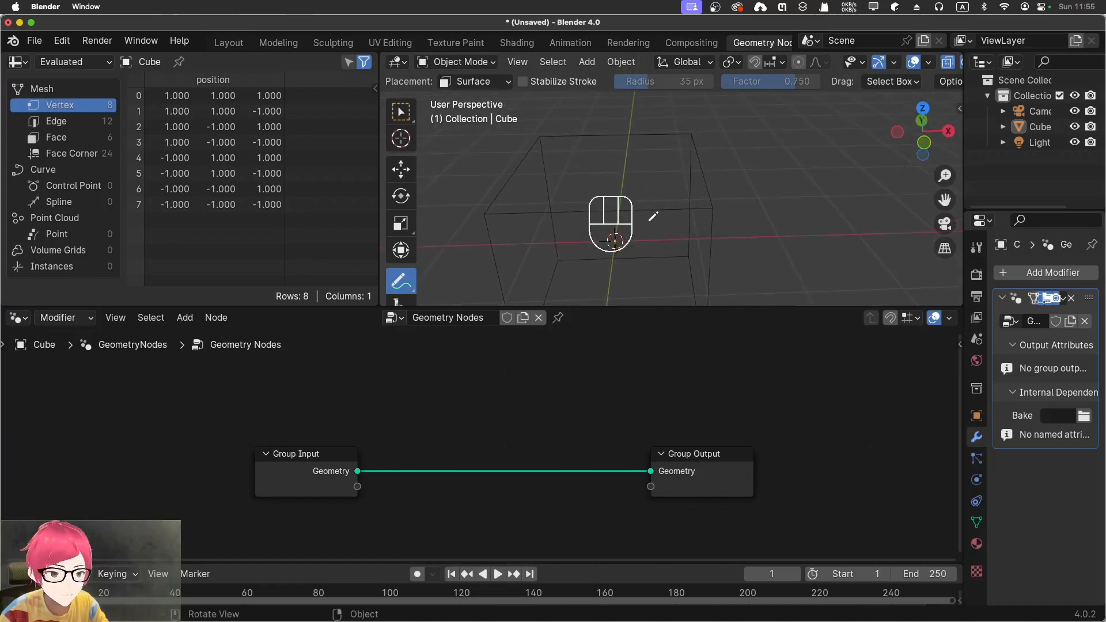
mouse_move(729, 192)
middle_mouse_down()
mouse_move(689, 187)
mouse_move(710, 196)
middle_mouse_up()
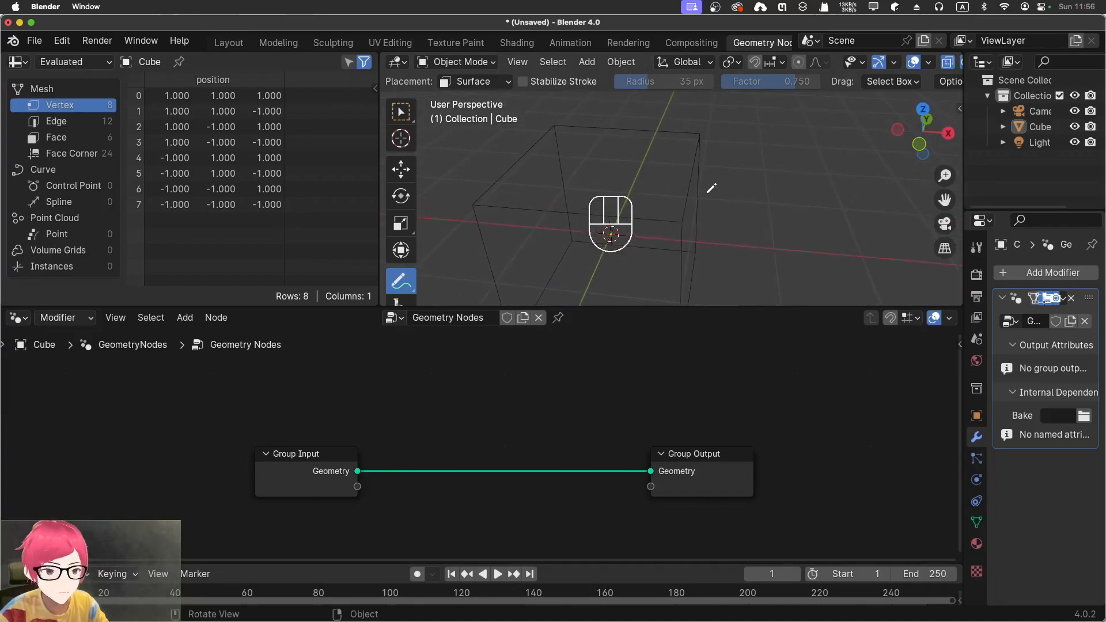
left_click(699, 136)
mouse_move(758, 169)
middle_mouse_down()
mouse_move(725, 202)
mouse_move(629, 161)
mouse_move(716, 214)
middle_mouse_up()
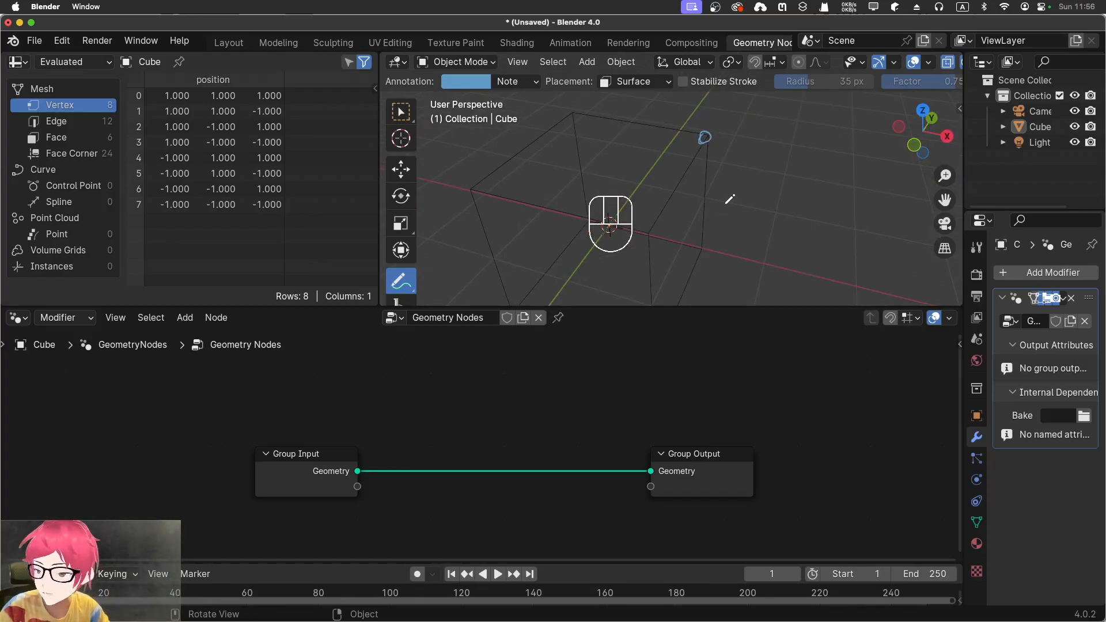
mouse_move(730, 198)
middle_mouse_down()
mouse_move(763, 190)
mouse_move(721, 201)
middle_mouse_up()
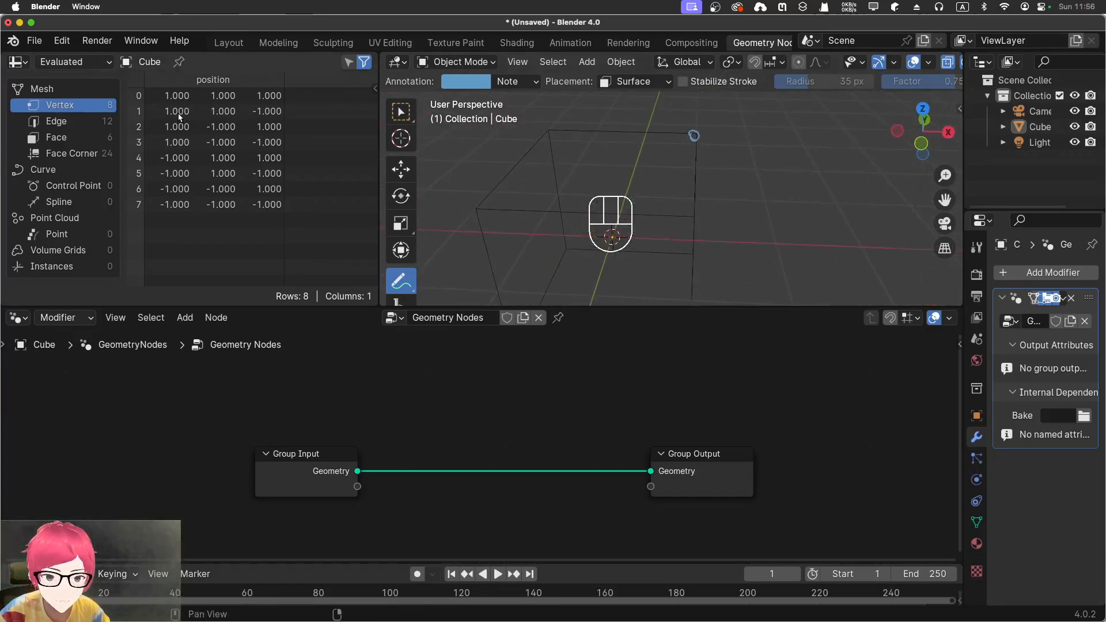
middle_click_drag(801, 245, 749, 251)
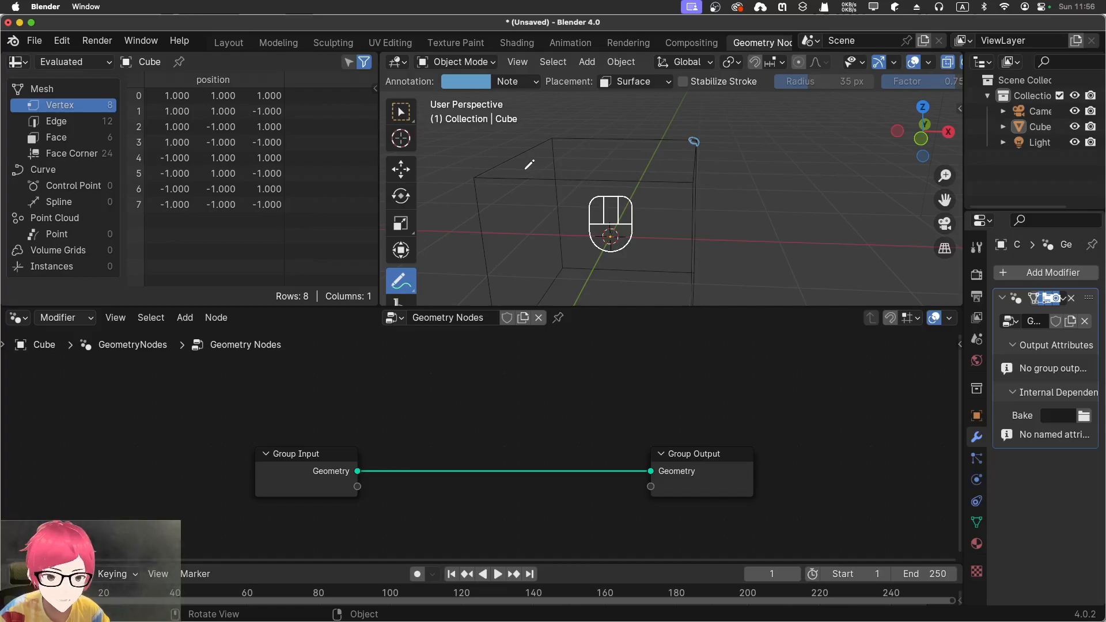
middle_click_drag(530, 165, 547, 184)
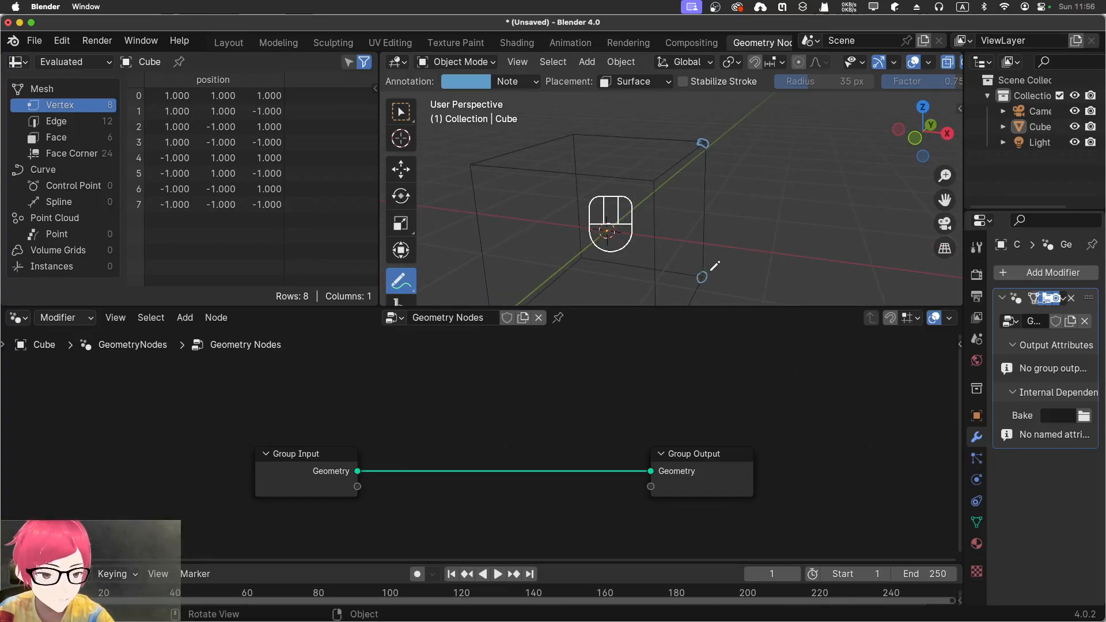
mouse_move(714, 273)
middle_mouse_down()
mouse_move(642, 249)
mouse_move(642, 278)
mouse_move(750, 281)
mouse_move(691, 269)
mouse_move(705, 260)
middle_mouse_up()
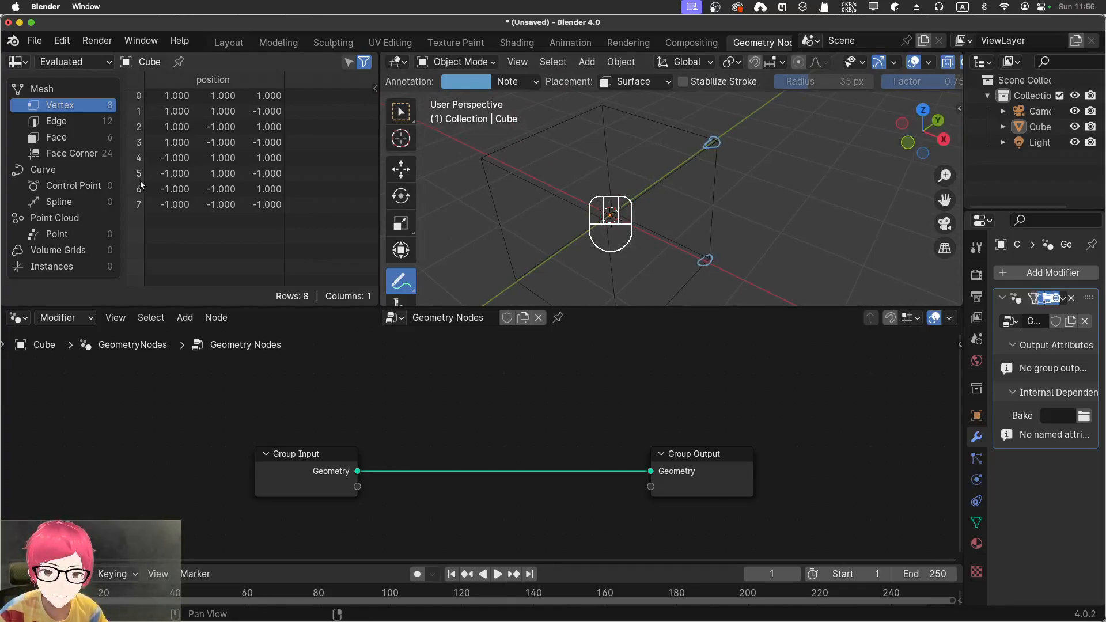
- Annotate the cube's three remaining upper corners and the lower corner at negative X and positive Y
middle_click_drag(554, 231, 587, 233)
mouse_move(570, 107)
left_mouse_down()
mouse_move(580, 113)
mouse_move(565, 119)
left_mouse_up()
left_click_drag(468, 181, 481, 188)
left_click_drag(643, 225, 645, 229)
mouse_move(701, 230)
middle_mouse_down()
mouse_move(700, 201)
mouse_move(637, 227)
mouse_move(751, 246)
middle_mouse_up()
left_click_drag(741, 259, 738, 268)
middle_click_drag(788, 283, 903, 291)
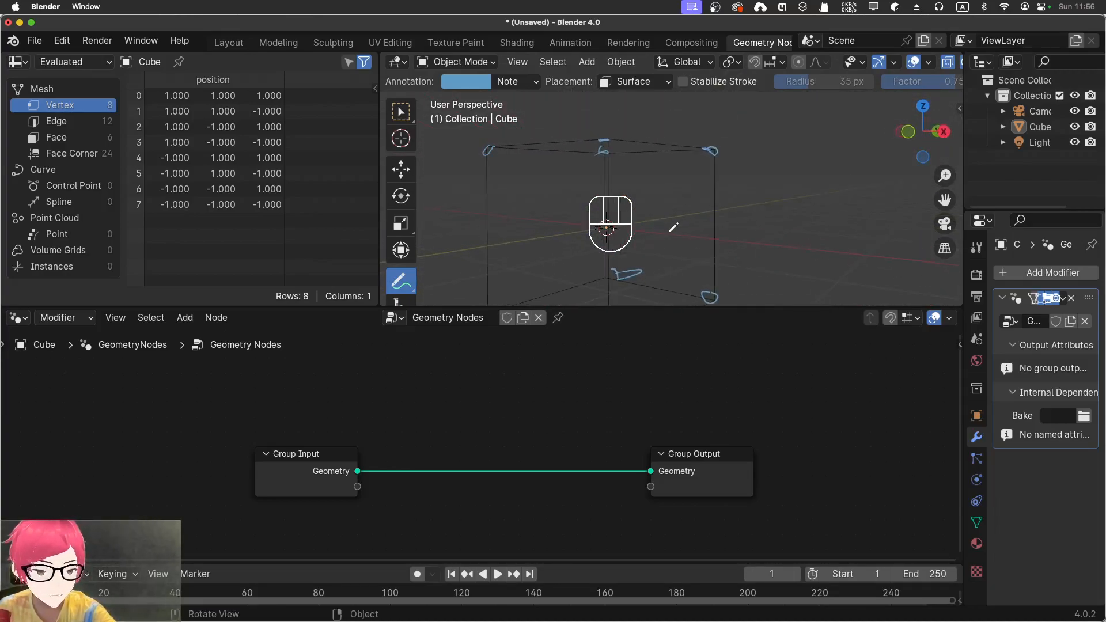
- Circle the two lower corners on the cube's negative Y side with annotation strokes
mouse_move(675, 245)
middle_mouse_down("shift")
mouse_move(683, 216)
mouse_move(735, 237)
middle_mouse_up("shift")
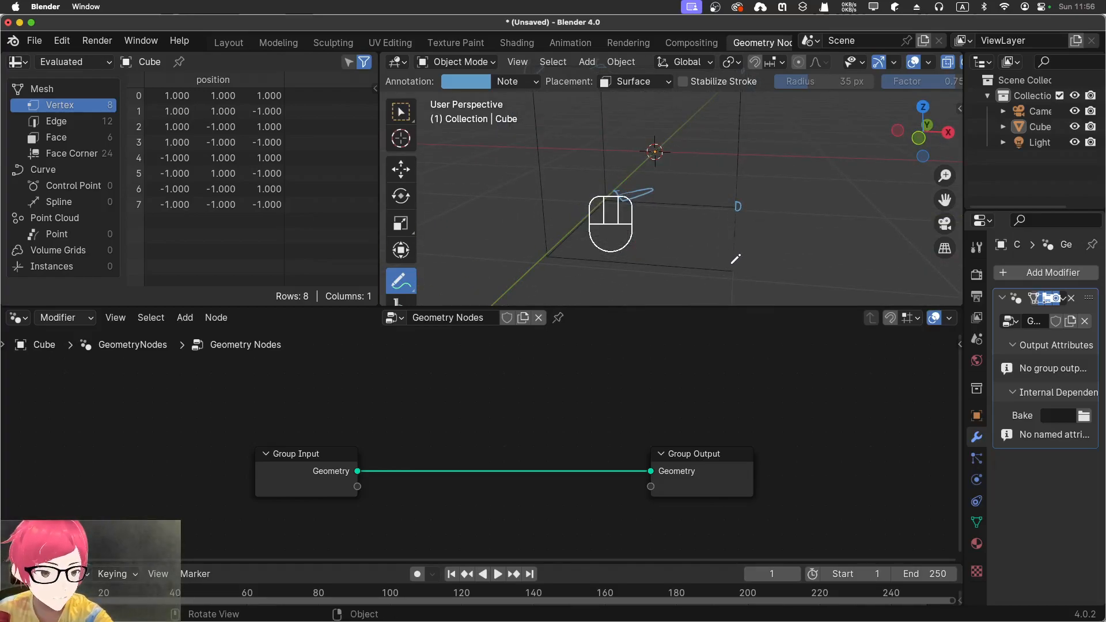
mouse_move(660, 250)
middle_mouse_down()
mouse_move(725, 246)
mouse_move(672, 259)
middle_mouse_up()
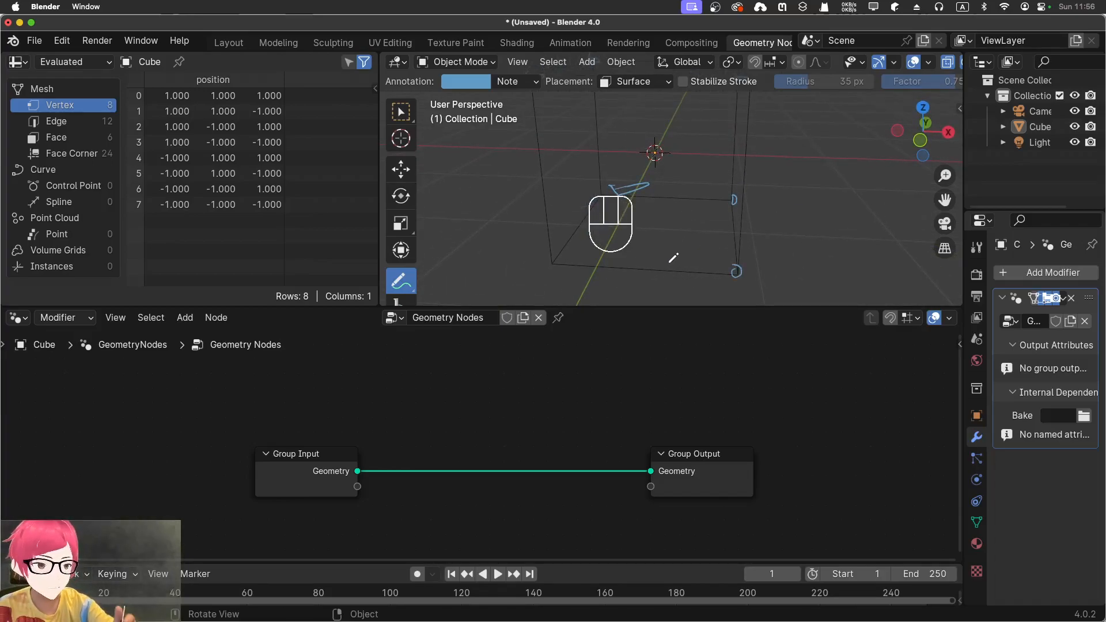
mouse_move(550, 257)
left_mouse_down()
mouse_move(560, 259)
mouse_move(546, 260)
left_mouse_up()
- Examine the annotated cube from several angles and check its edge data in the spreadsheet
scroll(601, 202, "down", 2)
scroll(601, 201, "down", 1)
middle_click_drag(746, 201, 722, 249, "shift")
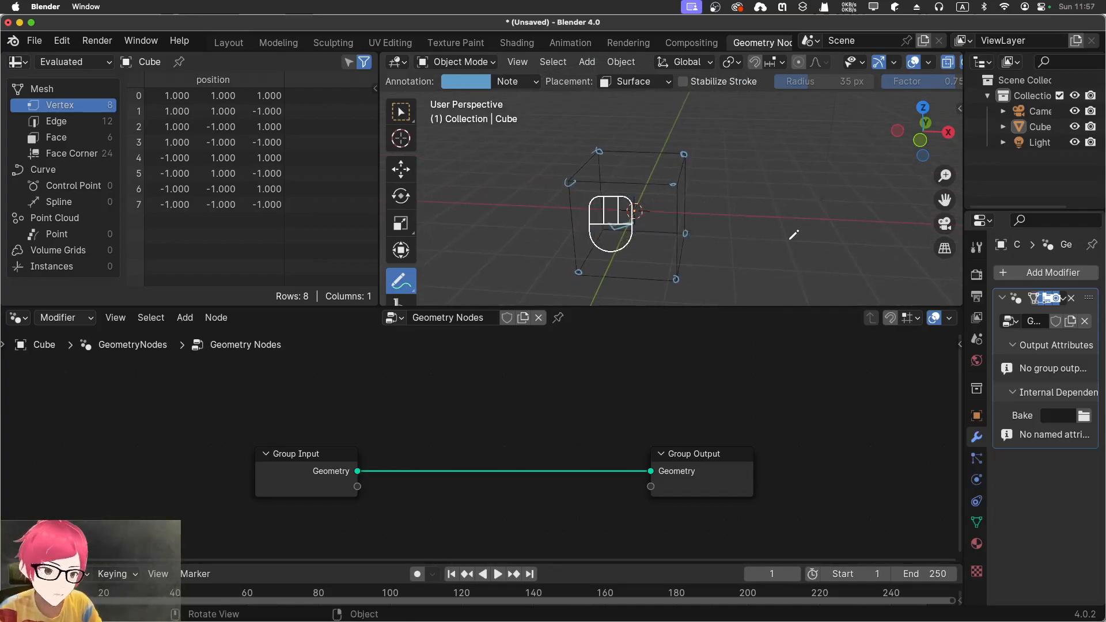
middle_click_drag(791, 240, 727, 209)
middle_click_drag(554, 191, 624, 163)
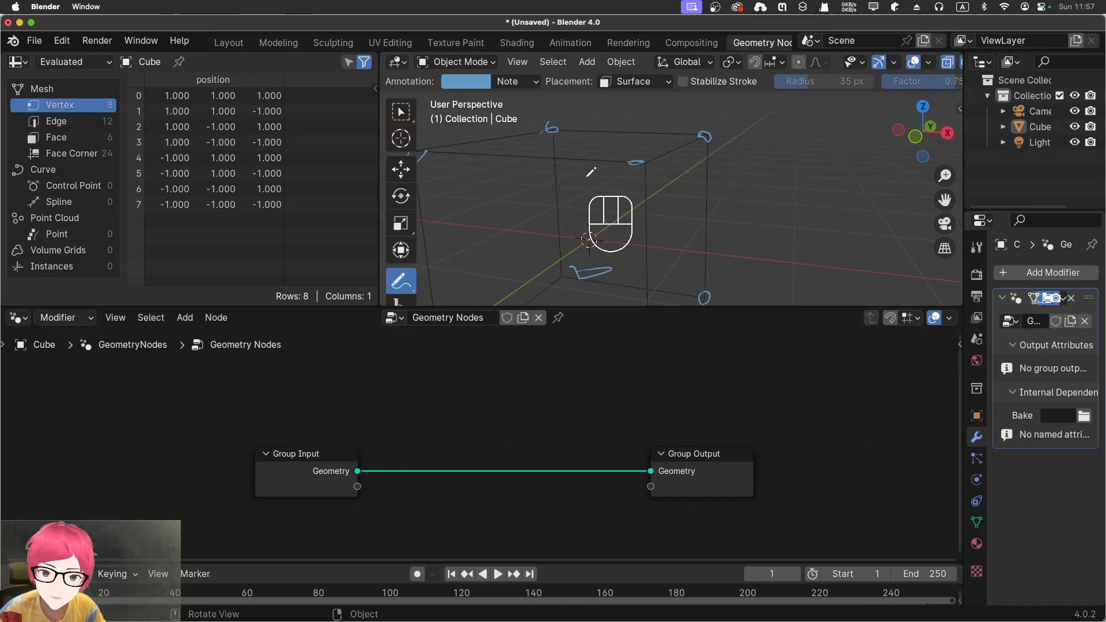
left_click(72, 121)
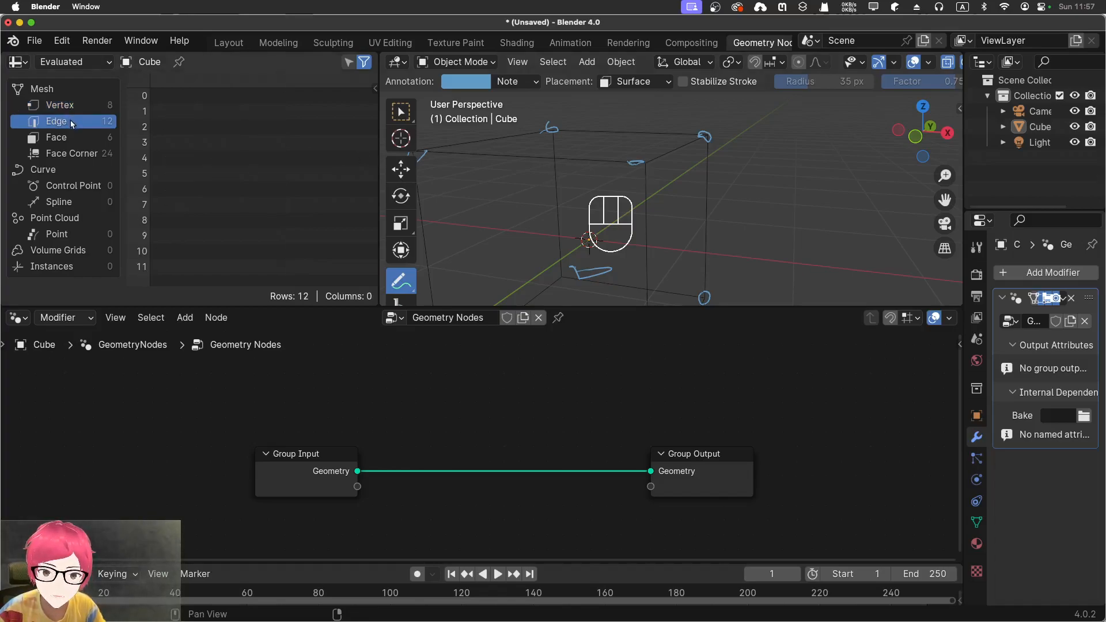
mouse_move(519, 202)
middle_mouse_down()
mouse_move(559, 226)
mouse_move(536, 213)
middle_mouse_up()
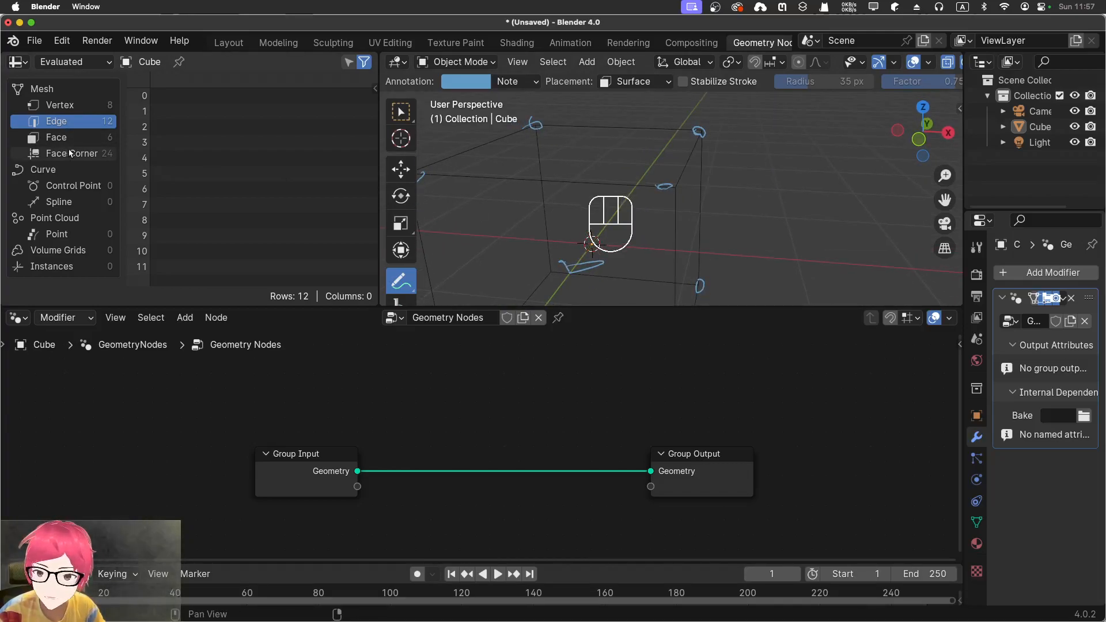
middle_click_drag(529, 231, 574, 192, "shift")
scroll(576, 197, "down", 4)
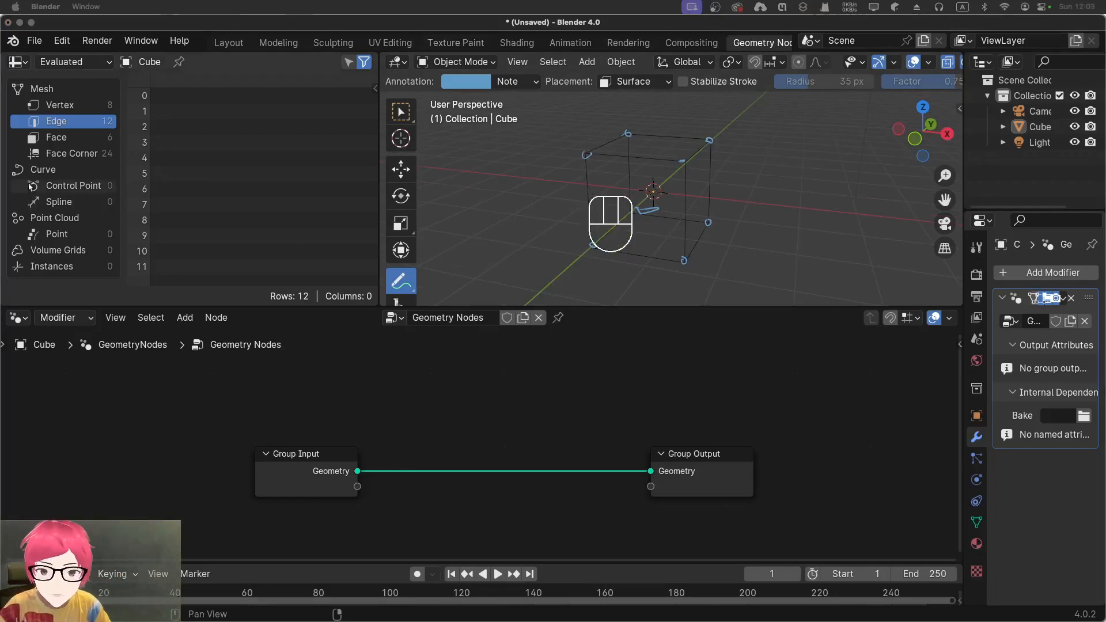
- Go through the face, face corner, control point, spline, point cloud and volume grid data in the spreadsheet
left_click(56, 137)
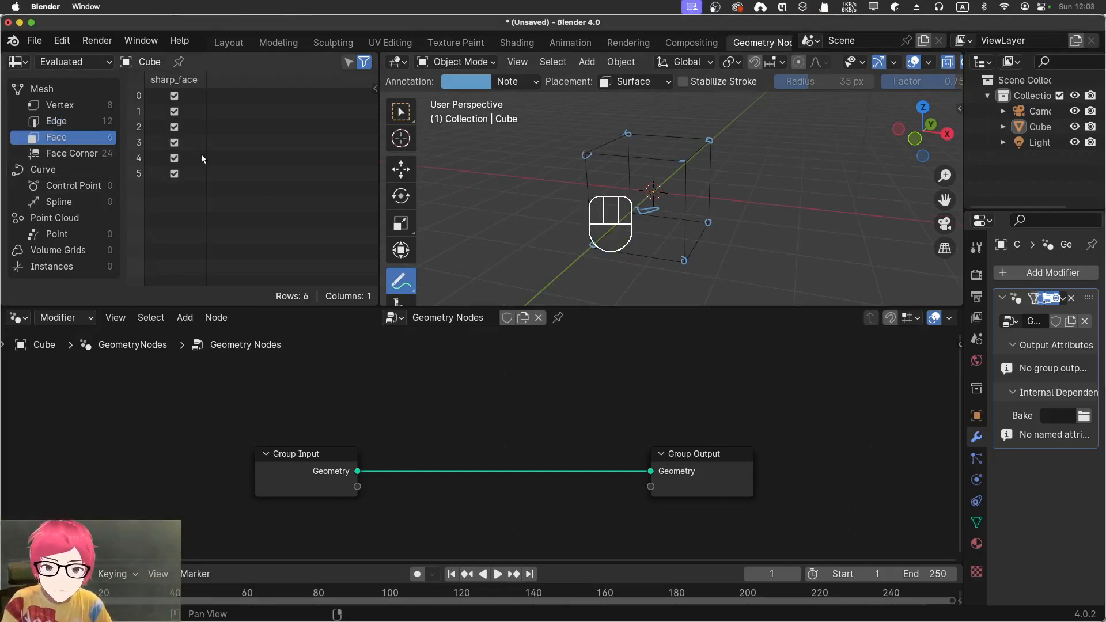
left_click(72, 153)
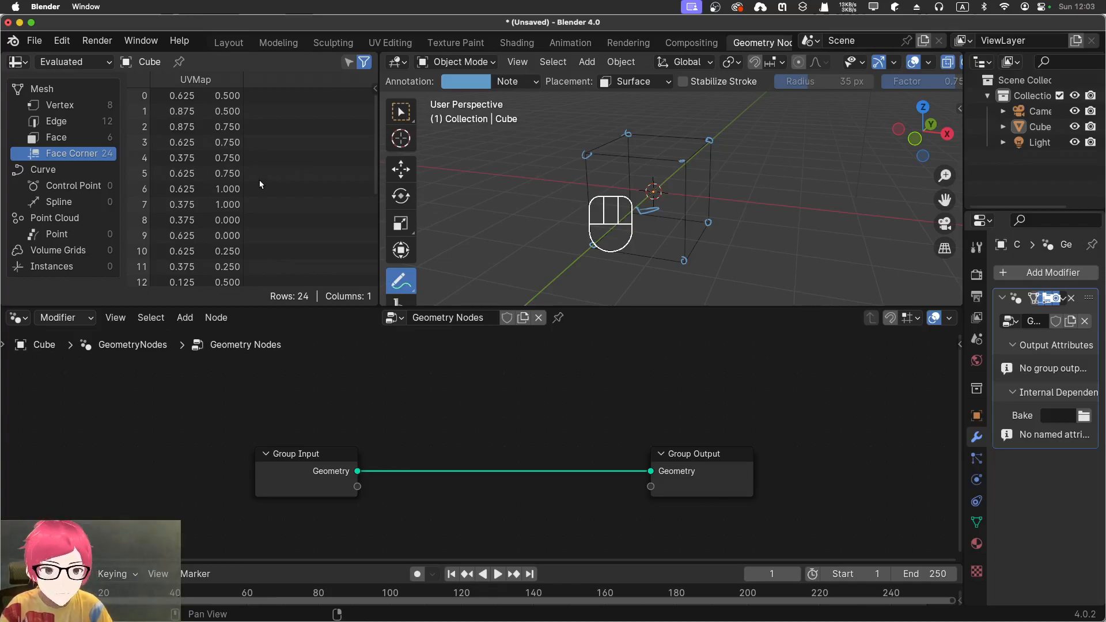
left_click(91, 186)
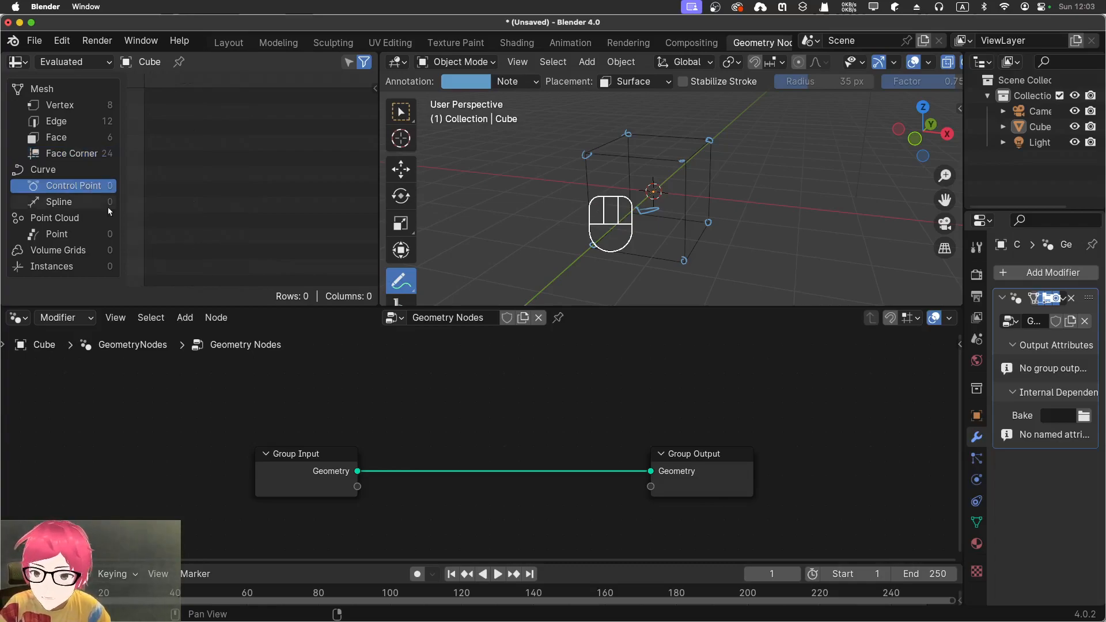
left_click(76, 202)
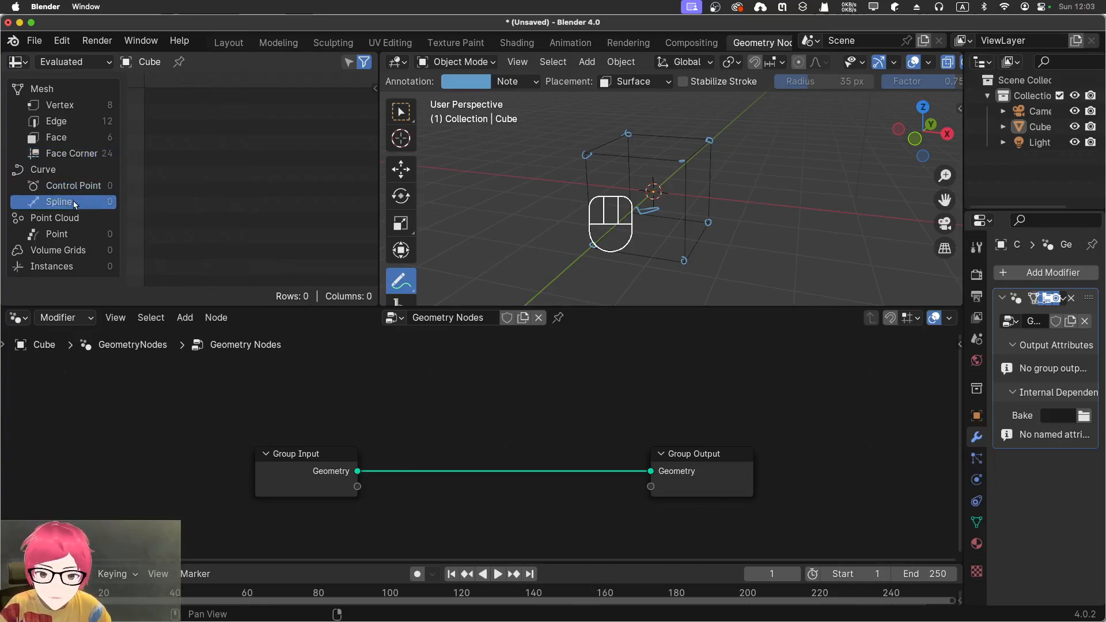
left_click(92, 236)
left_click(81, 256)
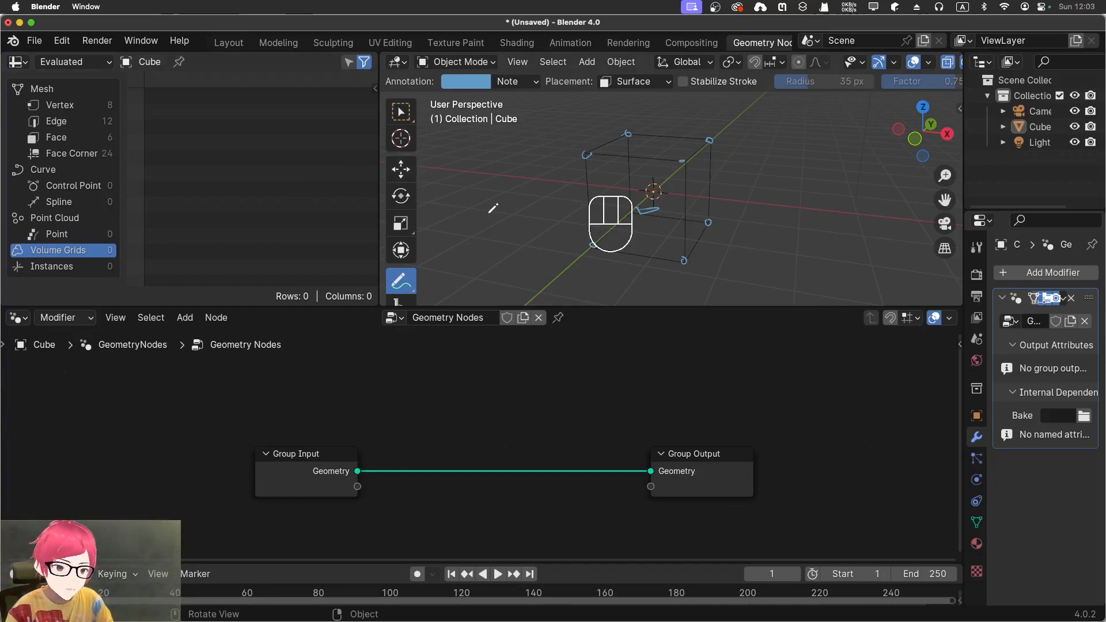
- View the annotated cube from different sides and display its vertex positions in the spreadsheet for comparison
middle_click_drag(723, 215, 697, 180)
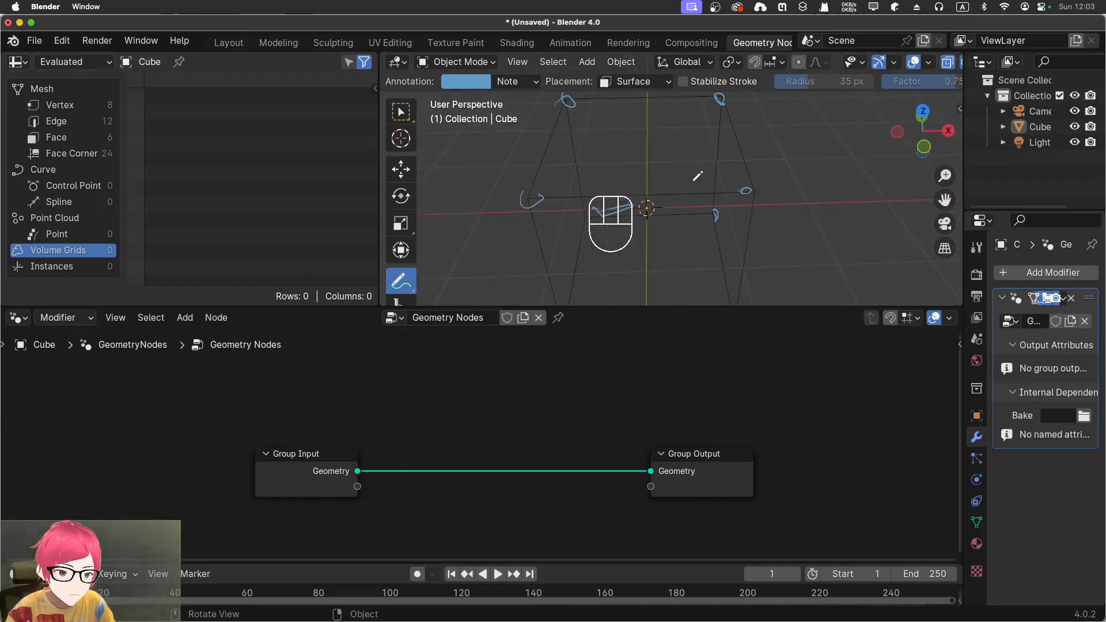
middle_click_drag(769, 196, 618, 167)
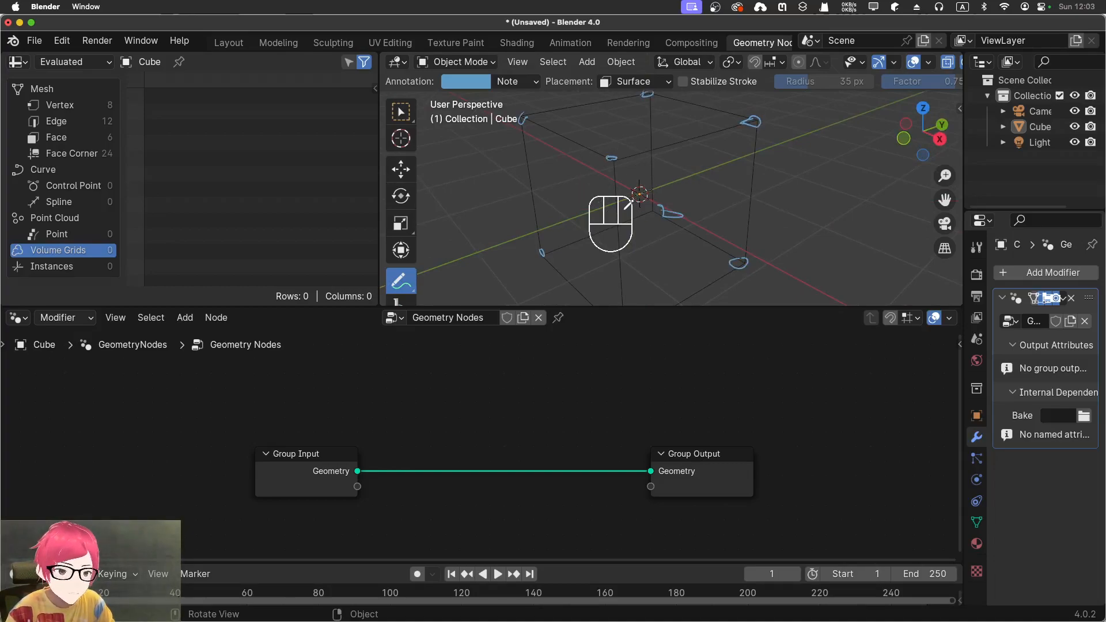
middle_click_drag(628, 206, 732, 208)
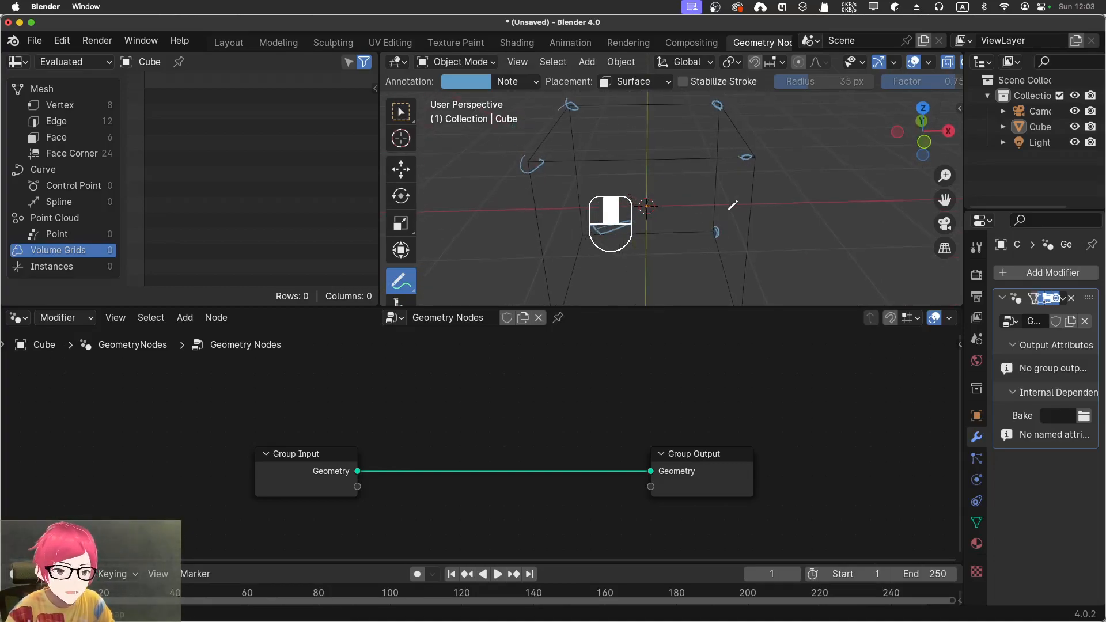
left_click(80, 106)
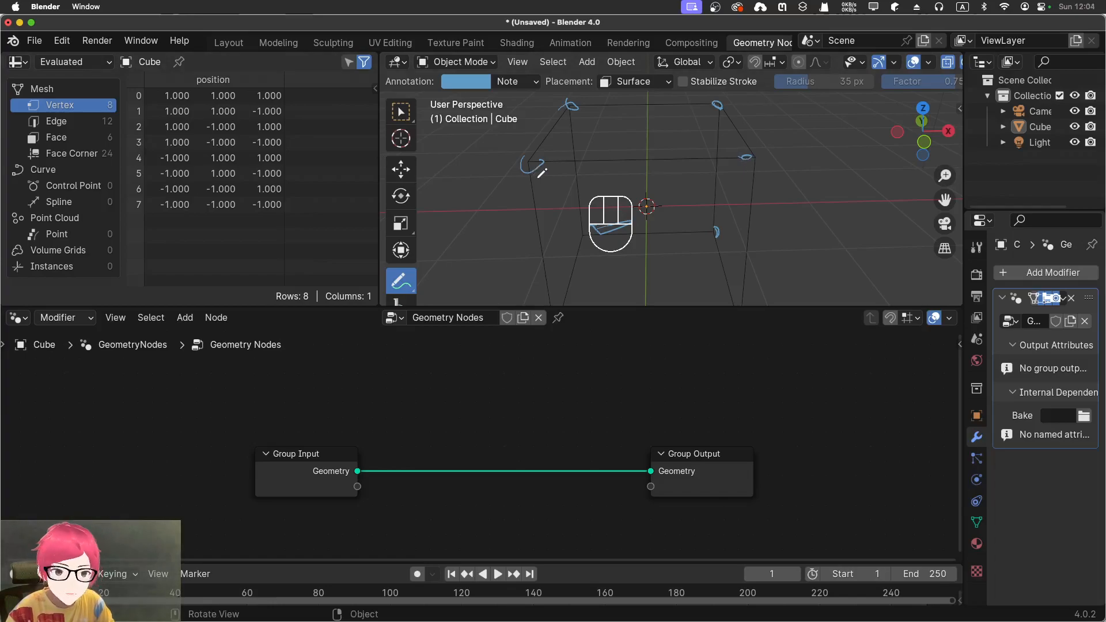
- Add a Domain Size attribute node in the empty area above the link between Group Input and Group Output
middle_click_drag(591, 189, 550, 182)
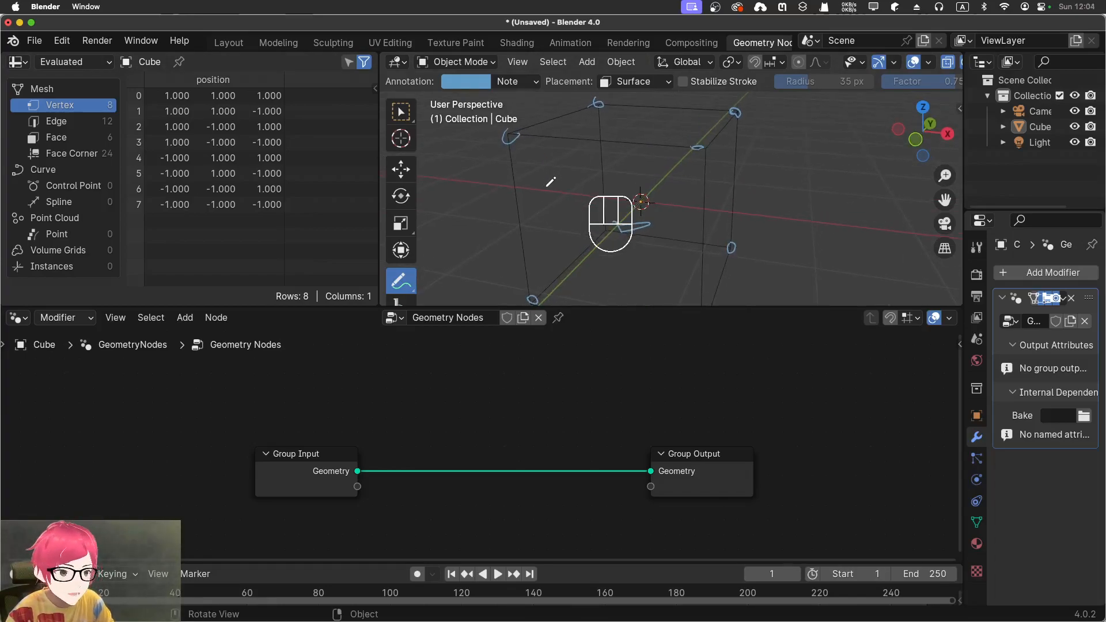
middle_click_drag(738, 168, 665, 147)
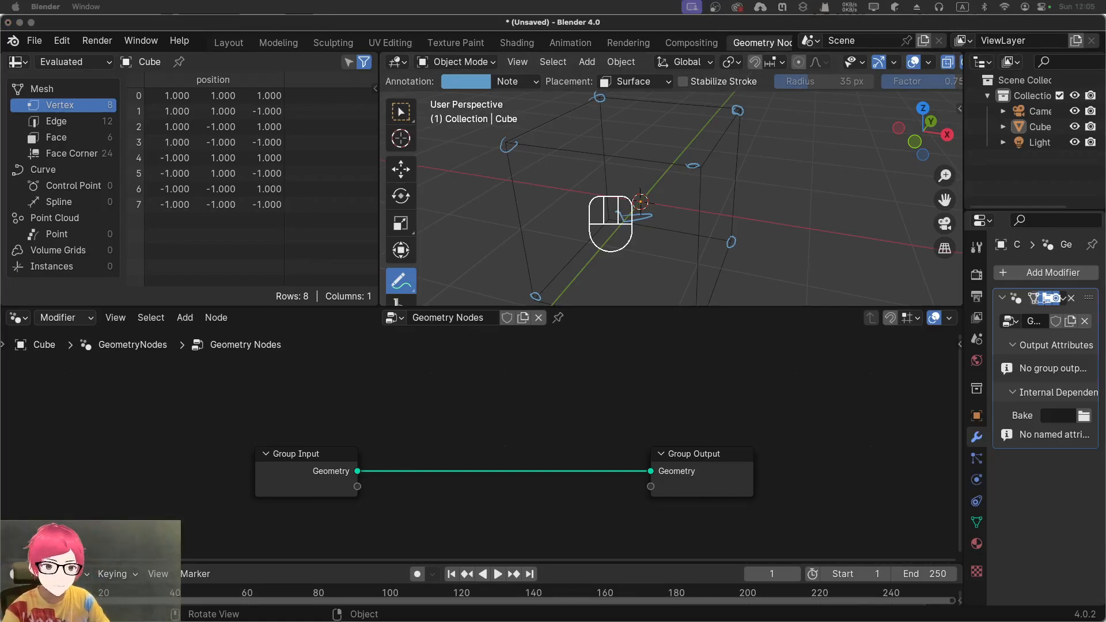
mouse_move(470, 417)
middle_mouse_down()
mouse_move(504, 414)
mouse_move(463, 411)
middle_mouse_up()
scroll(504, 413, "up", 2)
left_click(466, 410)
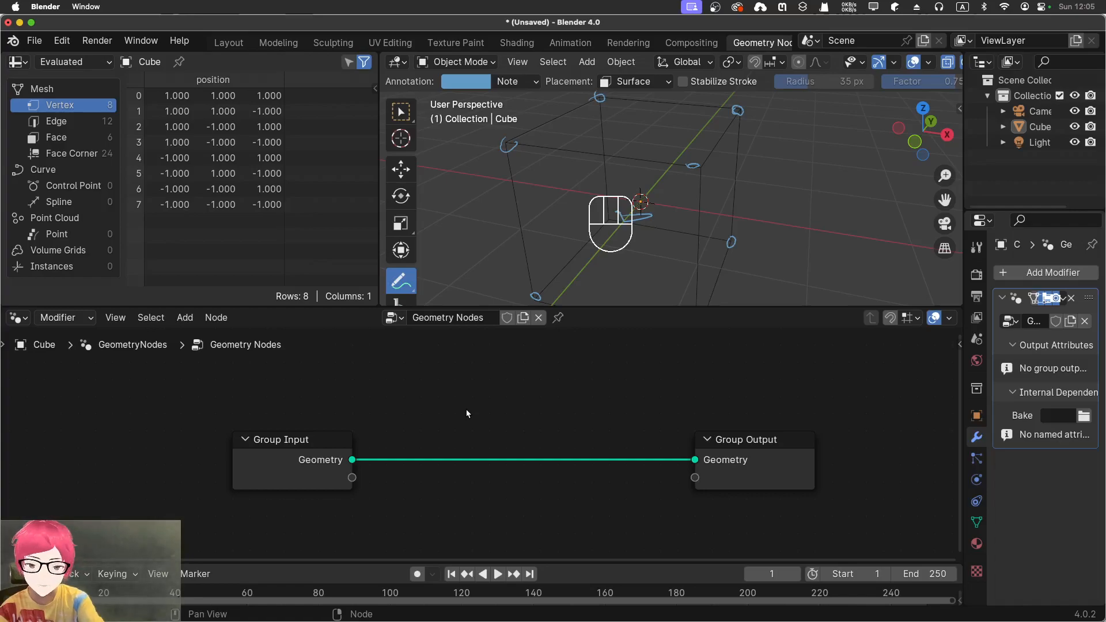
key("shift+a")
mouse_move(465, 297)
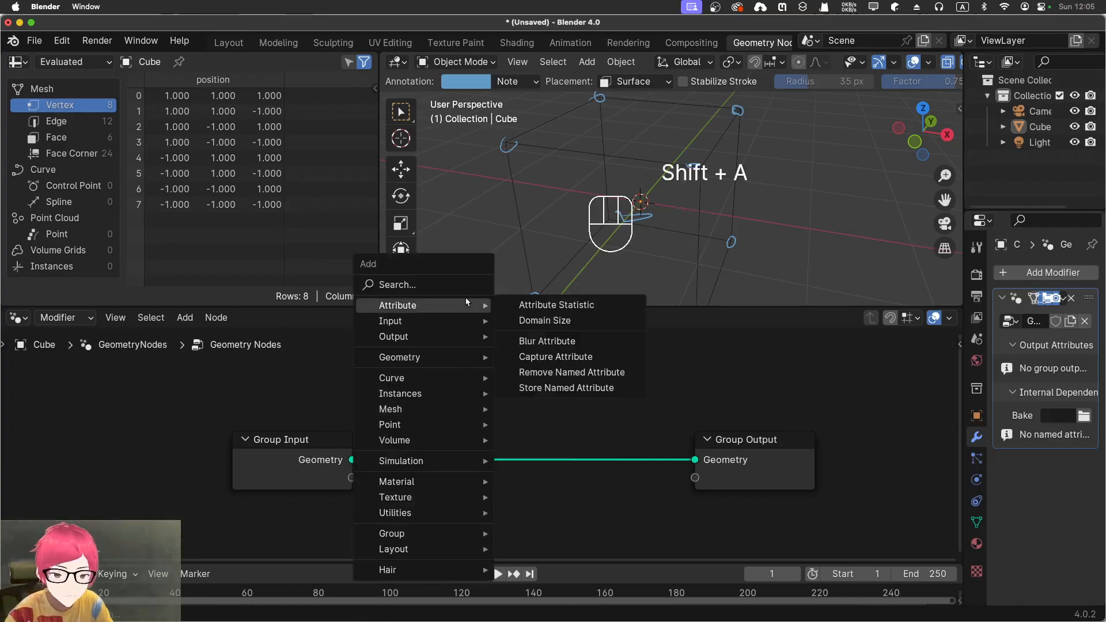
mouse_move(446, 322)
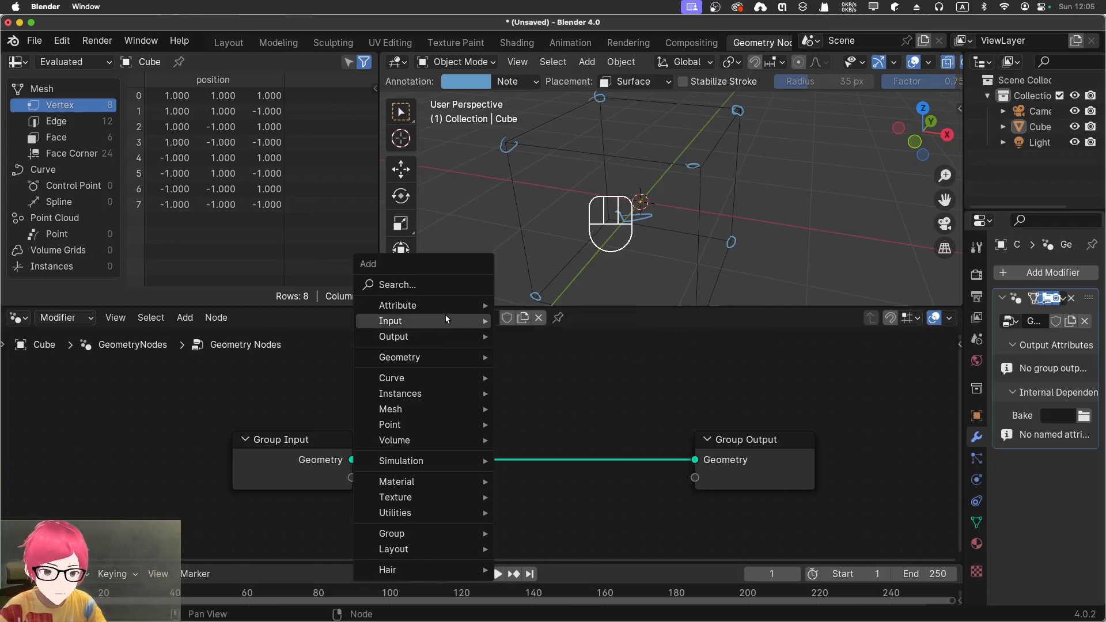
left_click(530, 322)
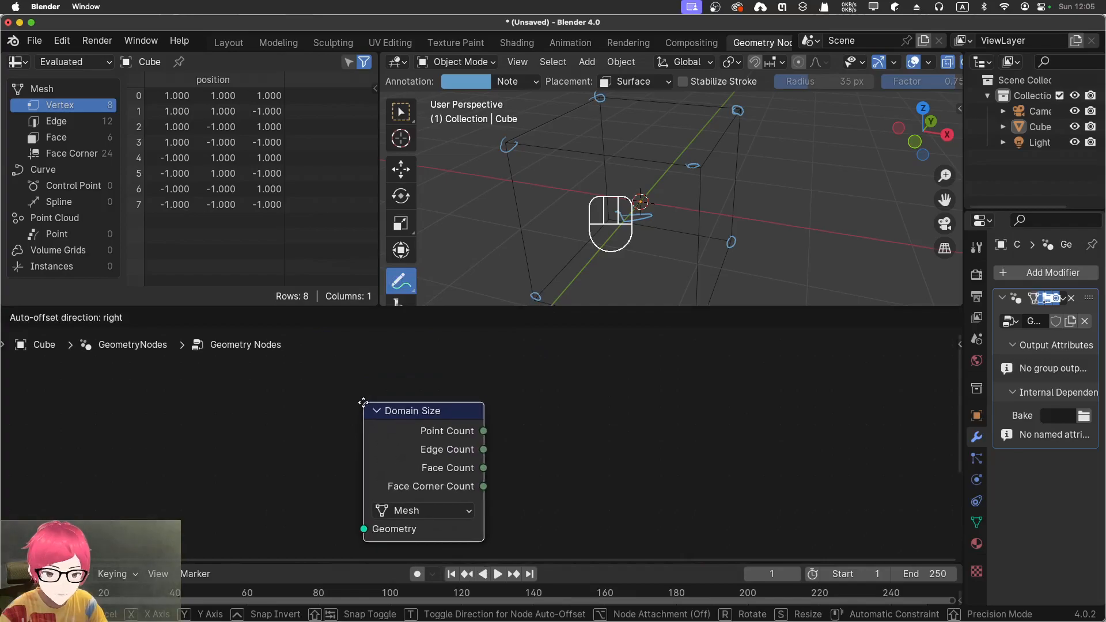
left_click(422, 417)
- Add a Blur Attribute node to the right of the Domain Size node, leaving it unconnected
key("shift+a")
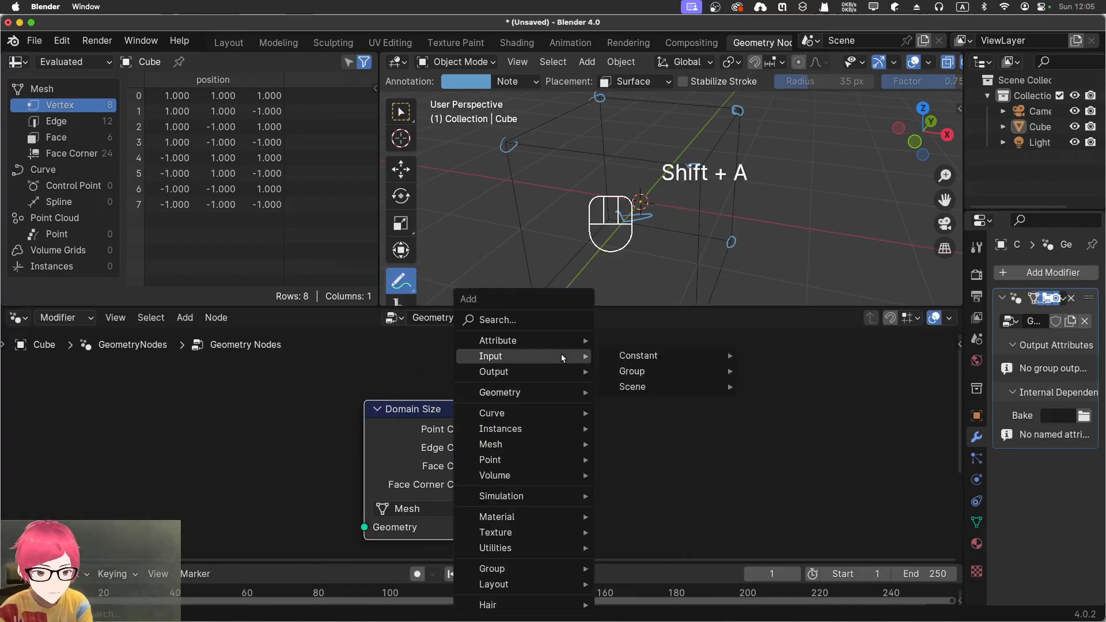
mouse_move(564, 342)
left_click(647, 376)
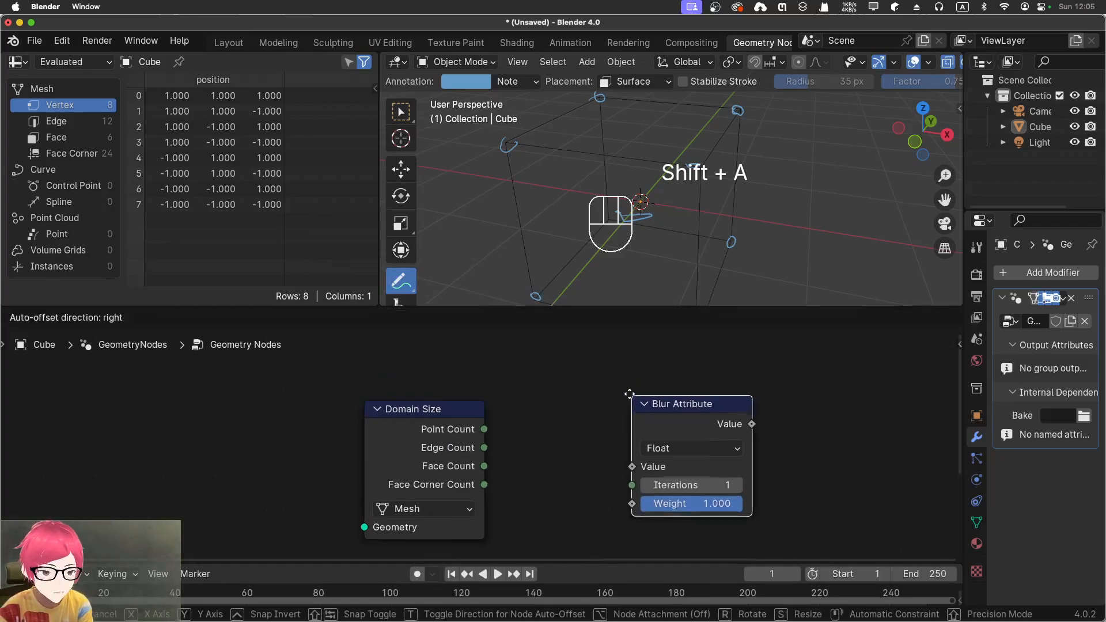
left_click(577, 447)
- Add an Index of Nearest geometry sampling node to the left of the Domain Size node
key("shift+a")
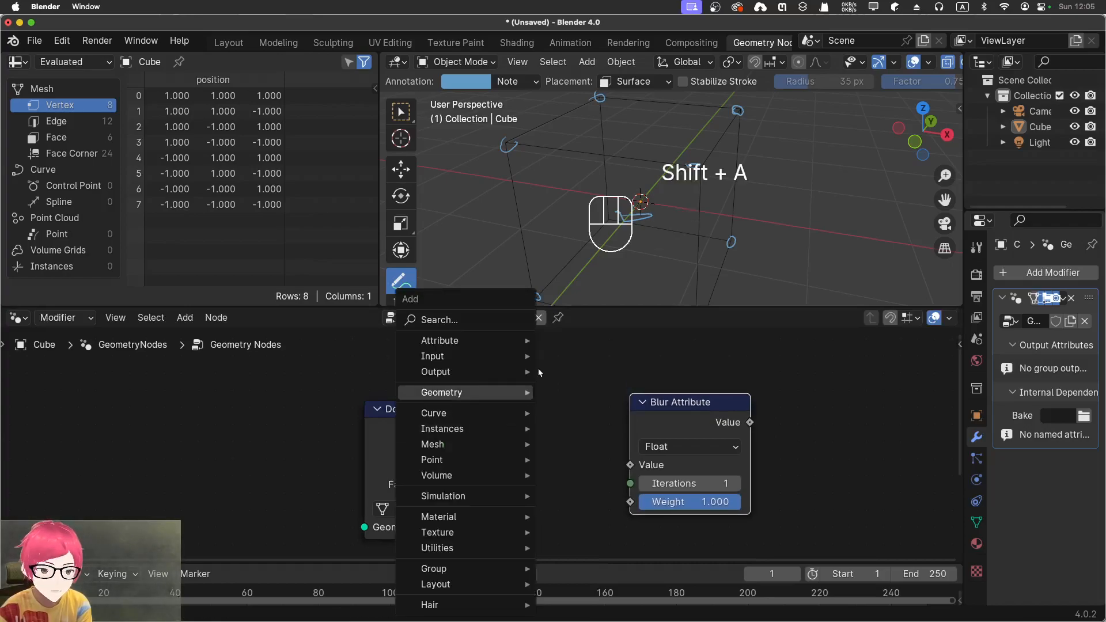
mouse_move(525, 372)
mouse_move(496, 393)
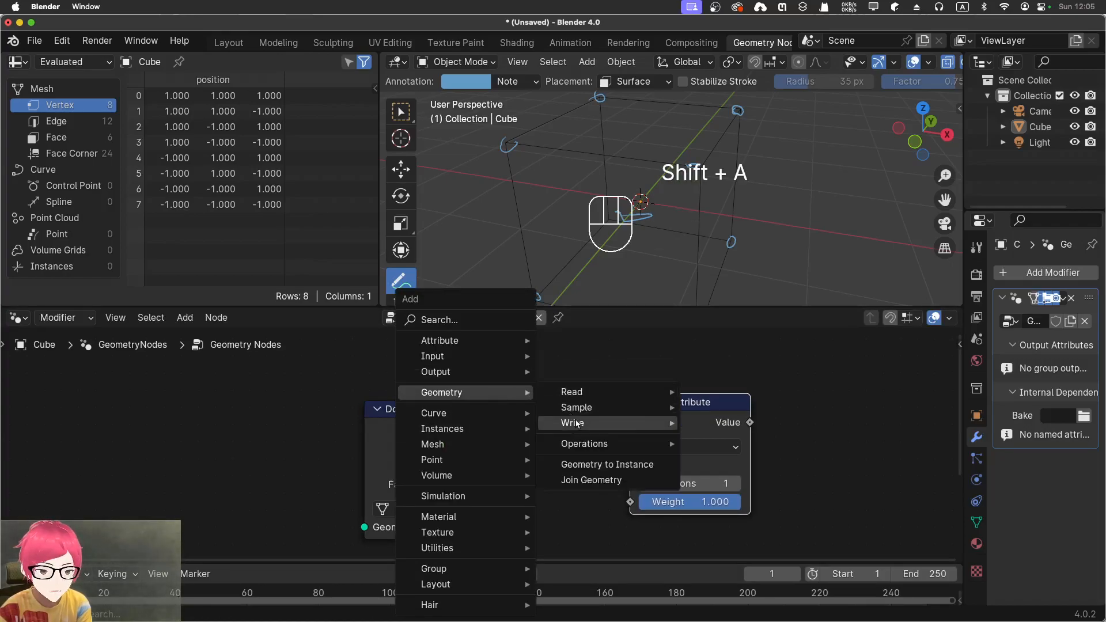
mouse_move(582, 407)
left_click(718, 424)
left_click(249, 440)
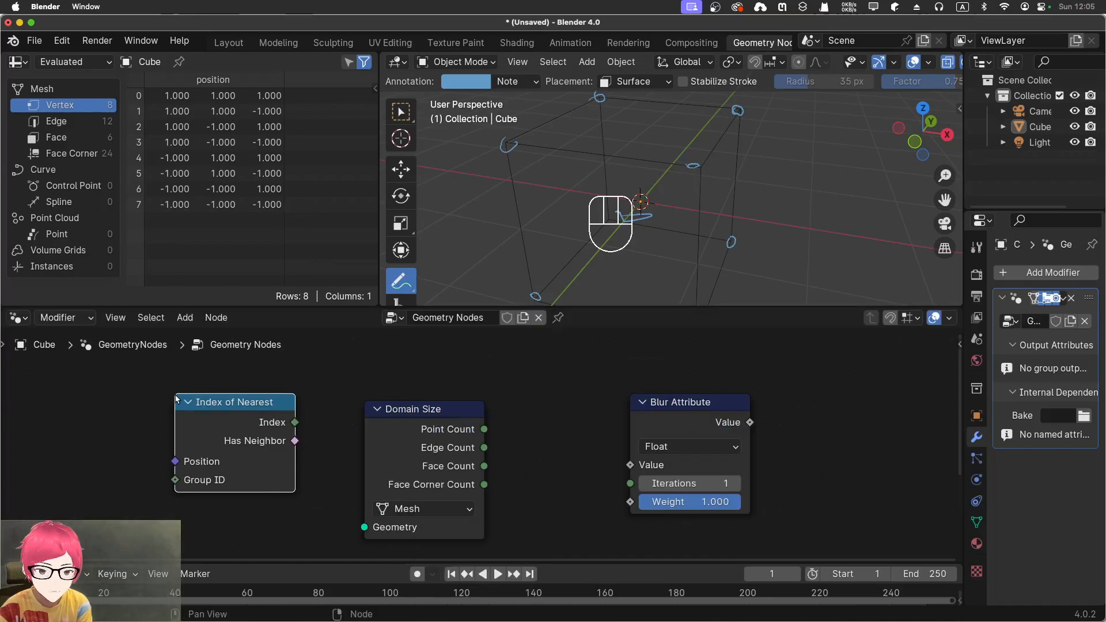
- Examine the input and output sockets of the Index of Nearest, Domain Size and Blur Attribute nodes up close
middle_click_drag(302, 442, 428, 397)
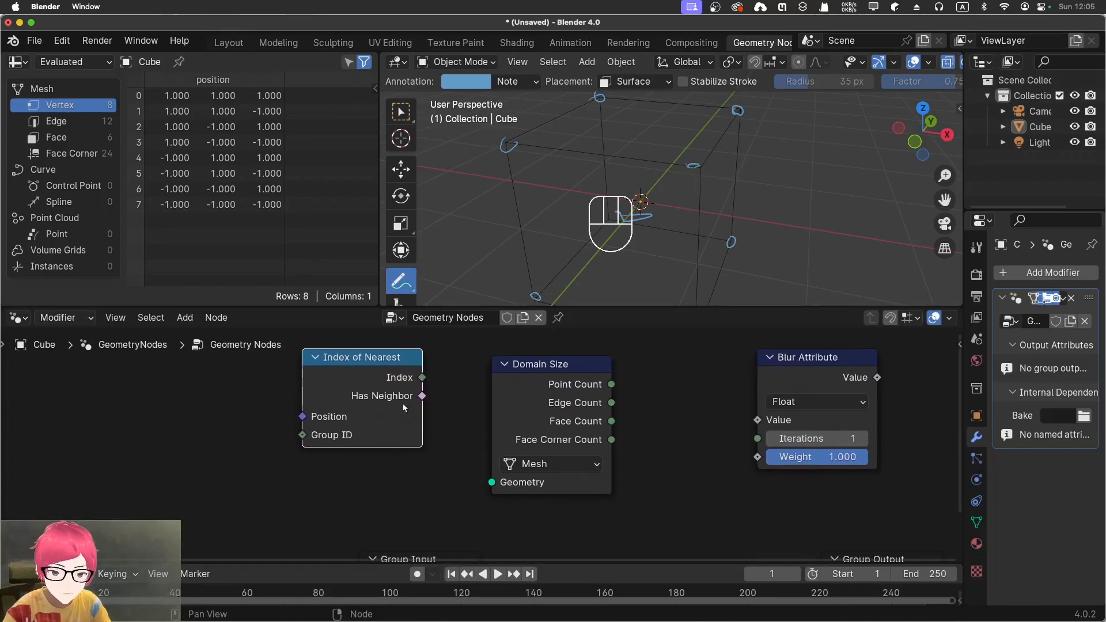
scroll(426, 398, "up", 5)
middle_click_drag(174, 413, 281, 433)
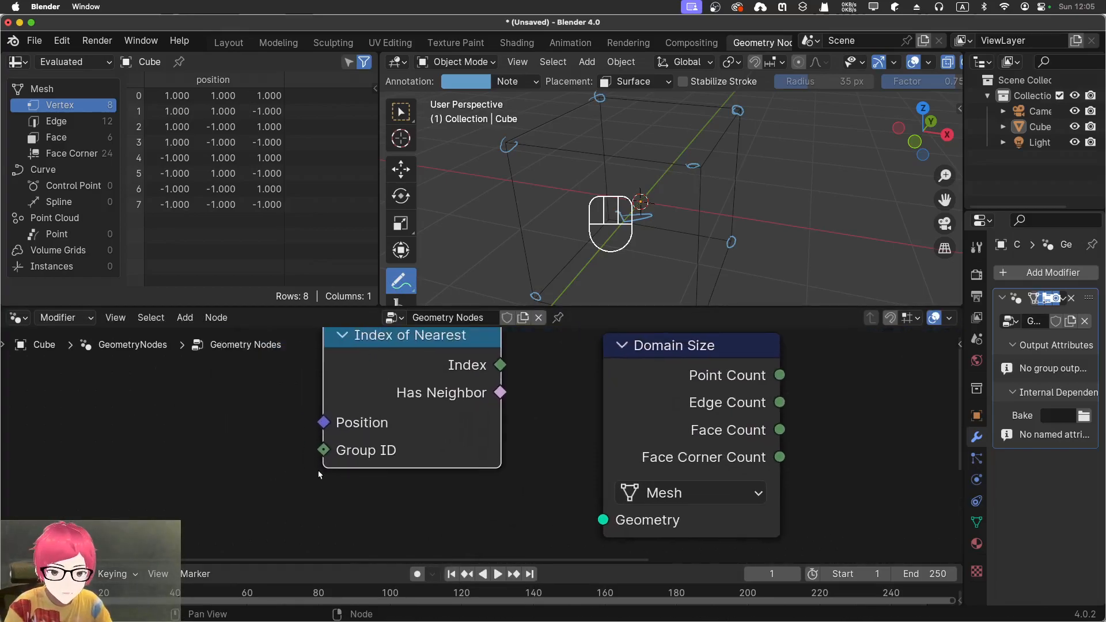
middle_click_drag(519, 427, 295, 447)
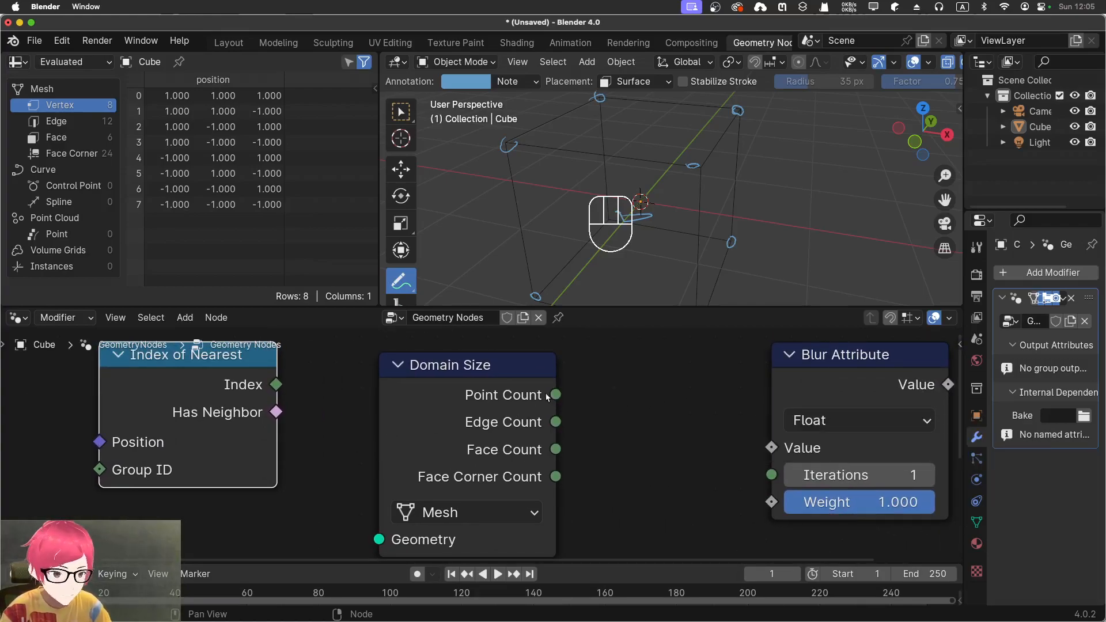
middle_click_drag(615, 421, 412, 353)
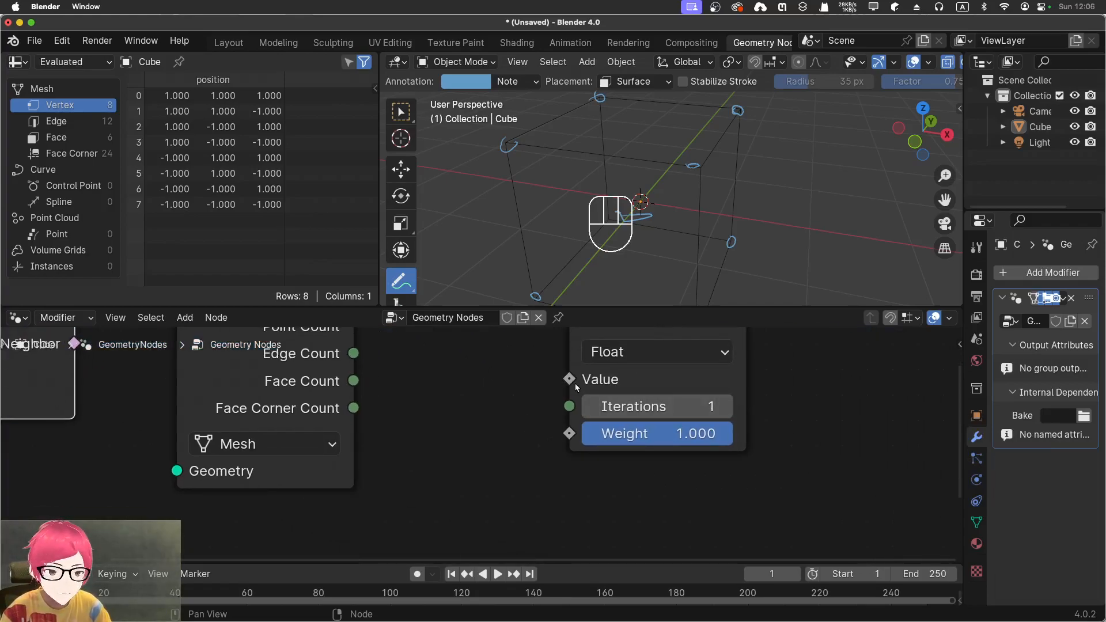
mouse_move(570, 381)
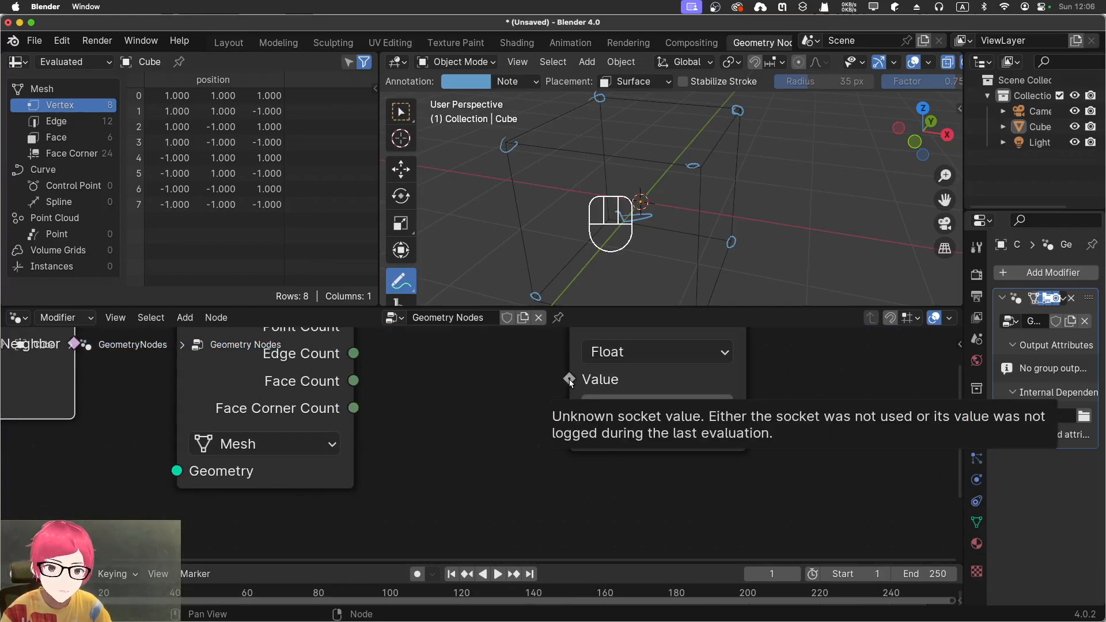
middle_click_drag(444, 473, 563, 461)
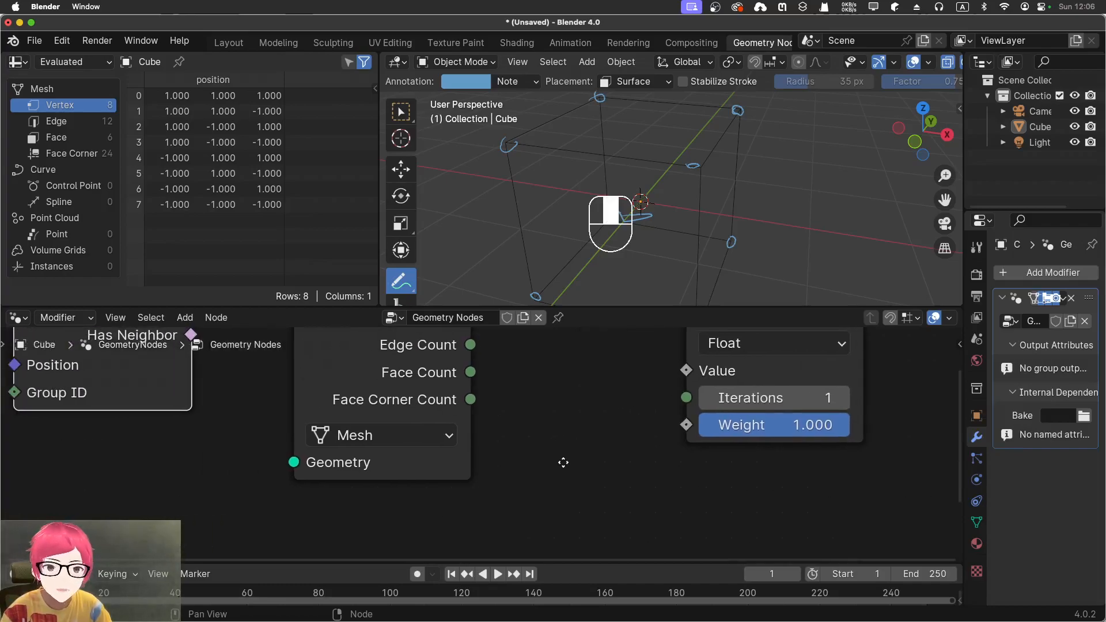
middle_click_drag(260, 458, 423, 443)
scroll(331, 449, "down", 4)
middle_click_drag(225, 428, 424, 434)
- Enlarge the node editor area upward and add a Simulation Zone to the left of the Index of Nearest node
left_click_drag(452, 307, 452, 208)
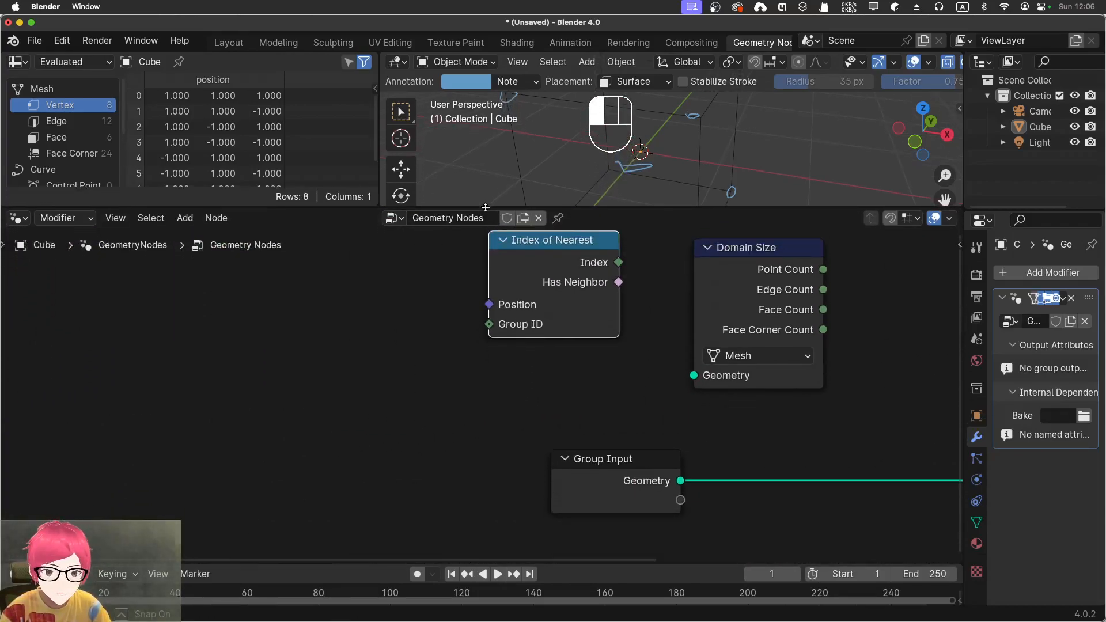
middle_click_drag(195, 364, 375, 389)
key("shift+a")
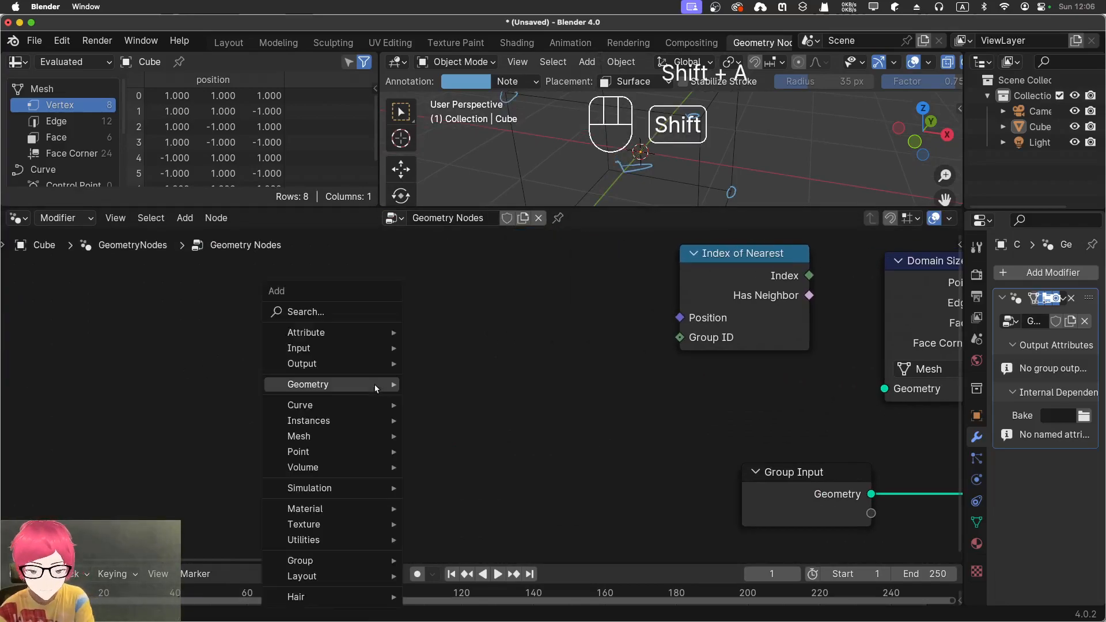
mouse_move(310, 469)
mouse_move(309, 488)
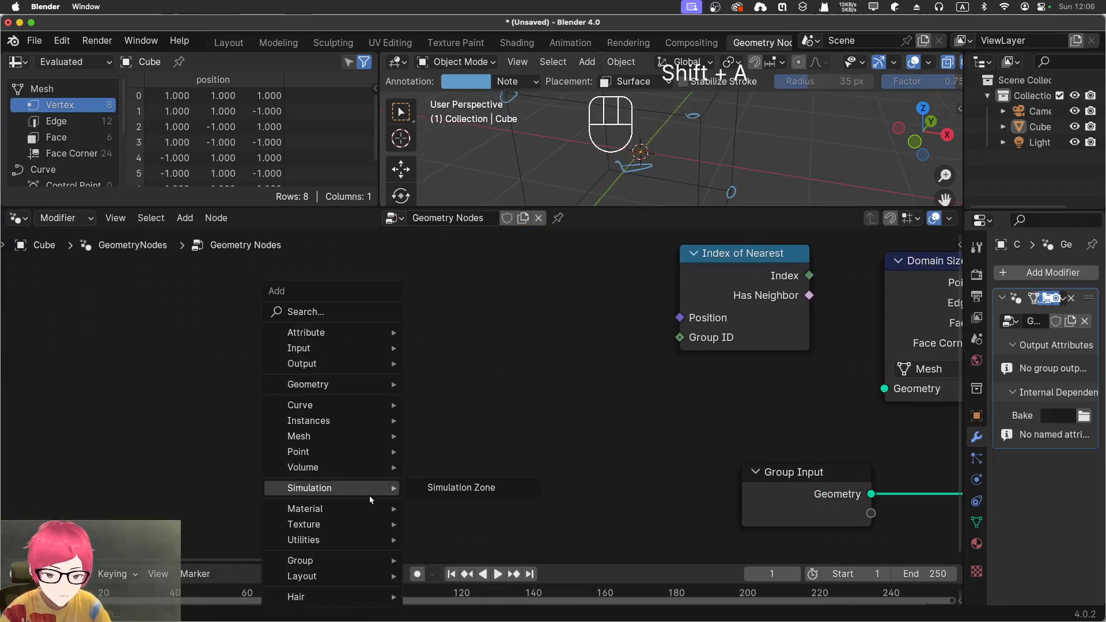
left_click(461, 488)
left_click(357, 340)
middle_click_drag(125, 402, 166, 386)
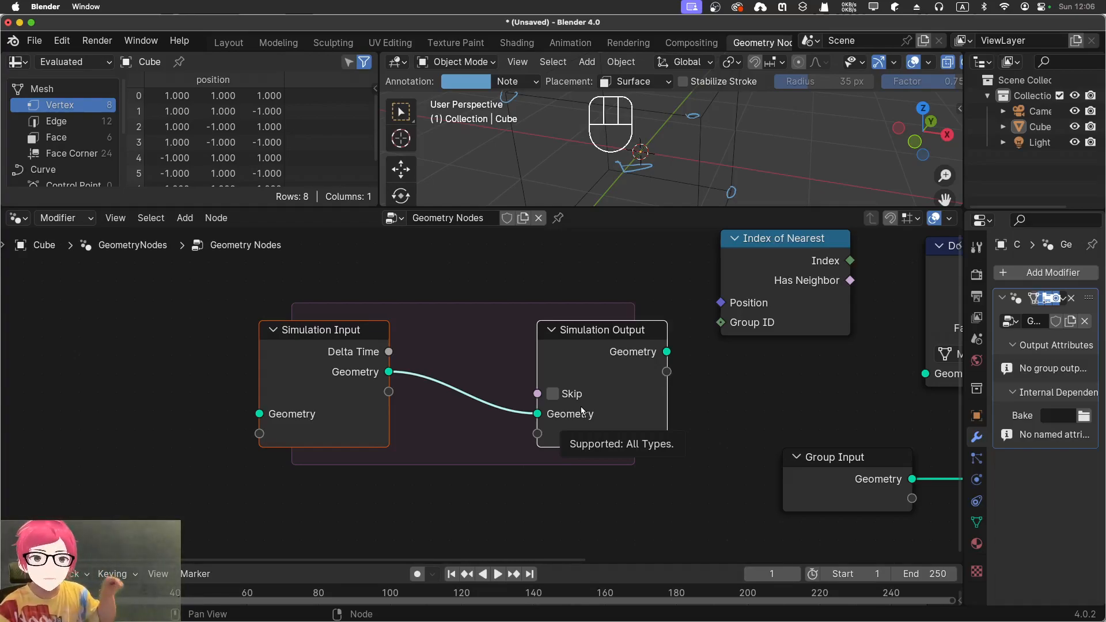
- Compare socket shapes and colours across the Simulation Zone, Index of Nearest, Domain Size and Blur Attribute nodes, including the latter's Iterations input
middle_click_drag(769, 448, 392, 351)
middle_click_drag(596, 441, 422, 487)
middle_click_drag(594, 415, 575, 424)
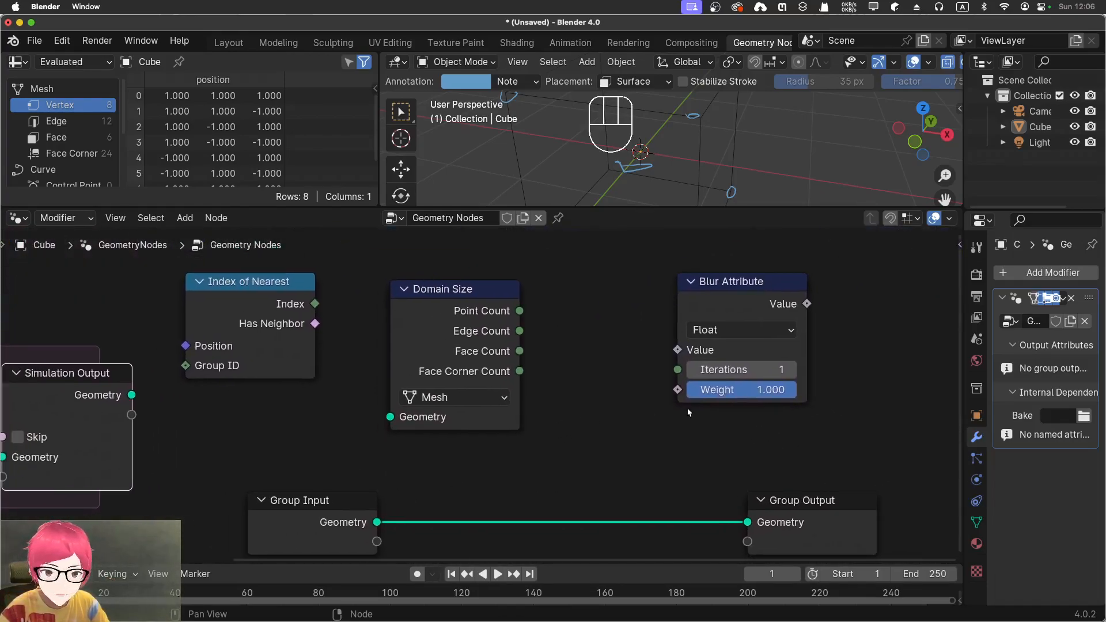
left_click(590, 386)
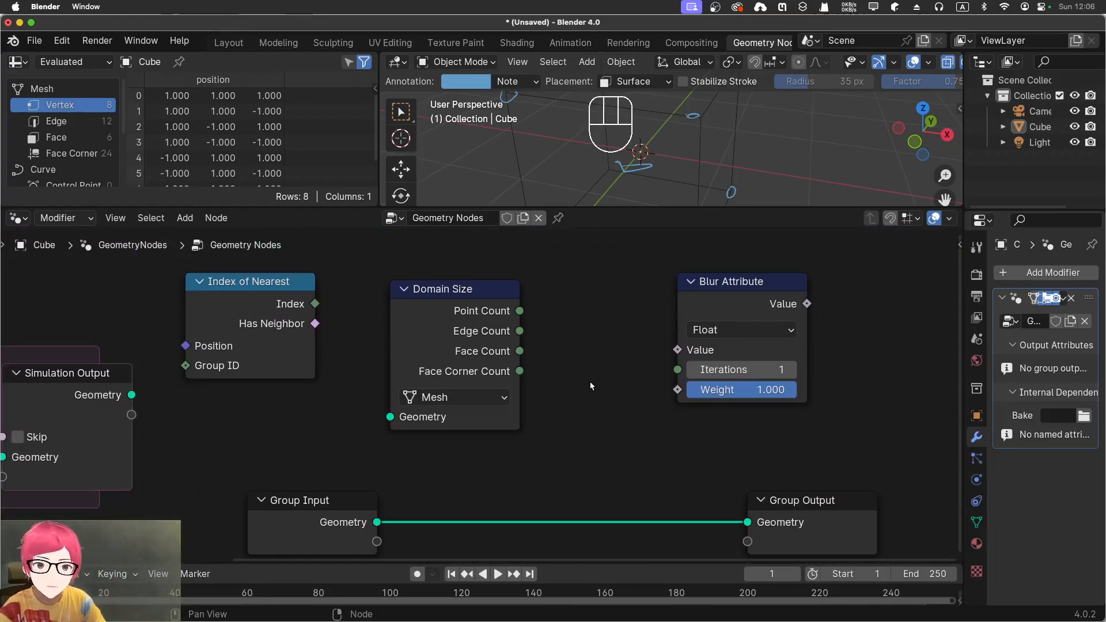
middle_click_drag(585, 425, 606, 411)
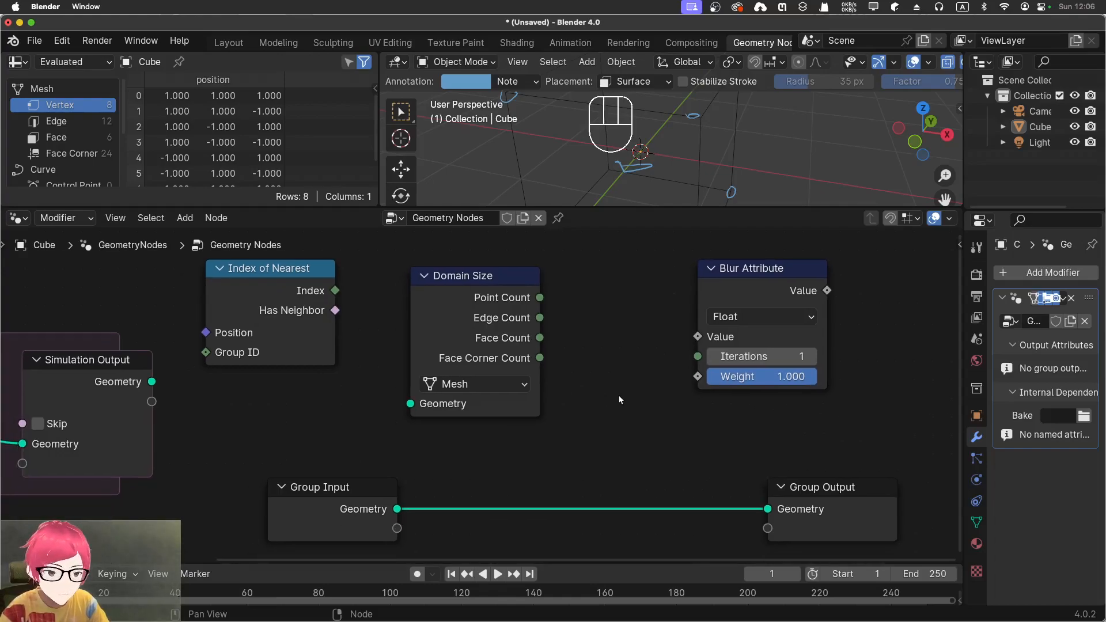
mouse_move(541, 303)
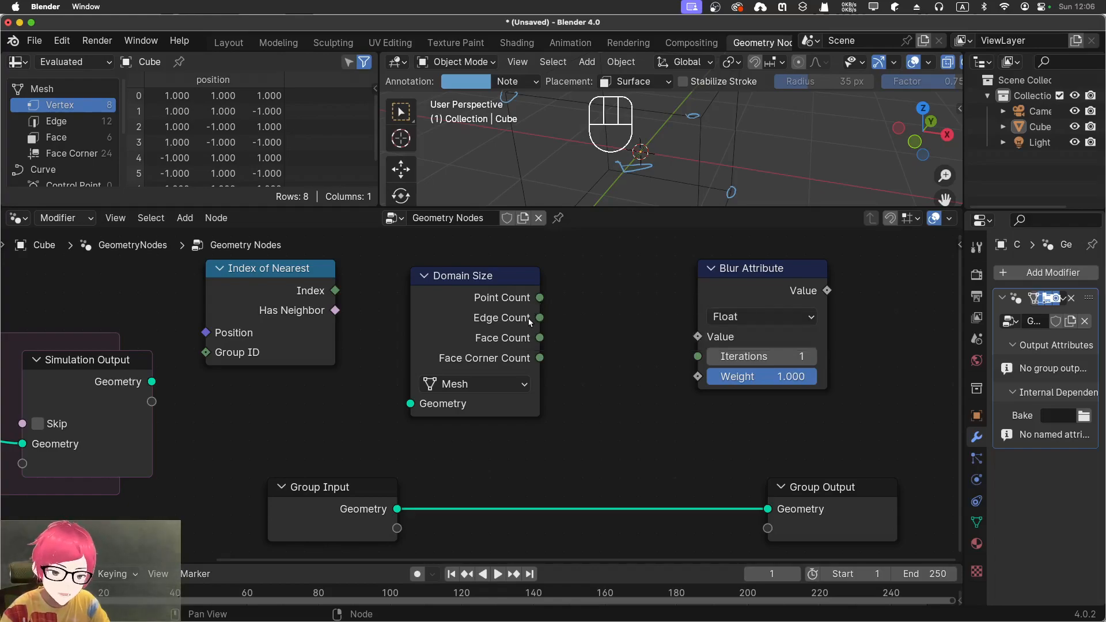
middle_click_drag(390, 394, 506, 337)
middle_click_drag(653, 434, 957, 464)
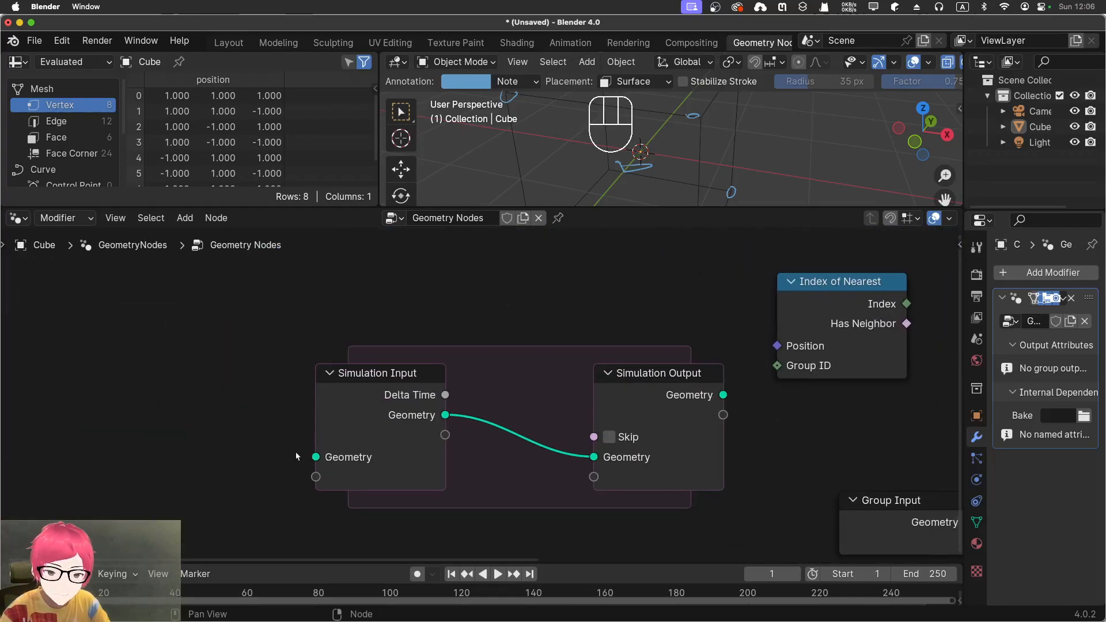
middle_click_drag(550, 315, 152, 341)
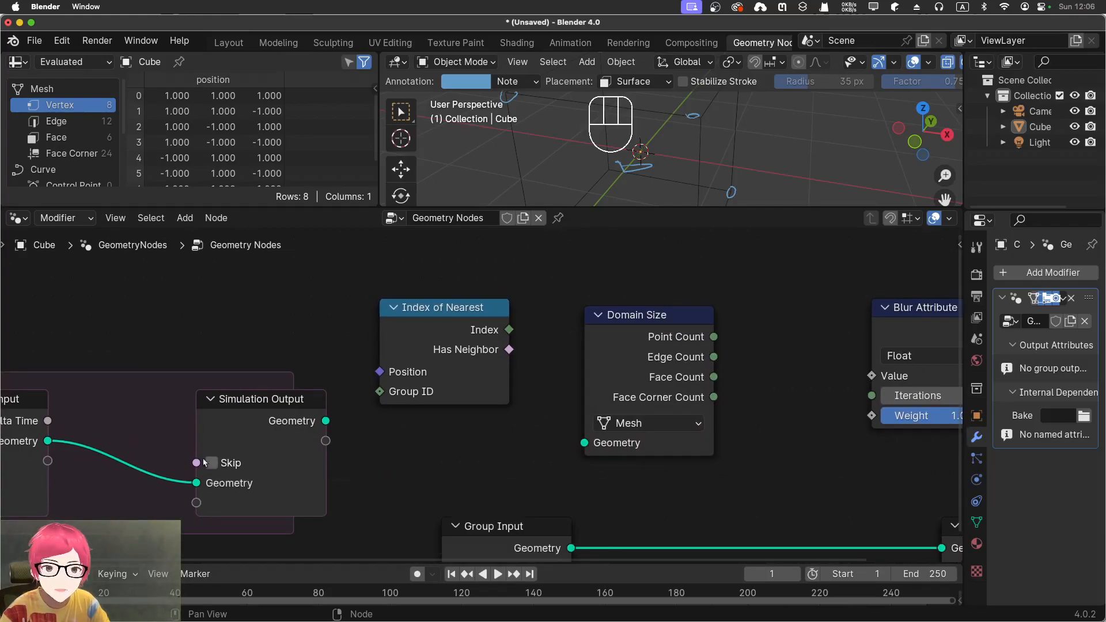
middle_click_drag(396, 469, 306, 470)
middle_click_drag(664, 460, 573, 450)
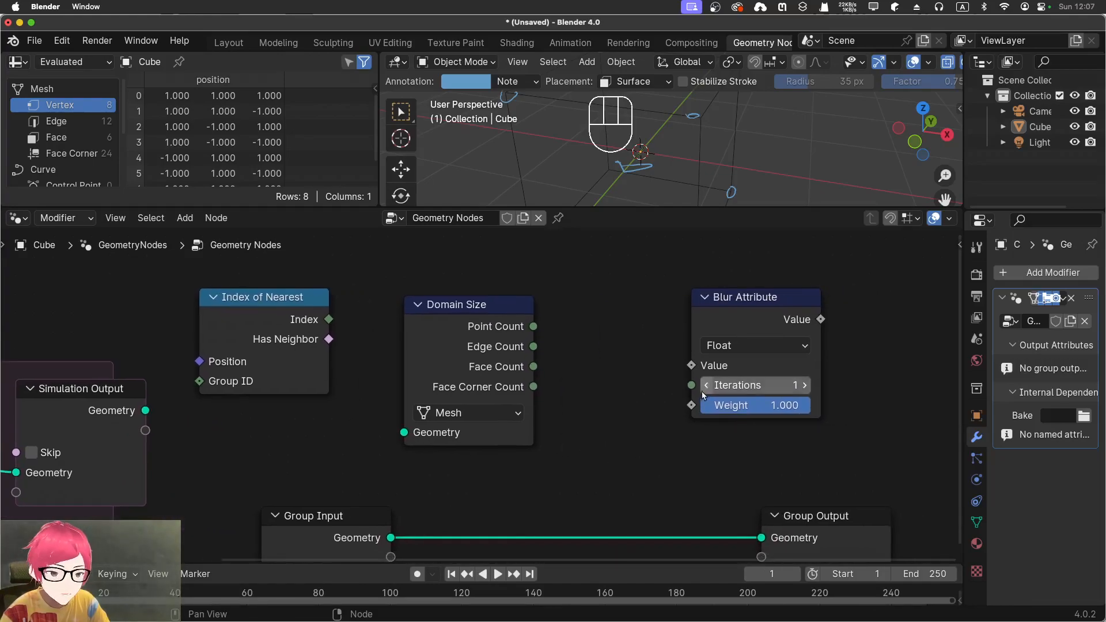
scroll(687, 393, "up", 2)
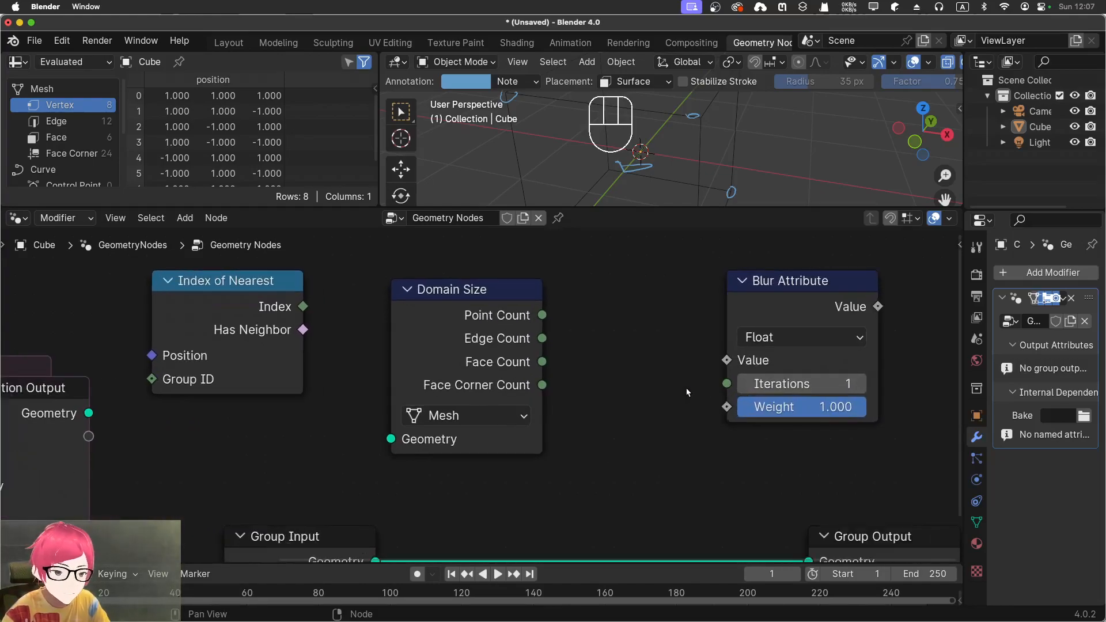
middle_click_drag(684, 388, 589, 393)
mouse_move(655, 383)
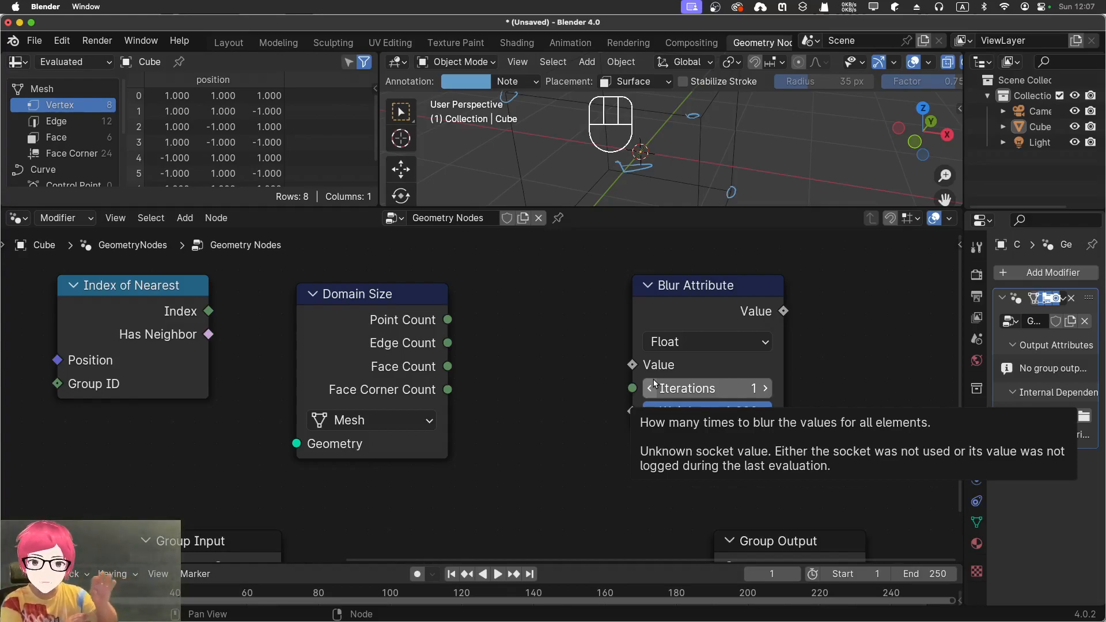
right_click(542, 423)
key("Escape")
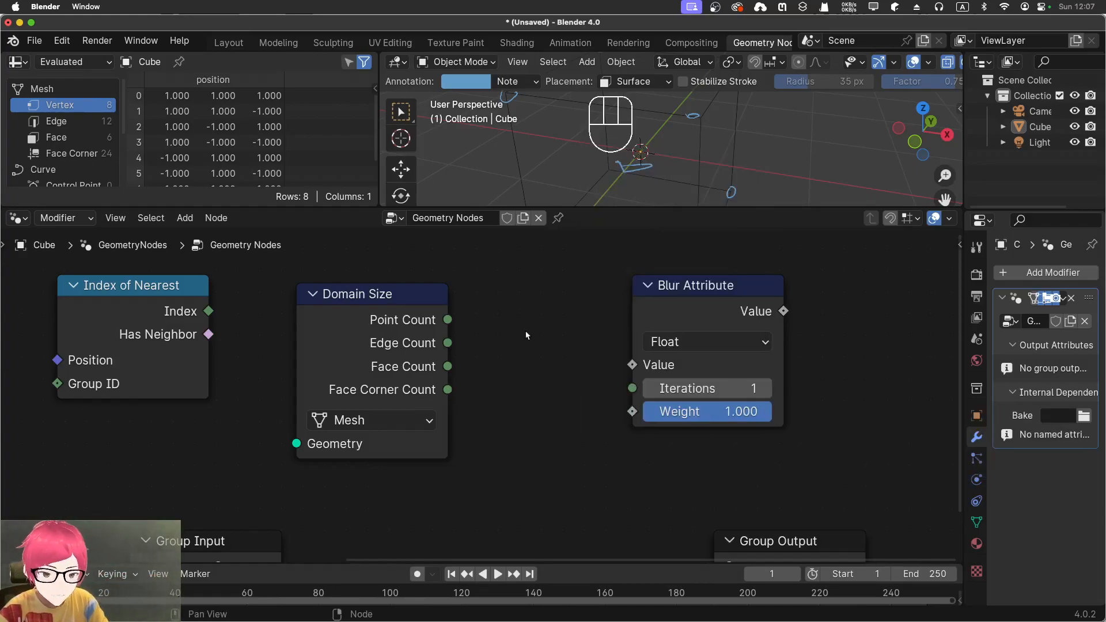
- Add an Is Viewport scene input node between the Domain Size and Blur Attribute nodes, just above the Group Input link
key("shift+a")
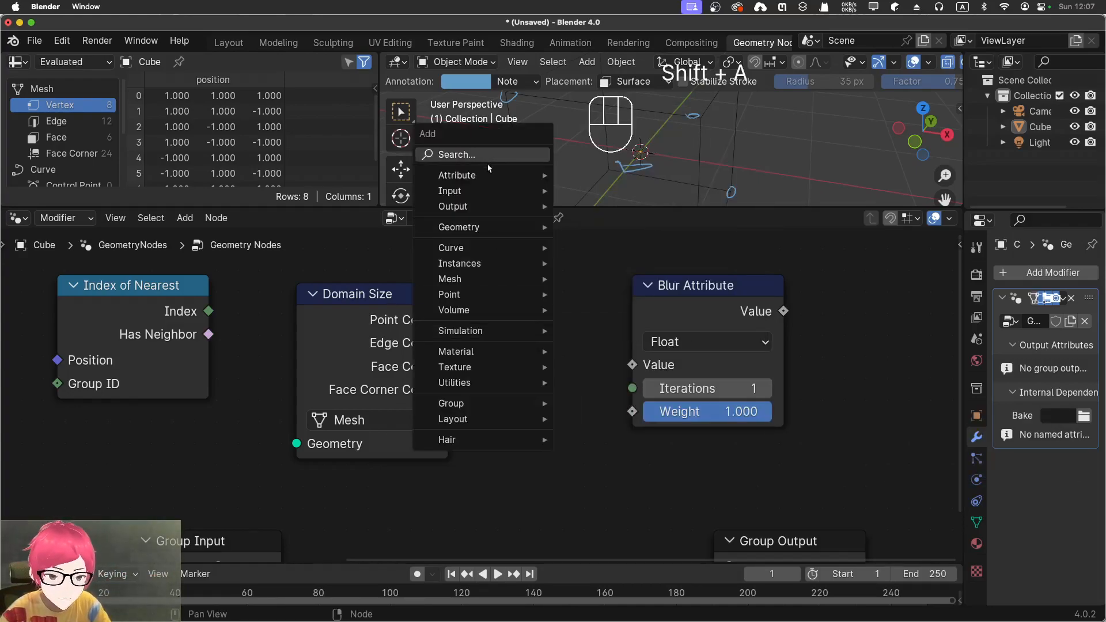
mouse_move(486, 189)
mouse_move(580, 212)
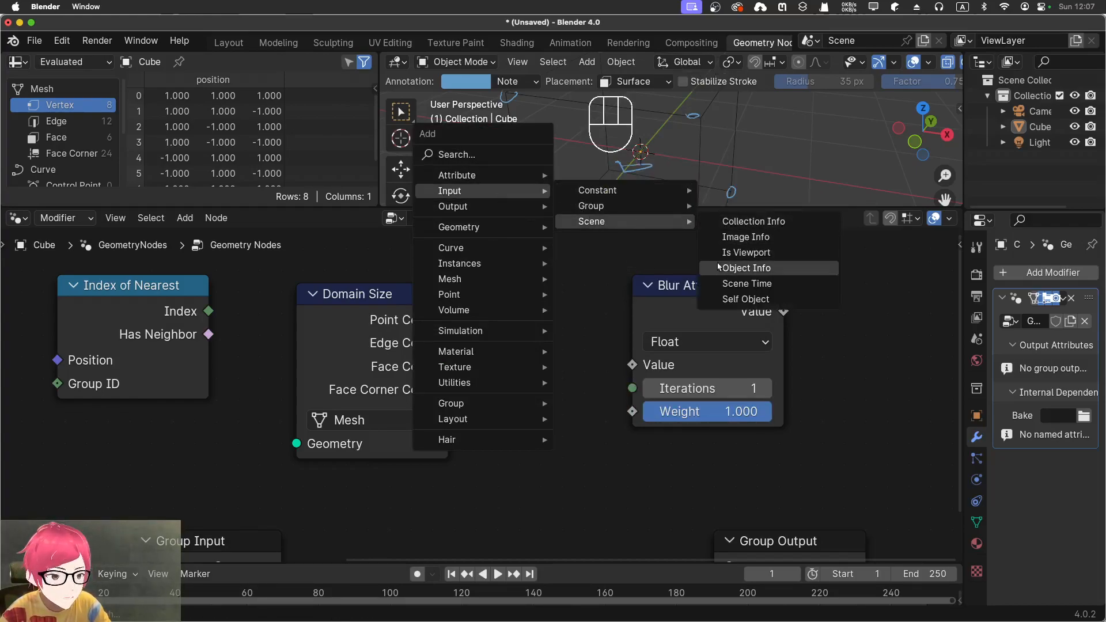
left_click(727, 253)
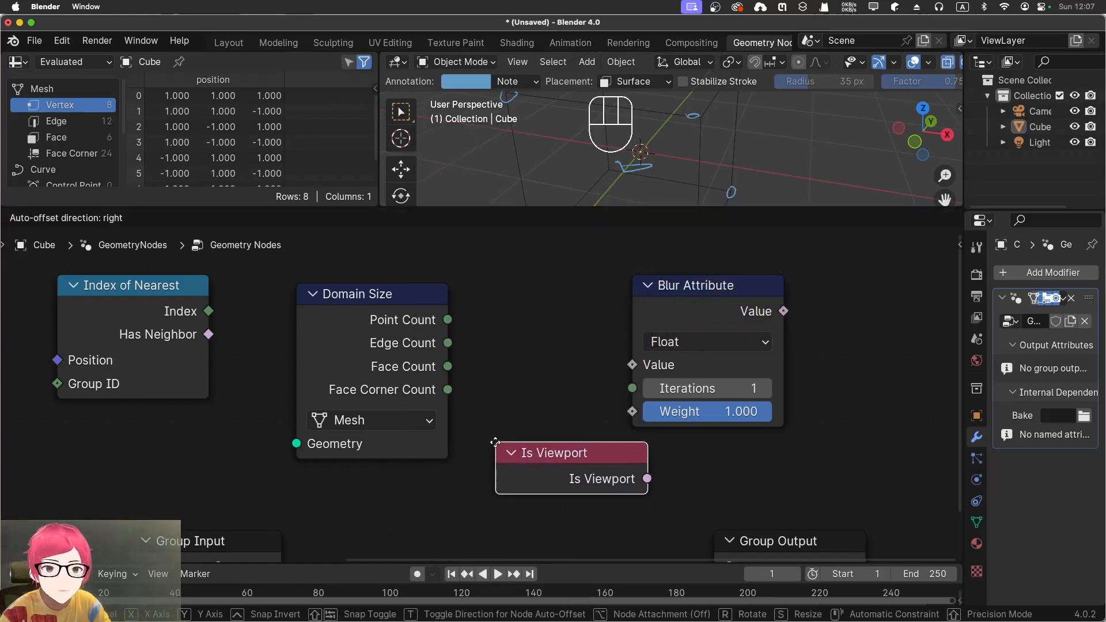
left_click(540, 450)
scroll(526, 262, "down", 5)
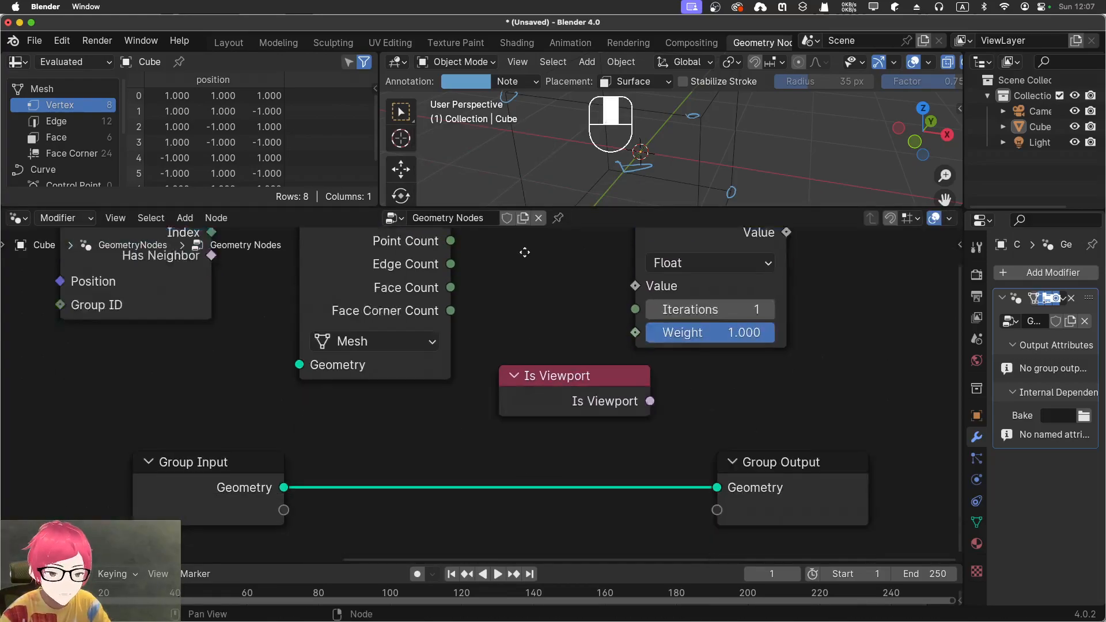
- Nudge the Is Viewport node slightly and examine its output socket against those of the Blur Attribute node
mouse_move(542, 332)
left_mouse_down()
mouse_move(516, 336)
mouse_move(526, 346)
left_mouse_up()
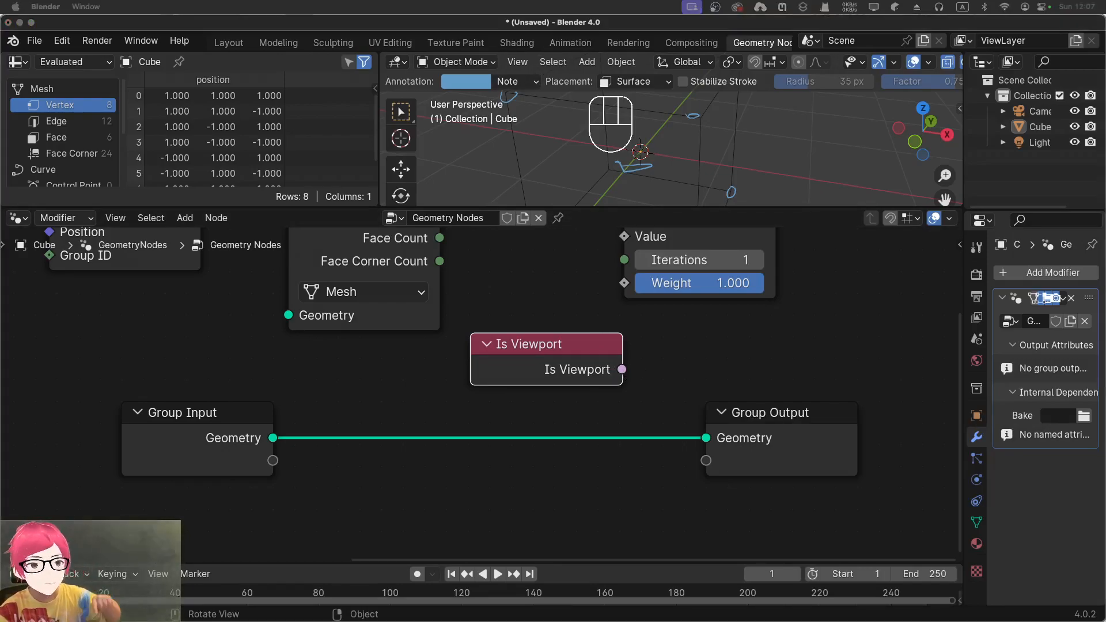
left_click(775, 318)
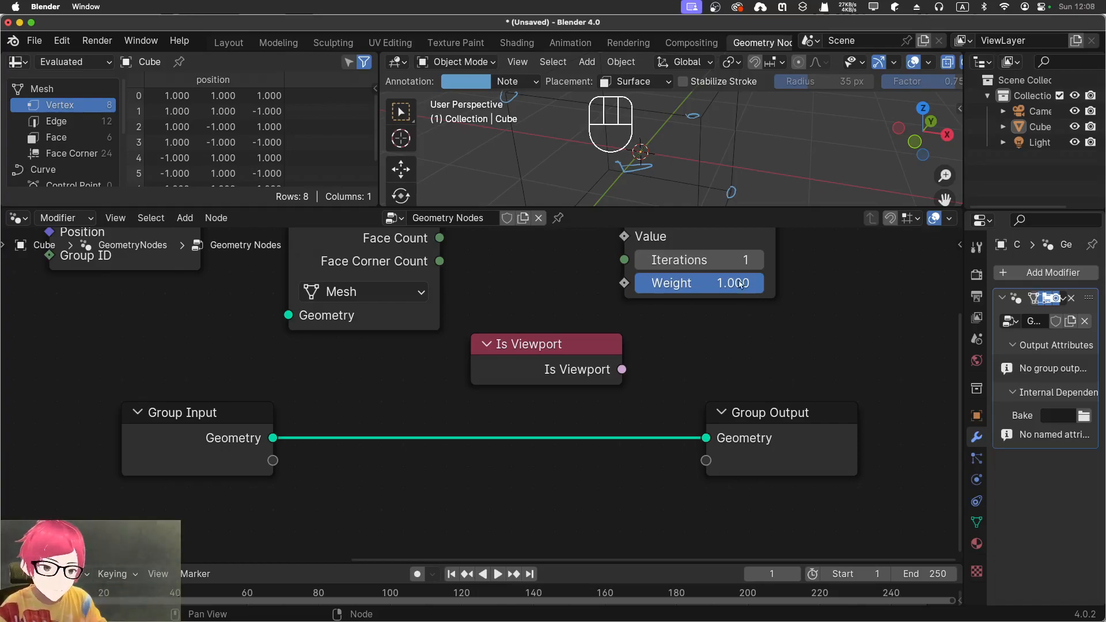
left_click(622, 369)
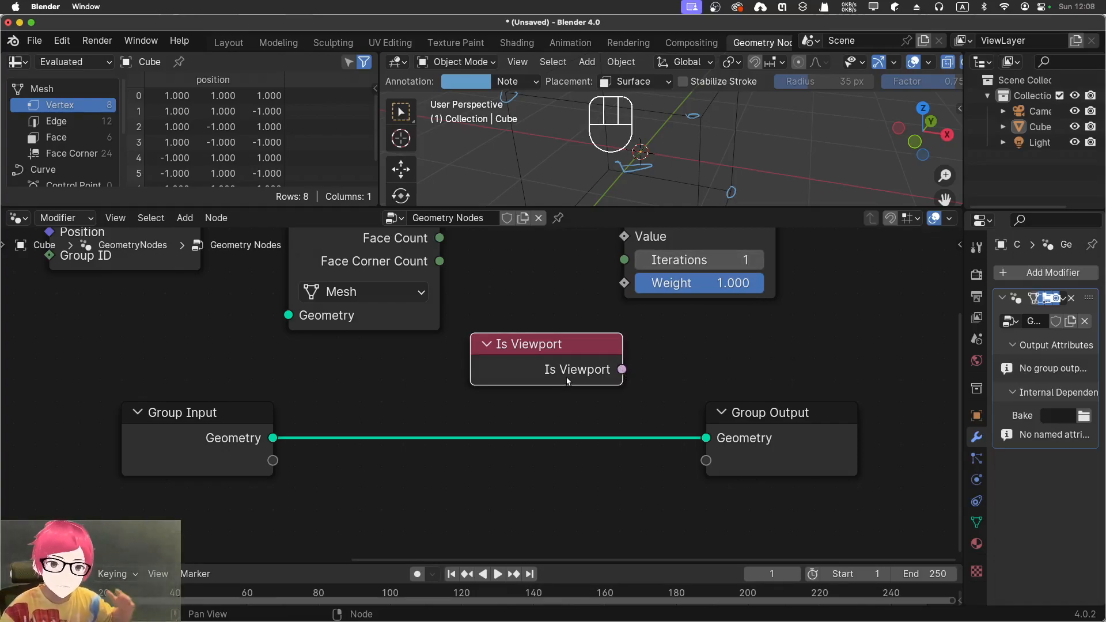
- Add an Instances to Points node below the link between Group Input and Group Output, leaving it unconnected
left_click(705, 371)
key("shift+a")
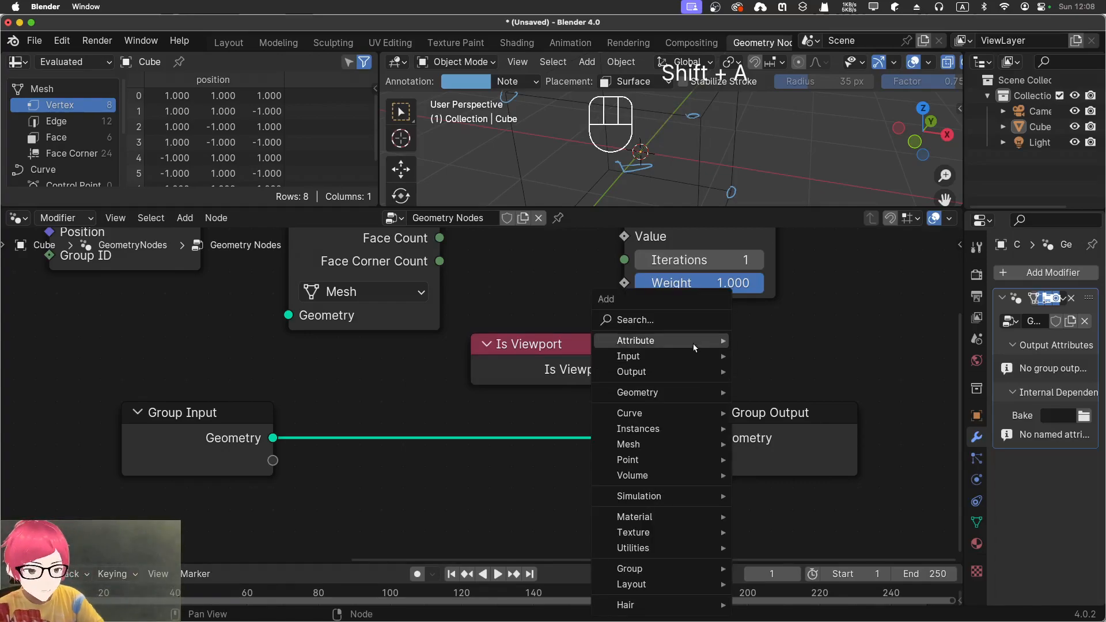
mouse_move(682, 419)
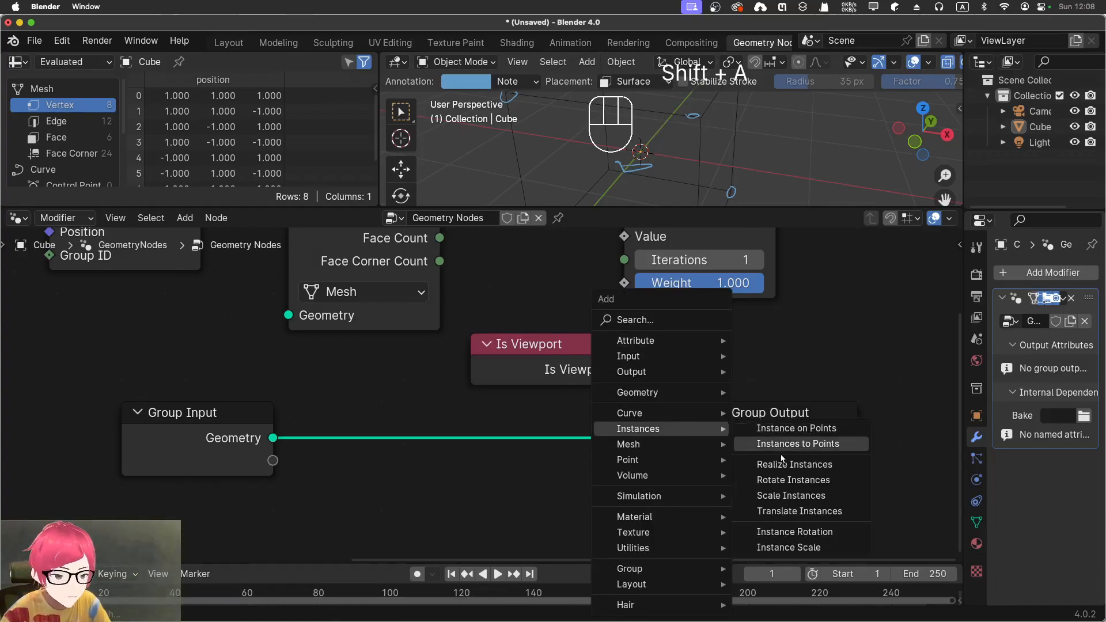
left_click(777, 445)
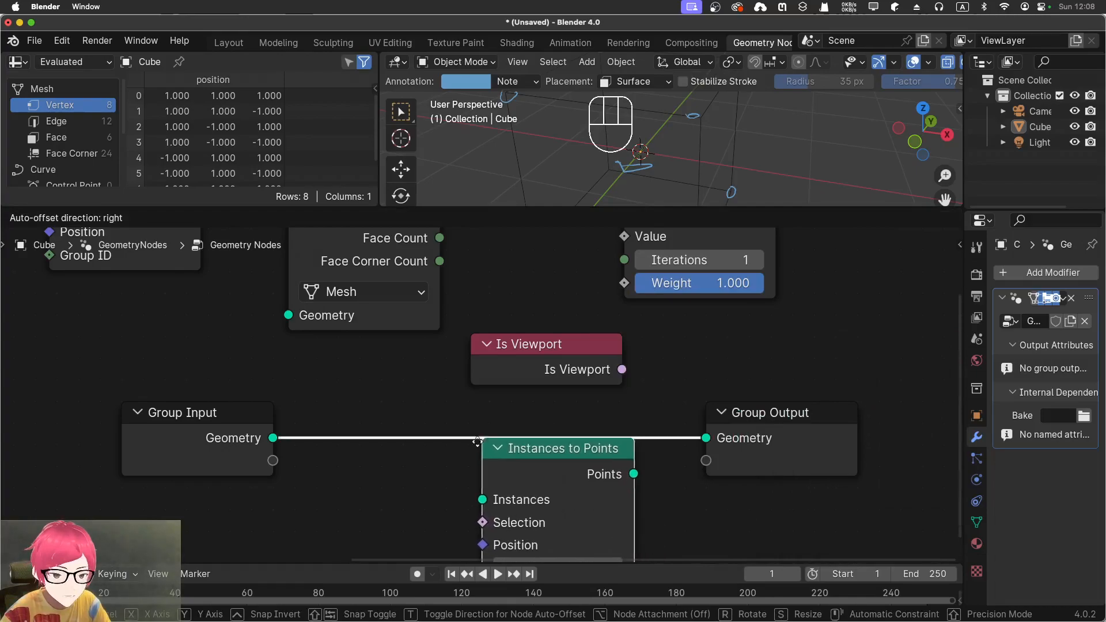
left_click(468, 445)
middle_click_drag(463, 375, 520, 247)
left_click_drag(595, 328, 528, 381)
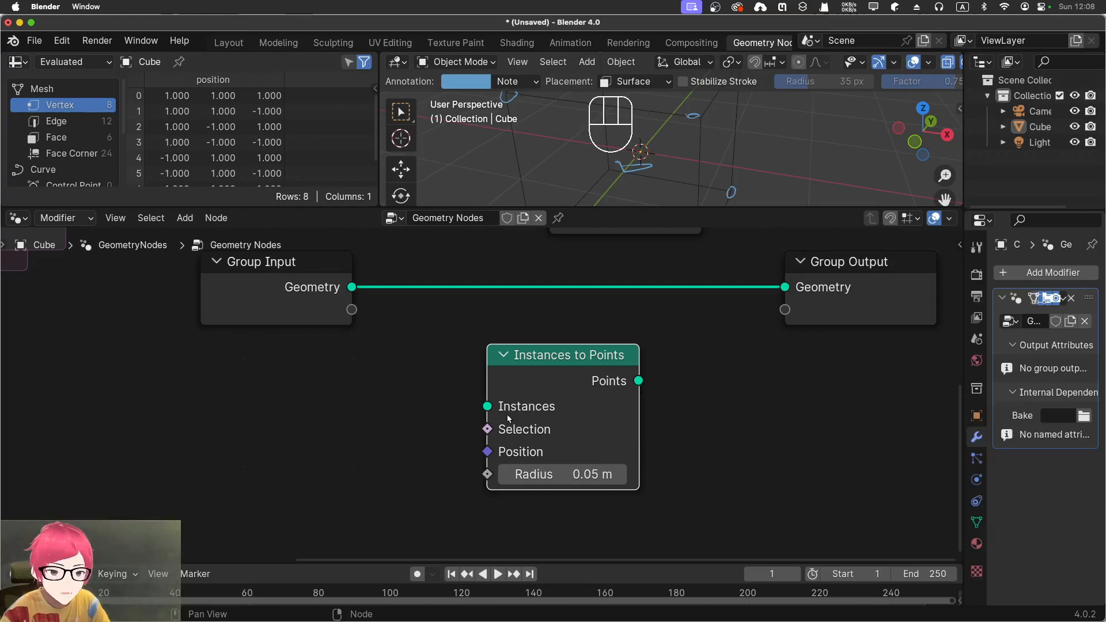
- Examine the Selection and Radius input sockets of the Instances to Points node up close
middle_click_drag(402, 386, 491, 293)
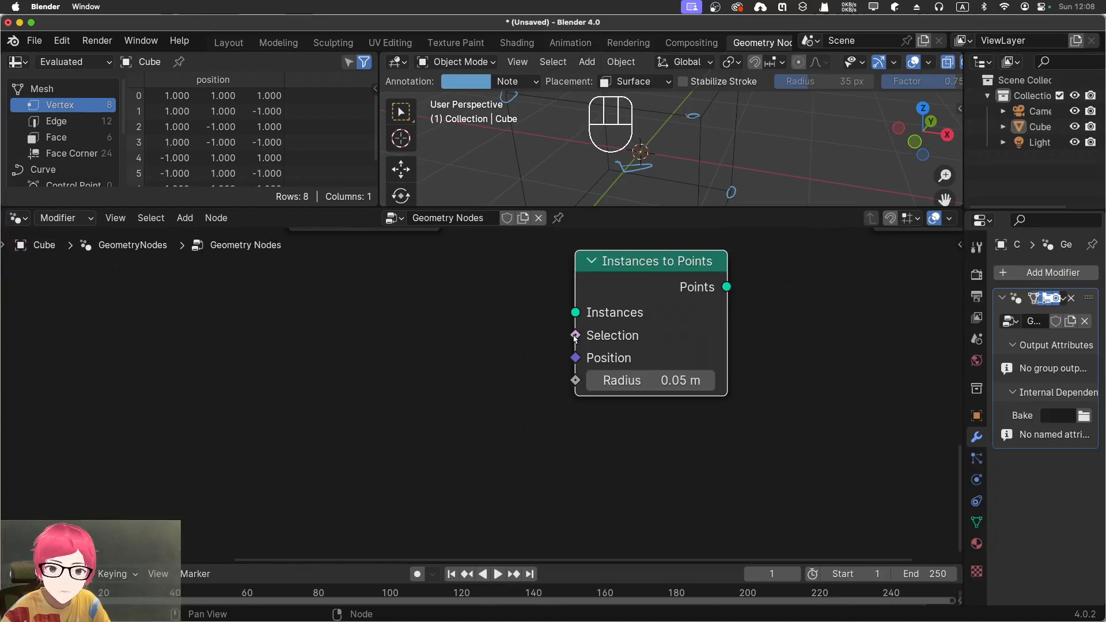
mouse_move(576, 338)
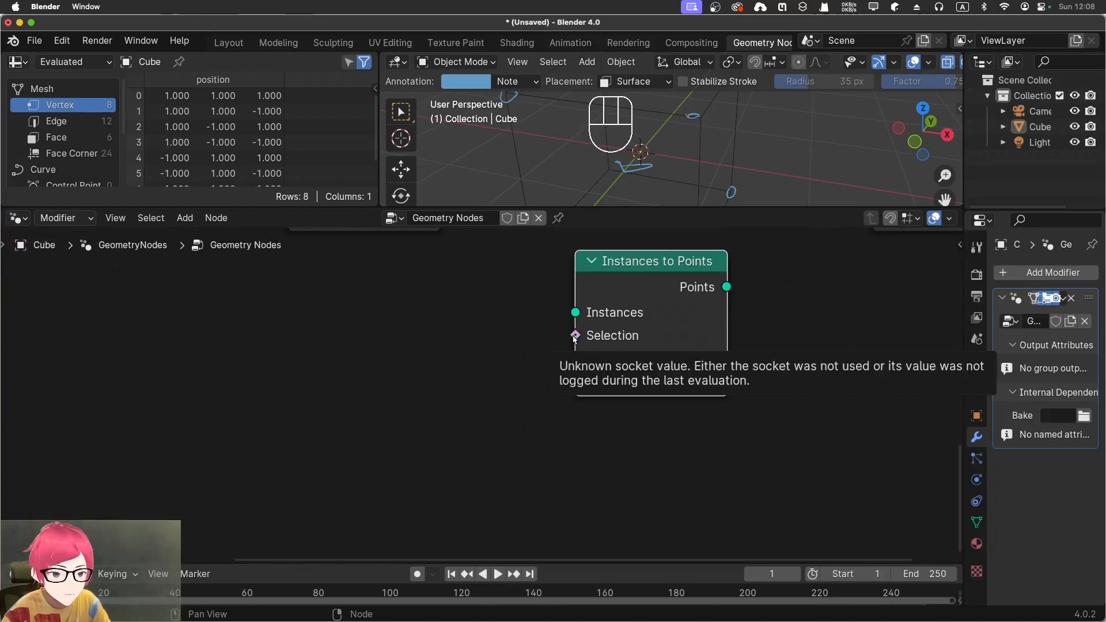
left_click_drag(575, 338, 263, 310)
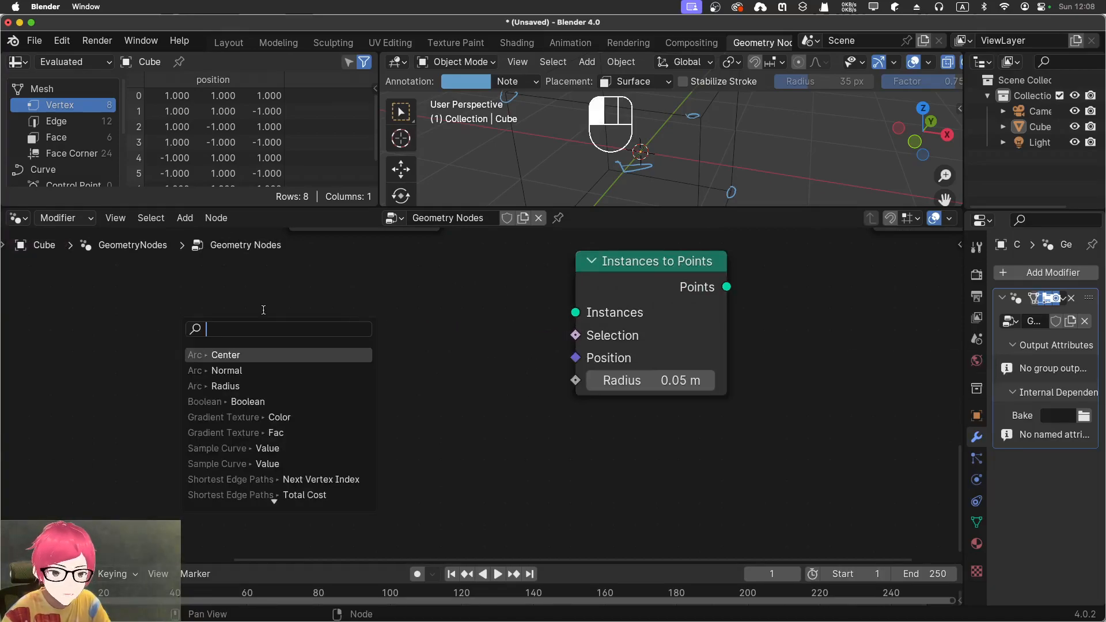
left_click(517, 313)
middle_click_drag(512, 403, 512, 395)
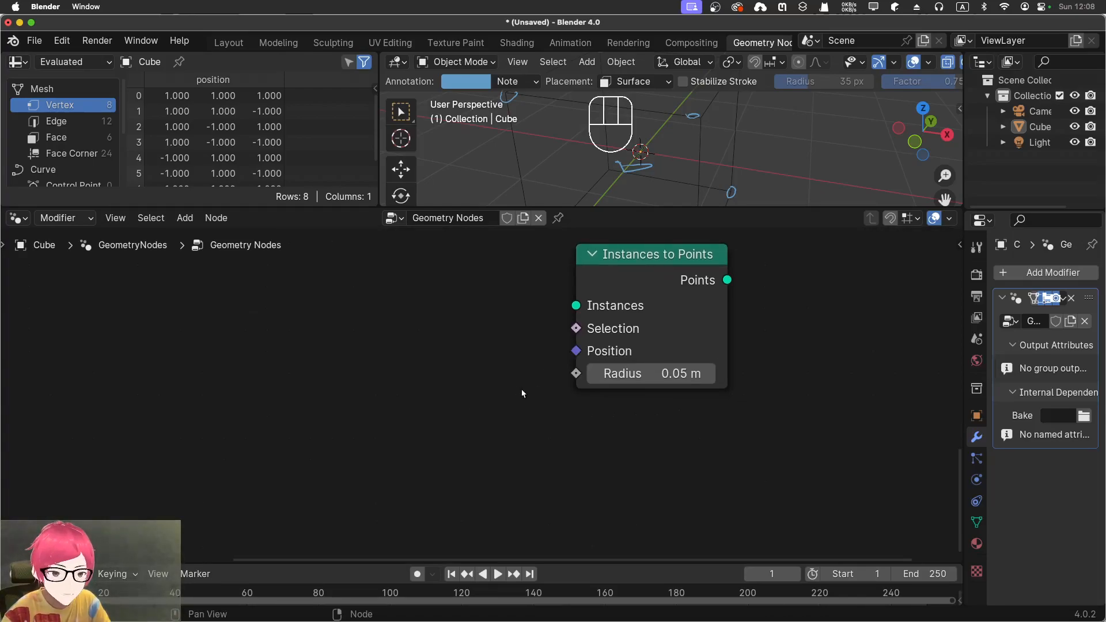
mouse_move(578, 375)
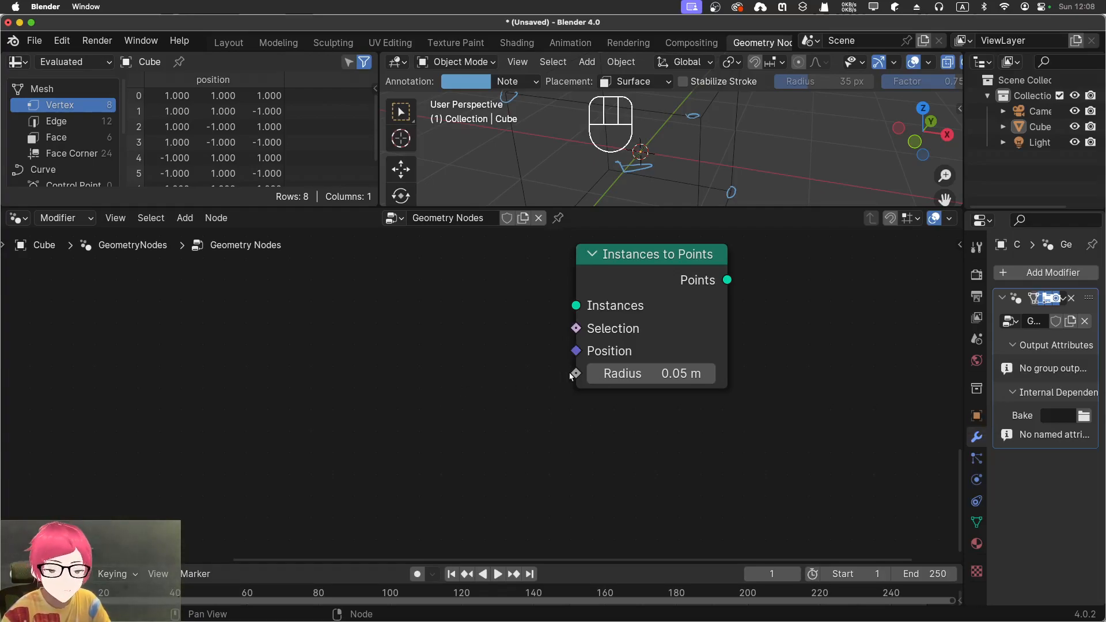
- Compare the socket shapes and colours across all the sample nodes in the tree
scroll(541, 365, "down", 4)
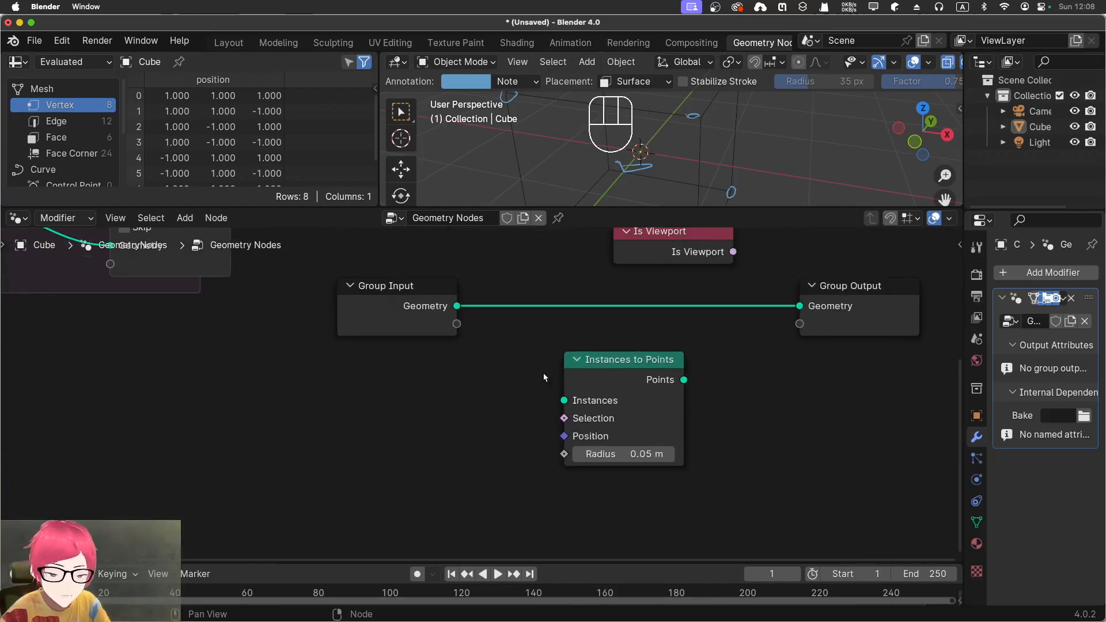
scroll(480, 309, "down", 2)
middle_click_drag(428, 311, 505, 412)
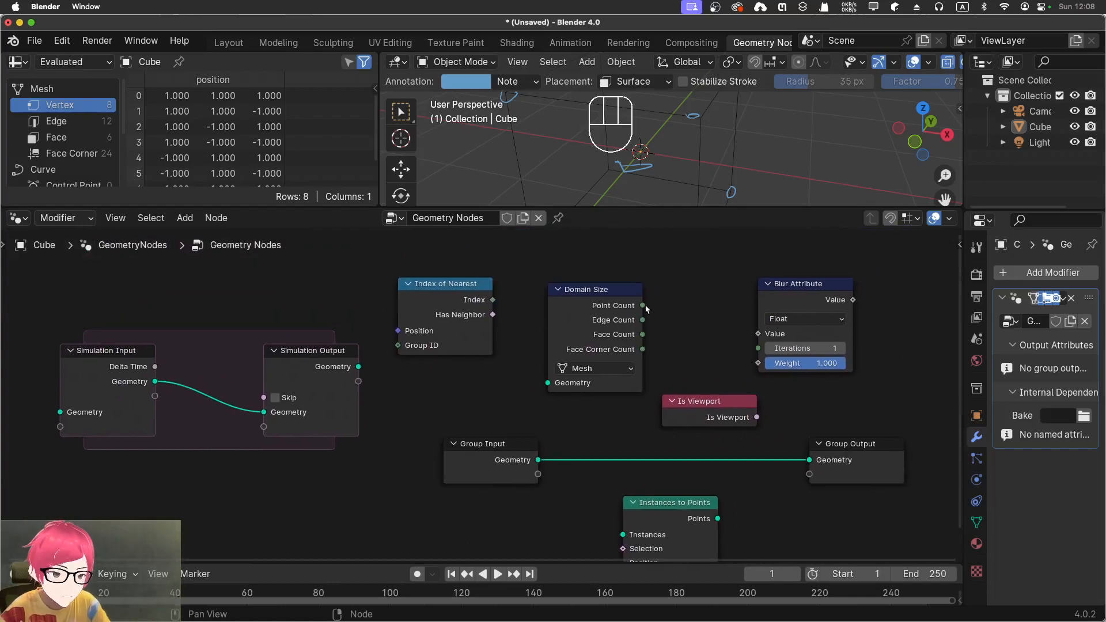
mouse_move(645, 309)
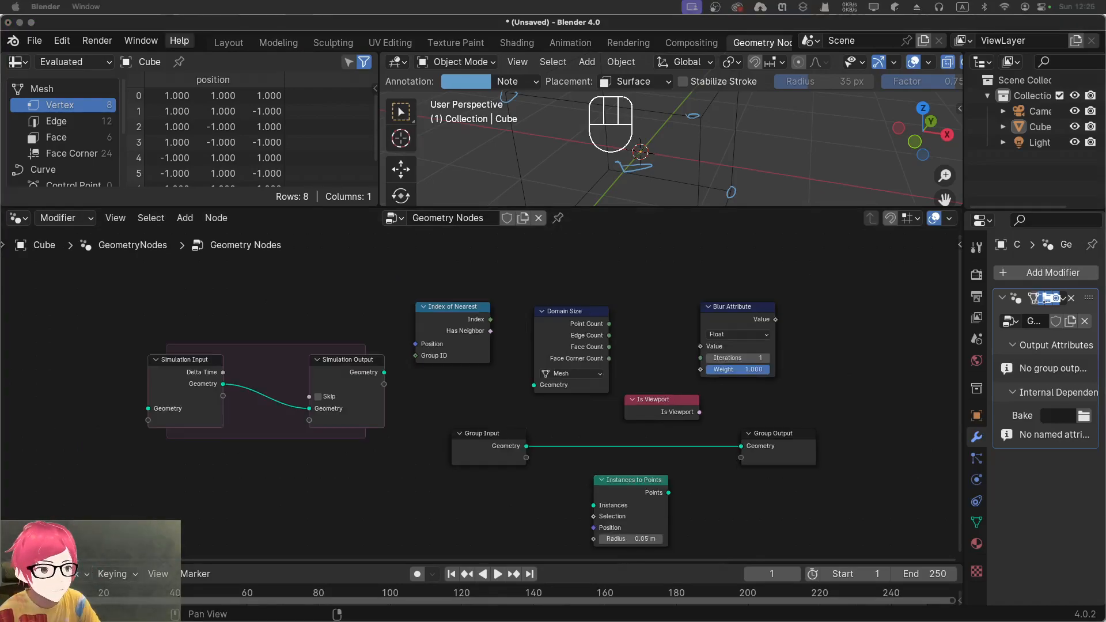
left_click(745, 292)
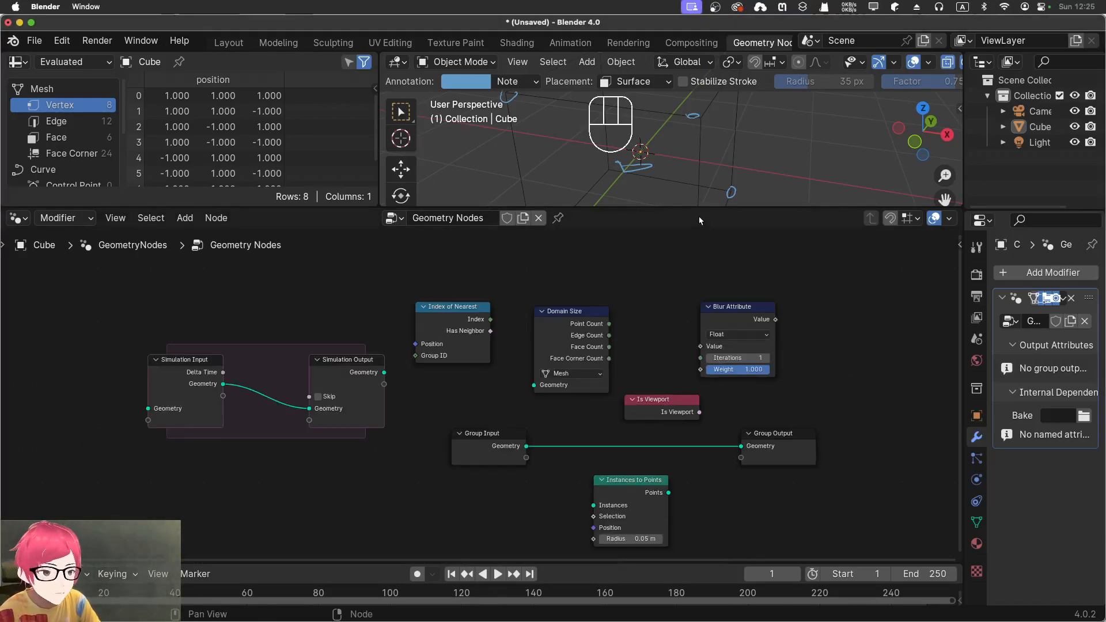
- Delete every node in the tree except the Group Output node
left_click_drag(697, 207, 699, 320)
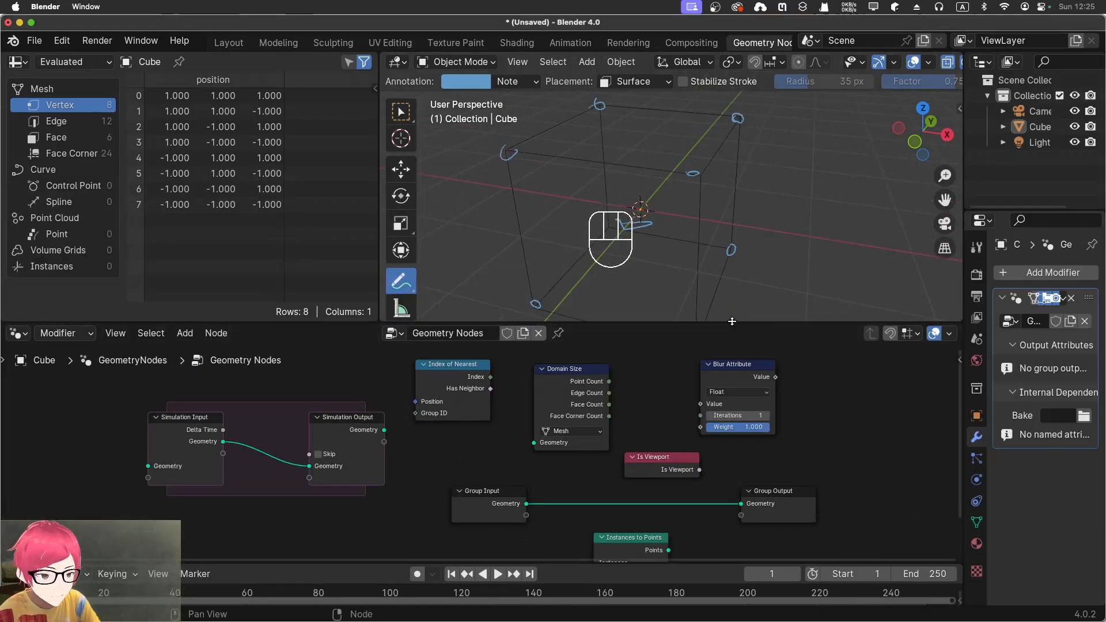
left_click_drag(732, 321, 733, 199)
left_click_drag(109, 284, 701, 517)
key("x")
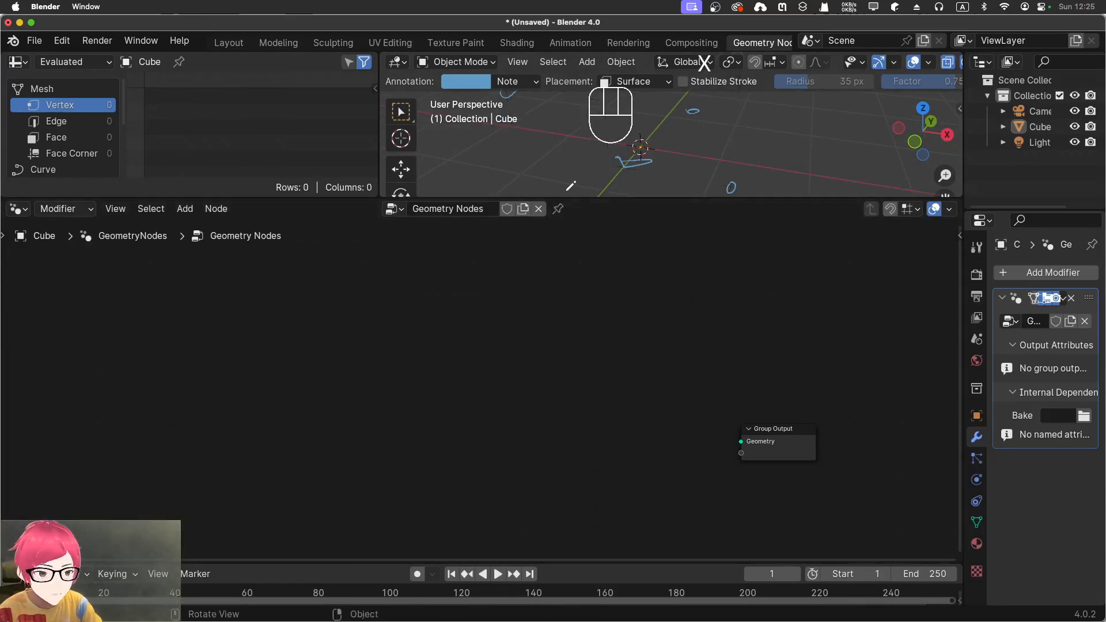
- Erase all the blue annotation strokes in the enlarged 3D viewport and switch back to the Select Box tool
left_click_drag(570, 198, 570, 369)
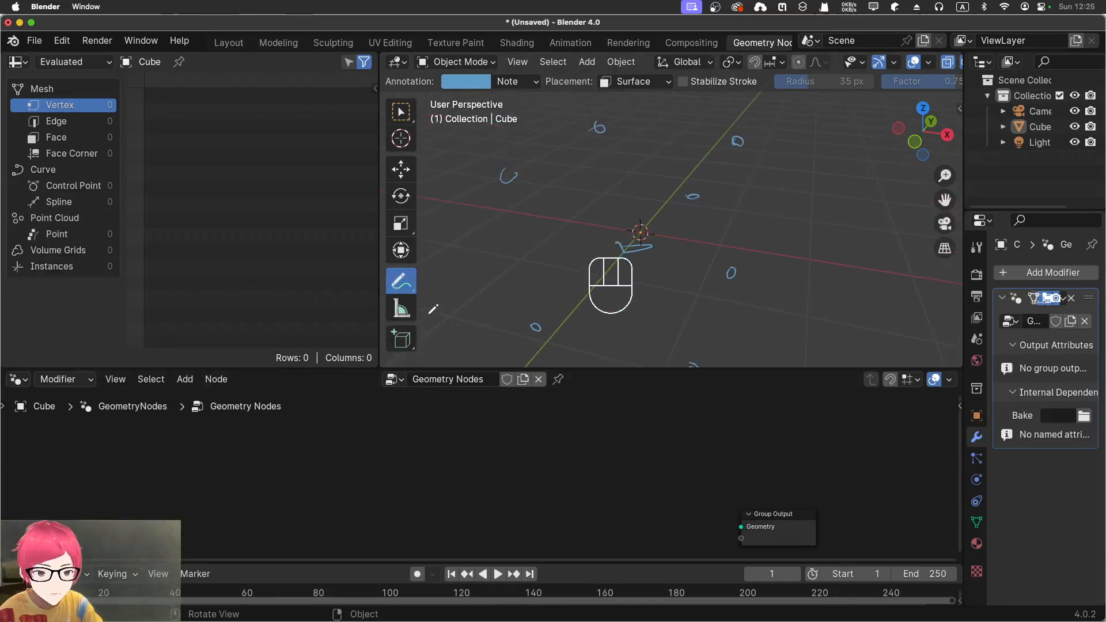
left_click(400, 283)
mouse_move(401, 286)
left_mouse_down()
mouse_move(437, 317)
mouse_move(461, 379)
left_mouse_up()
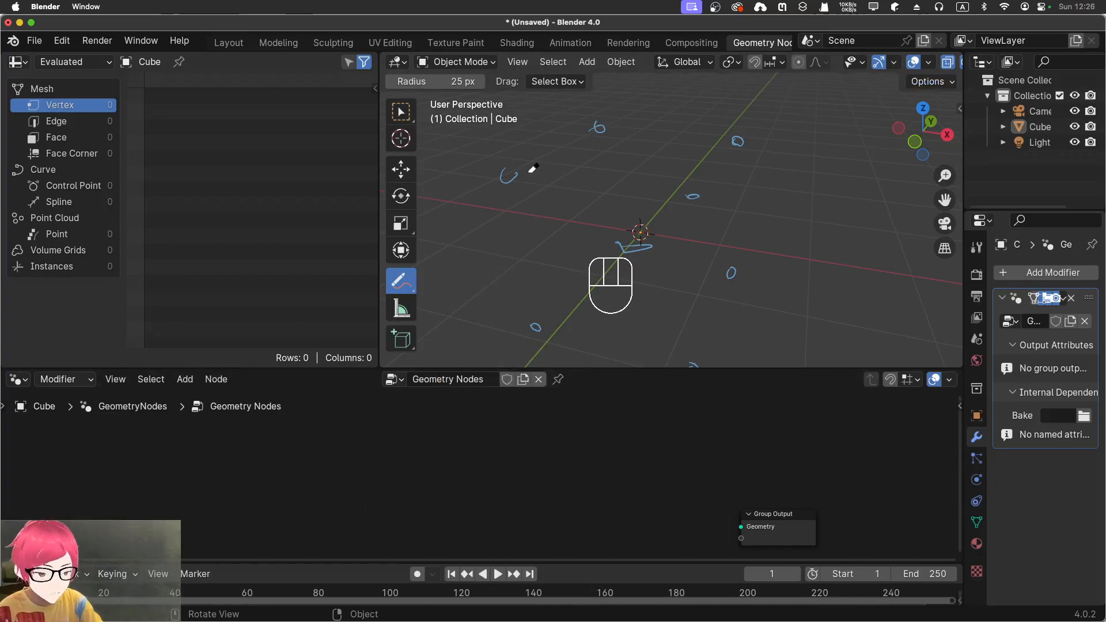
mouse_move(513, 168)
left_mouse_down()
mouse_move(508, 201)
mouse_move(620, 131)
mouse_move(680, 157)
mouse_move(717, 140)
mouse_move(678, 251)
mouse_move(593, 244)
mouse_move(621, 247)
mouse_move(583, 291)
mouse_move(591, 340)
left_mouse_up()
middle_click_drag(592, 340, 624, 262)
mouse_move(640, 326)
left_mouse_down()
mouse_move(652, 345)
mouse_move(709, 304)
mouse_move(748, 297)
left_mouse_up()
middle_click_drag(749, 297, 710, 281)
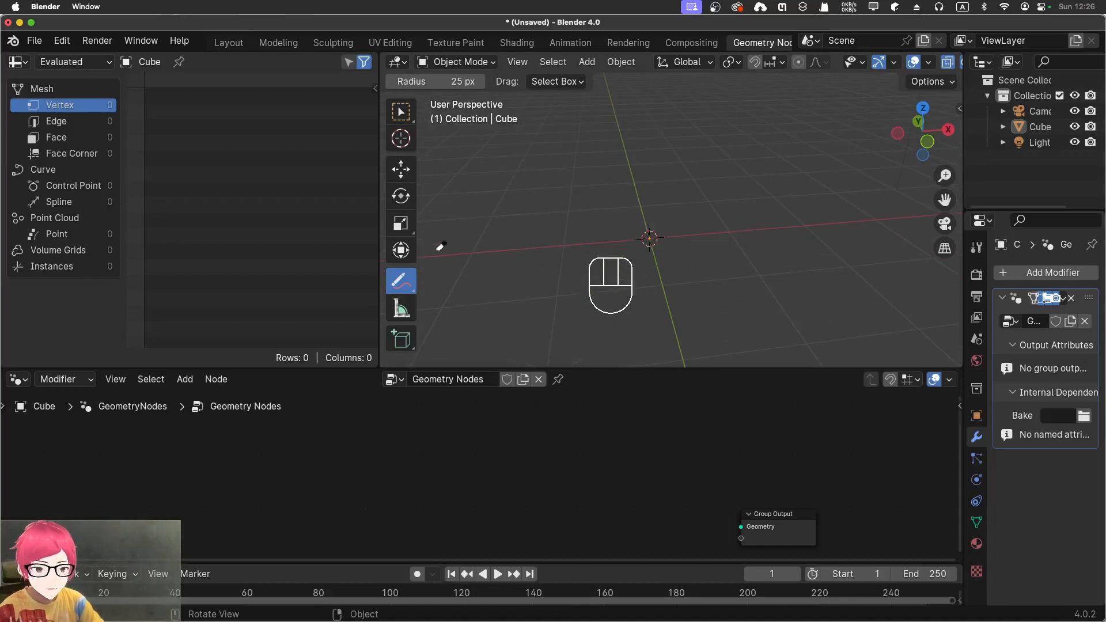
left_click(400, 111)
- Add a Cube mesh primitive node and connect its Mesh output to the Group Output's Geometry input
left_click_drag(598, 369, 634, 268)
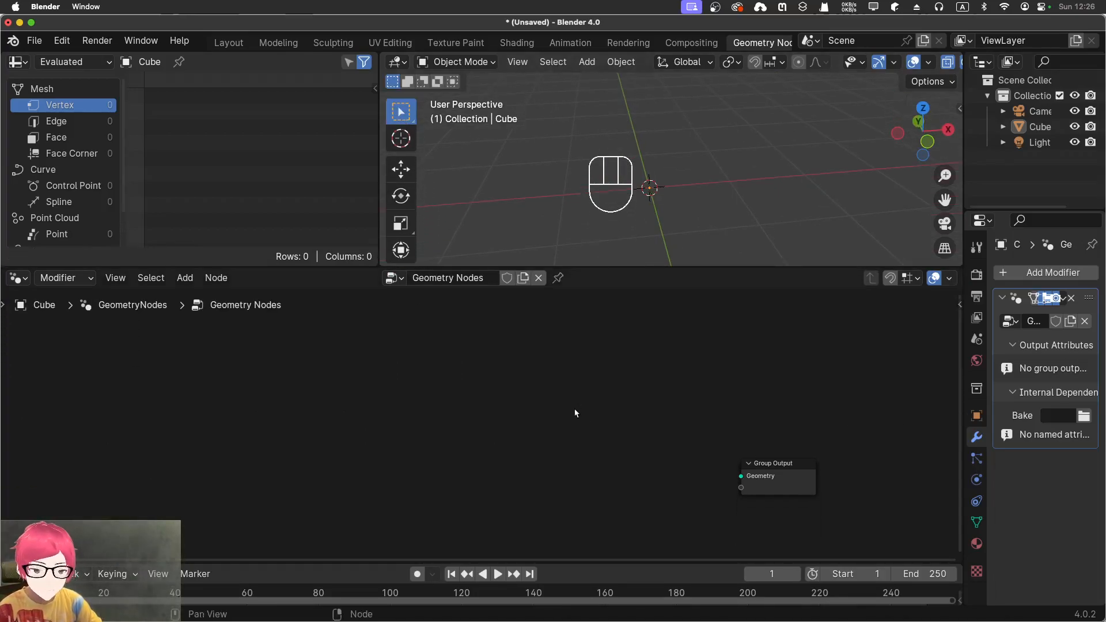
key("shift+a")
mouse_move(571, 410)
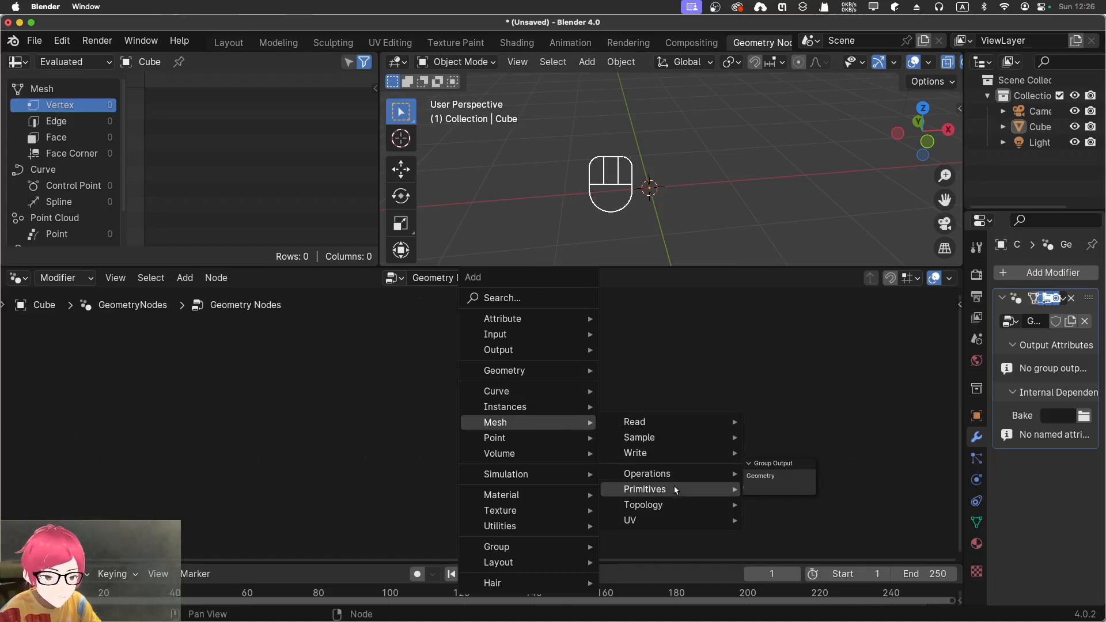
mouse_move(676, 489)
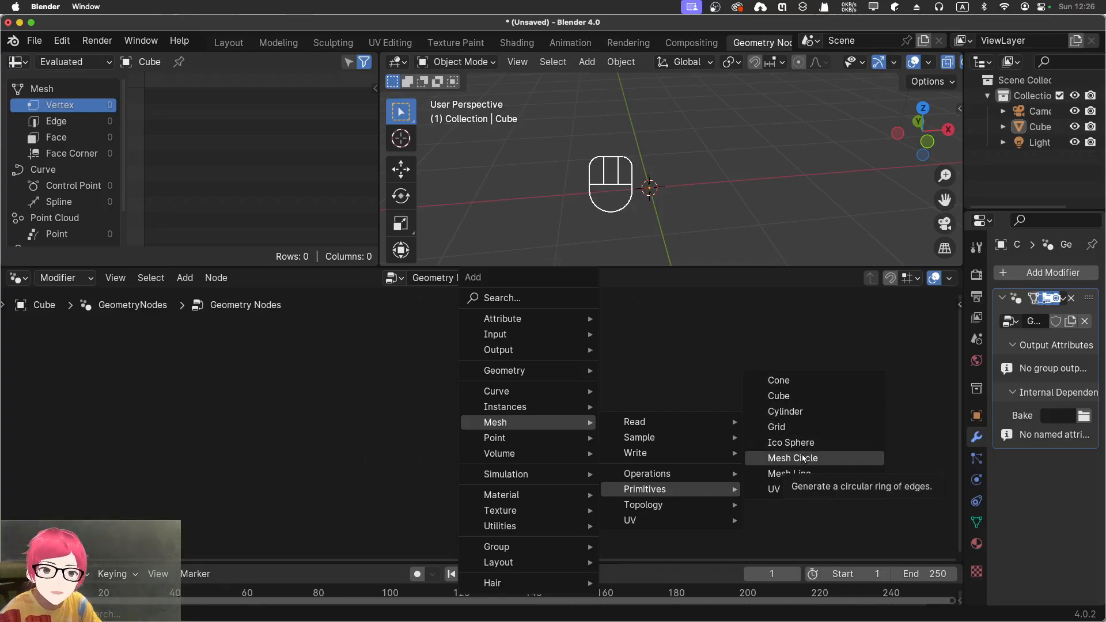
left_click(817, 394)
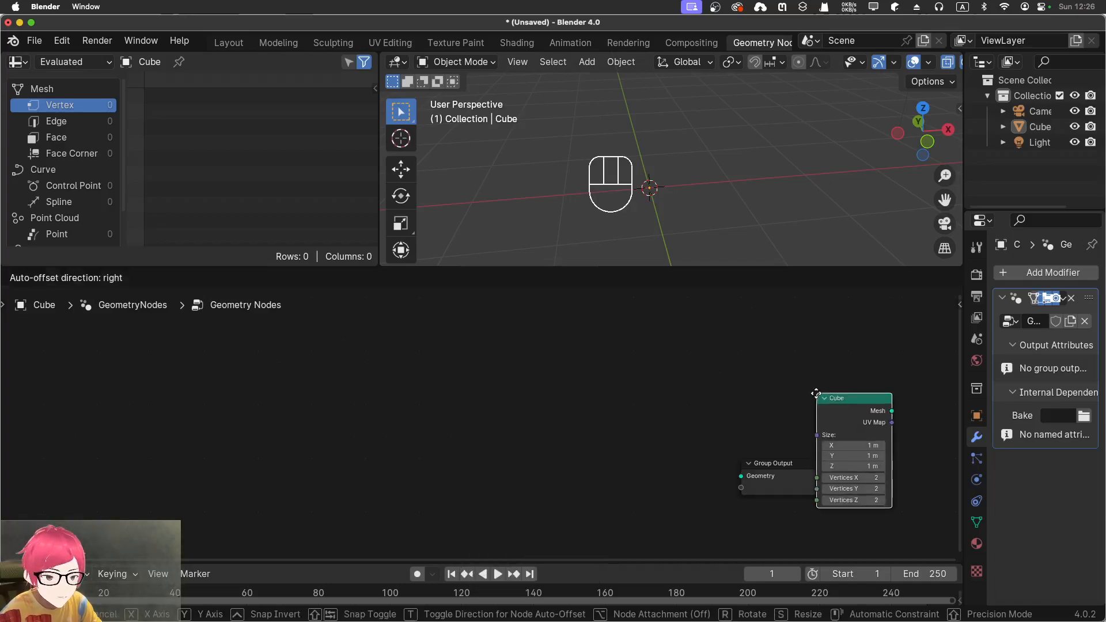
left_click(381, 351)
left_click_drag(531, 387, 741, 476)
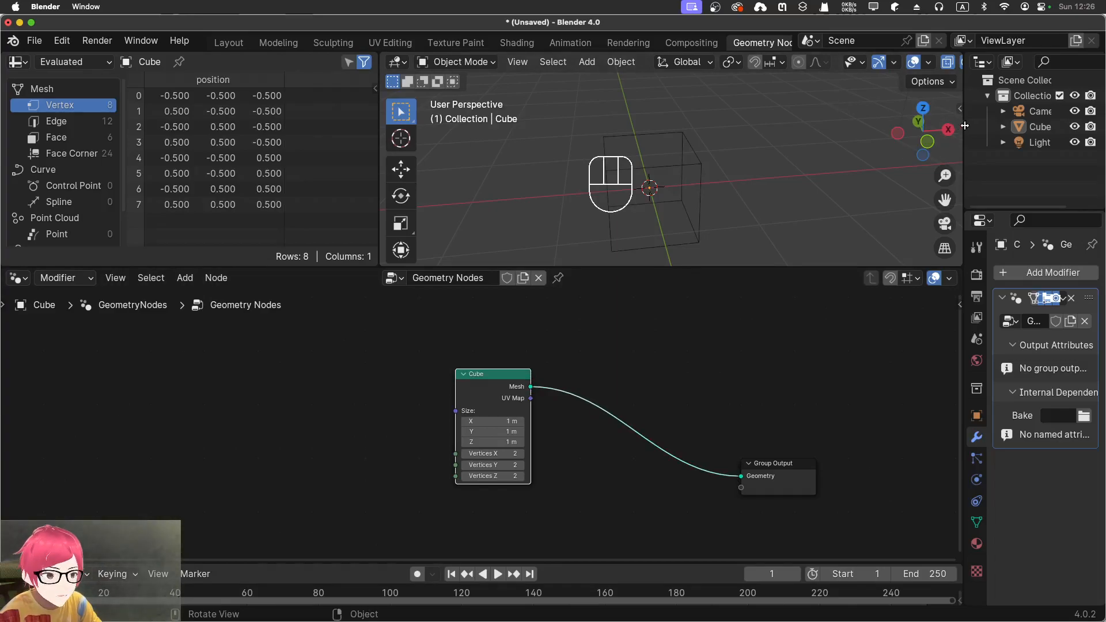
- Switch the 3D viewport to Solid shading and view the generated cube at an angle
key("z")
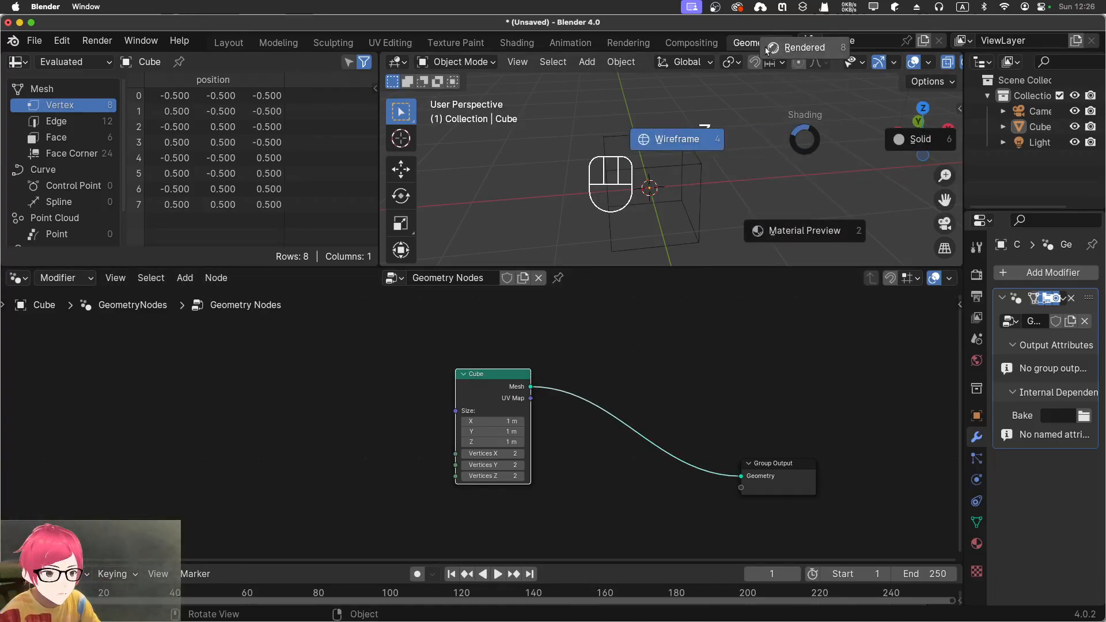
left_click(794, 152)
middle_click_drag(760, 217, 721, 209)
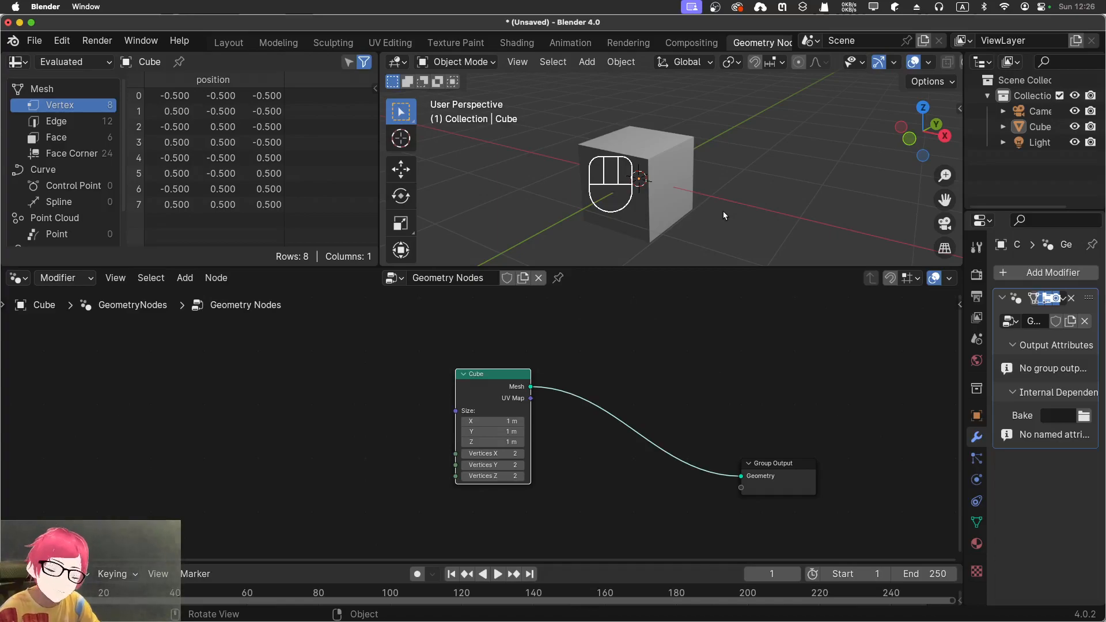
- Remove the Geometry Nodes modifier from the cube object and create a new geometry node tree for it
left_click(652, 200)
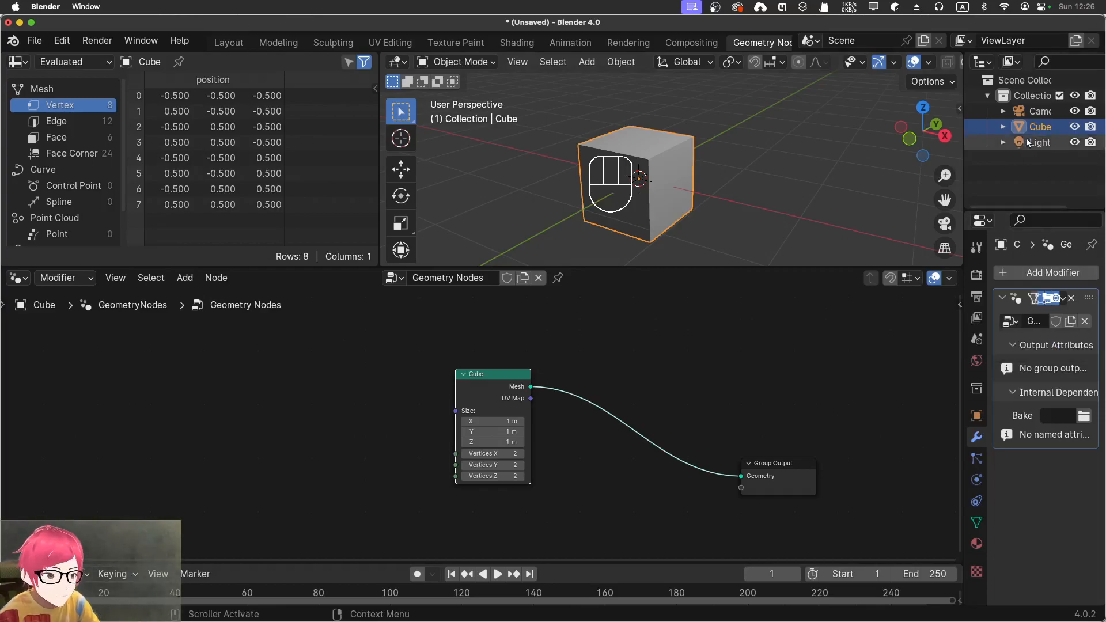
left_click(1072, 298)
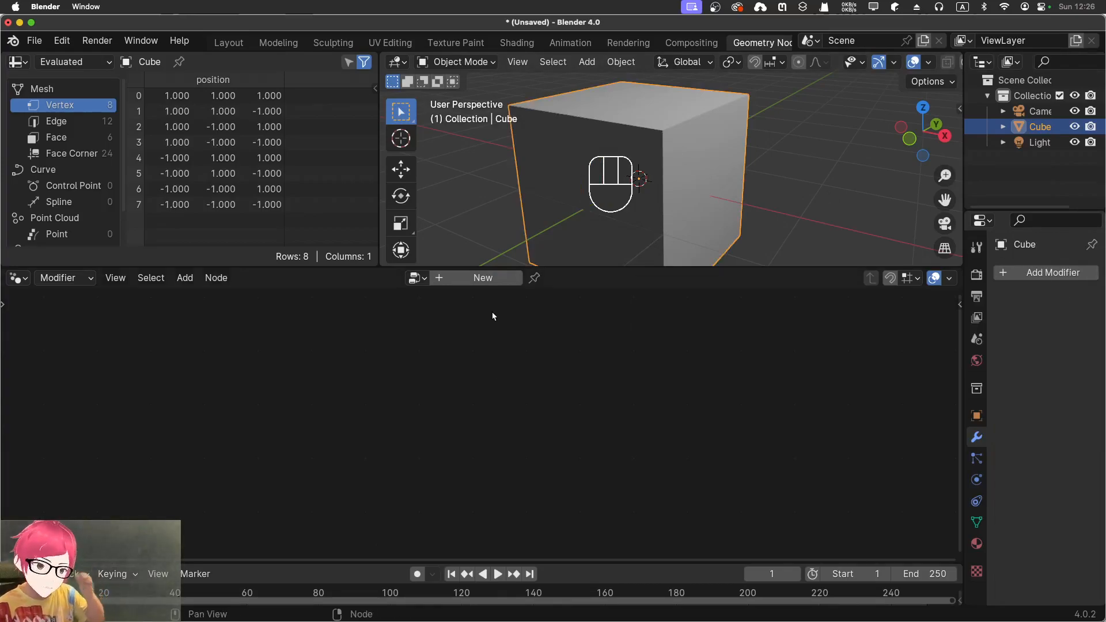
left_click(482, 279)
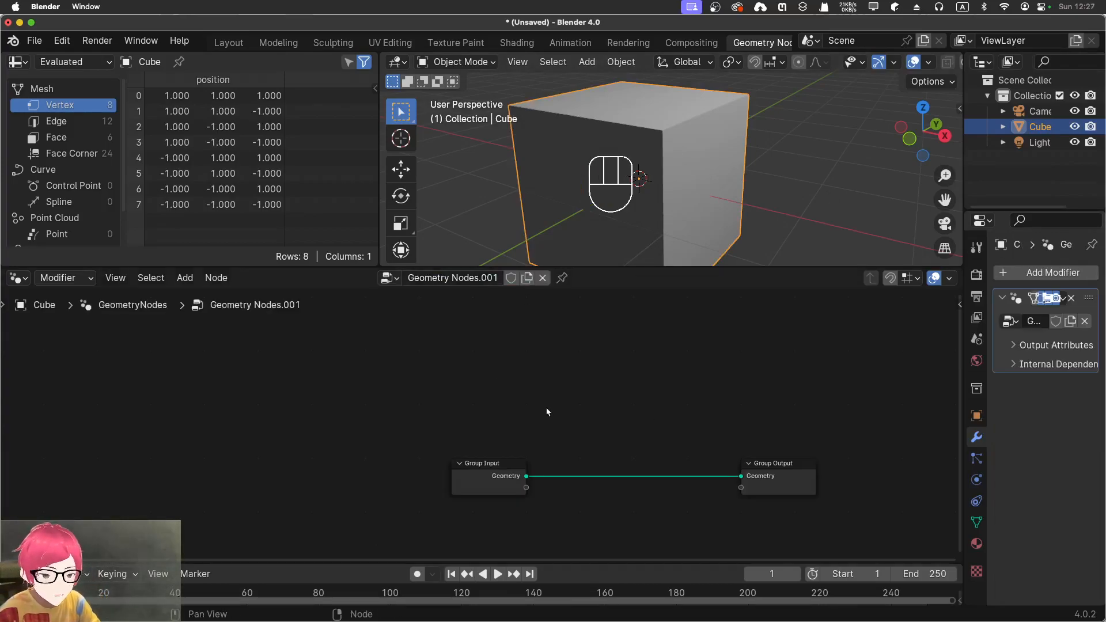
- Add a Cone mesh primitive node feeding the Group Output's Geometry input and delete the Group Input node
key("shift+a")
mouse_move(549, 369)
mouse_move(639, 426)
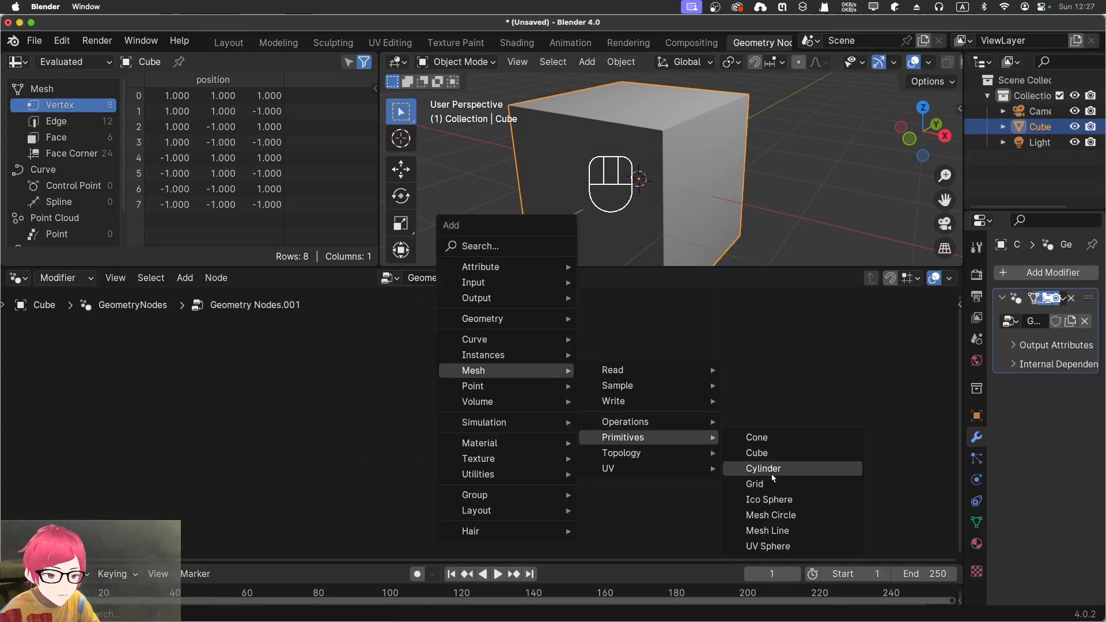
left_click(789, 438)
left_click(593, 395)
left_click(481, 461)
key("x")
scroll(610, 351, "down", 1)
middle_click_drag(588, 340, 464, 346)
- Apply the Geometry Nodes modifier so the generated cone becomes the object's own mesh
middle_click_drag(693, 221, 688, 238)
scroll(714, 194, "down", 3)
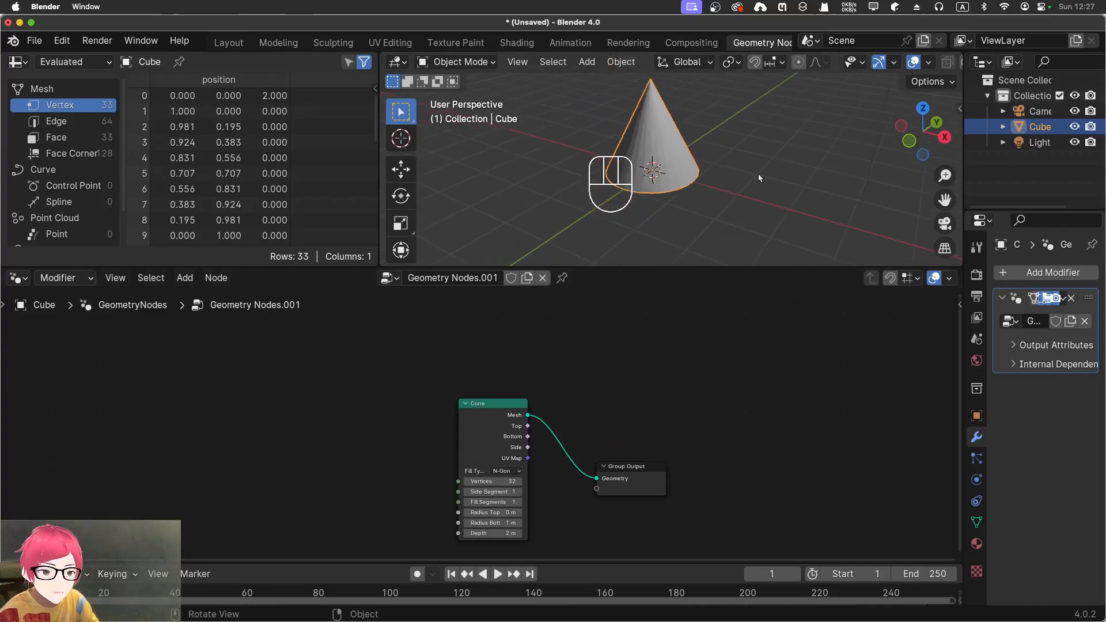
scroll(675, 137, "up", 2)
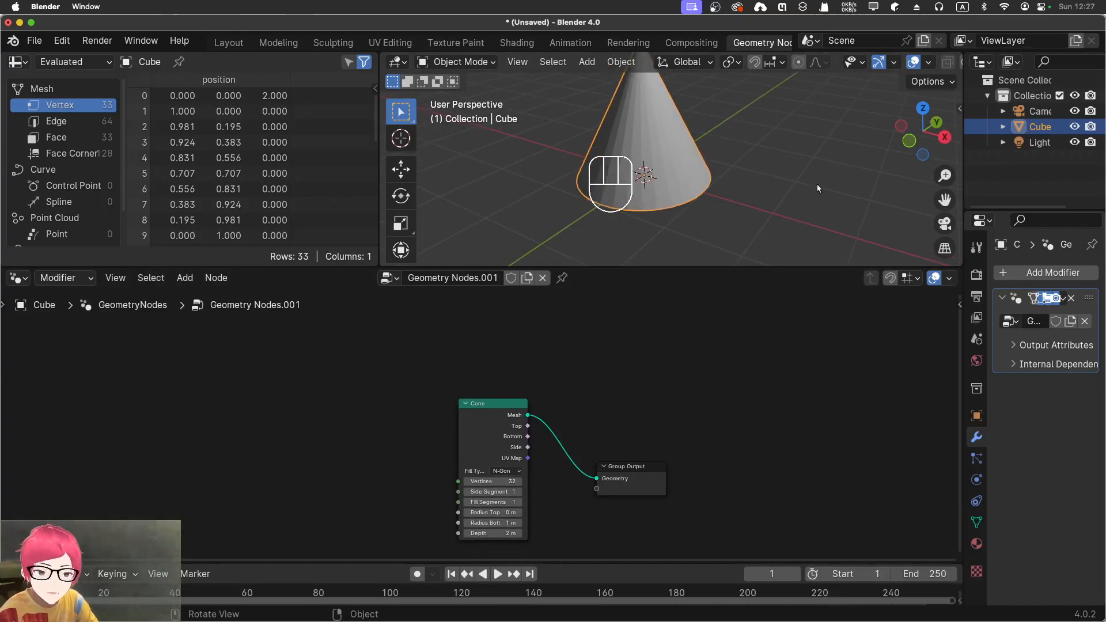
left_click(1065, 299)
left_click(1046, 316)
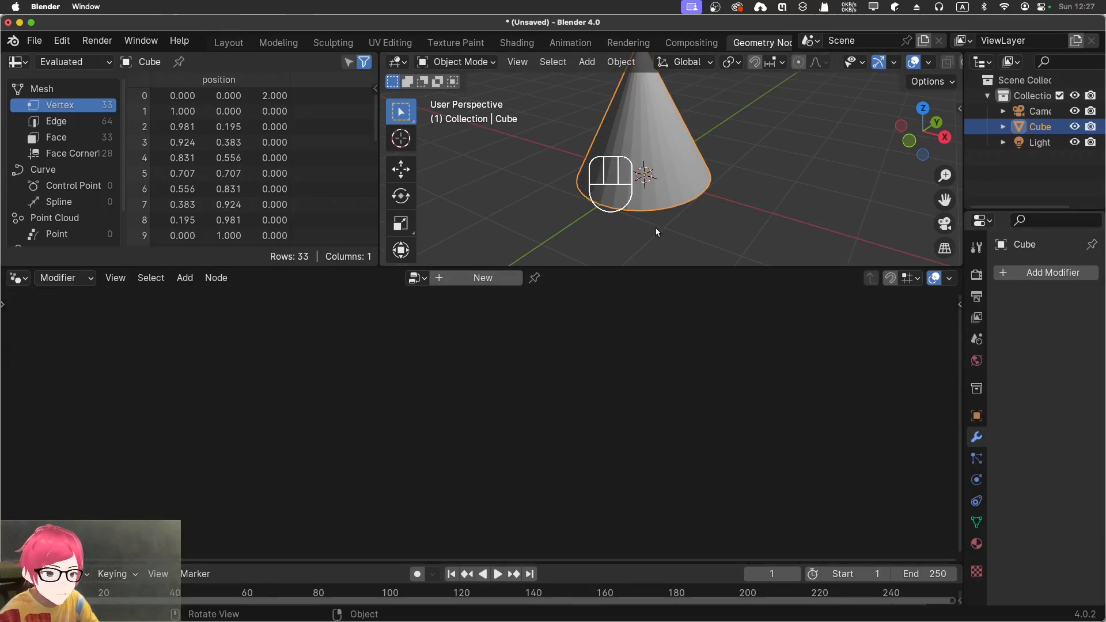
- Undo applying the cone's modifier and remove the Geometry Nodes modifier from the cube object
middle_click_drag(757, 227, 752, 161)
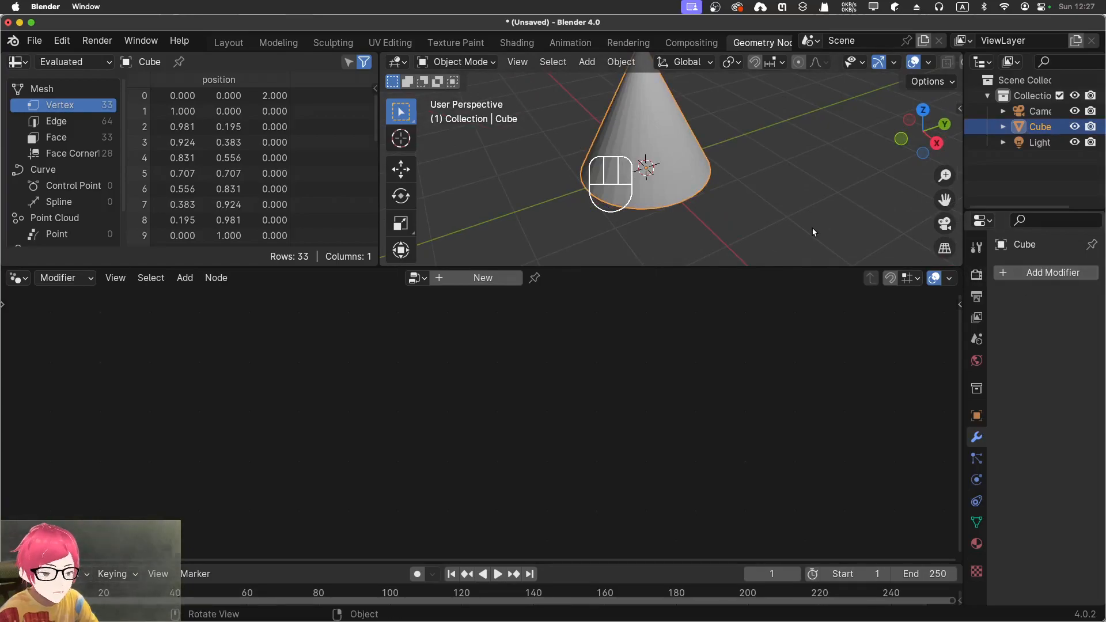
key("super+z")
key("super+z")
key("super+z")
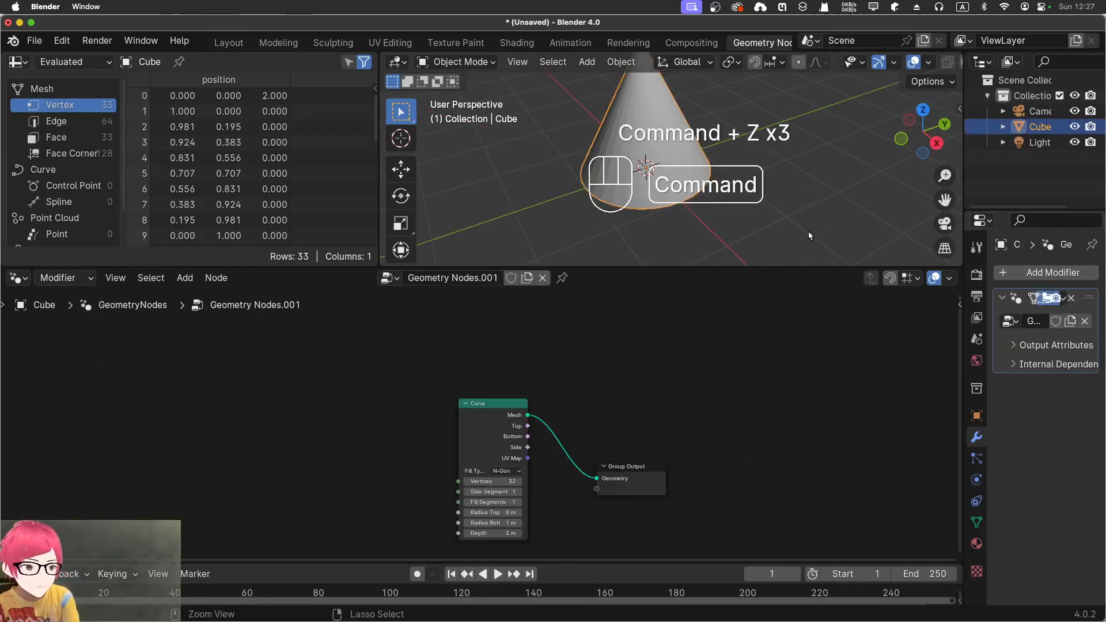
left_click(1072, 299)
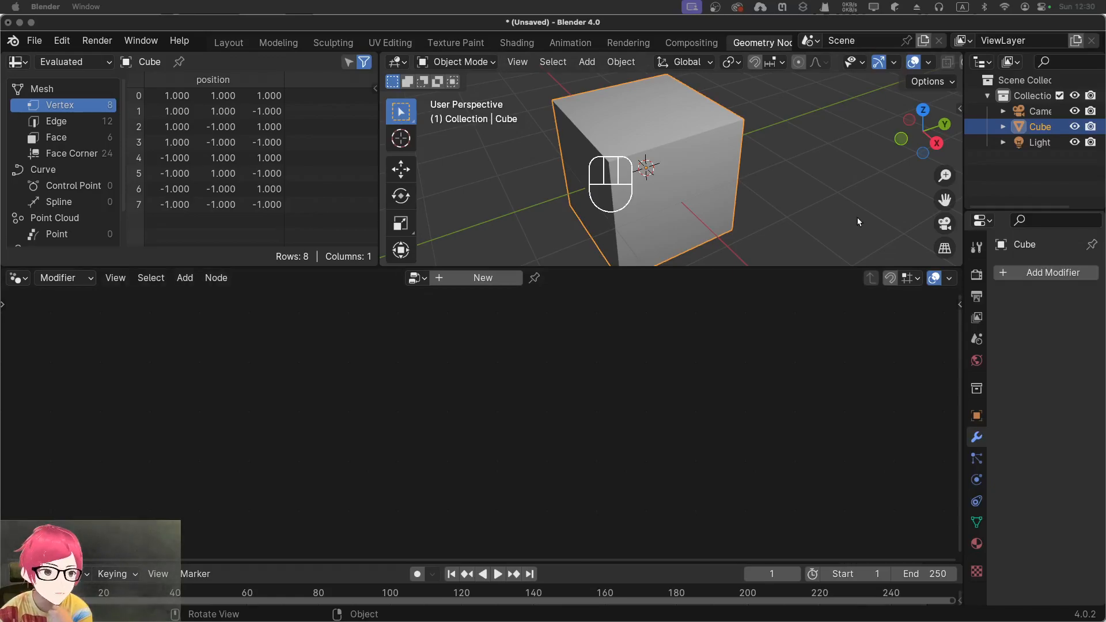
- Create a new geometry node tree for the plain cube object
left_click(472, 357)
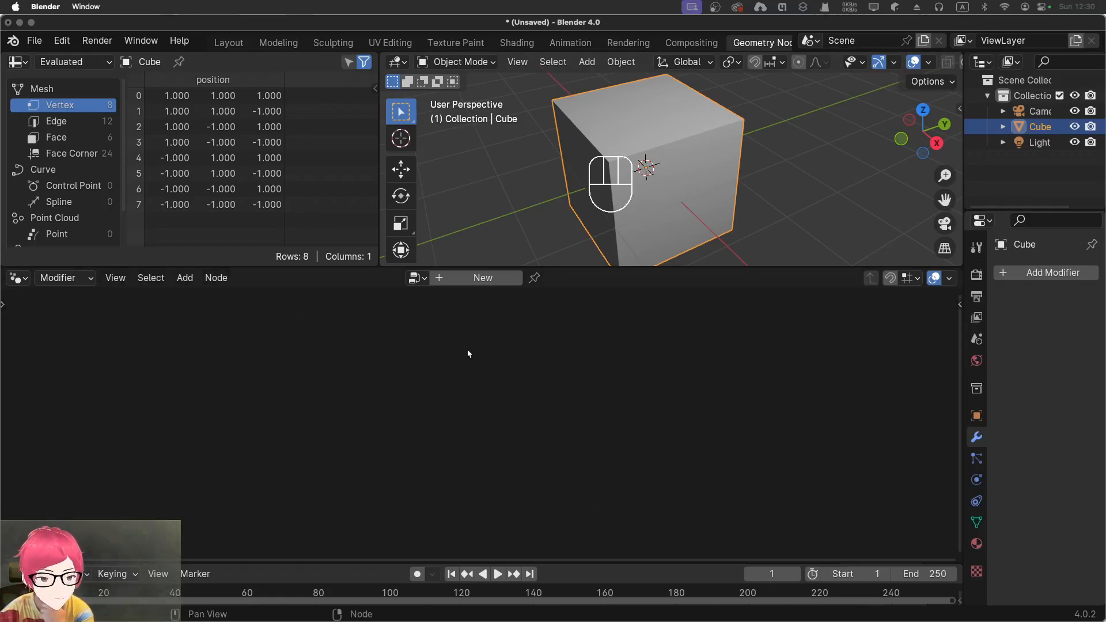
left_click(472, 280)
left_click(375, 468)
left_click(469, 391)
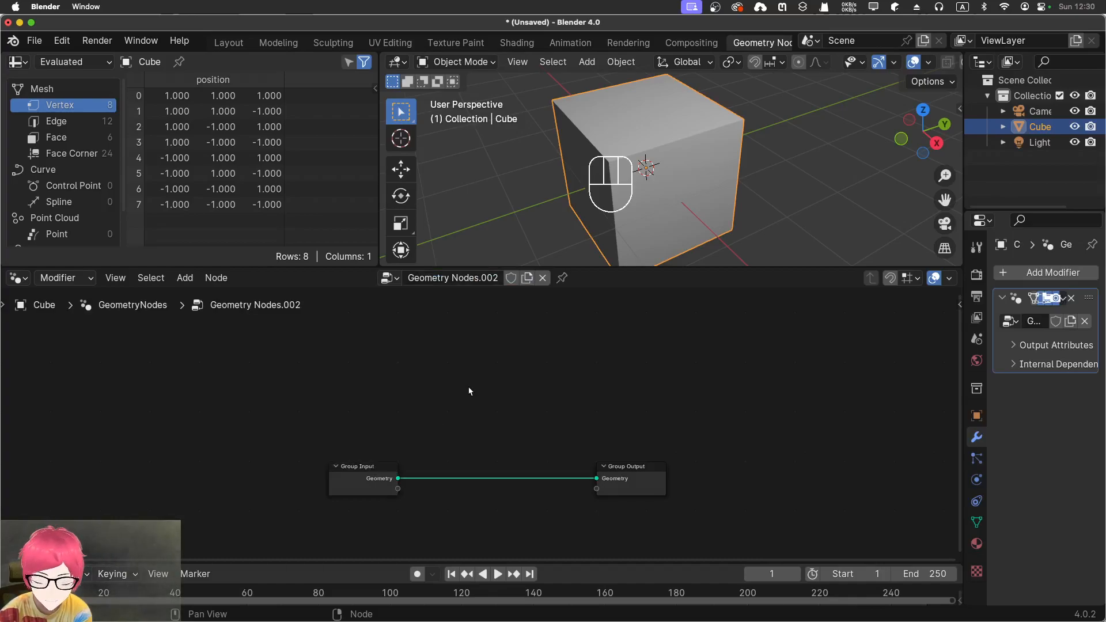
- Add an Ico Sphere mesh primitive node feeding the Group Output's Geometry input and delete the Group Input node
key("shift+a")
mouse_move(451, 338)
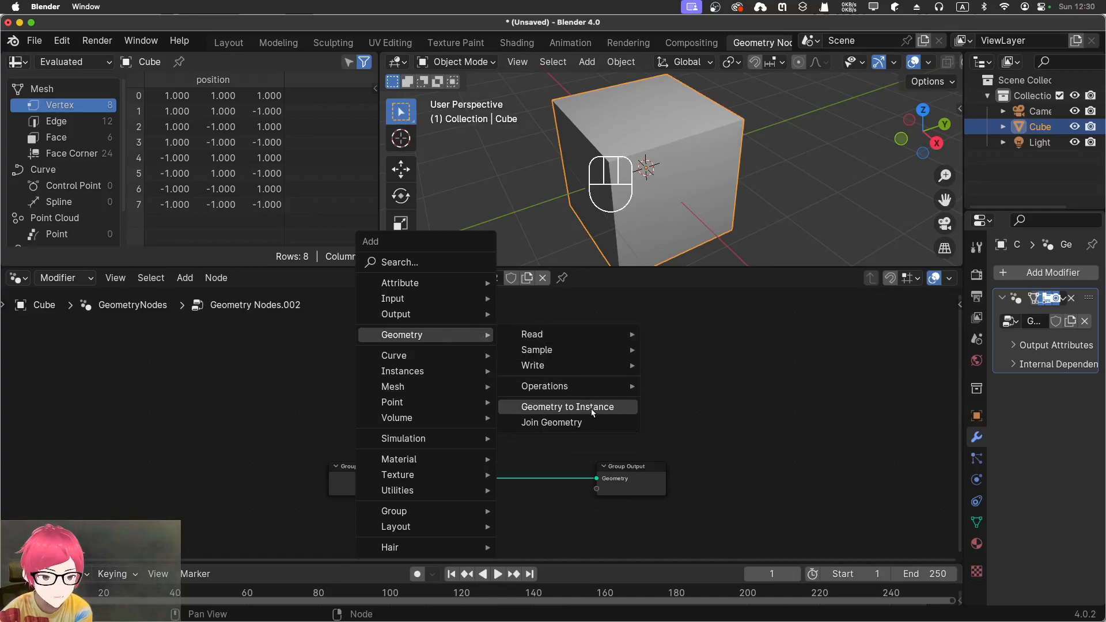
mouse_move(441, 393)
mouse_move(588, 438)
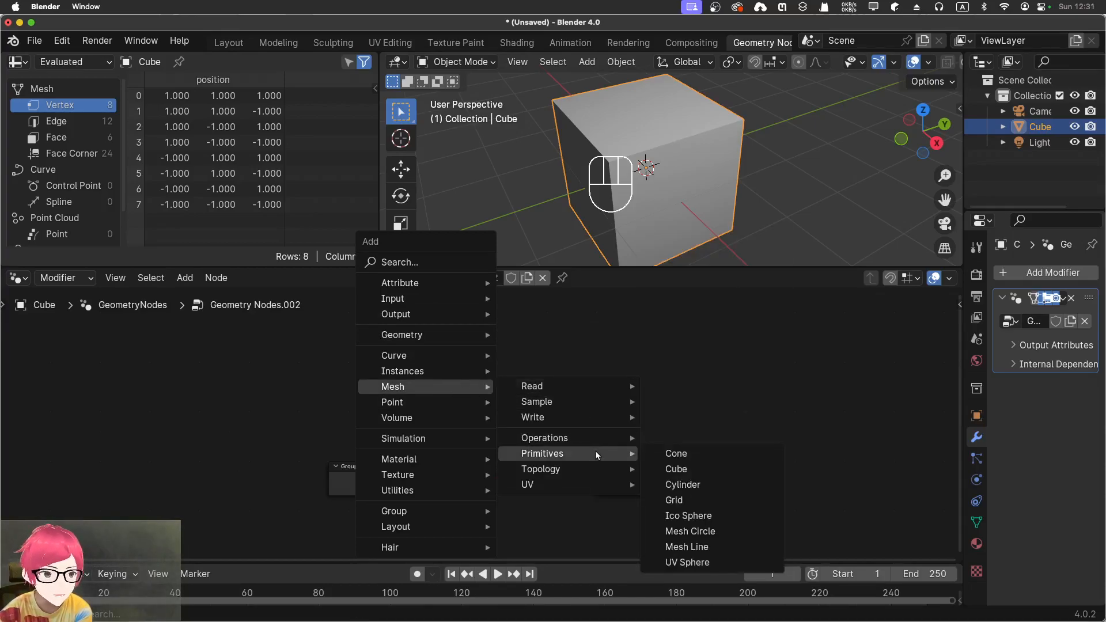
left_click(689, 516)
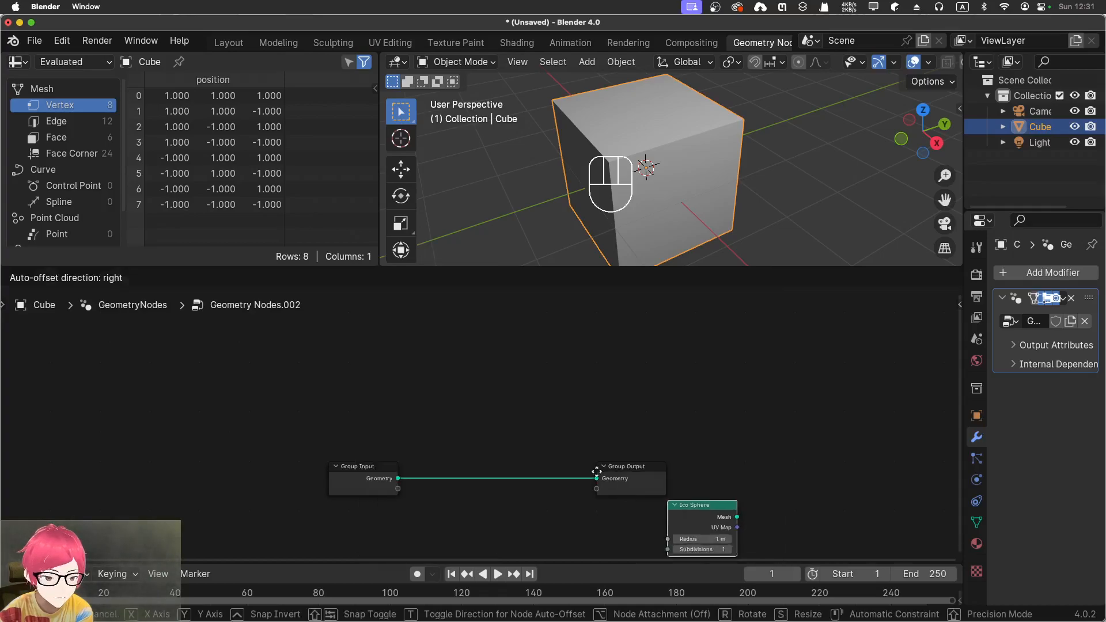
left_click(496, 415)
left_click_drag(545, 423, 528, 460)
left_click(361, 470)
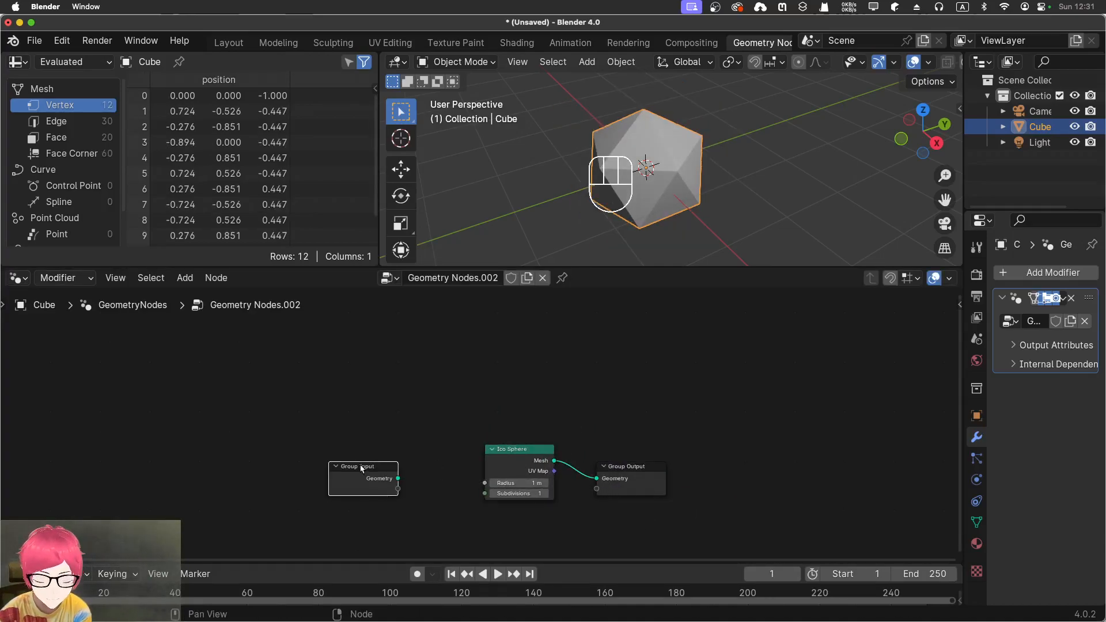
key("x")
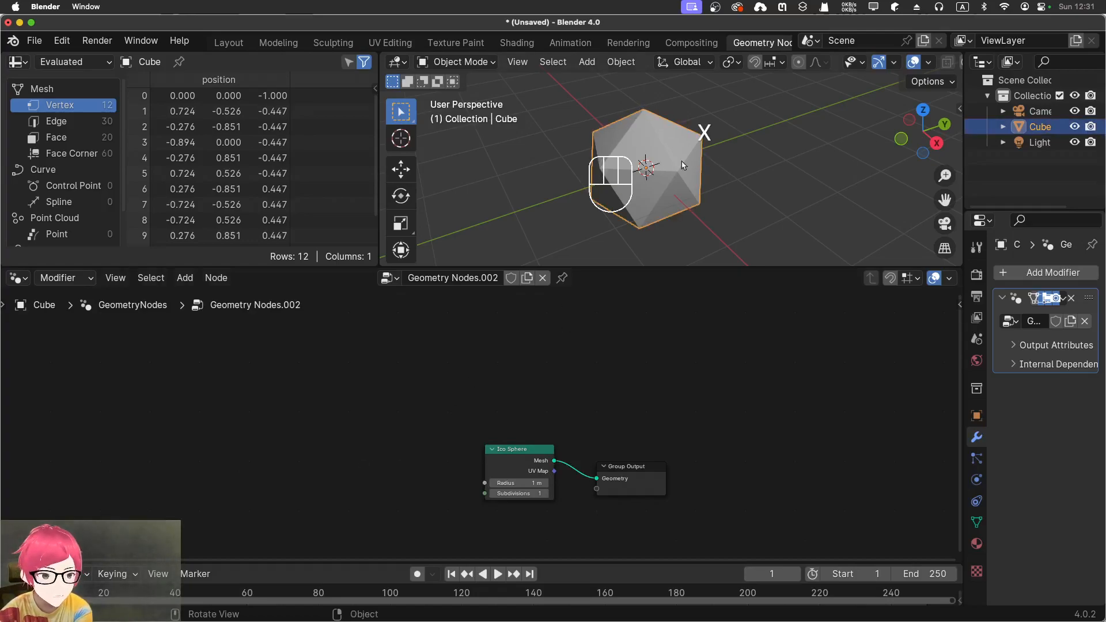
- Enlarge the 3D viewport and compare the original cube mesh with the generated ico sphere in Edit Mode, returning to Object Mode
scroll(692, 156, "up", 3)
middle_click_drag(677, 163, 624, 152)
left_click_drag(710, 268, 708, 398)
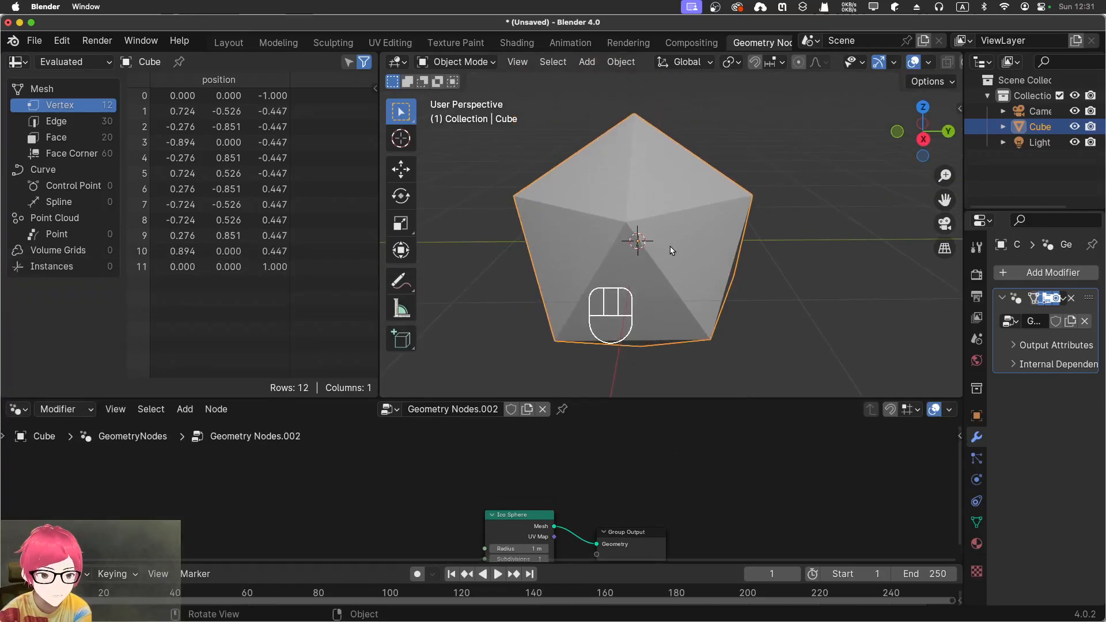
key("Tab")
scroll(647, 235, "down", 3)
middle_click_drag(647, 235, 783, 278)
scroll(690, 286, "up", 2)
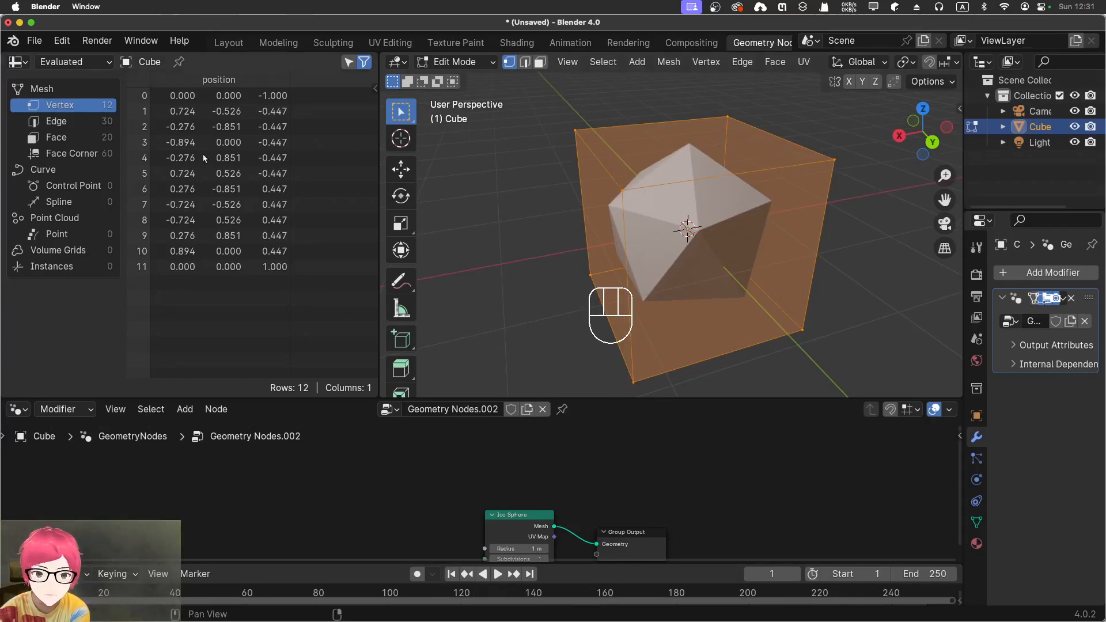
left_click(507, 249)
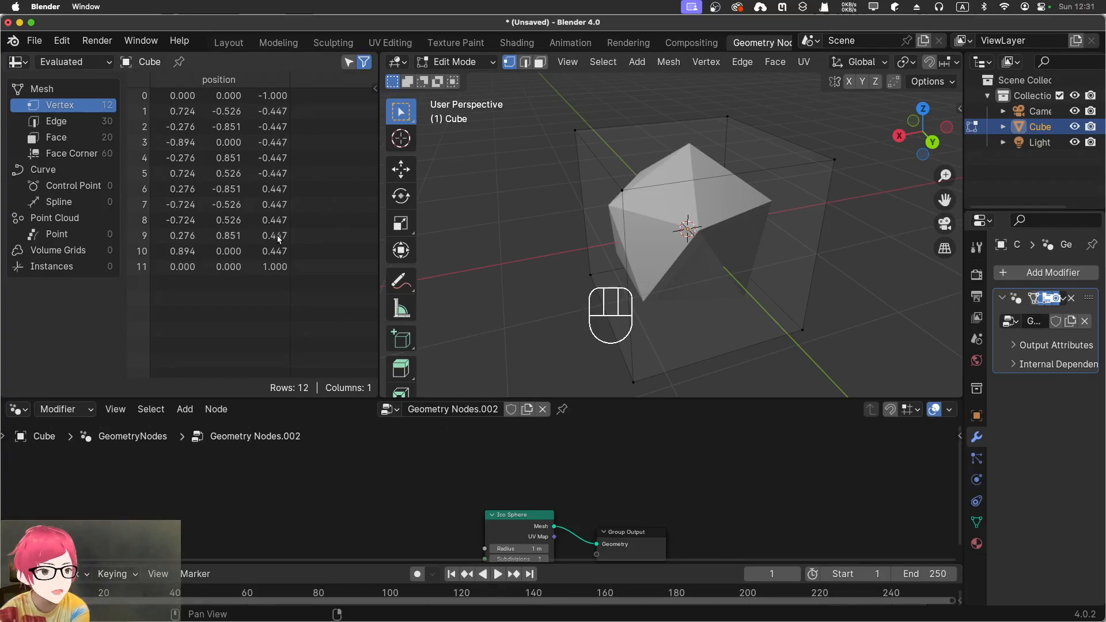
left_click(1062, 297)
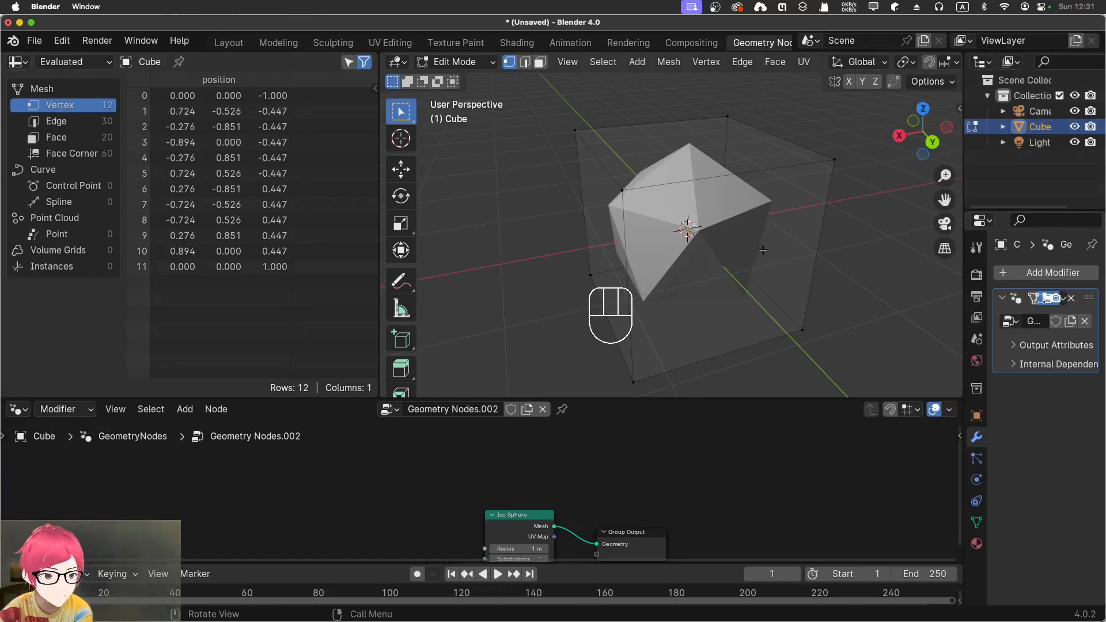
key("Tab")
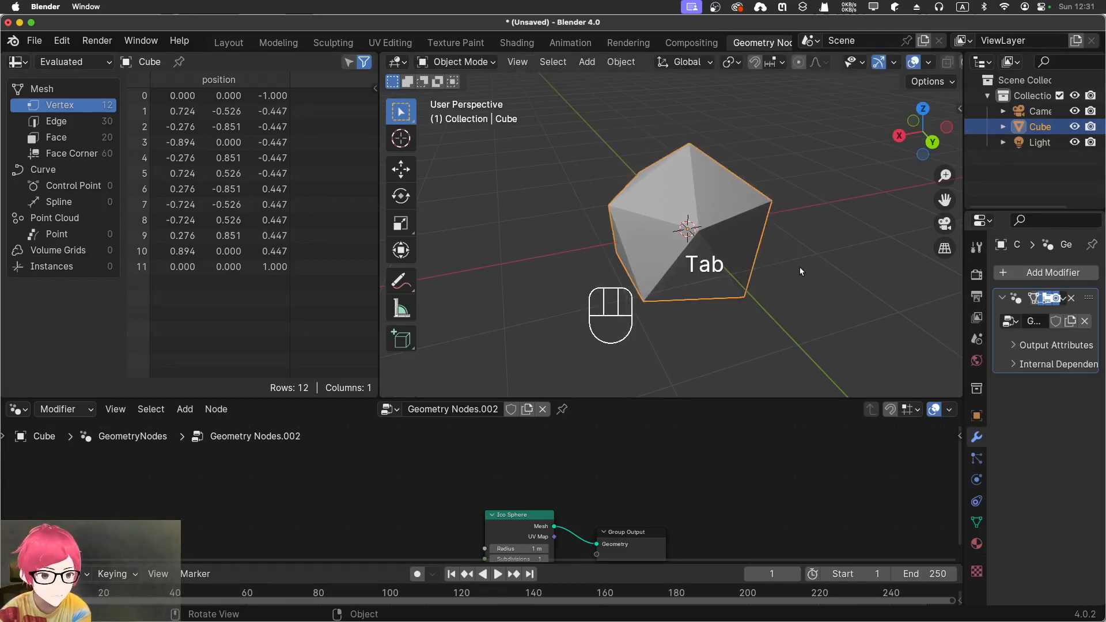
- Apply the Geometry Nodes modifier so the generated ico sphere becomes the object's own mesh
left_click(695, 224)
left_click(1063, 299)
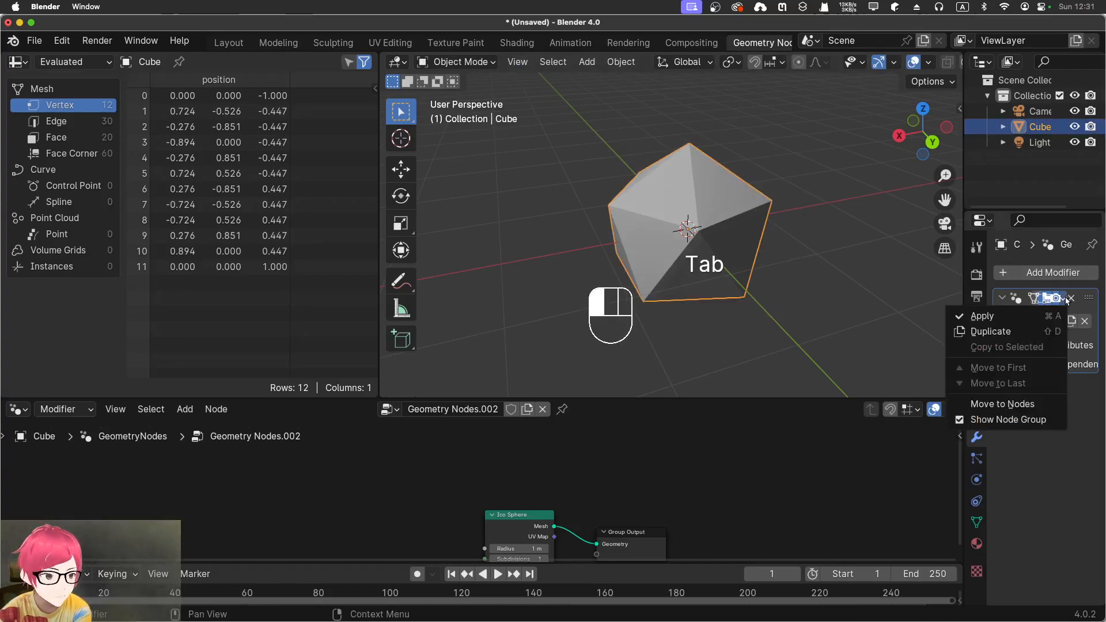
left_click(1040, 318)
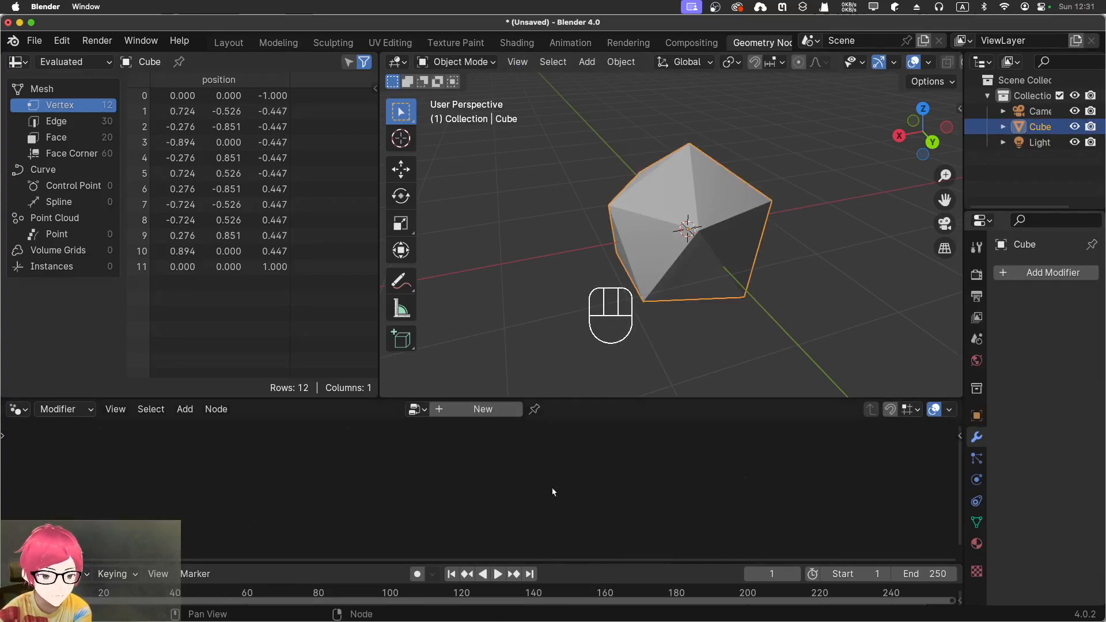
- Examine the applied ico sphere's editable vertices in Edit Mode from several angles and return to Object Mode
left_click(513, 282)
left_click(688, 254)
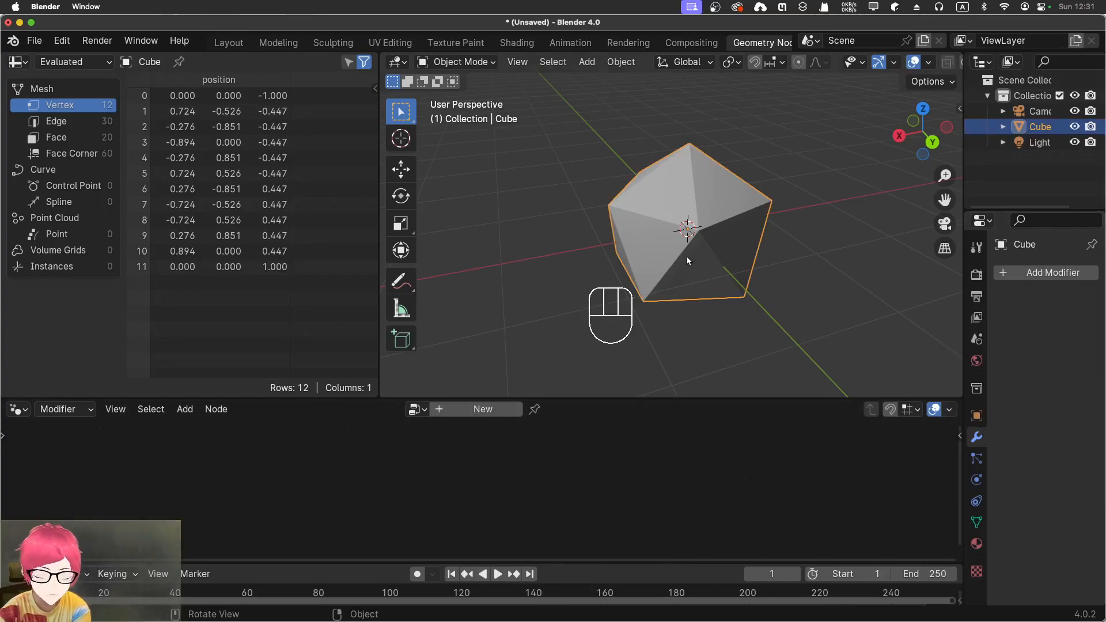
key("Tab")
scroll(685, 257, "up", 4)
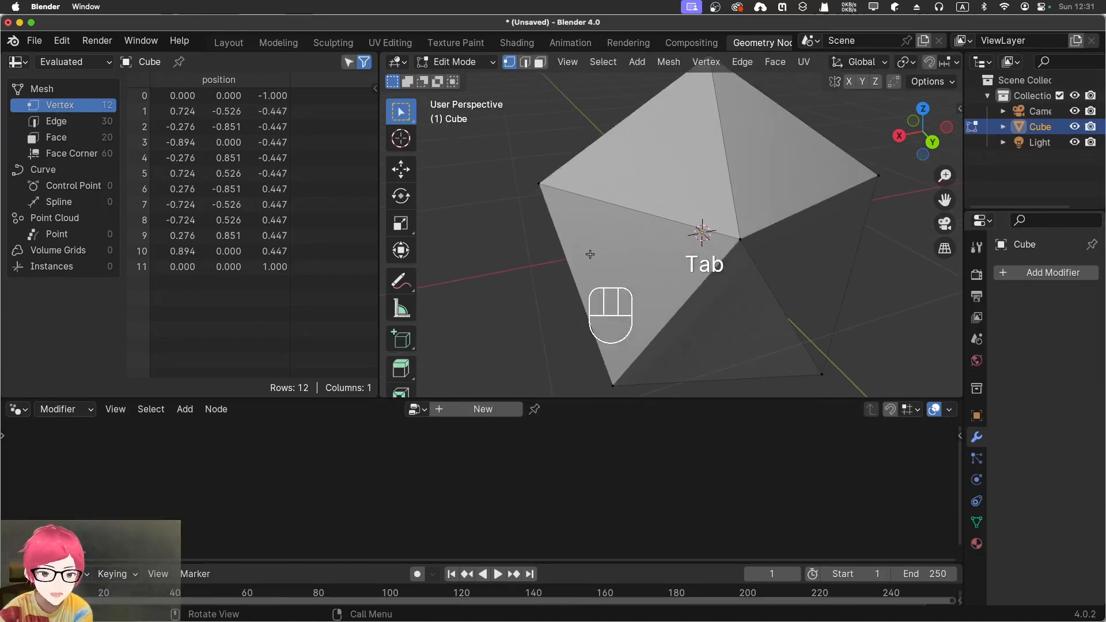
middle_click_drag(645, 268, 730, 253)
scroll(550, 272, "down", 3)
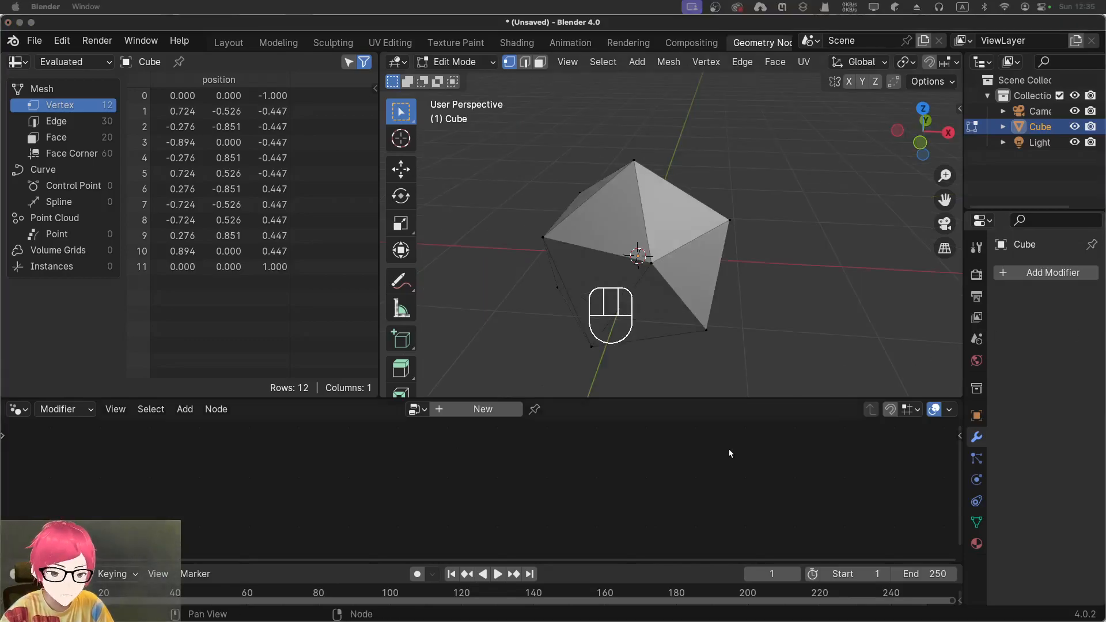
left_click(648, 380)
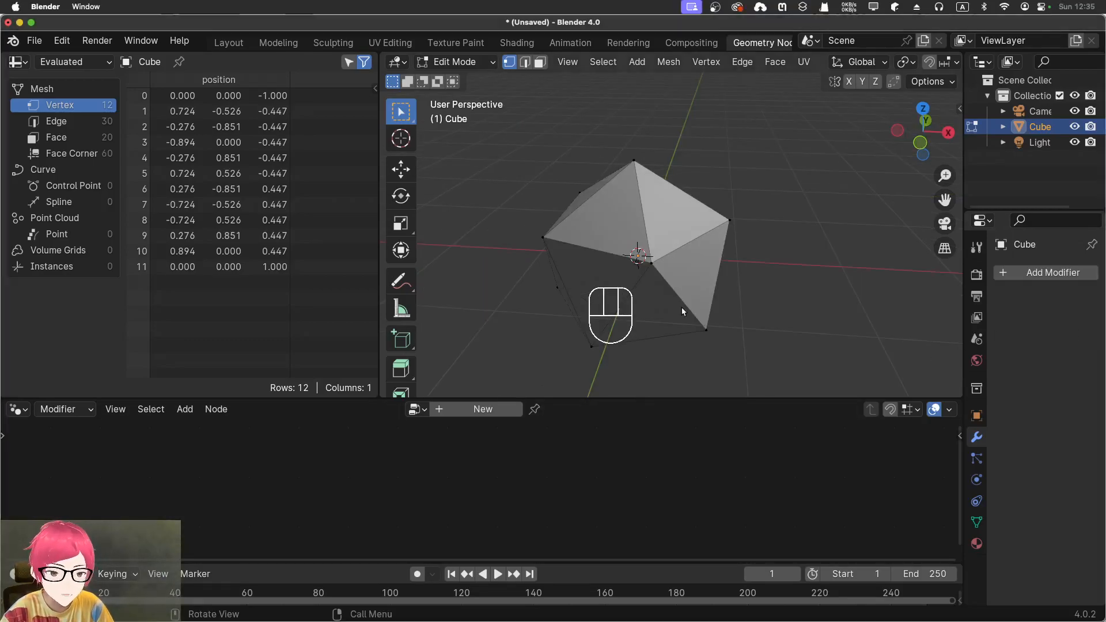
middle_click_drag(521, 295, 541, 291)
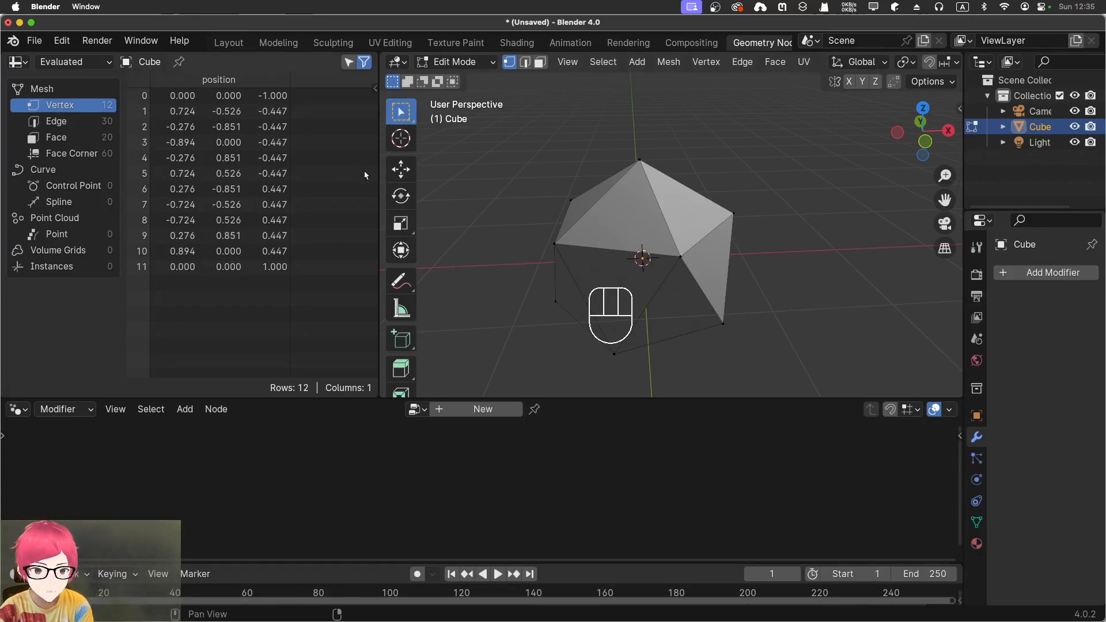
key("Tab")
- Delete the ico sphere object and add a Cylinder mesh object to the scene
key("x")
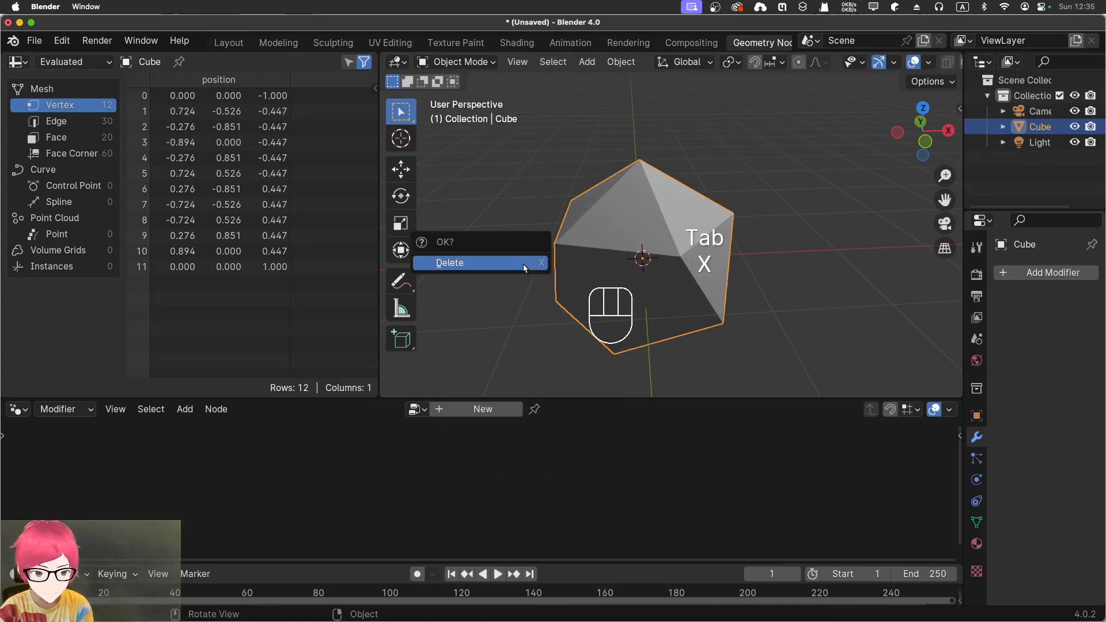
left_click(523, 264)
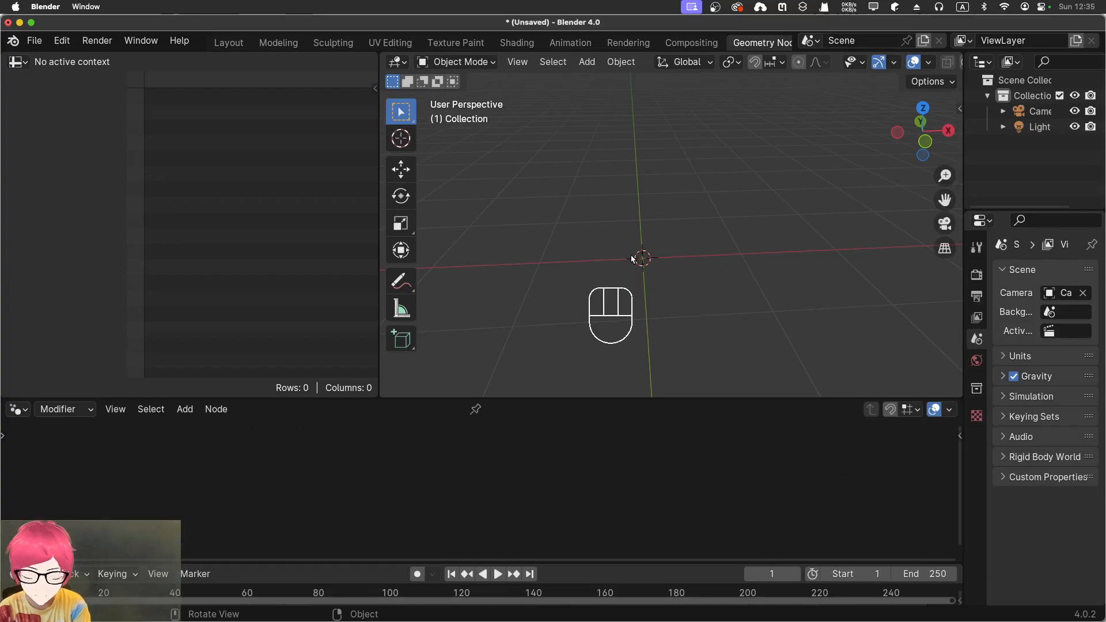
key("shift+a")
mouse_move(623, 257)
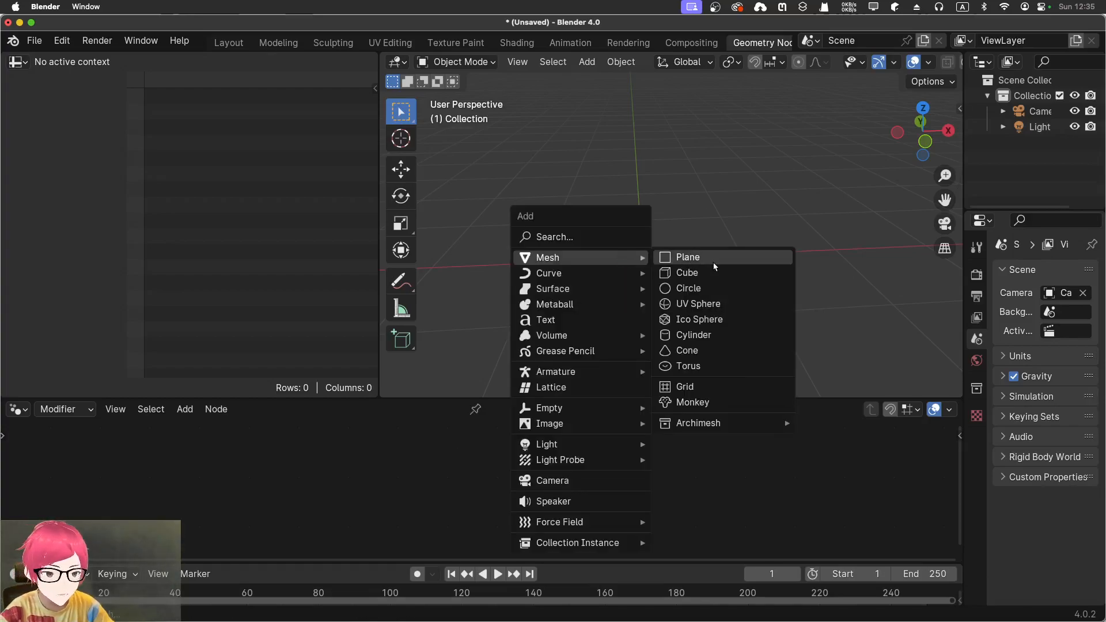
left_click(699, 336)
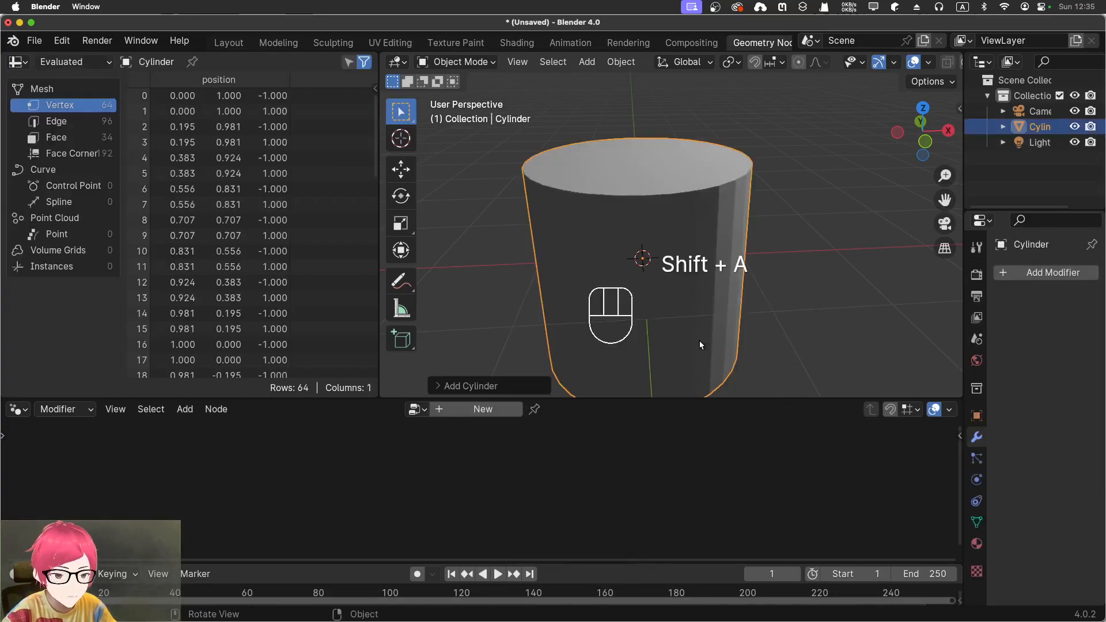
- Create a new geometry node tree for the cylinder object, enlarge the node editor and delete the Group Input node
scroll(648, 349, "down", 3)
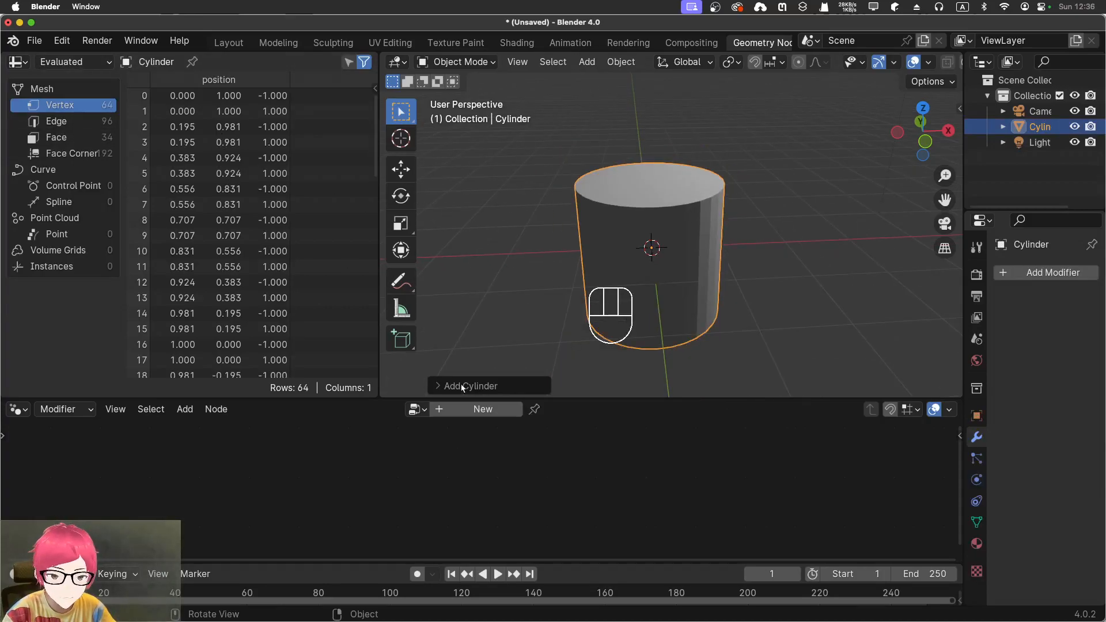
left_click(478, 409)
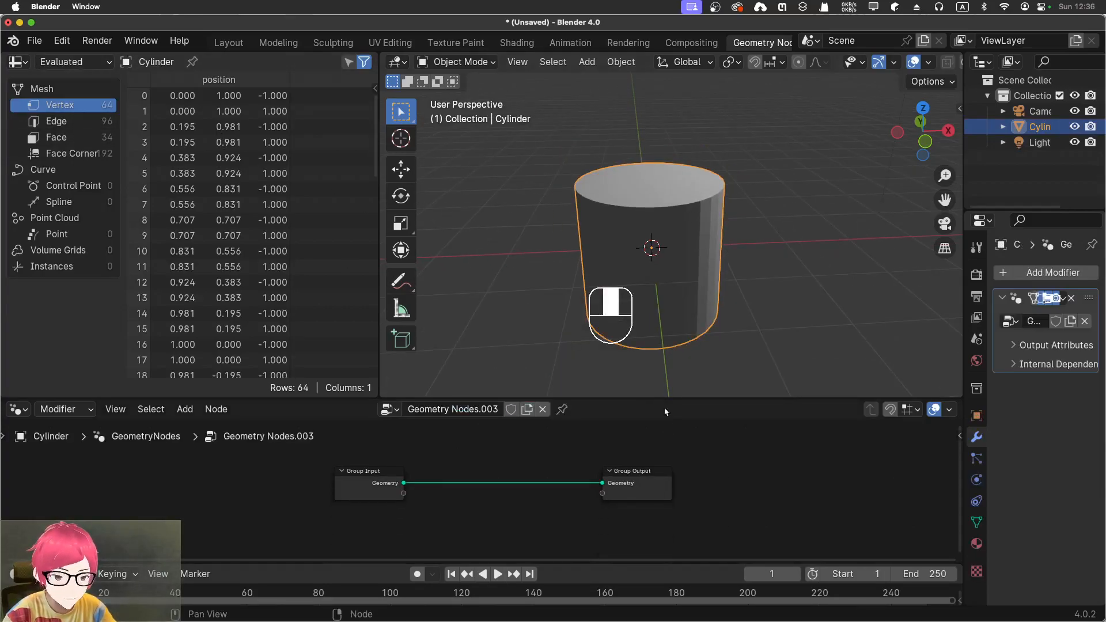
left_click_drag(651, 398, 658, 319)
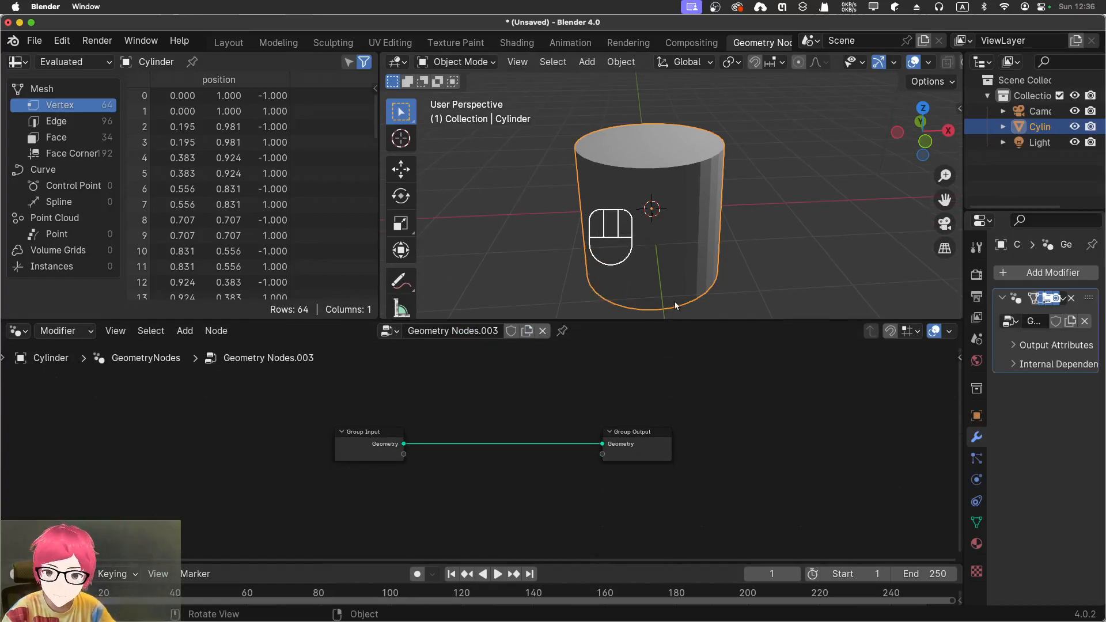
left_click(384, 432)
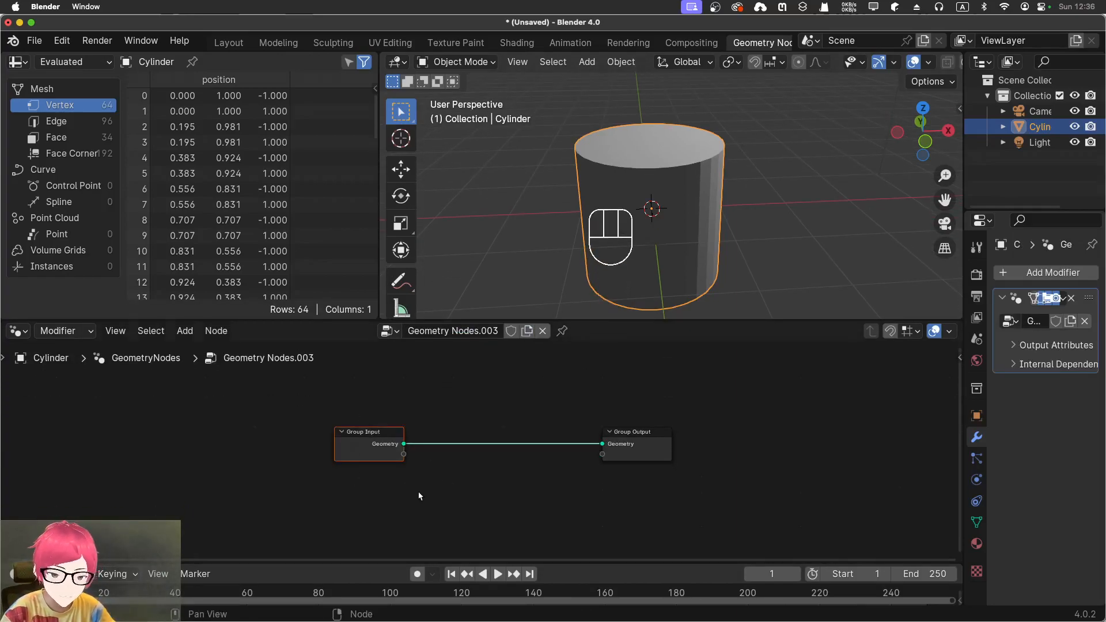
key("x")
left_click(551, 427)
- Add a Cylinder mesh primitive node and place it to the left of the Group Output node
key("shift+a")
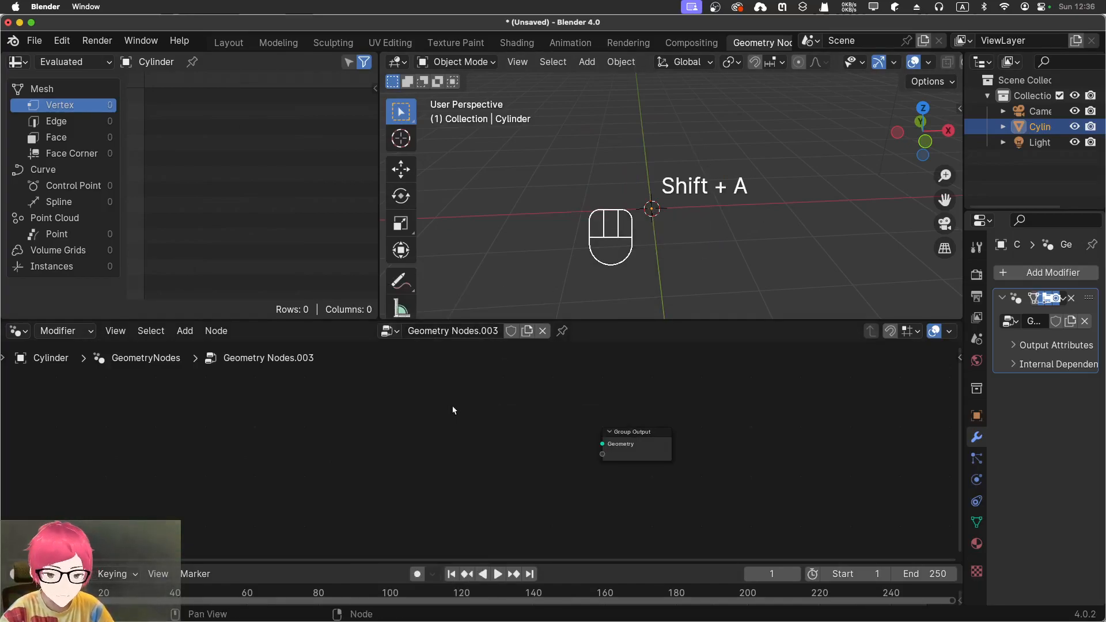
key("shift+a")
mouse_move(471, 300)
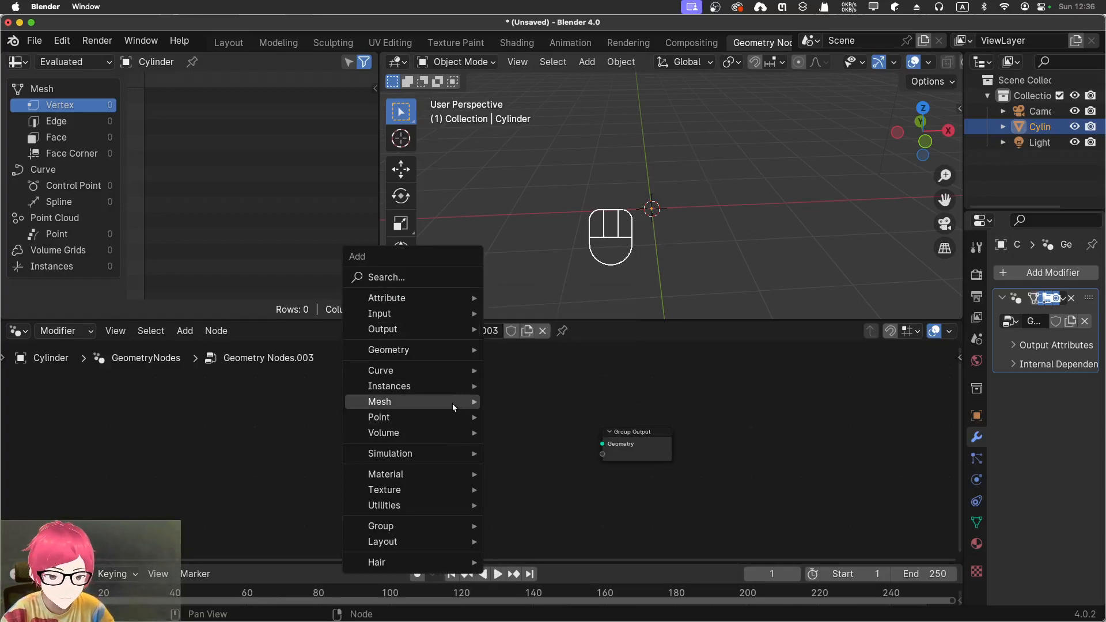
mouse_move(451, 402)
mouse_move(553, 470)
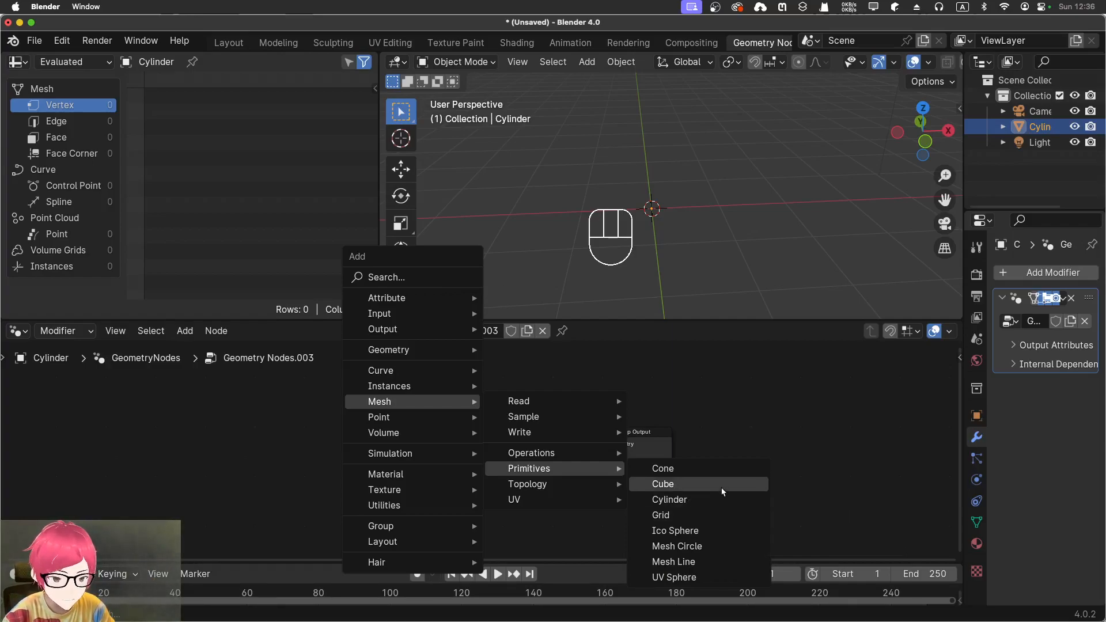
left_click(713, 500)
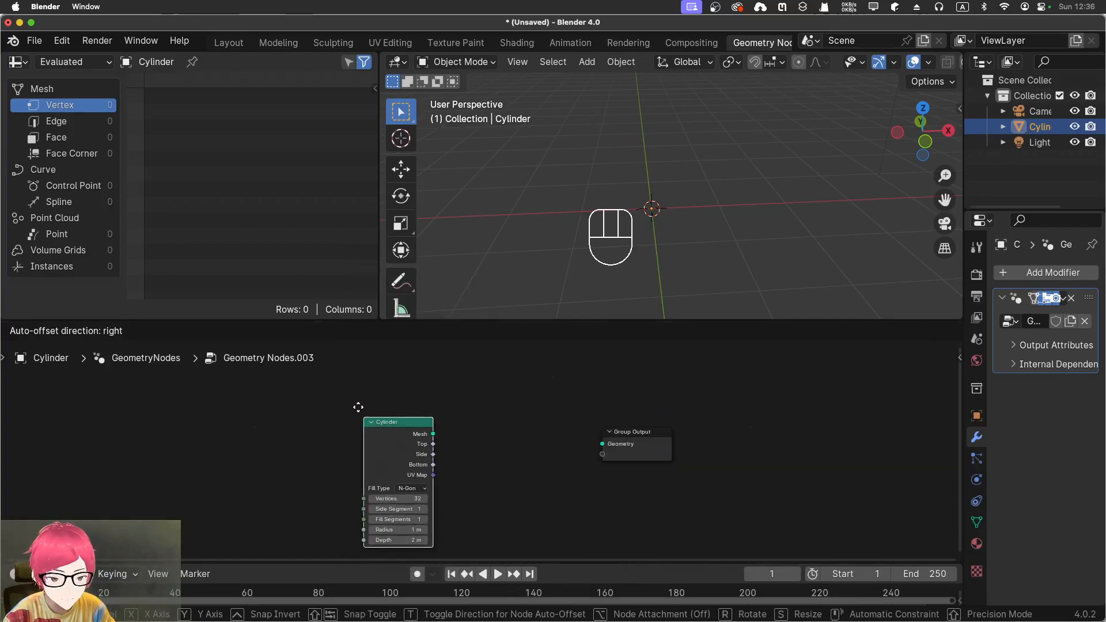
left_click(353, 392)
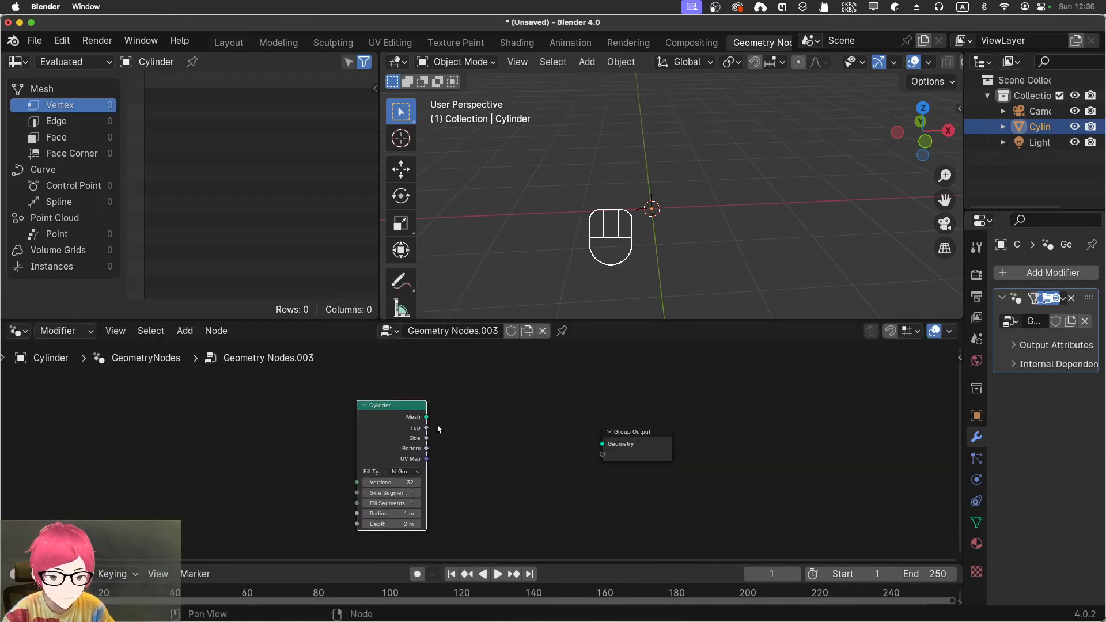
- Connect the Cylinder node's Mesh output to the Group Output node's Geometry input
left_click_drag(426, 417, 602, 444)
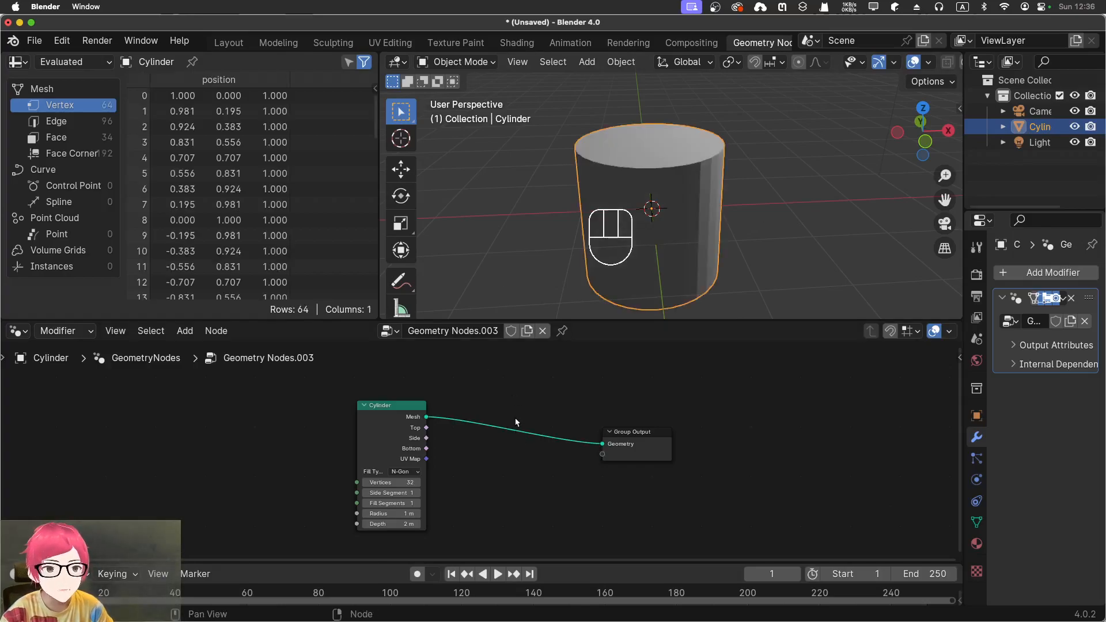
key("shift+a")
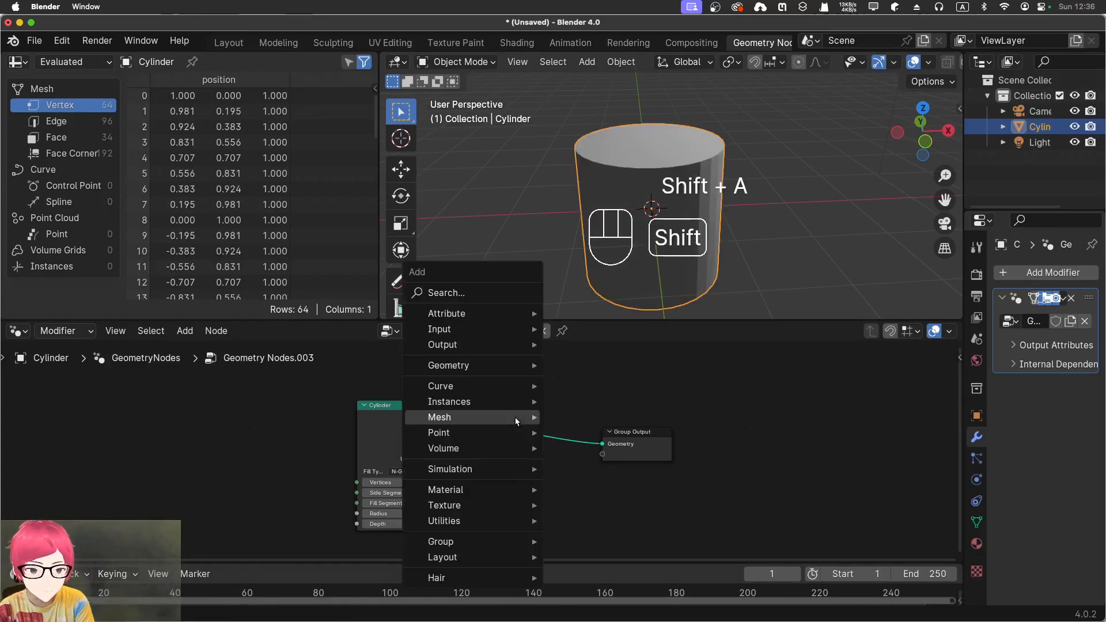
mouse_move(515, 417)
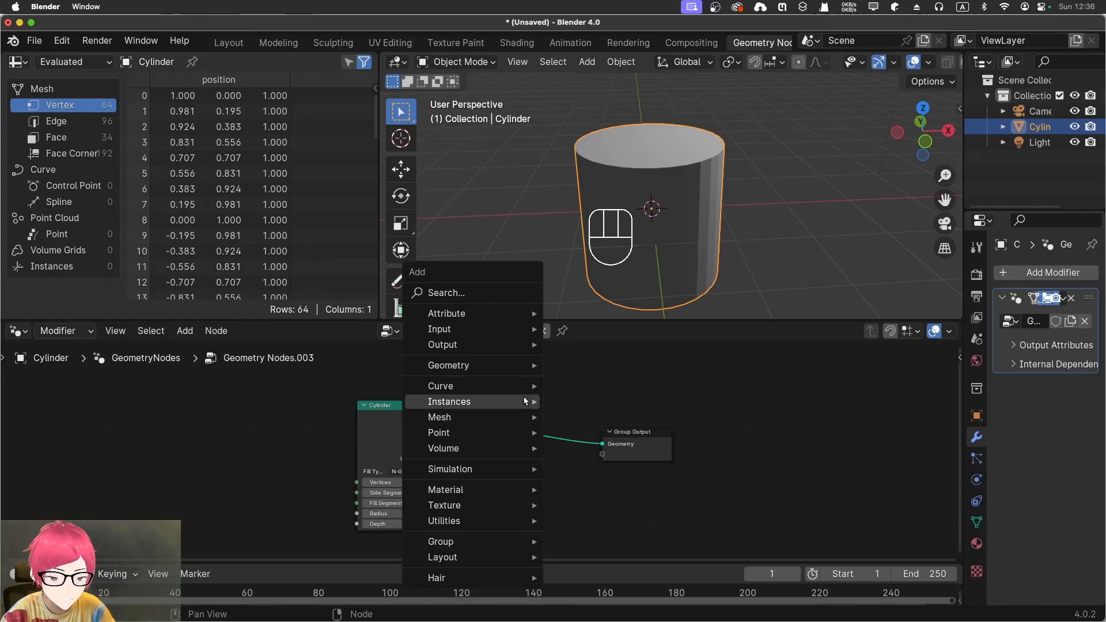
mouse_move(524, 392)
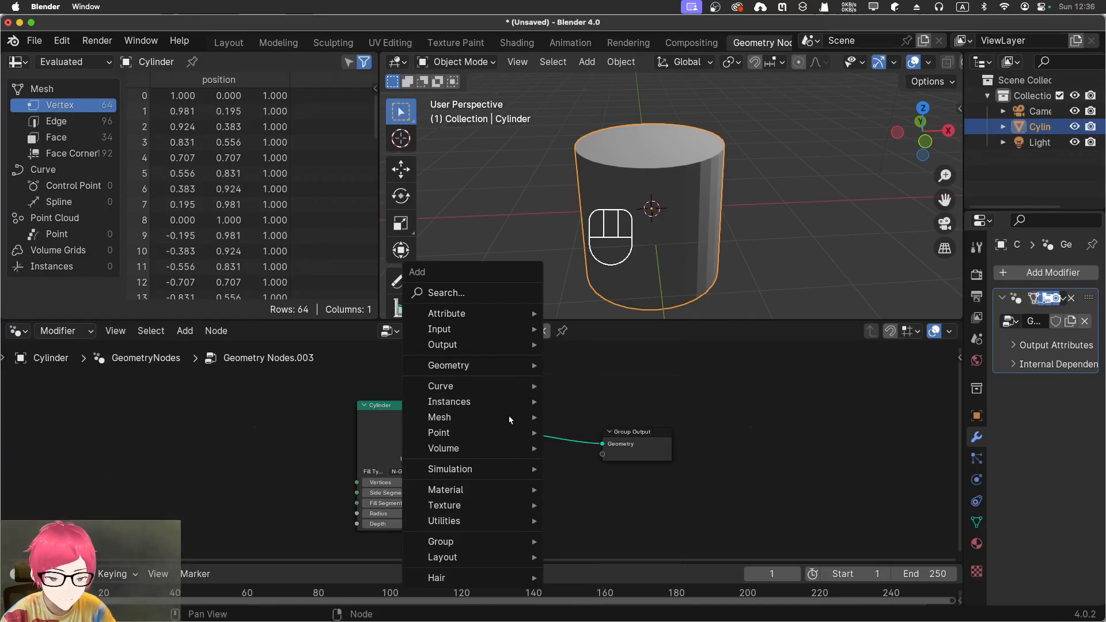
left_click(447, 293)
type("tran")
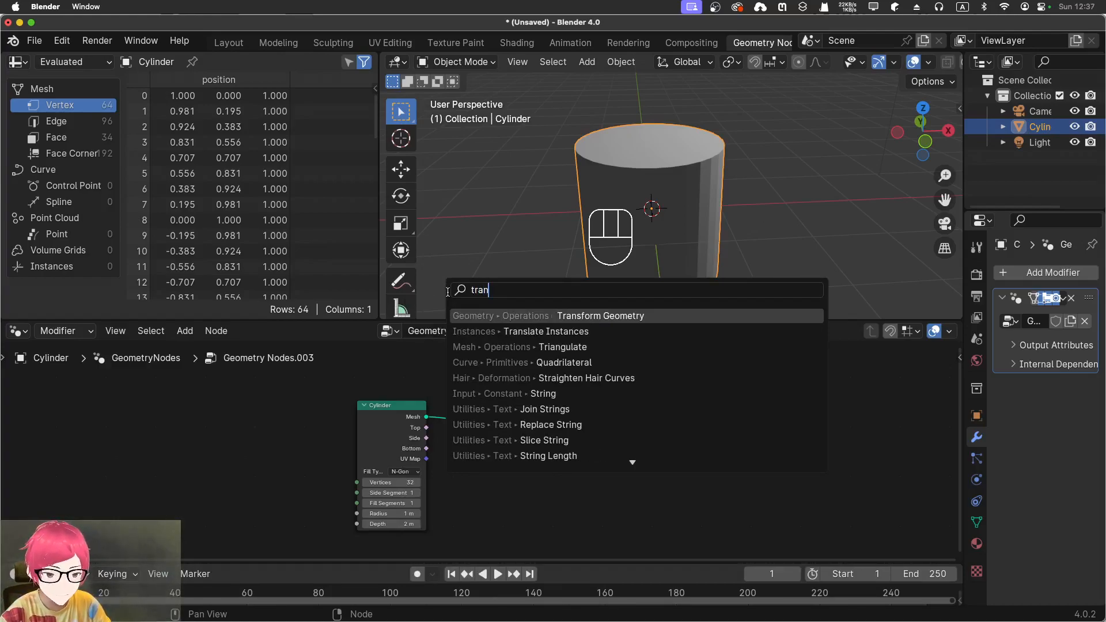
type("s")
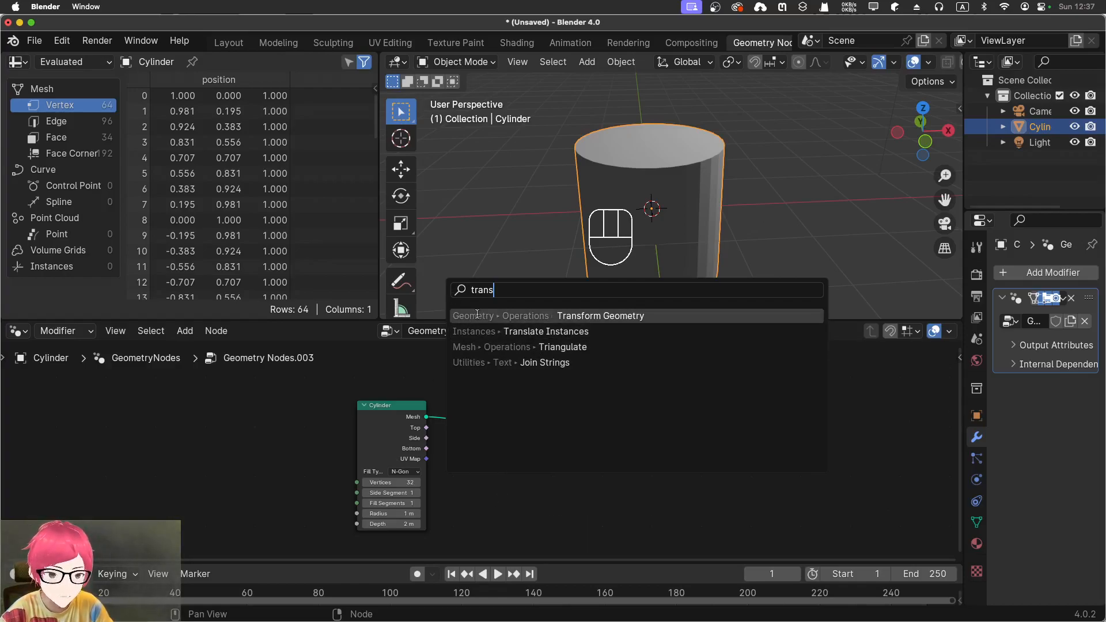
key("Escape")
- Insert a Transform Geometry node on the link between the Cylinder and Group Output nodes
key("shift+a")
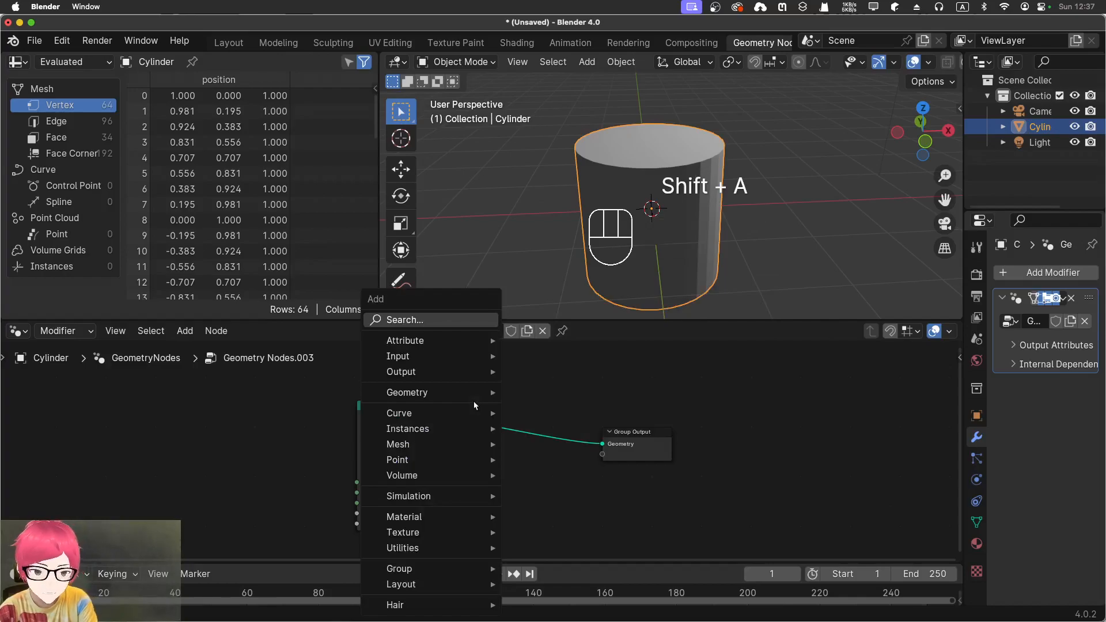
mouse_move(563, 449)
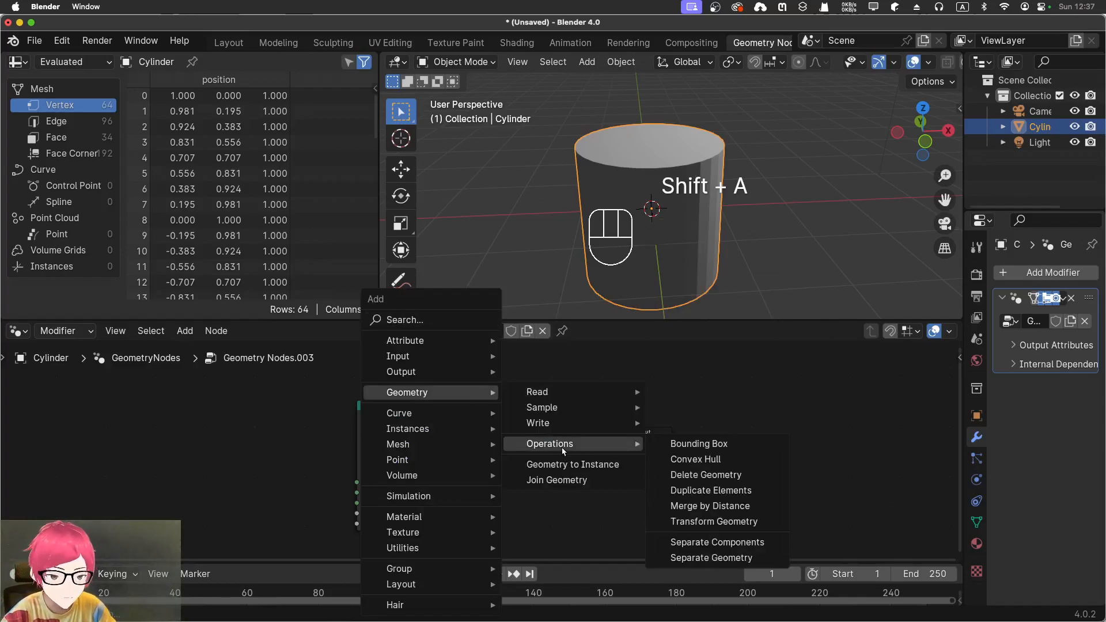
left_click(720, 522)
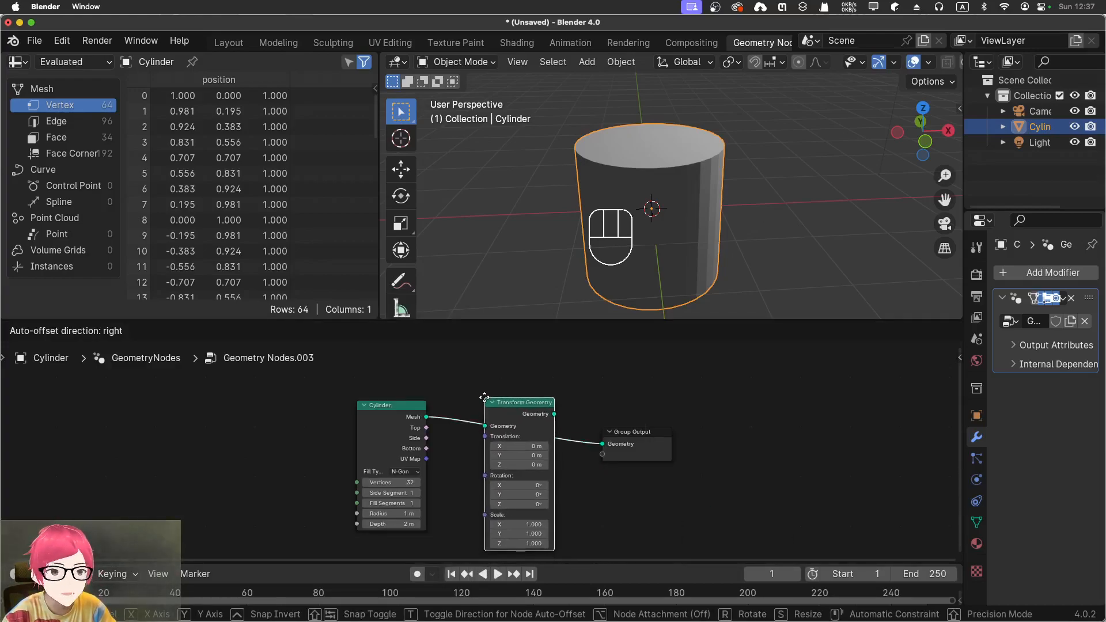
left_click(483, 394)
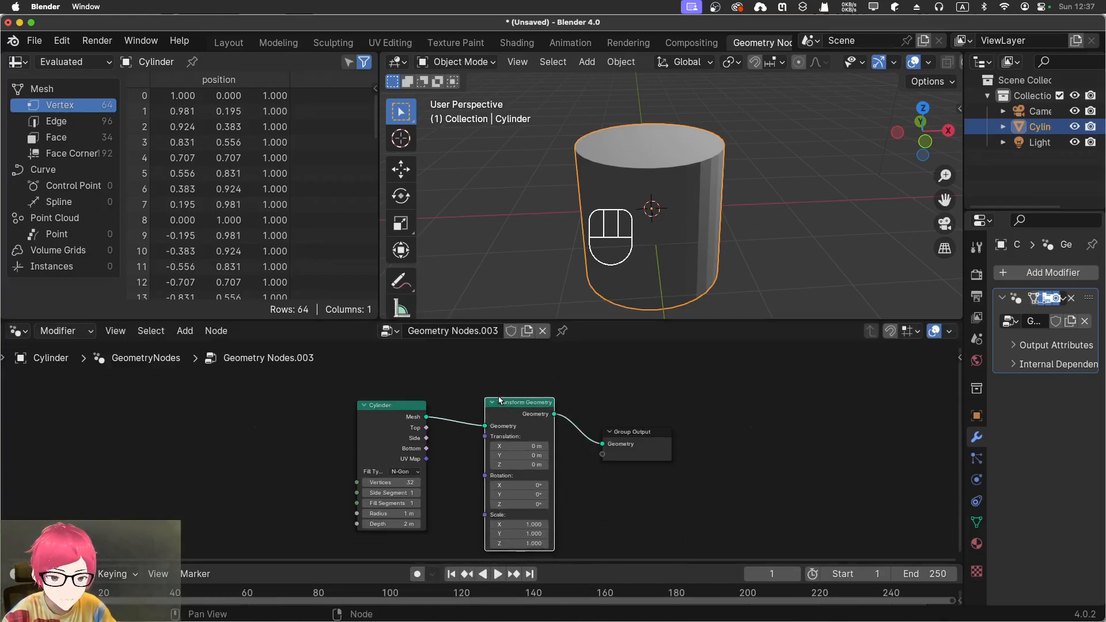
- Try a 2.5 m X translation on the Transform Geometry node and reset the X value to 0 m
scroll(507, 403, "up", 2)
scroll(439, 463, "down", 2)
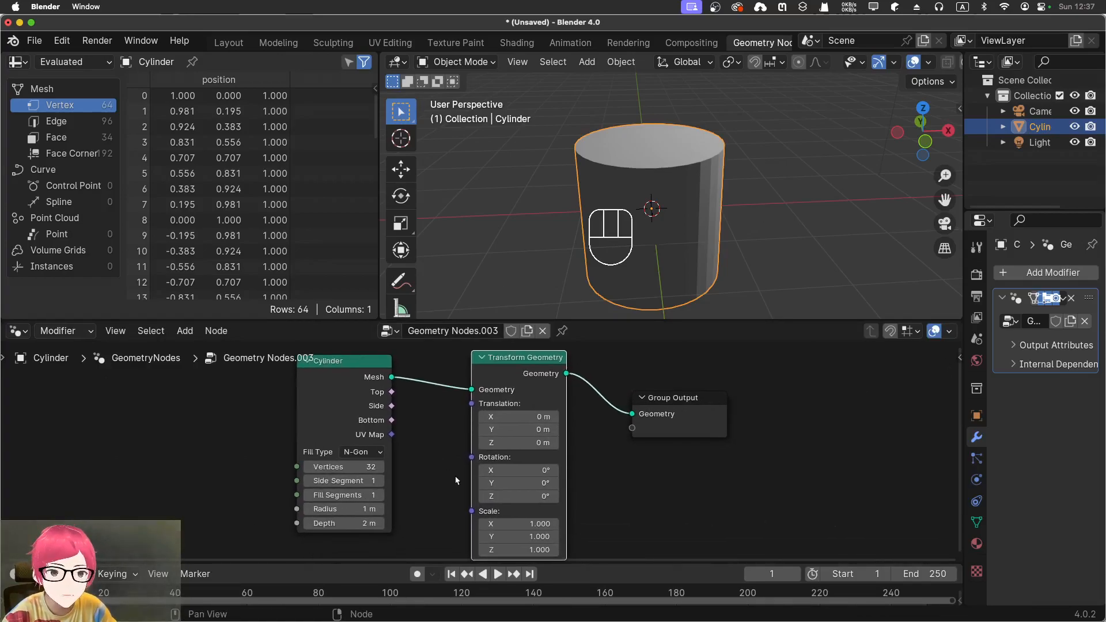
left_click_drag(539, 416, 561, 419)
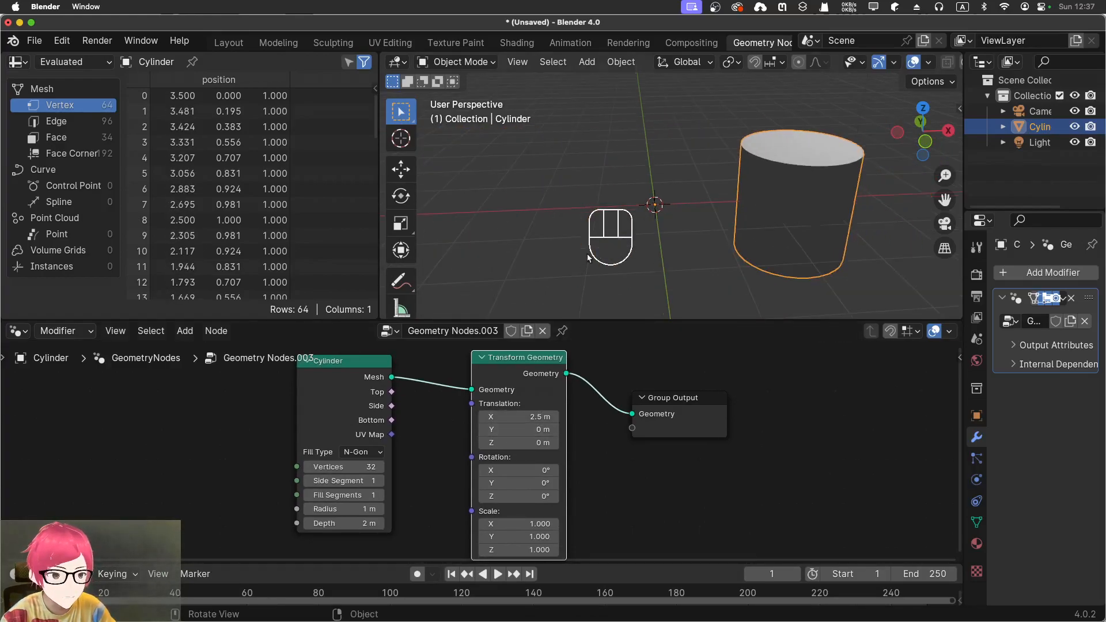
double_click(537, 415)
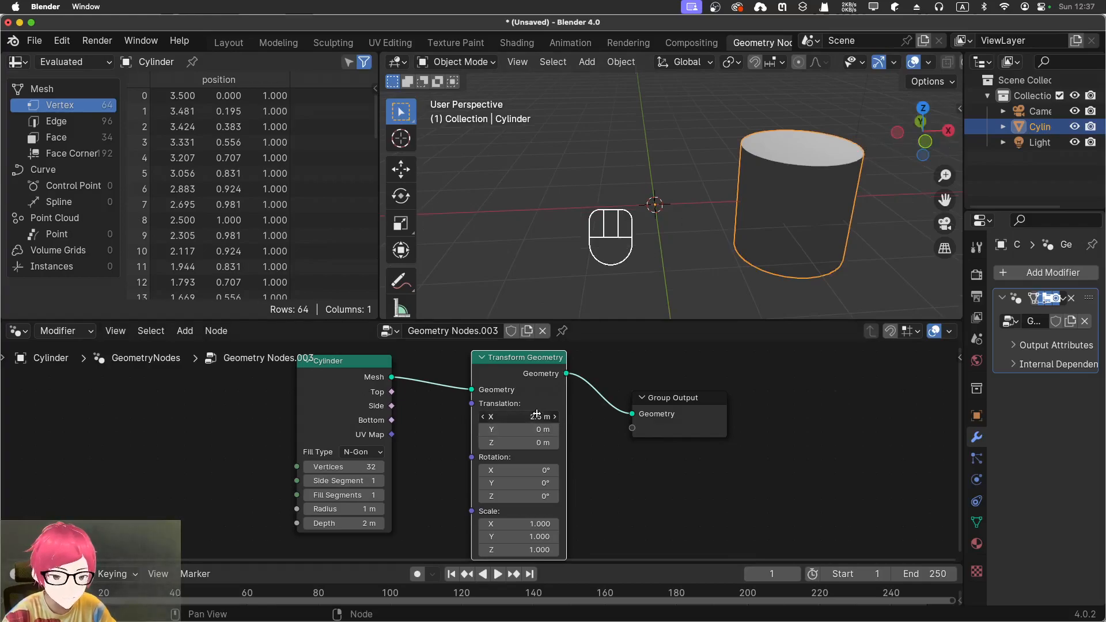
type("0")
key("Return")
- Try out the Transform Geometry node's Y and Z translation and reset both values to 0 m
mouse_move(530, 429)
left_mouse_down()
mouse_move(547, 429)
mouse_move(518, 429)
mouse_move(531, 430)
mouse_move(513, 442)
mouse_move(528, 439)
left_mouse_up()
left_click(531, 430)
type("0")
key("Return")
type("0")
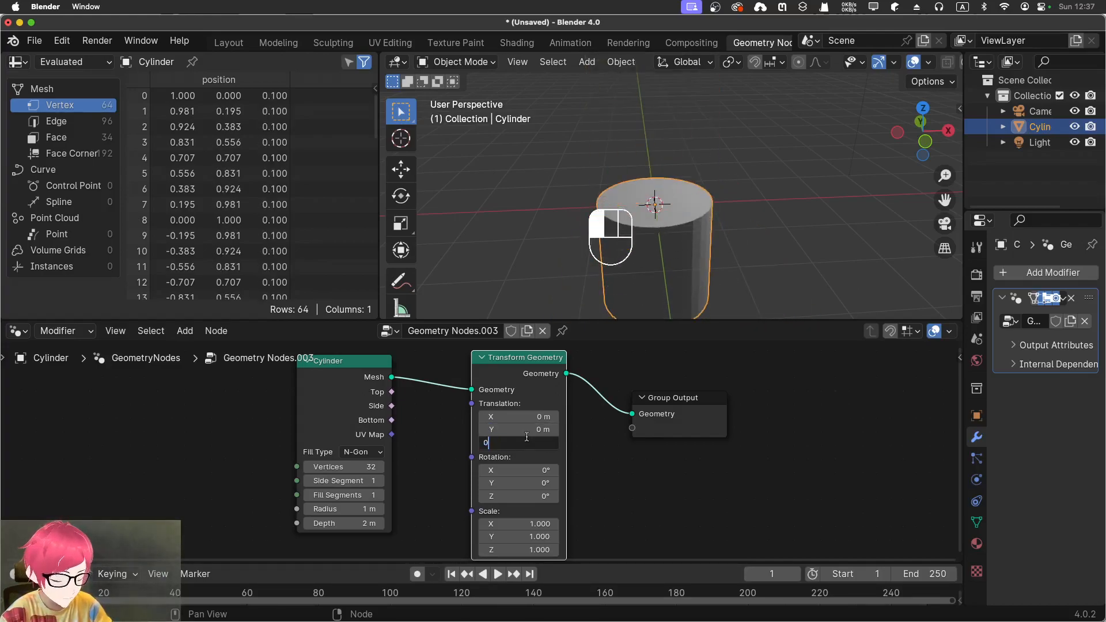
key("Return")
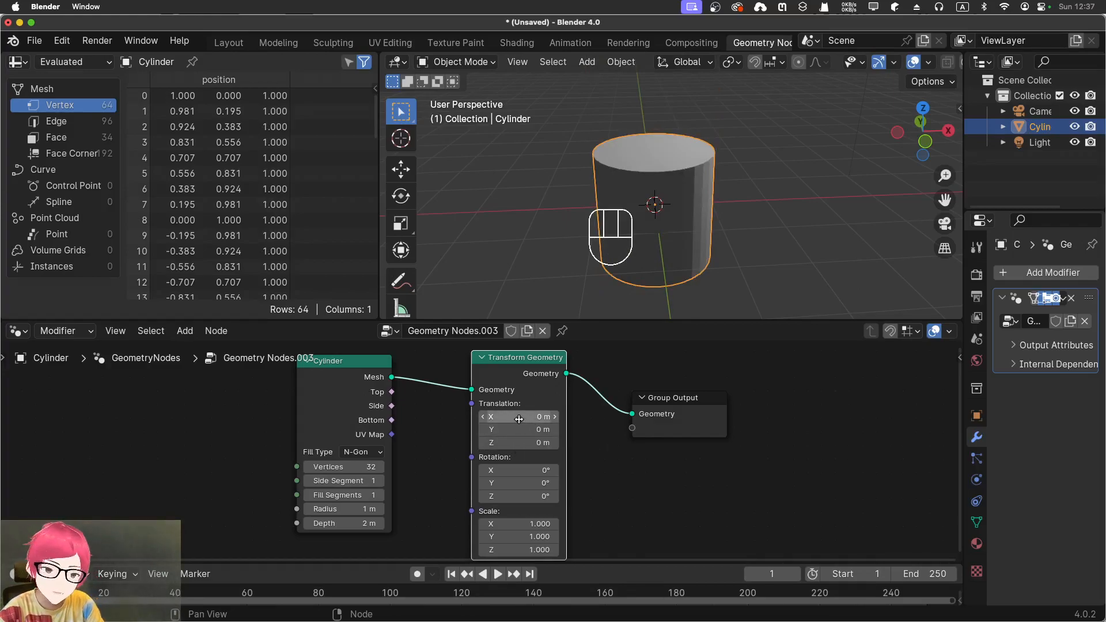
- Tilt the cylinder by raising the Transform Geometry node's X rotation to about 17.6°
left_click_drag(510, 465, 596, 393)
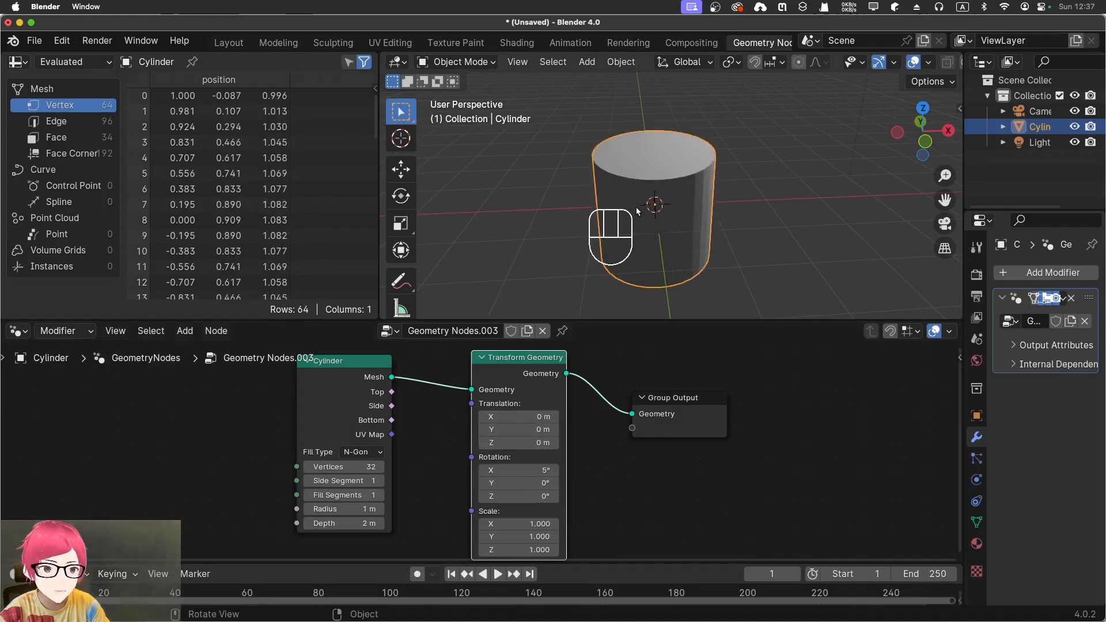
left_click(511, 472)
left_click_drag(510, 472, 552, 476)
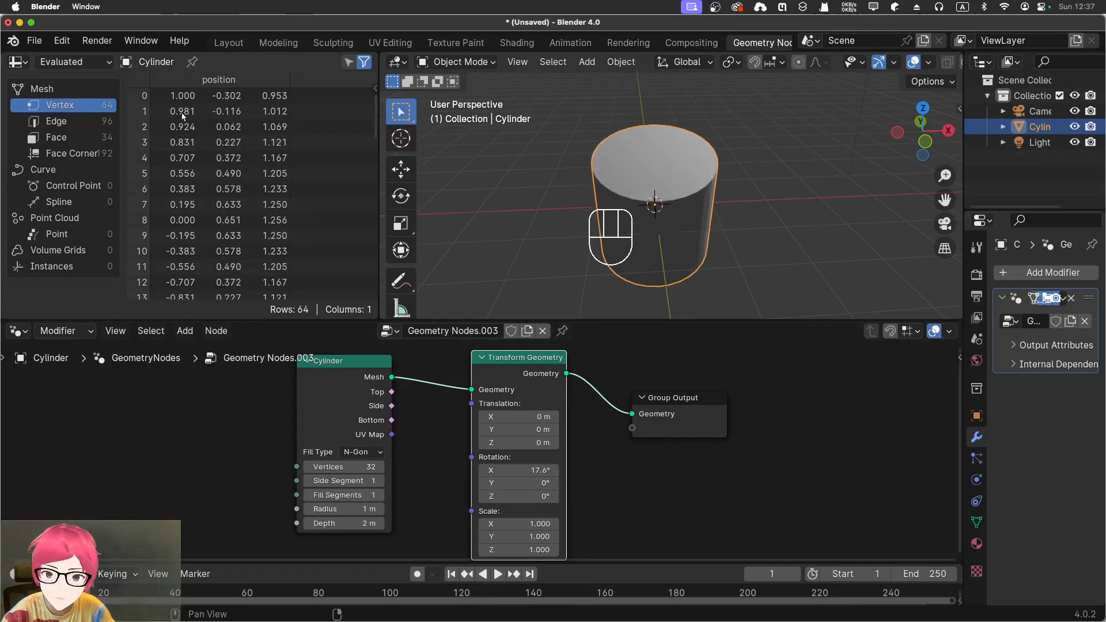
- Inspect the cylinder's edge and face data in the spreadsheet and return to the vertex data
left_click(63, 121)
left_click(76, 141)
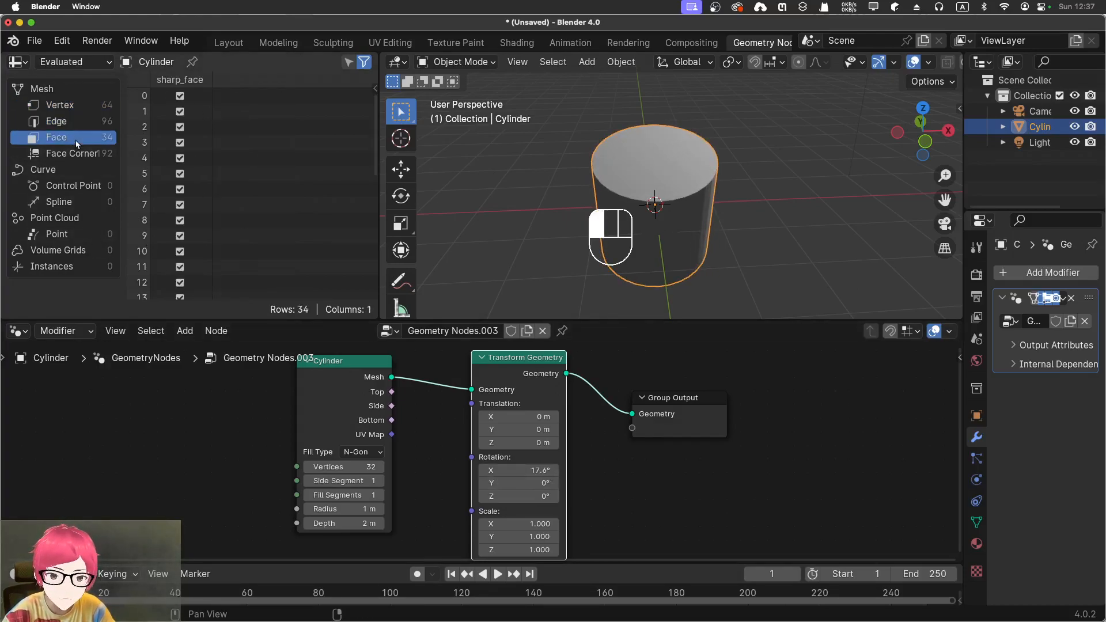
left_click(74, 108)
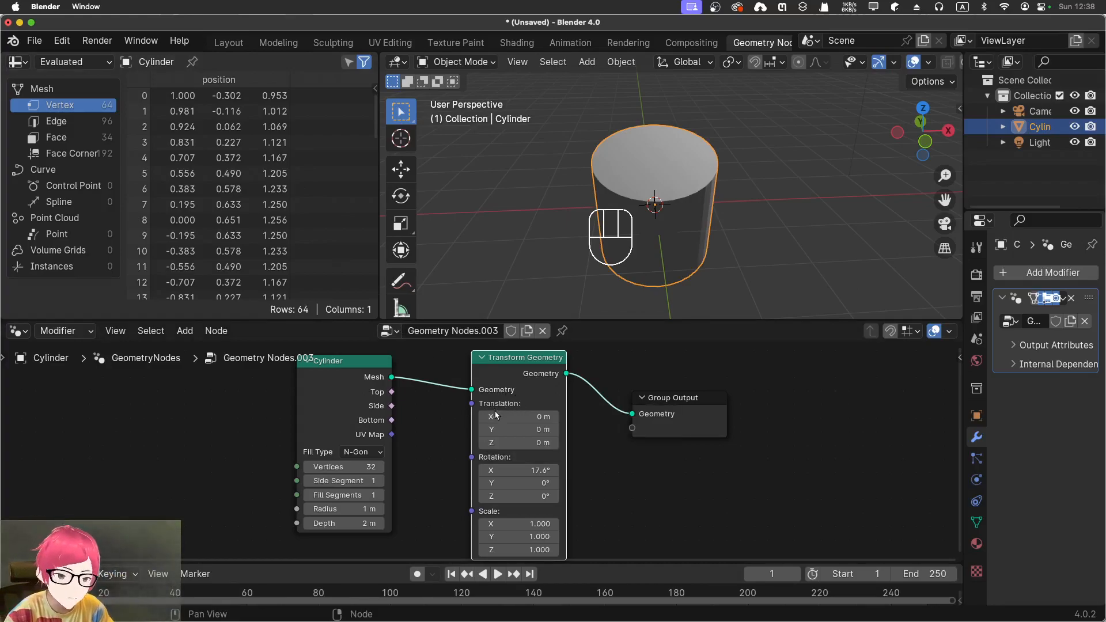
- Try a Y rotation of about 33.1° on the Transform Geometry node and reset the Y and X rotations to 0°
left_click_drag(521, 482, 721, 485)
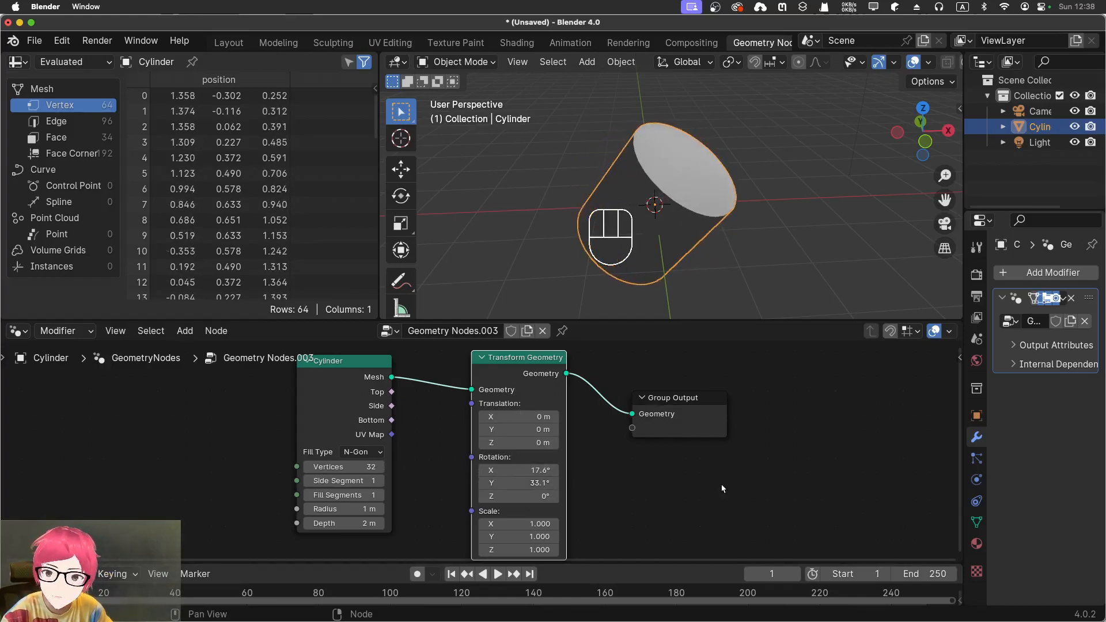
left_click(512, 484)
type("0")
key("Return")
left_click(517, 471)
type("0")
key("Return")
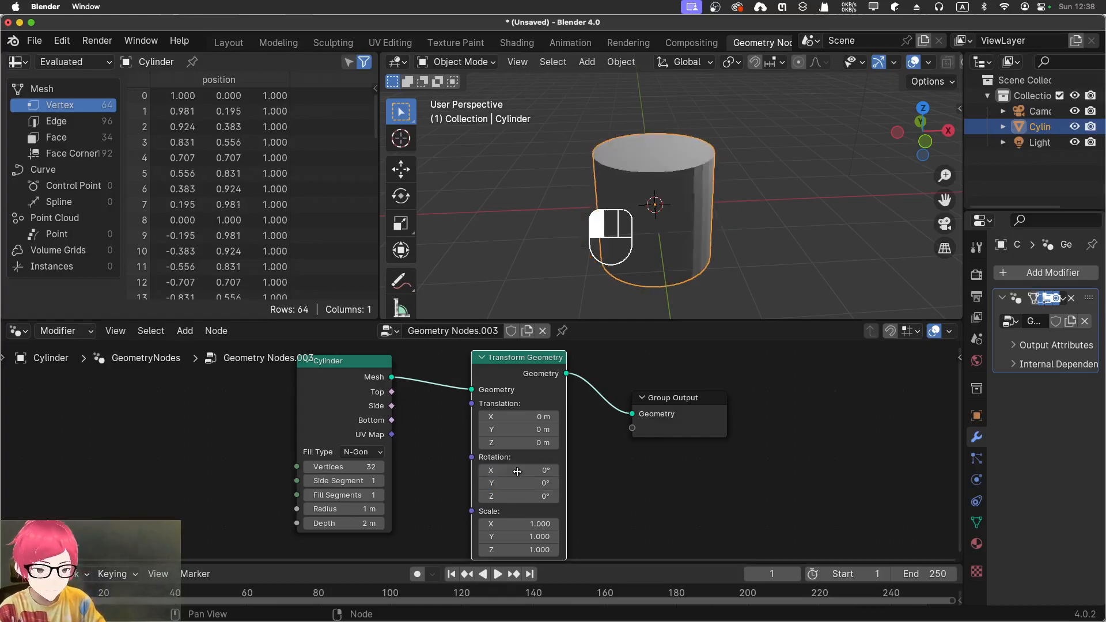
- Try stretching the cylinder with an X scale of 1.9 in the Transform Geometry node and reset it to 1
left_click(543, 524)
type("3.9")
key("Return")
left_click_drag(543, 524, 516, 524)
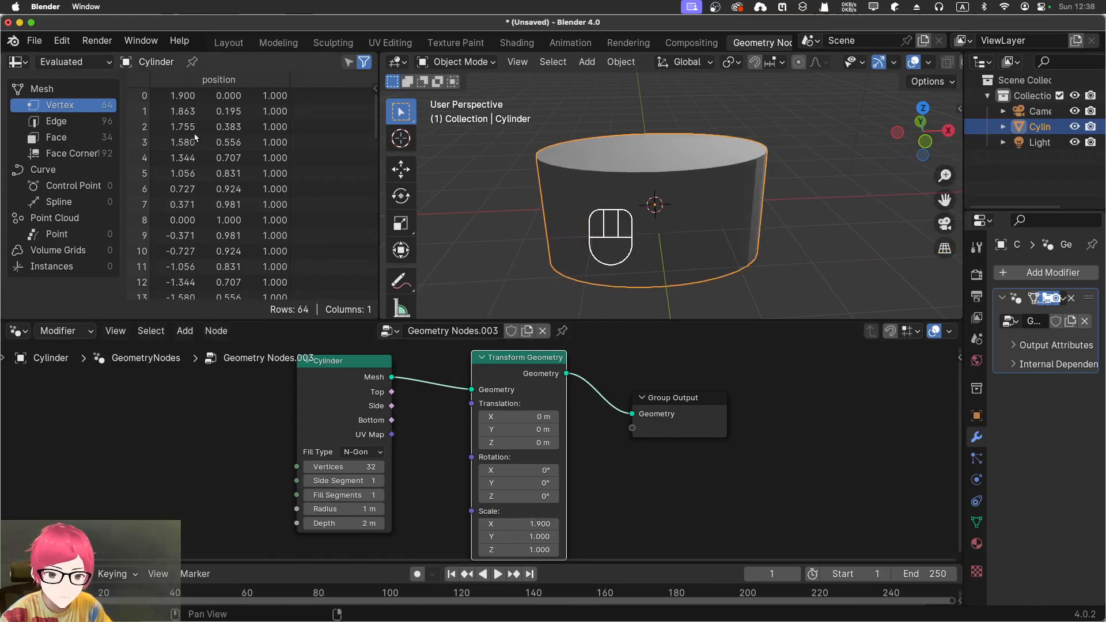
left_click(522, 521)
type("1")
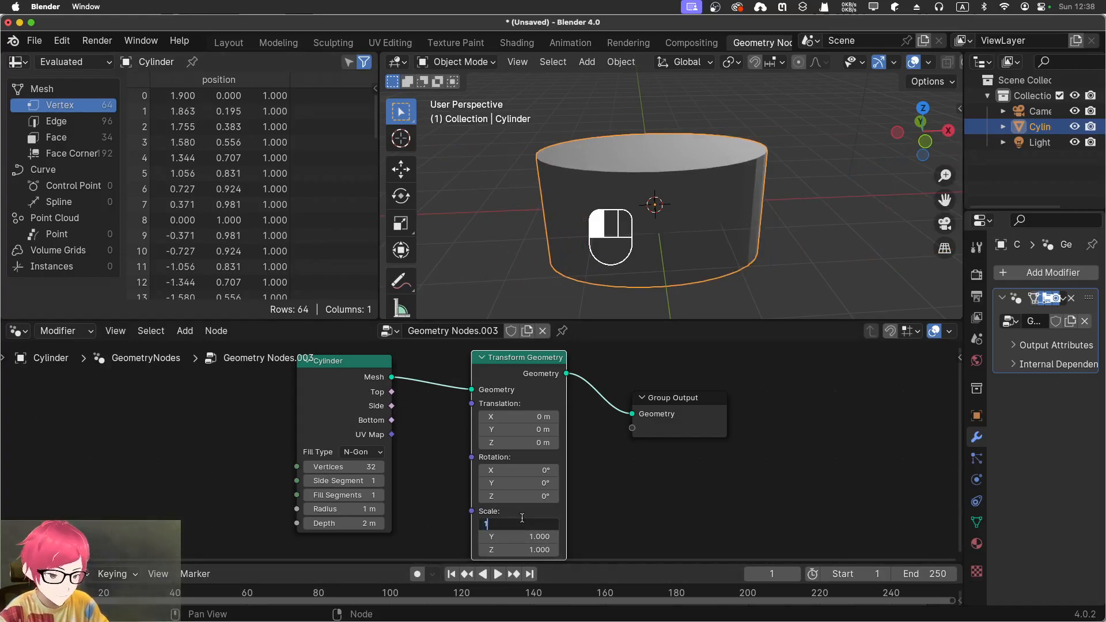
key("Return")
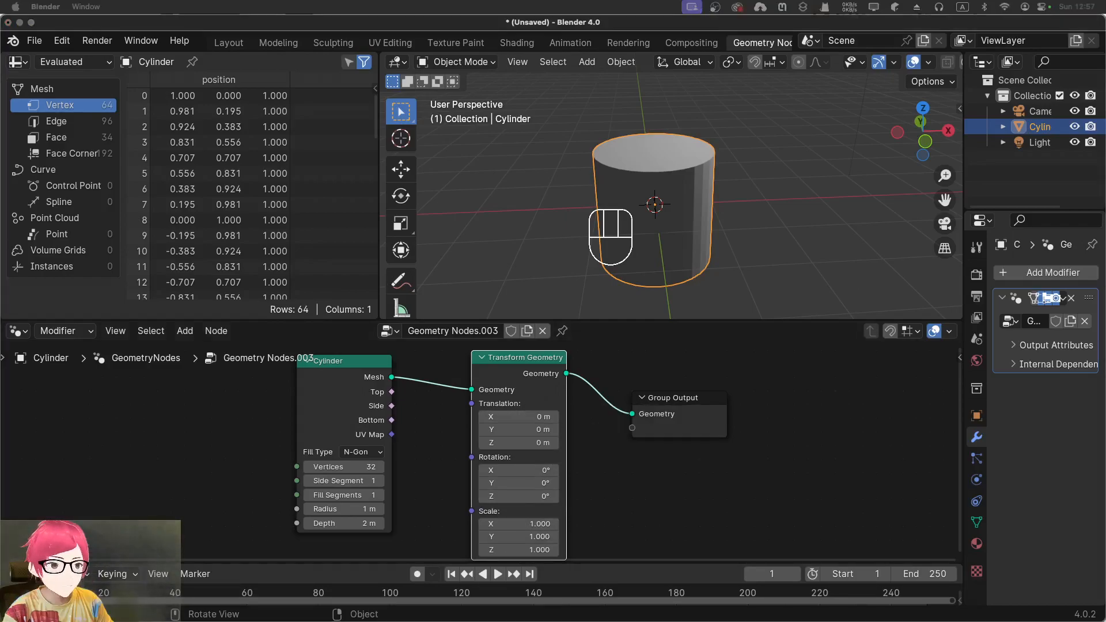
- Deselect the Transform Geometry node, enlarge the node editor area and make free space above the existing nodes
left_click(848, 433)
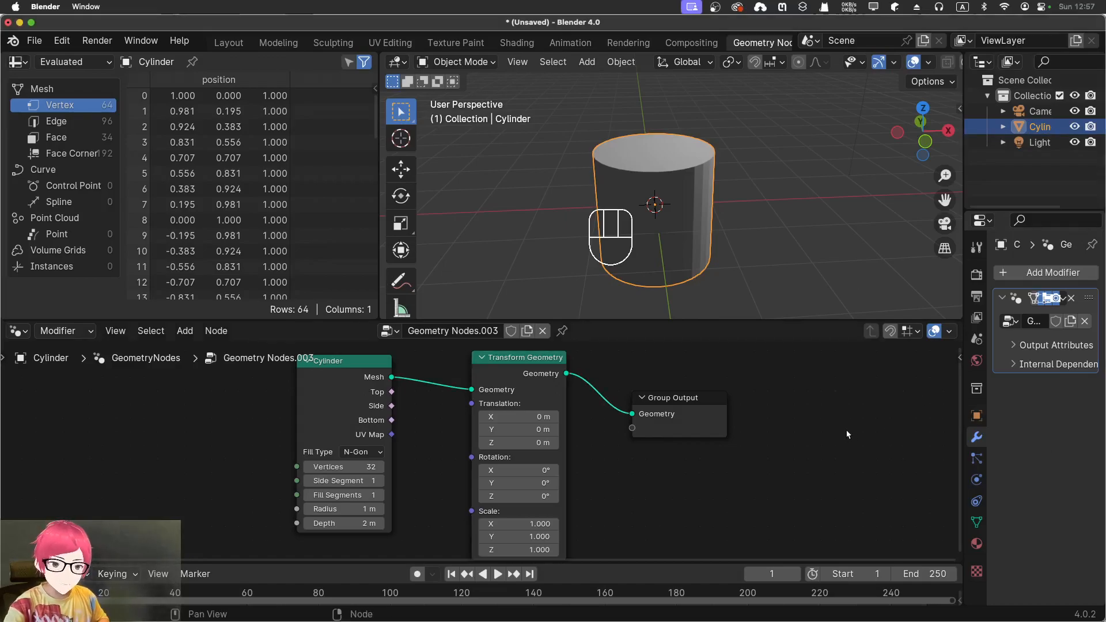
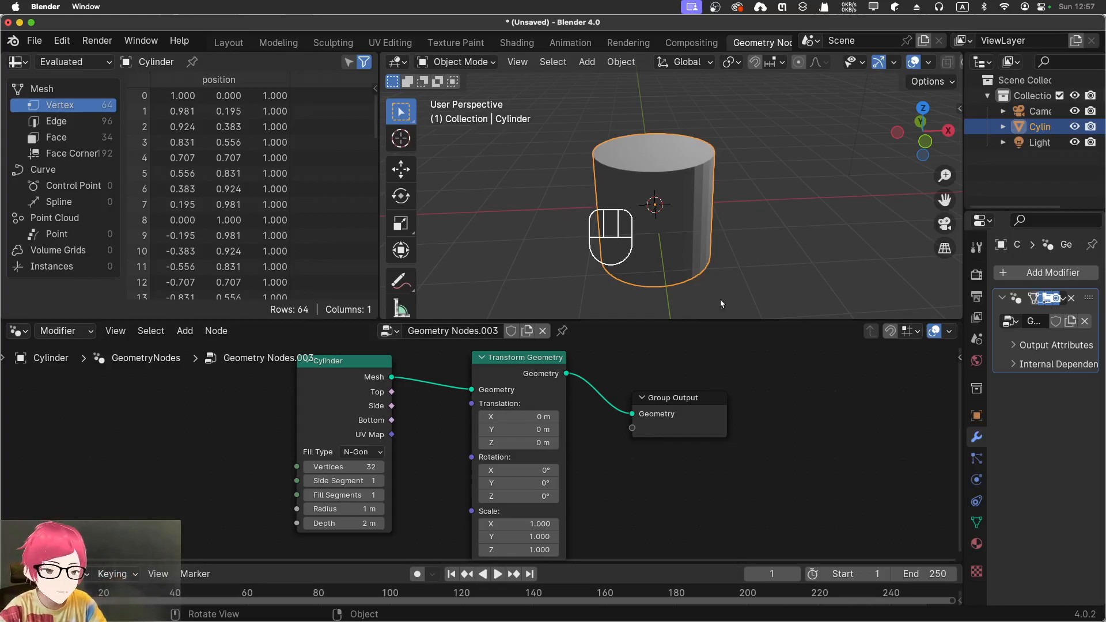
left_click_drag(586, 318, 586, 268)
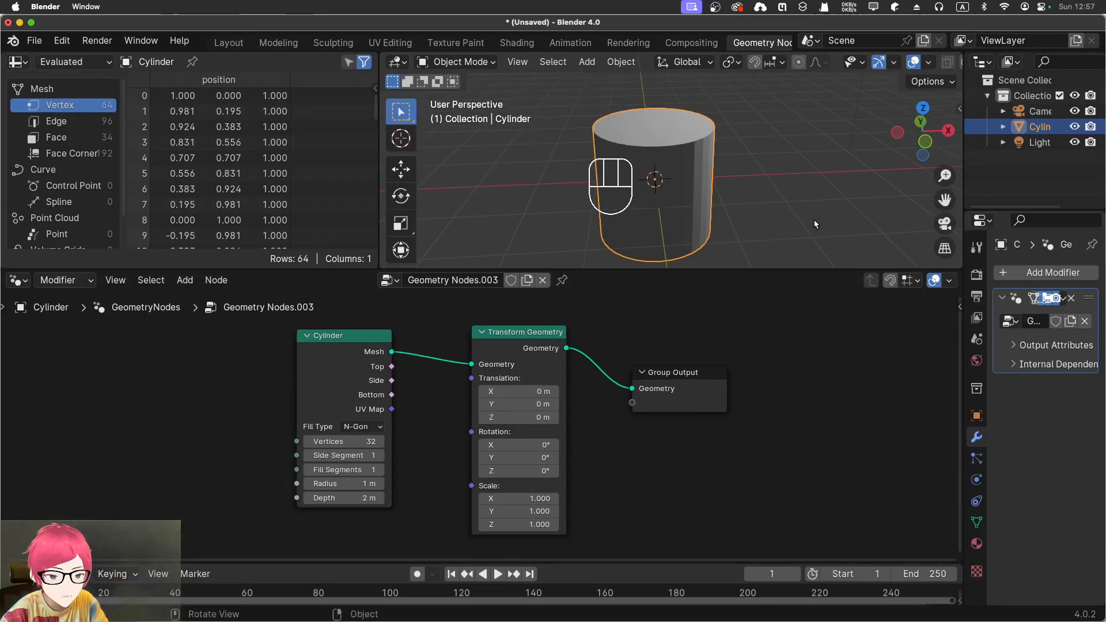
middle_click_drag(814, 219, 874, 210, "shift")
scroll(466, 342, "down", 2)
middle_click_drag(438, 337, 461, 387, "shift")
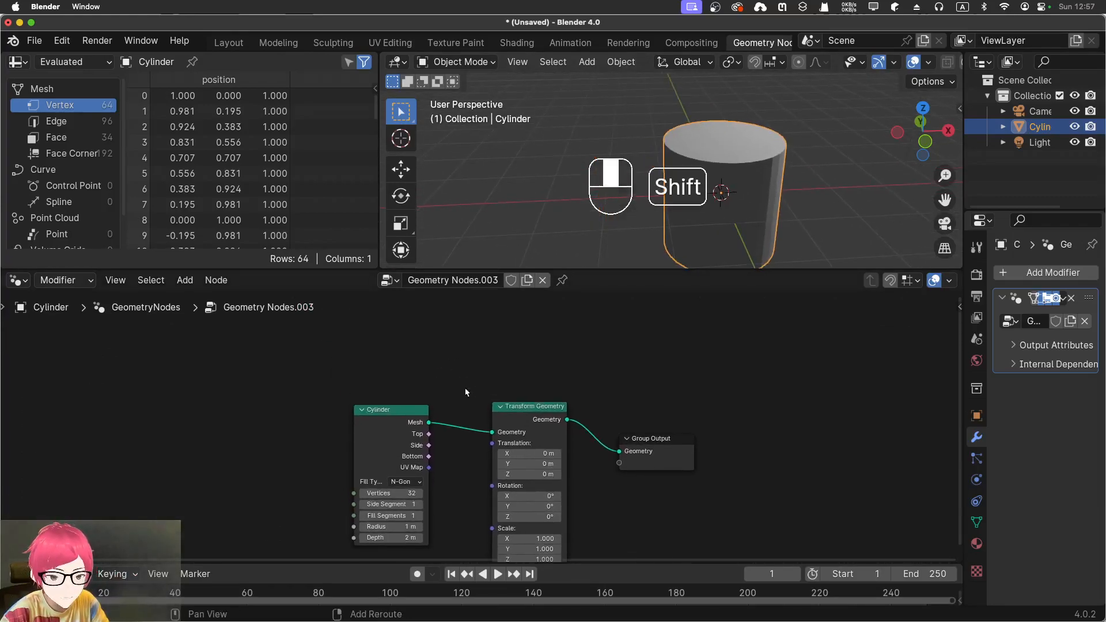
scroll(536, 328, "up", 1)
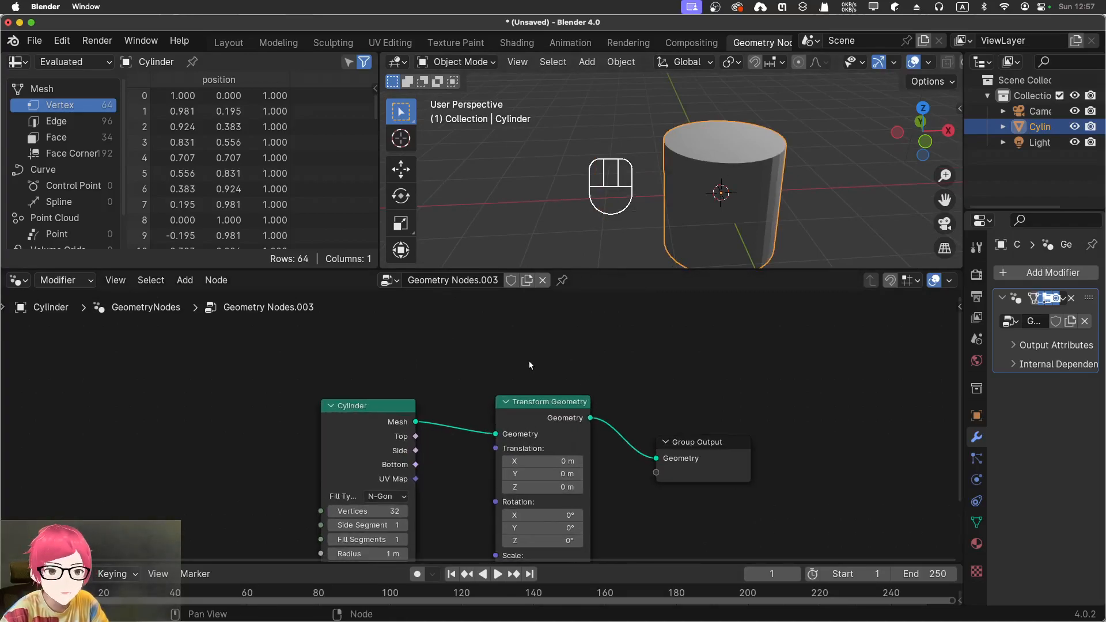
scroll(529, 361, "up", 1)
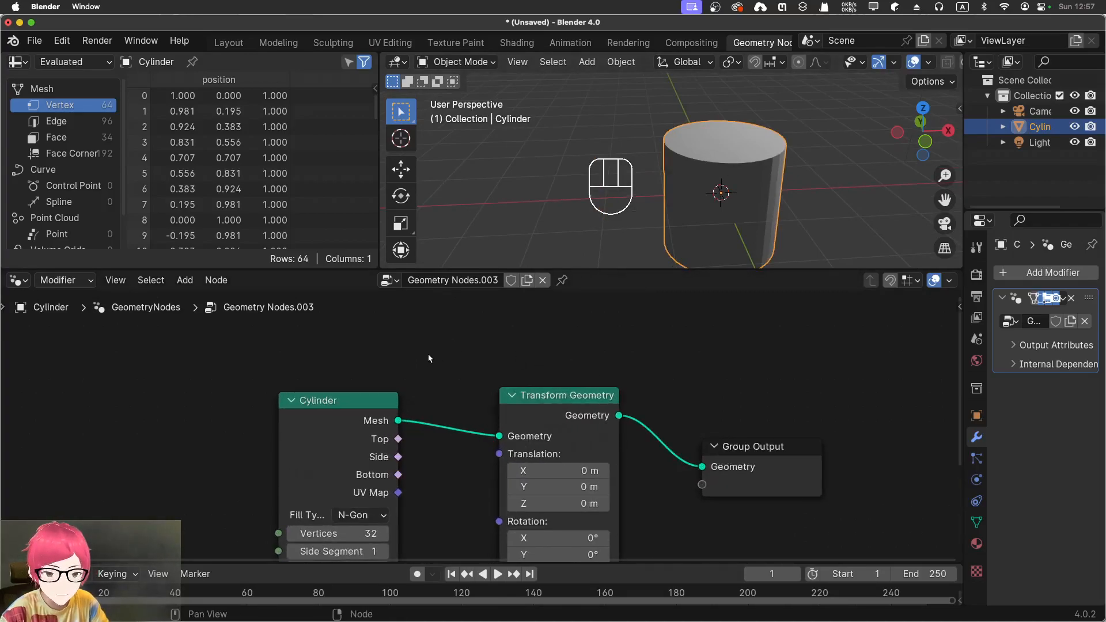
- Add a Cube mesh primitive node and place it above the Cylinder node
key("shift+a")
mouse_move(330, 376)
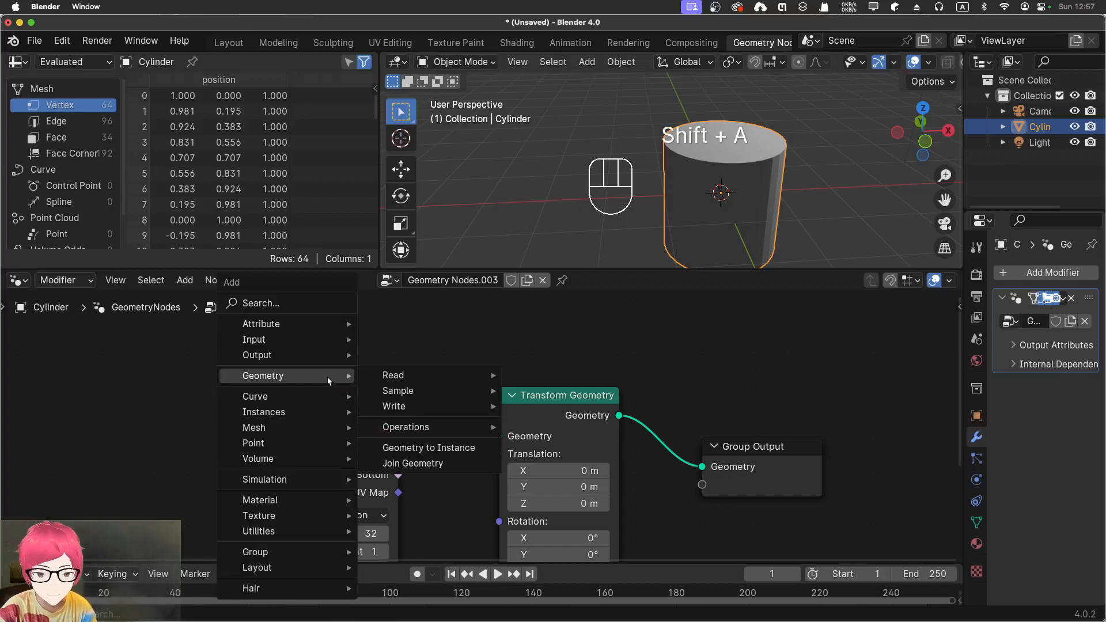
mouse_move(313, 427)
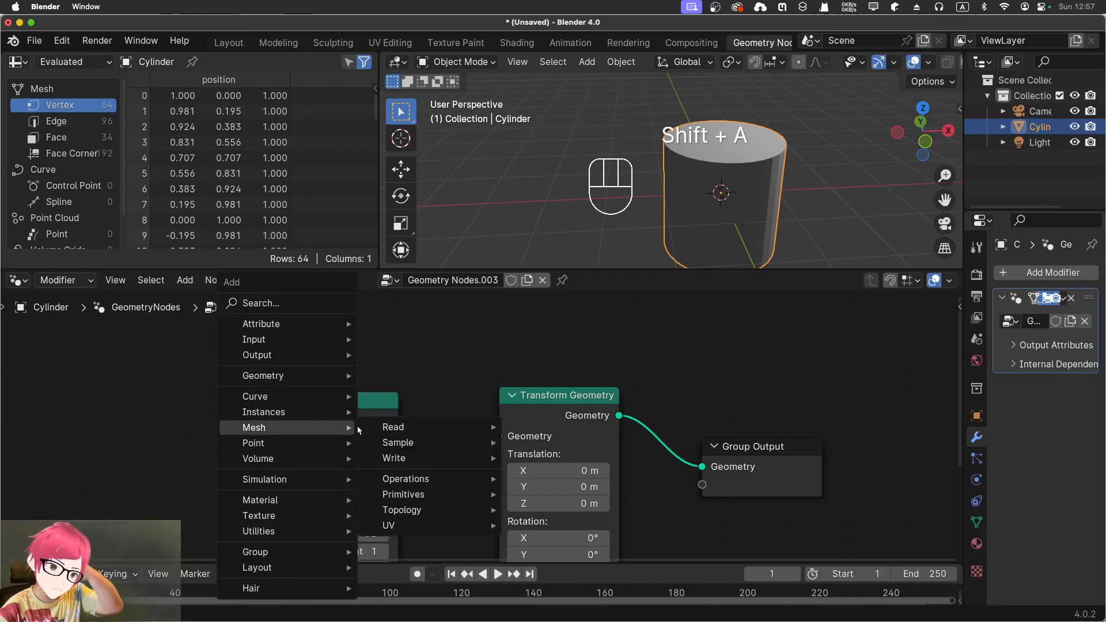
mouse_move(427, 494)
left_click(541, 401)
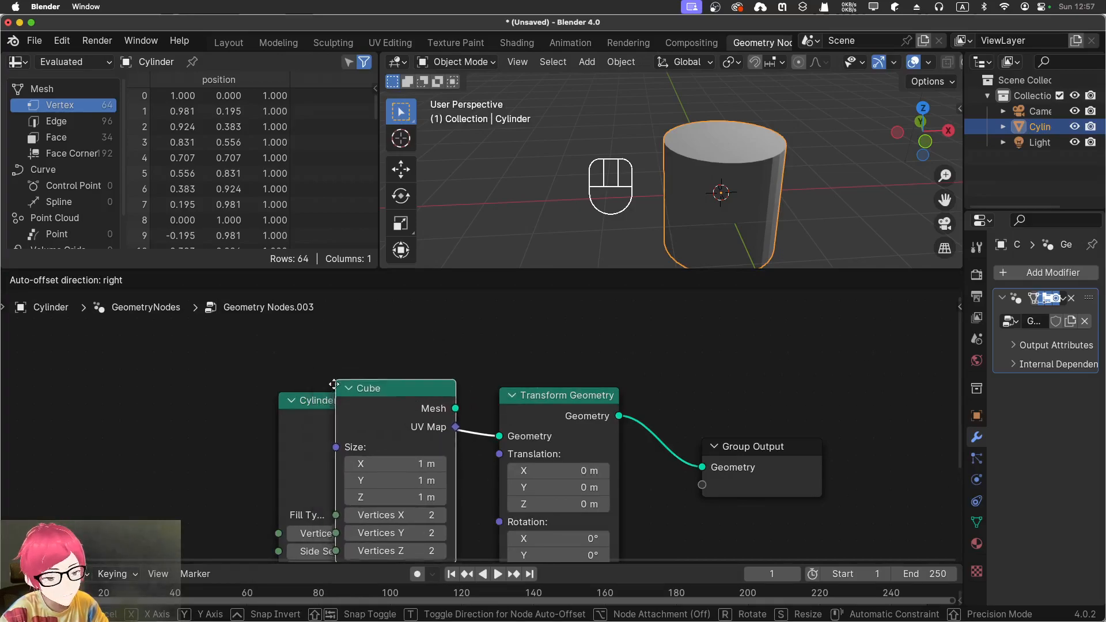
left_click(291, 312)
- Connect the Cube node's Mesh output to the Transform Geometry node's Geometry input and enlarge the node editor further
left_click_drag(503, 326, 318, 357)
scroll(510, 377, "down", 6)
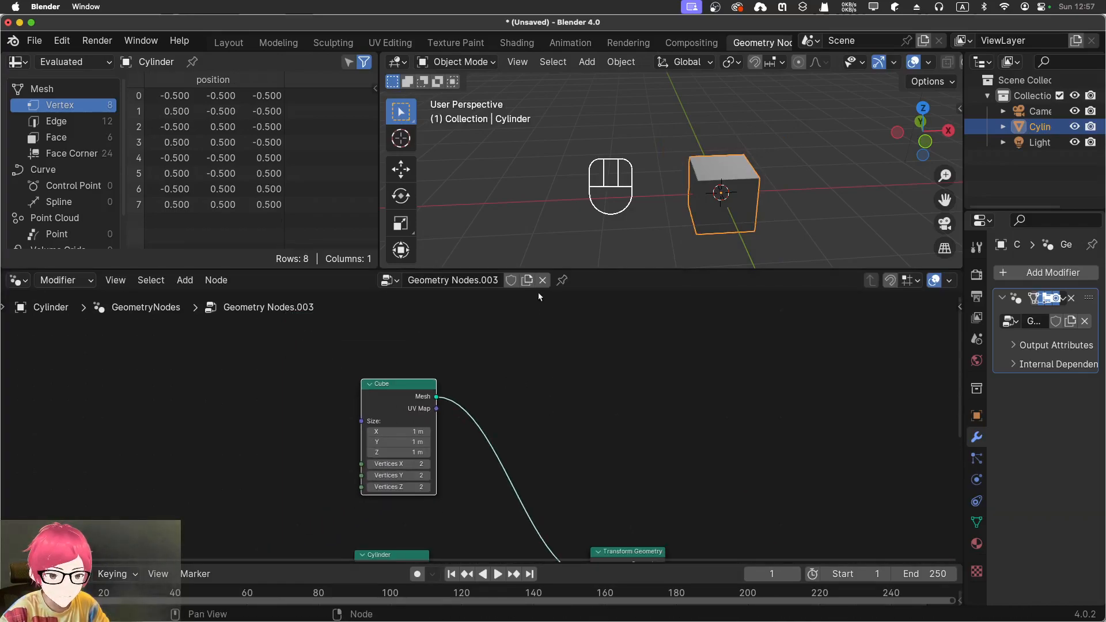
left_click_drag(538, 269, 538, 212)
middle_click_drag(605, 388, 469, 304)
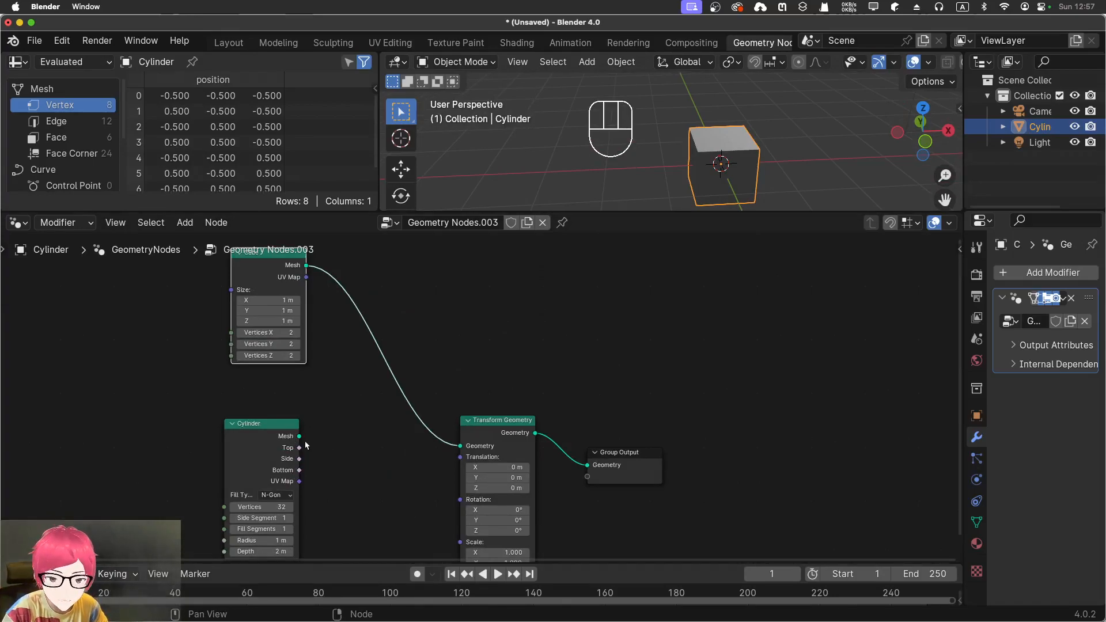
- Connect the Cylinder node's Mesh output to the Transform Geometry node's Geometry input and nudge the Transform Geometry node closer to the Cylinder
left_click_drag(299, 436, 464, 447)
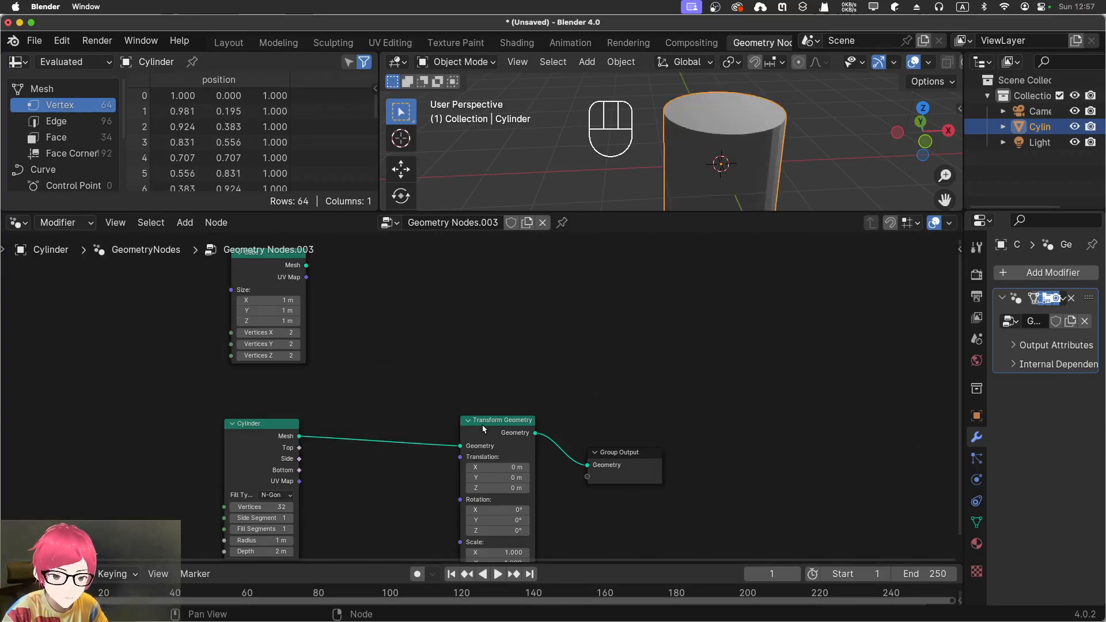
left_click_drag(490, 424, 482, 422)
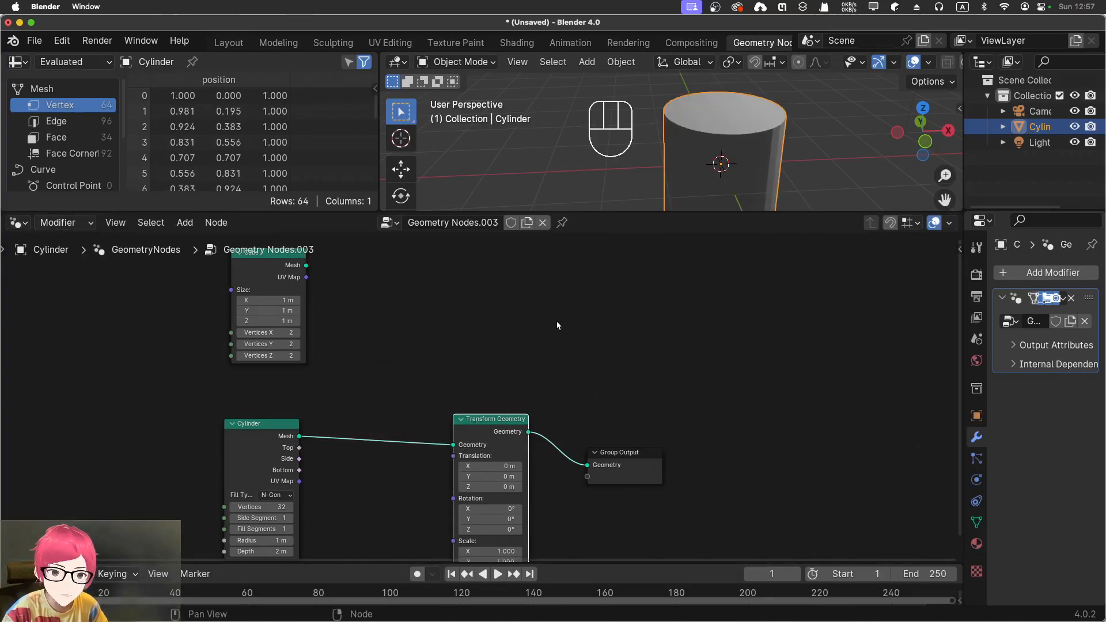
key("shift+a")
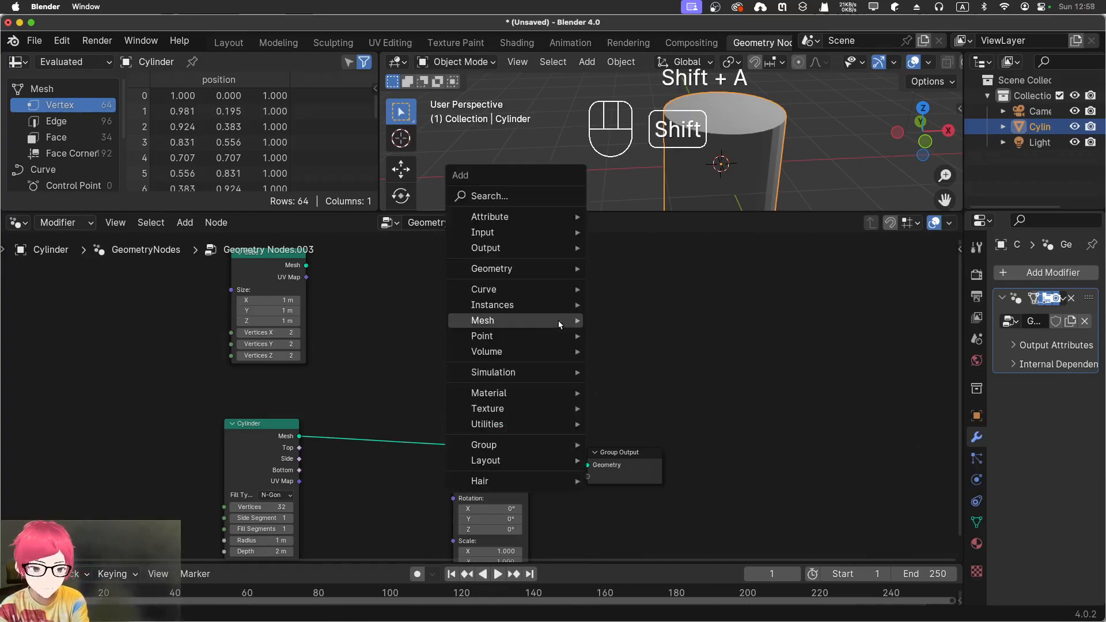
left_click(507, 196)
type("view")
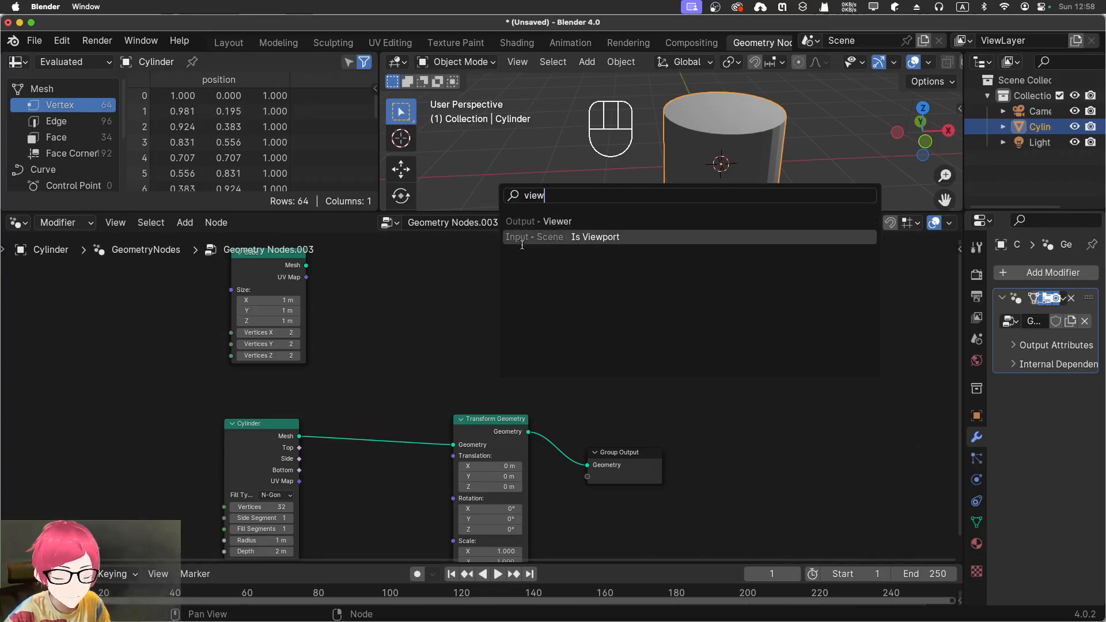
key("Escape")
right_click(572, 302)
mouse_move(572, 300)
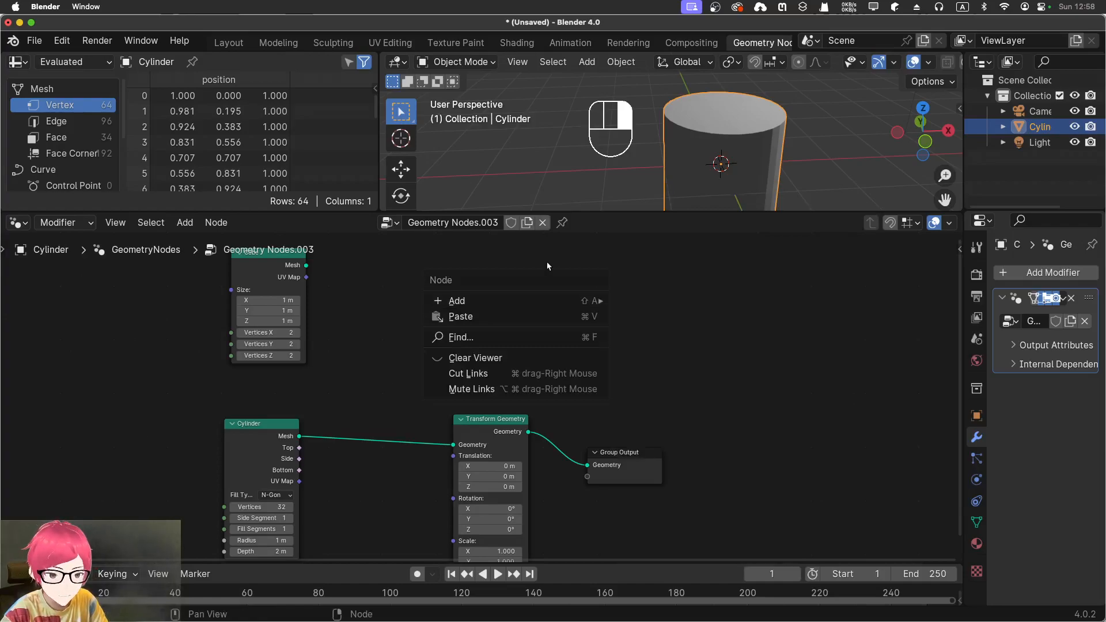
- Add a Viewer output node and place it in the free space above the Group Output node
key("shift+a")
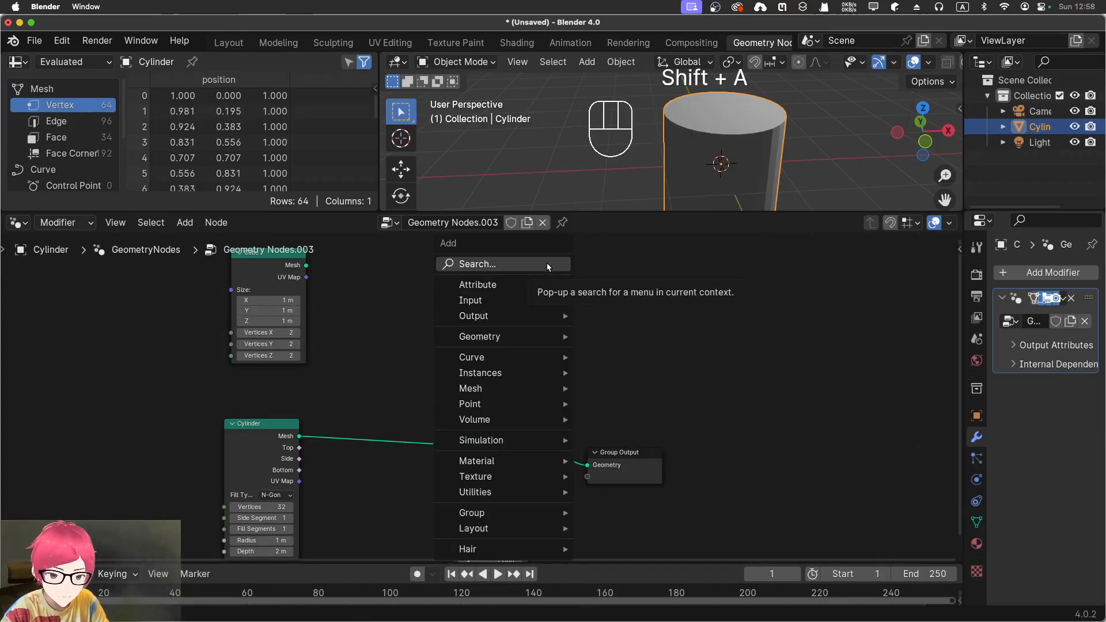
mouse_move(537, 323)
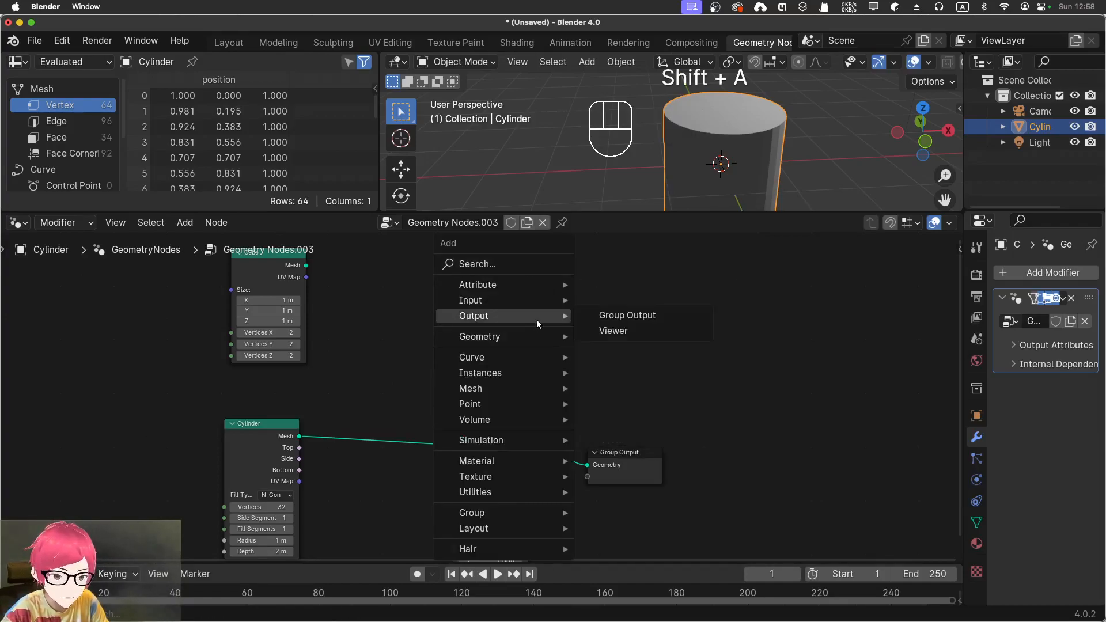
left_click(614, 332)
left_click(610, 327)
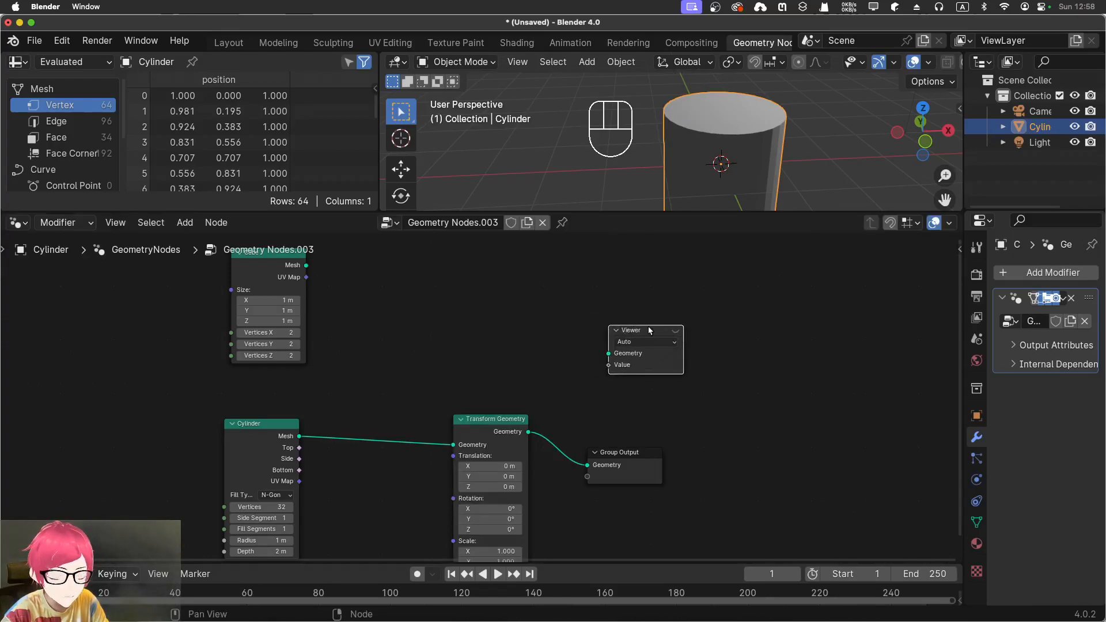
left_click_drag(647, 327, 644, 323)
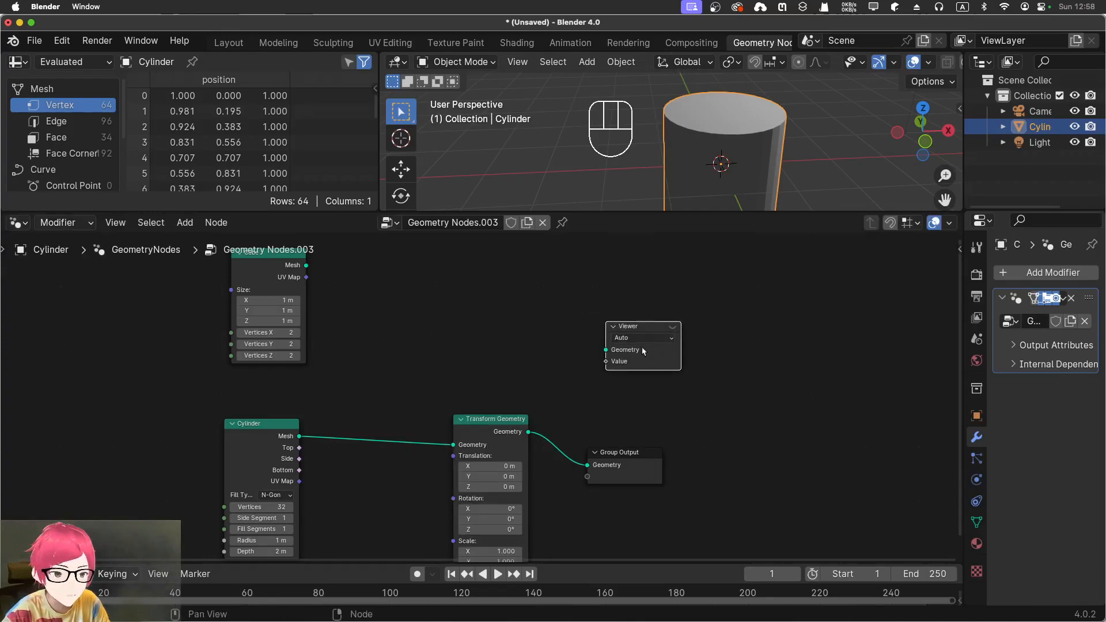
- Try previewing the cylinder by linking its Mesh output directly to the Viewer, with the Transform Geometry and Group Output nodes disconnected
left_click_drag(587, 465, 605, 349)
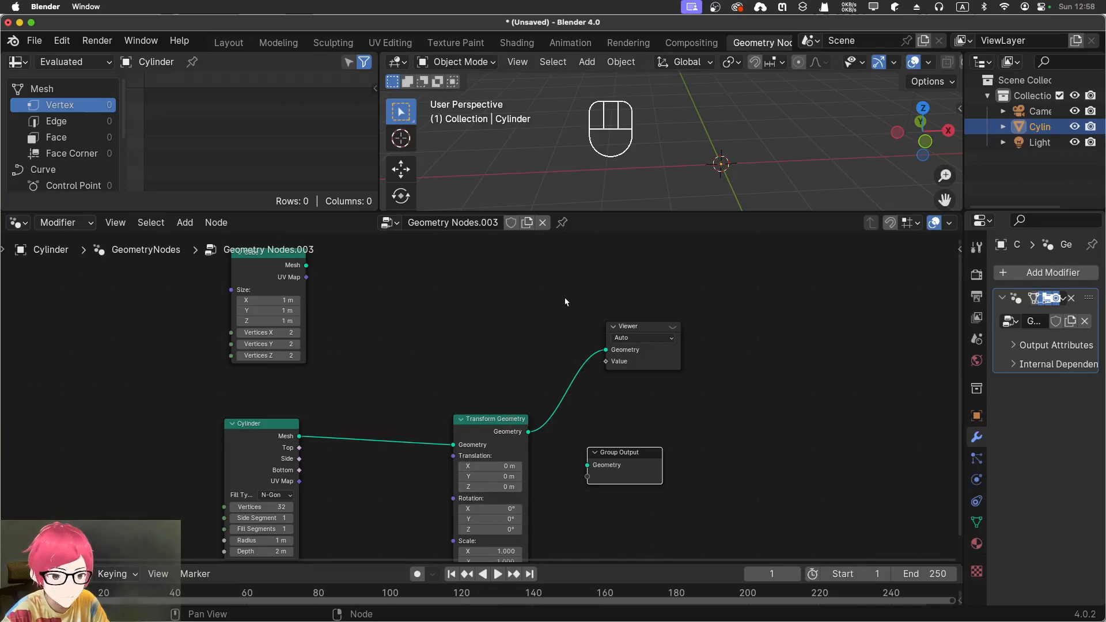
left_click_drag(527, 432, 482, 373)
left_click_drag(453, 446, 455, 383)
left_click_drag(605, 352, 489, 357)
left_click_drag(299, 436, 607, 355)
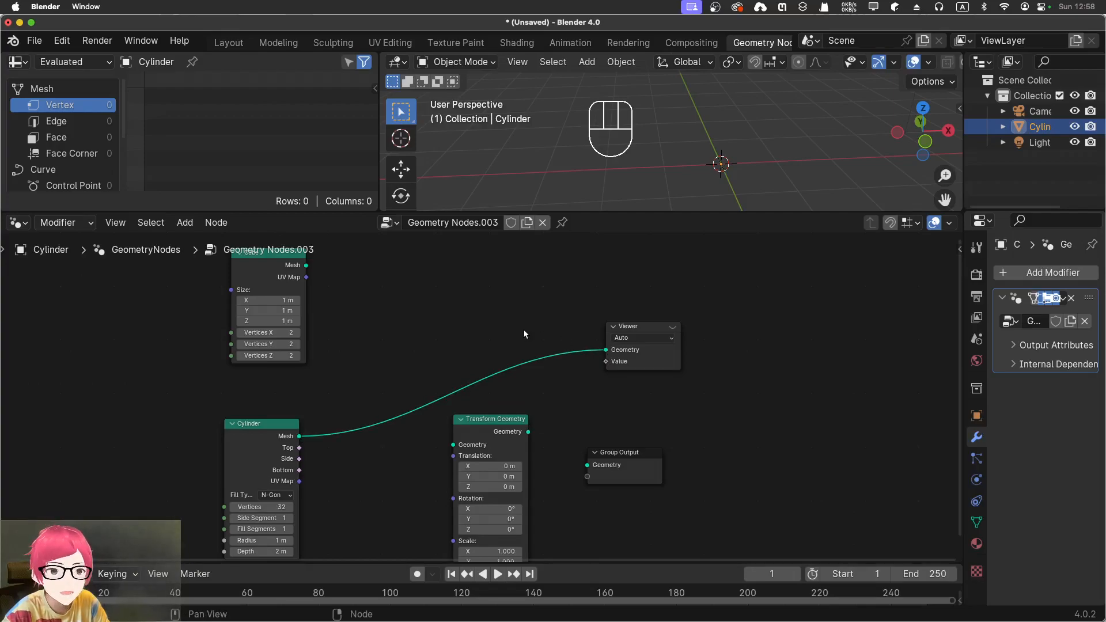
scroll(748, 148, "up", 7)
scroll(762, 183, "down", 4)
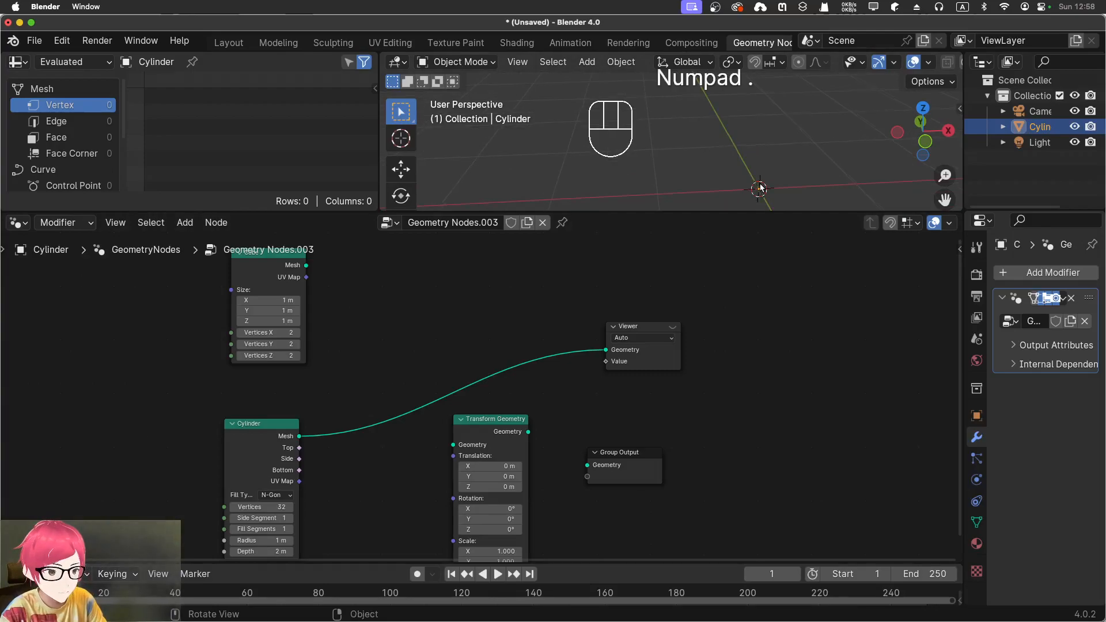
key("KP_0")
key("KP_0")
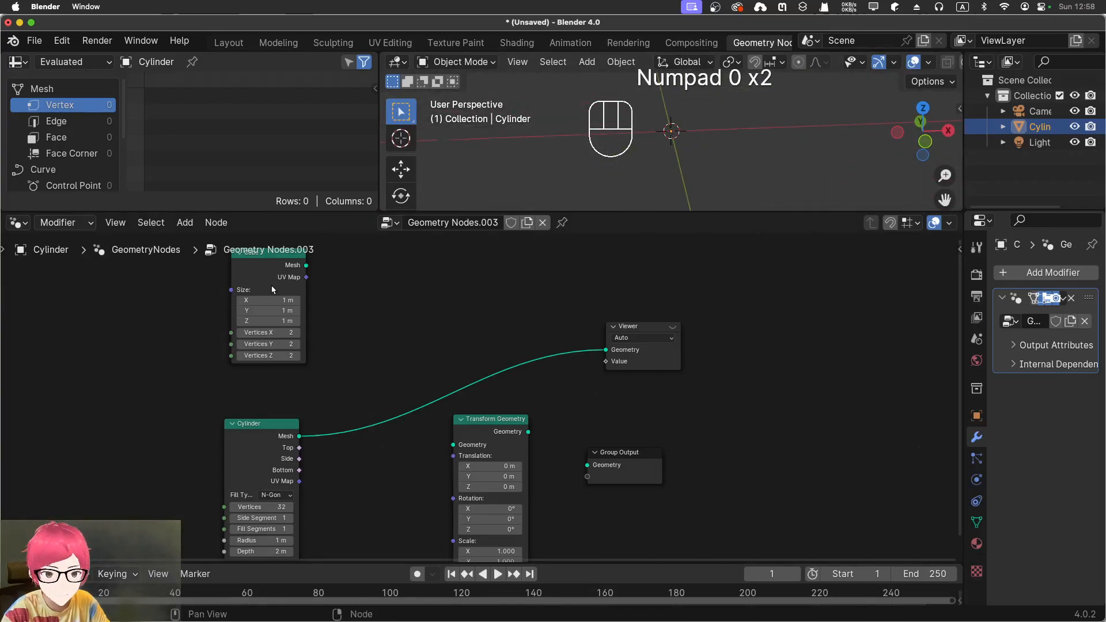
- Connect the Cube's Mesh output to the Viewer and route the Cylinder through Transform Geometry to the Group Output
left_click_drag(306, 265, 616, 354)
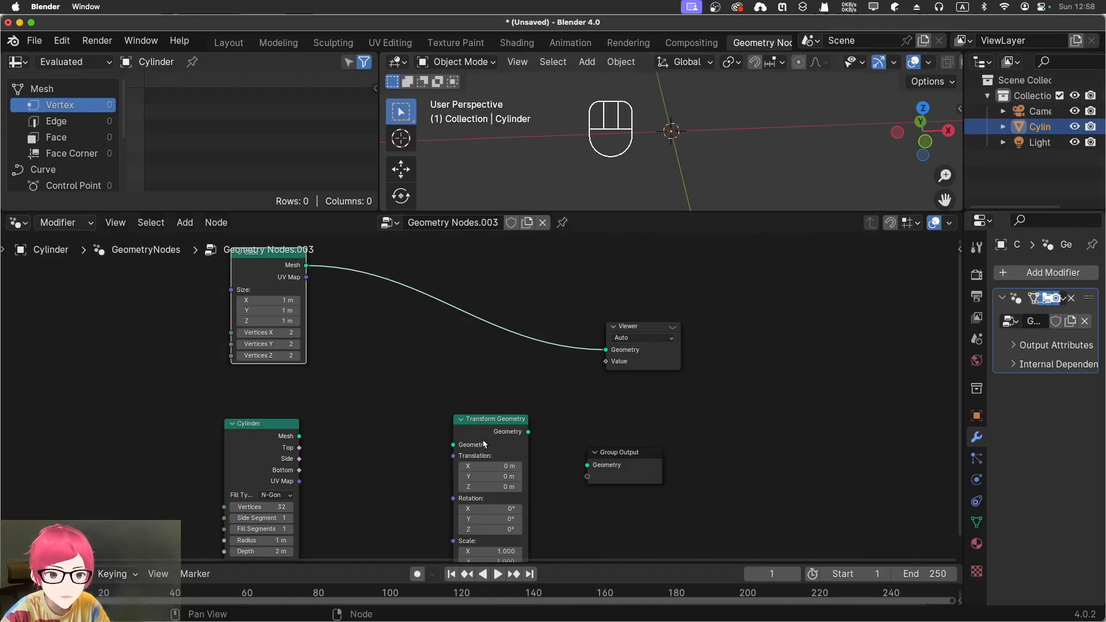
left_click_drag(481, 420, 455, 425)
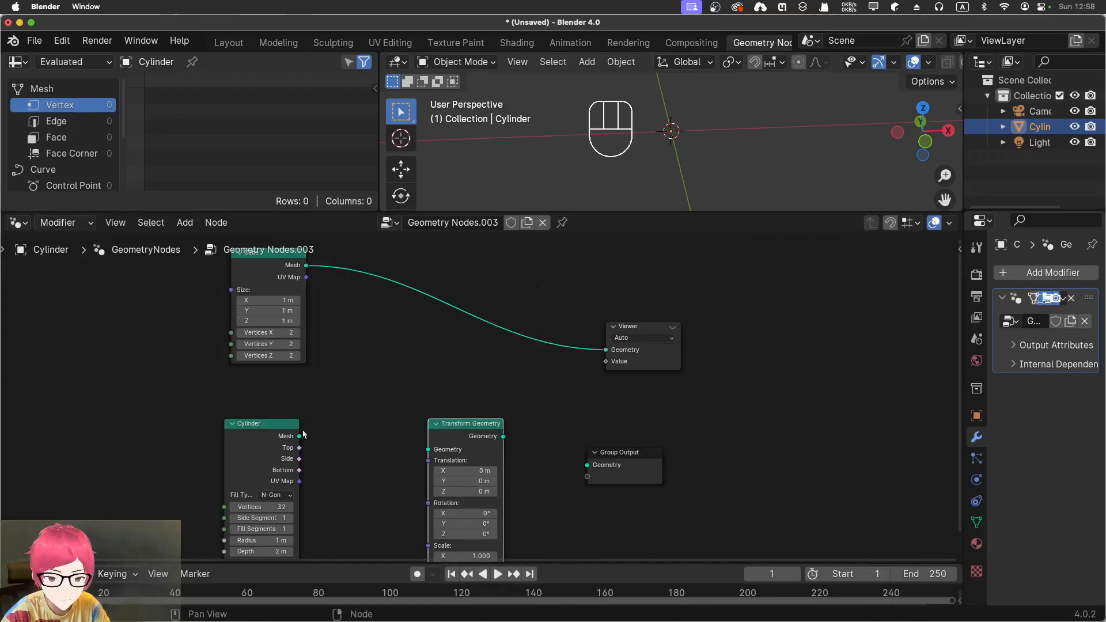
left_click_drag(300, 436, 429, 449)
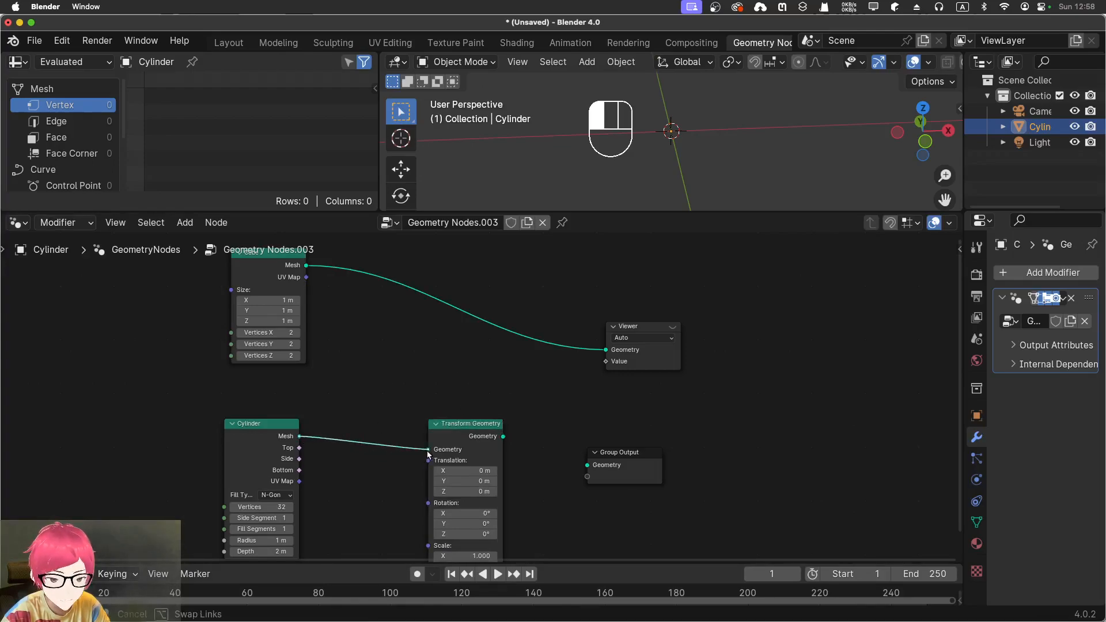
left_click_drag(502, 439, 590, 469)
key("Escape")
left_click_drag(504, 437, 587, 466)
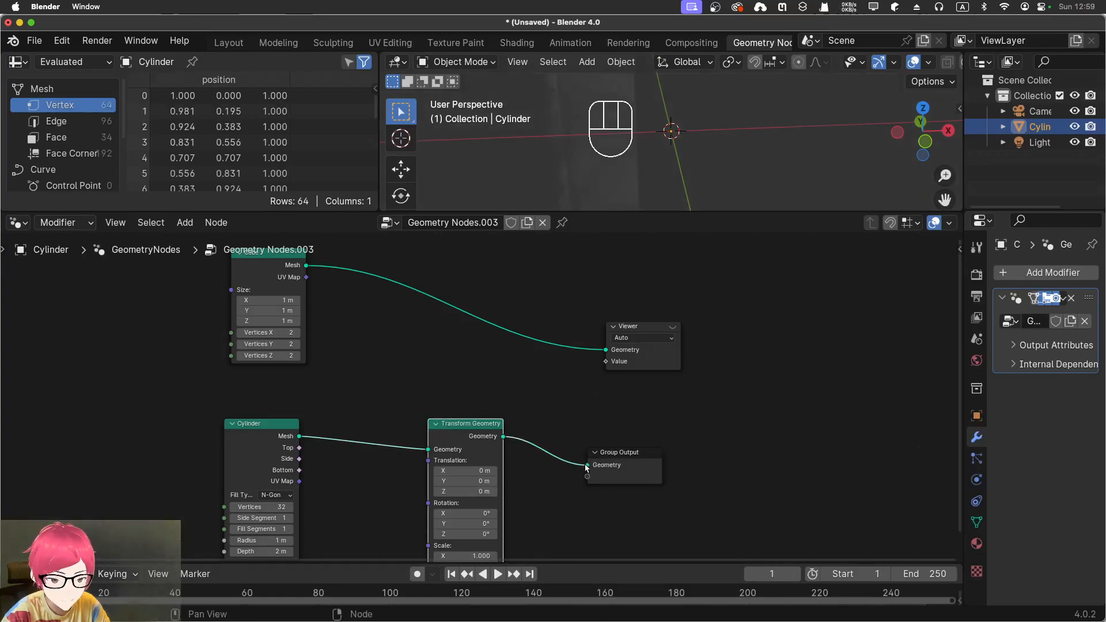
scroll(548, 44, "down", 4)
scroll(553, 160, "down", 6)
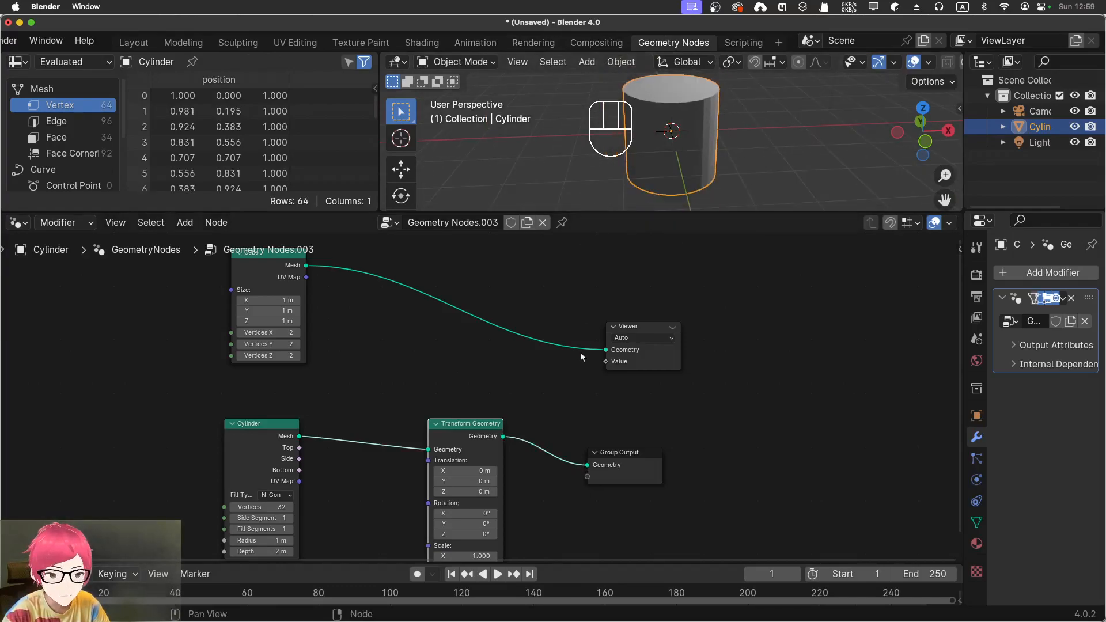
- Activate the Viewer node so that the viewport previews the Cube node's mesh
middle_click_drag(435, 340, 487, 383)
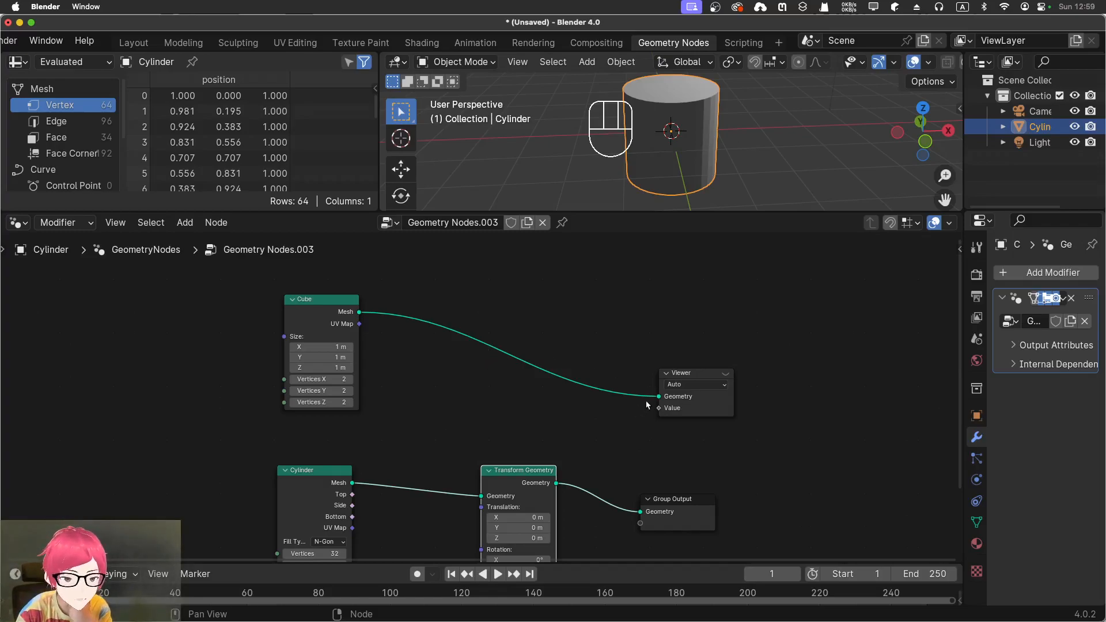
left_click(676, 385)
left_click(677, 384)
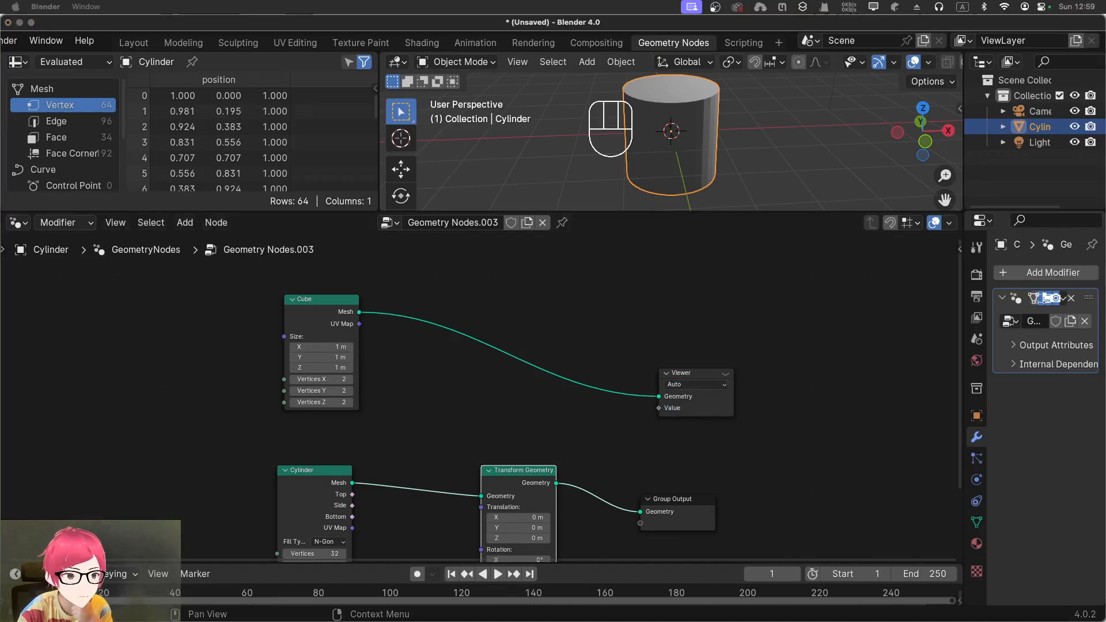
left_click(697, 373)
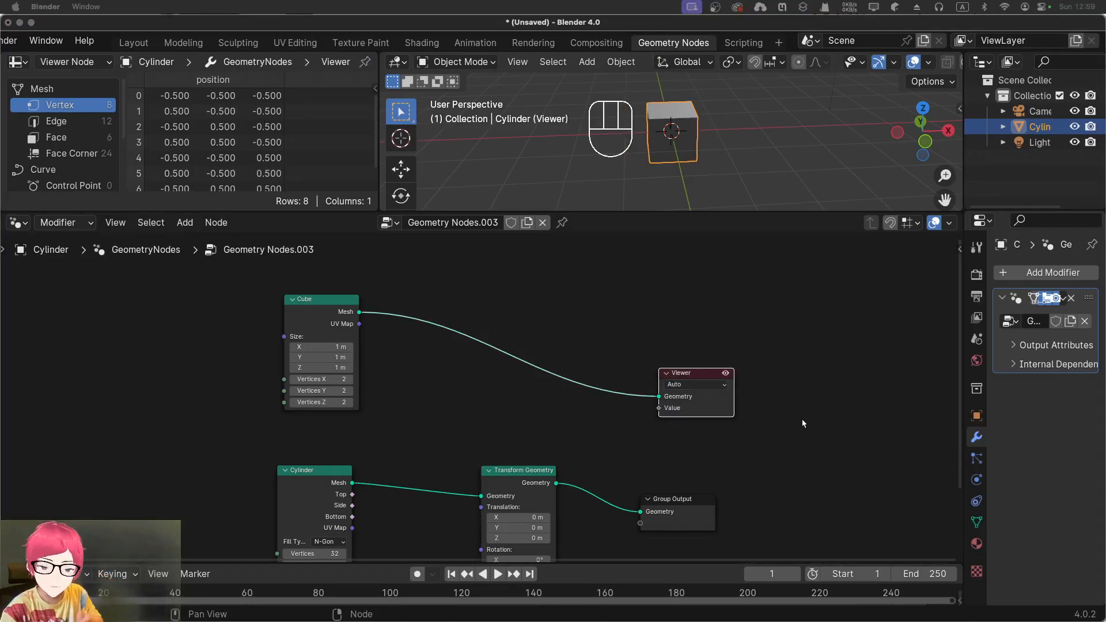
middle_click_drag(780, 386, 768, 374)
left_click(604, 318)
left_click(673, 362)
left_click(677, 485)
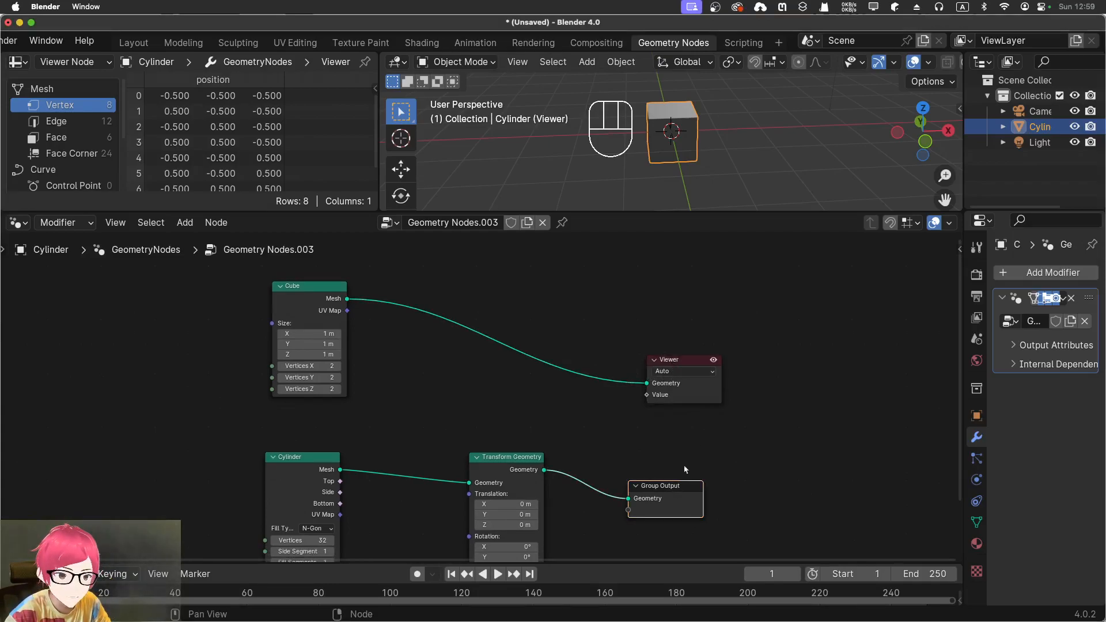
left_click(686, 420)
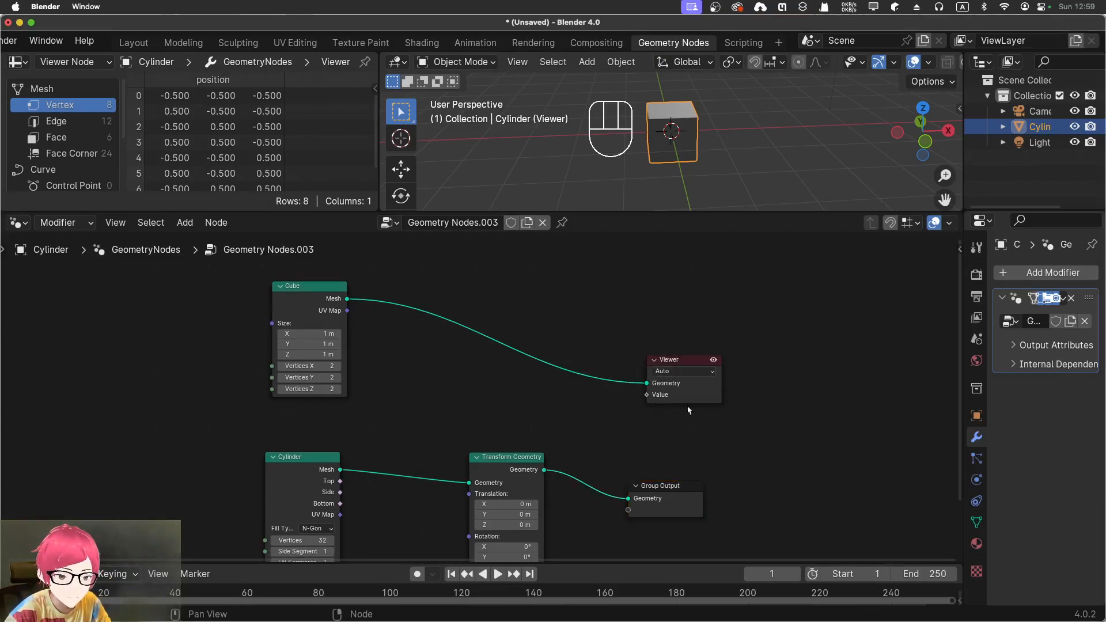
- Switch the Viewer node's preview off and on several times to compare it with the Group Output result, leaving the preview on
left_click(688, 362)
left_click(713, 360)
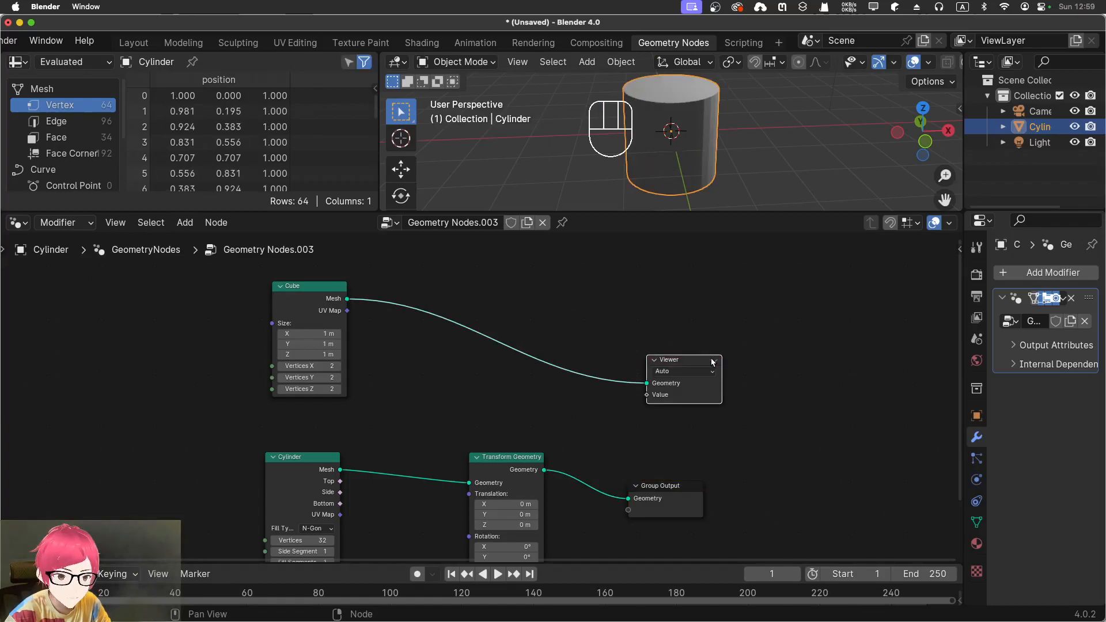
left_click(714, 360)
left_click(713, 360)
left_click(713, 361)
left_click(713, 360)
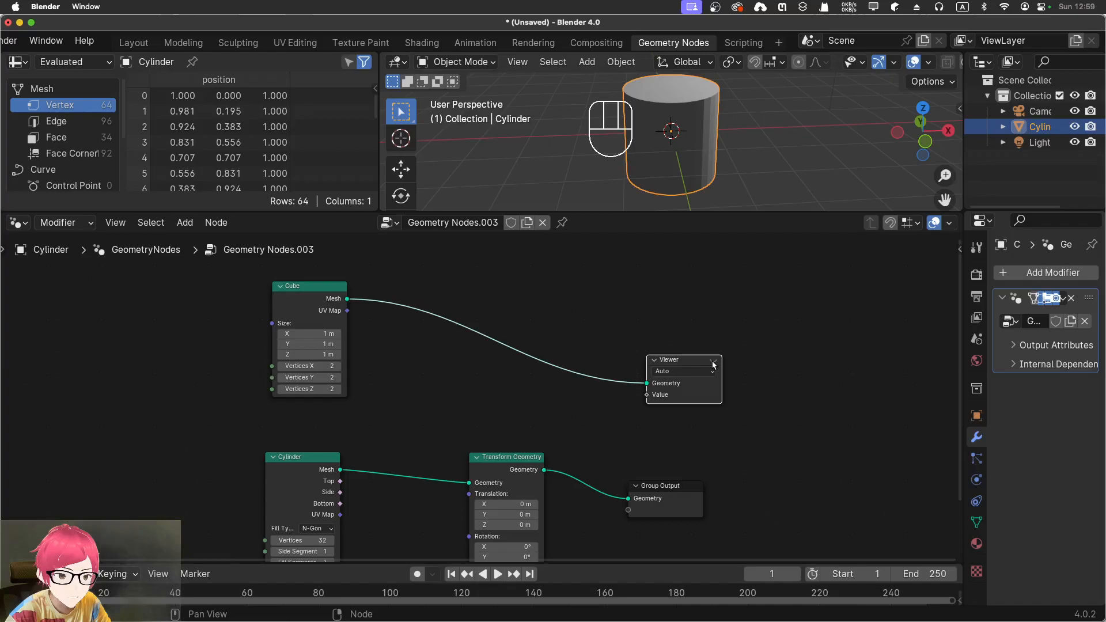
left_click(713, 360)
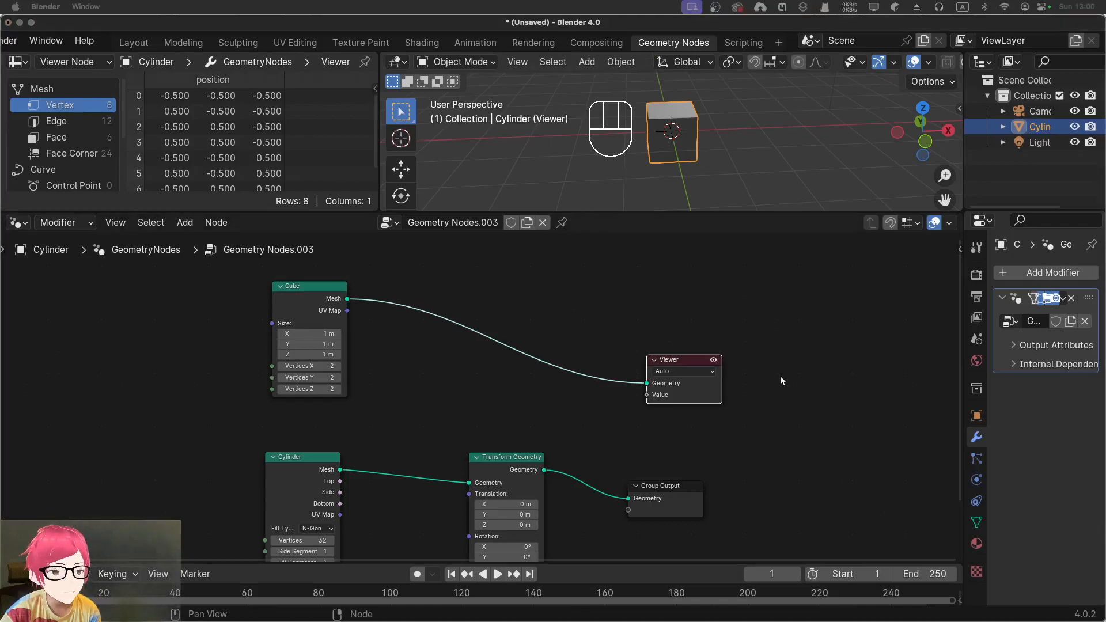
left_click(712, 341)
- Add a Join Geometry node and place it between the Cube and Cylinder branches, just before the Viewer node
middle_click_drag(572, 344, 596, 316)
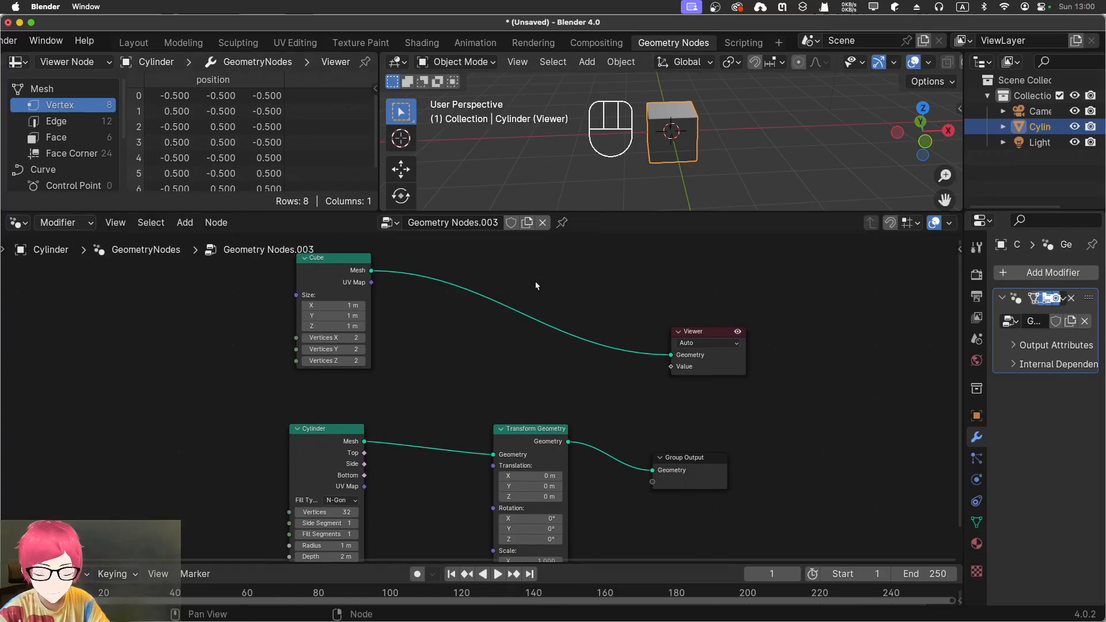
key("shift+a")
left_click(502, 228)
type("join")
left_click(623, 276)
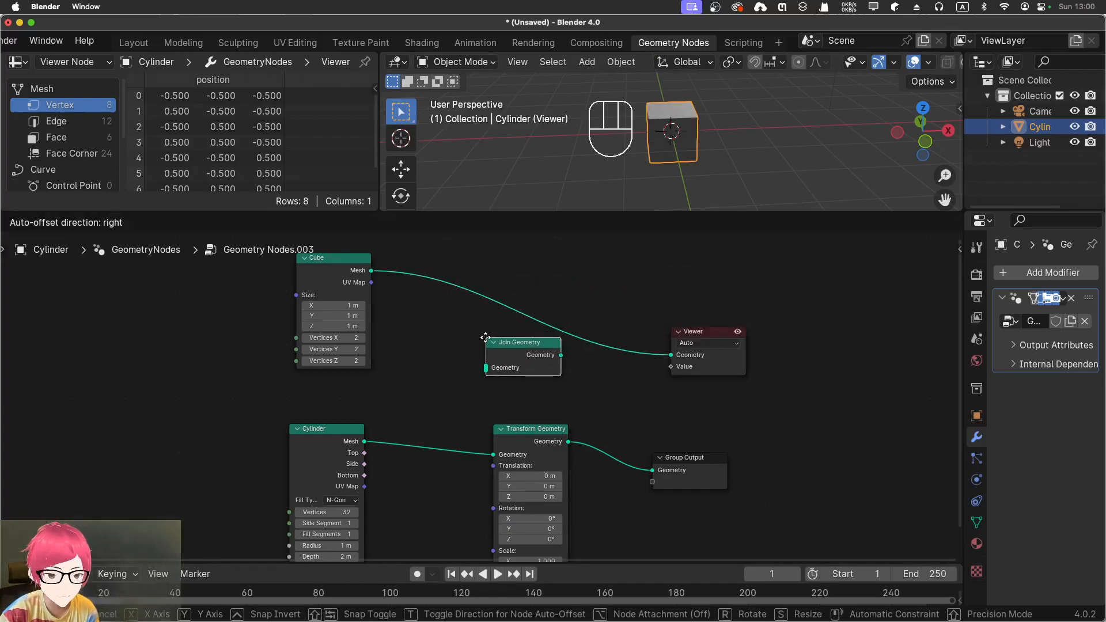
left_click(525, 339)
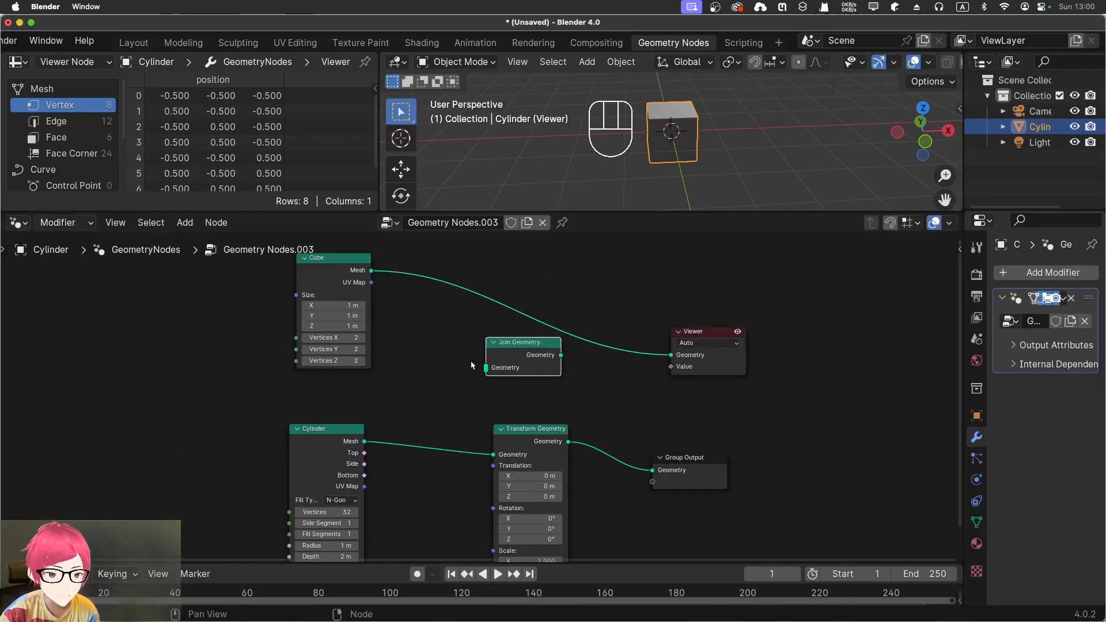
scroll(485, 367, "up", 2)
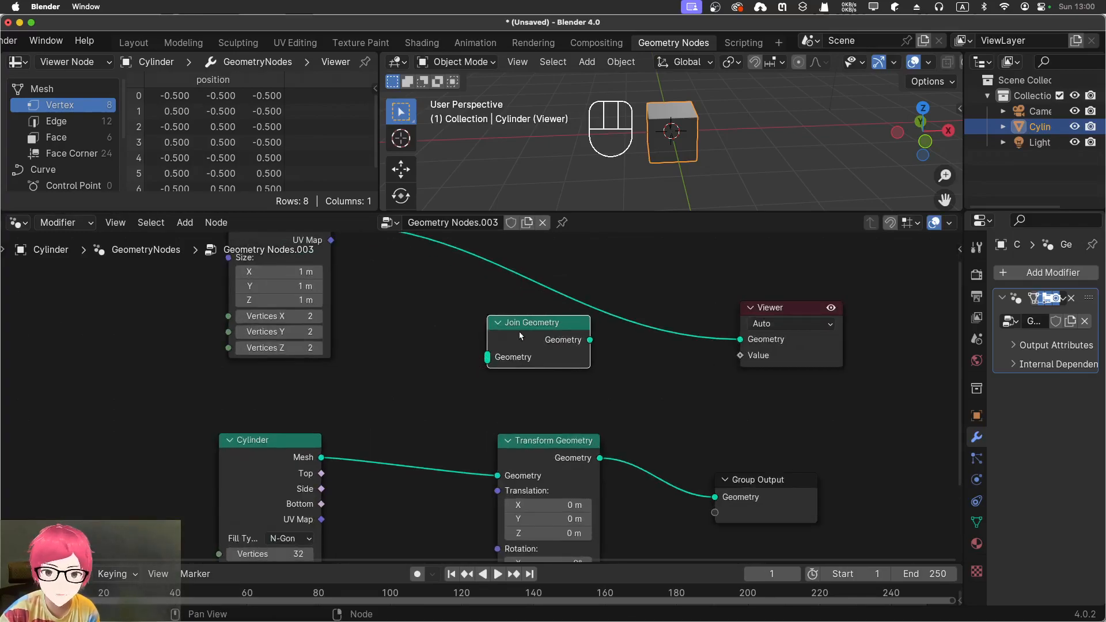
left_click_drag(535, 330, 580, 349)
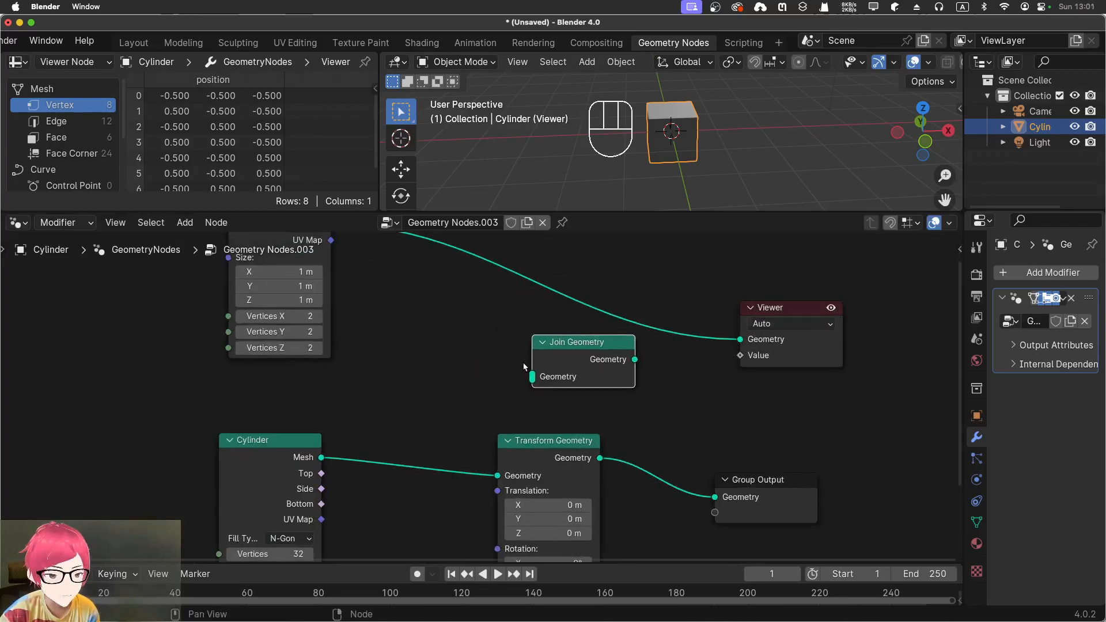
- Move the Cube node farther from the Viewer and insert a Transform Geometry node into the link between them
scroll(524, 367, "down", 2)
left_click_drag(337, 262, 249, 258)
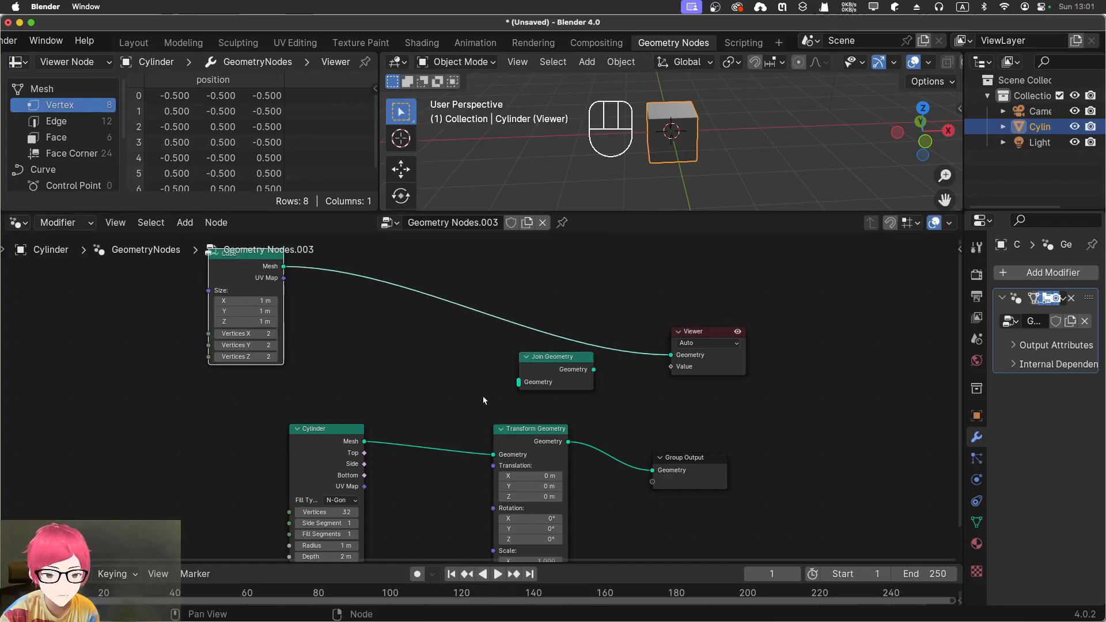
middle_click_drag(361, 327, 403, 366)
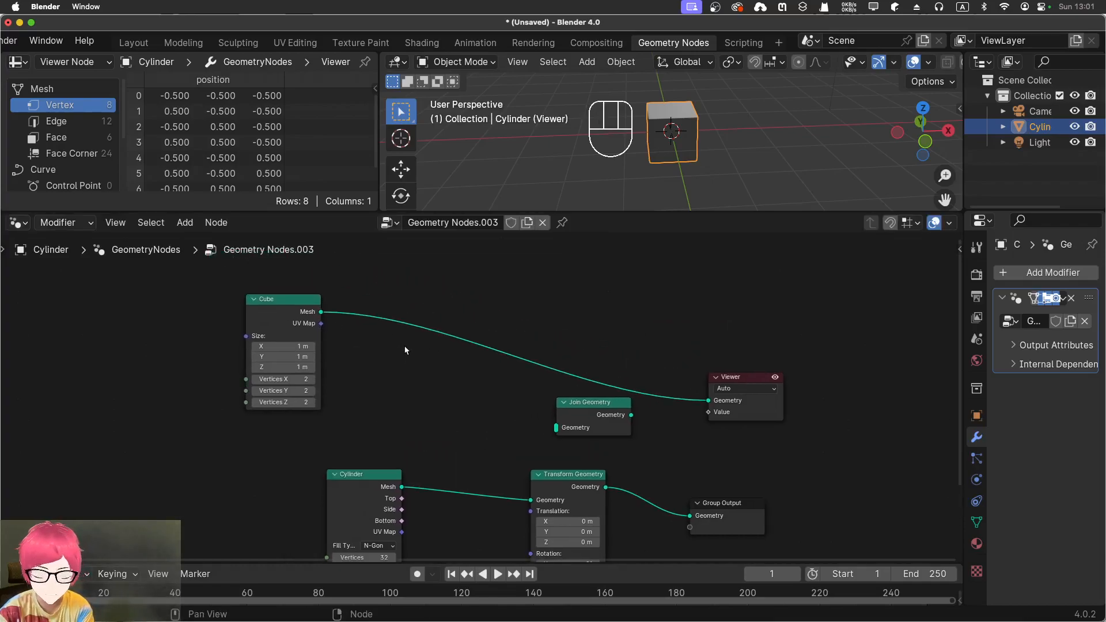
key("shift+a")
type("tra")
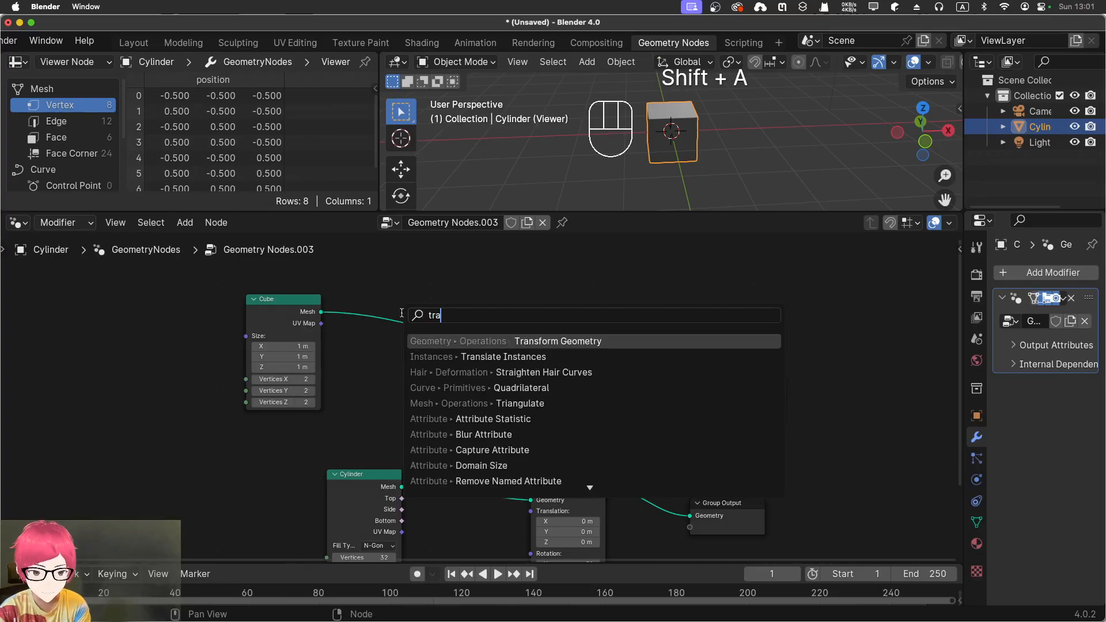
left_click(454, 342)
left_click(392, 301)
left_click_drag(443, 305, 445, 294)
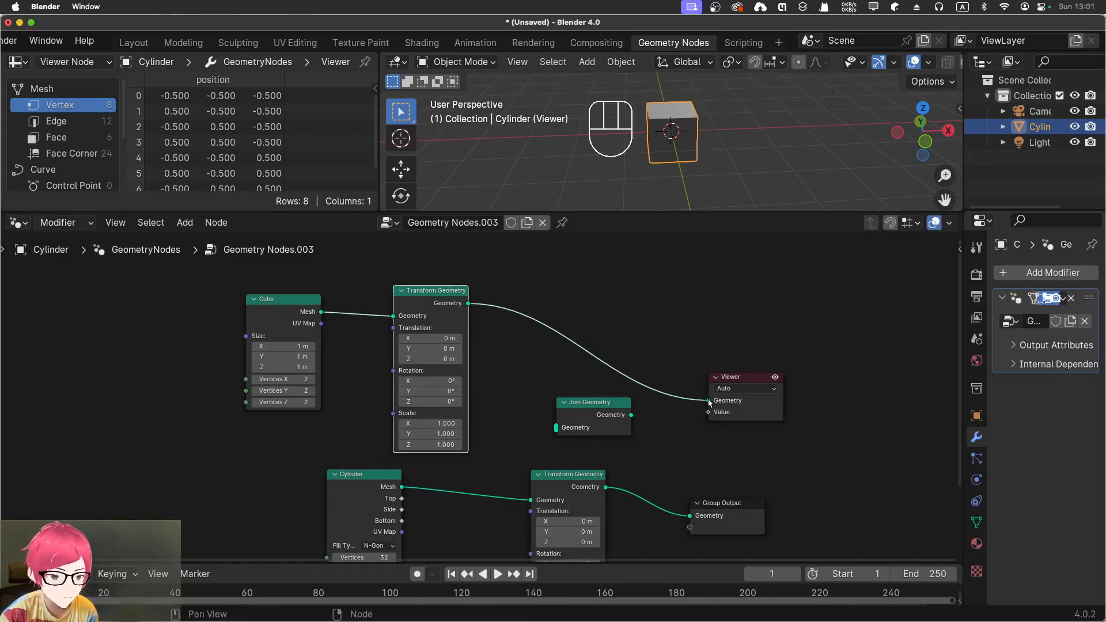
- Disconnect the Viewer, link the Cube and Cylinder Transform Geometry nodes into Join Geometry, and rearrange the Cylinder branch and Group Output
left_click_drag(708, 401, 624, 364)
left_click_drag(570, 469, 595, 457)
scroll(521, 397, "down", 3)
left_click_drag(343, 412, 252, 405)
left_click_drag(579, 410, 406, 422)
left_click_drag(676, 452, 563, 327)
scroll(596, 385, "up", 4)
scroll(599, 341, "down", 5)
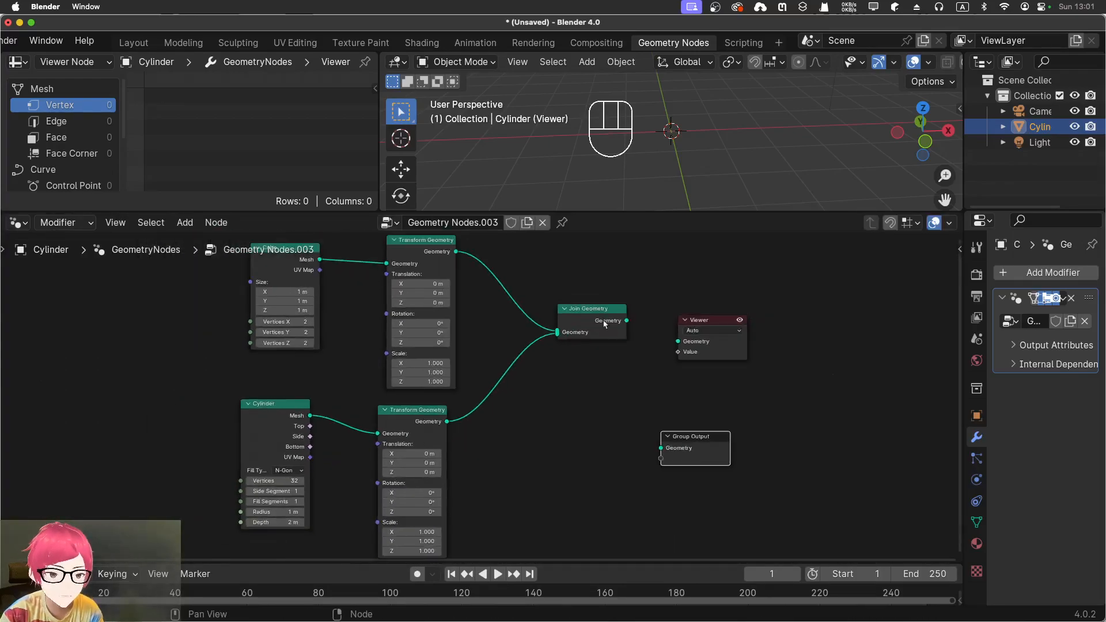
- Add a Cone mesh primitive node and place it above the Cube node
middle_click_drag(609, 268, 590, 328)
middle_click_drag(541, 373, 567, 447)
key("shift+a")
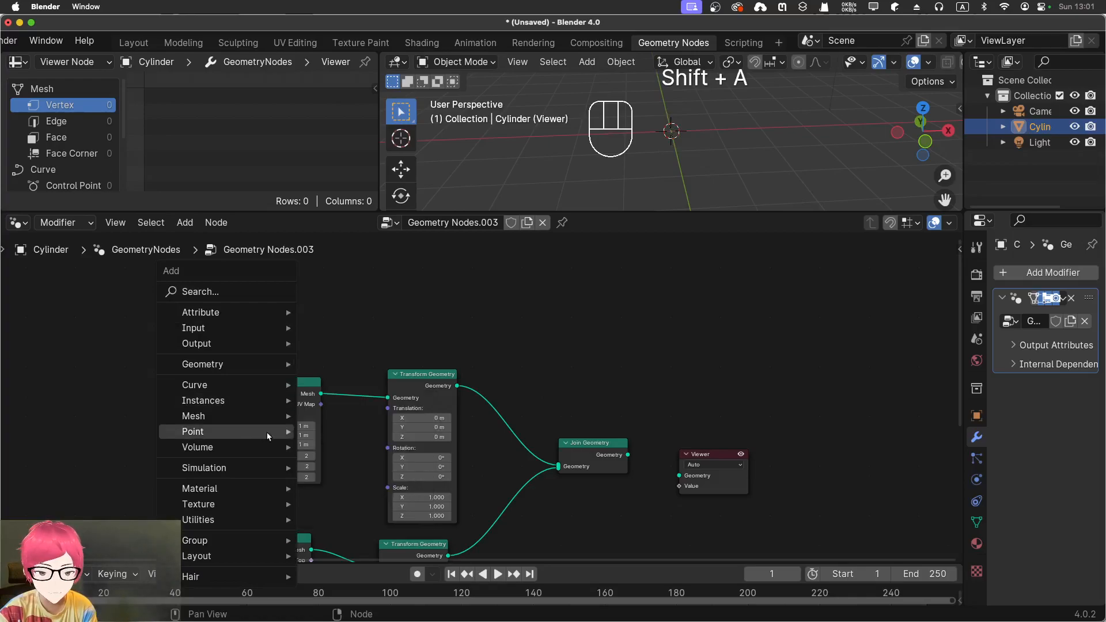
mouse_move(268, 419)
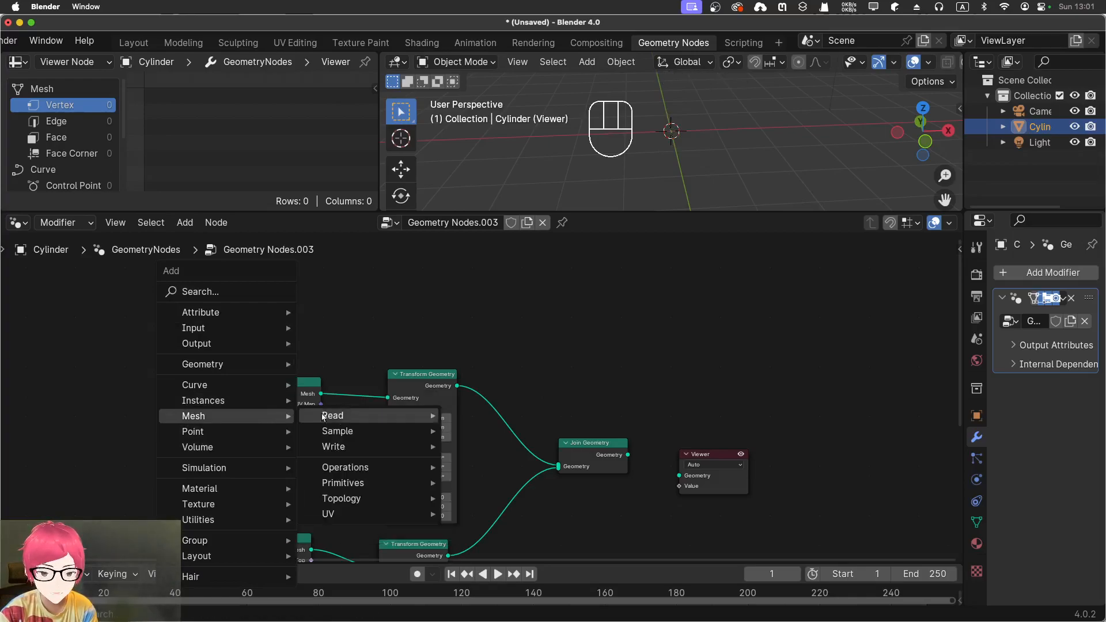
mouse_move(376, 470)
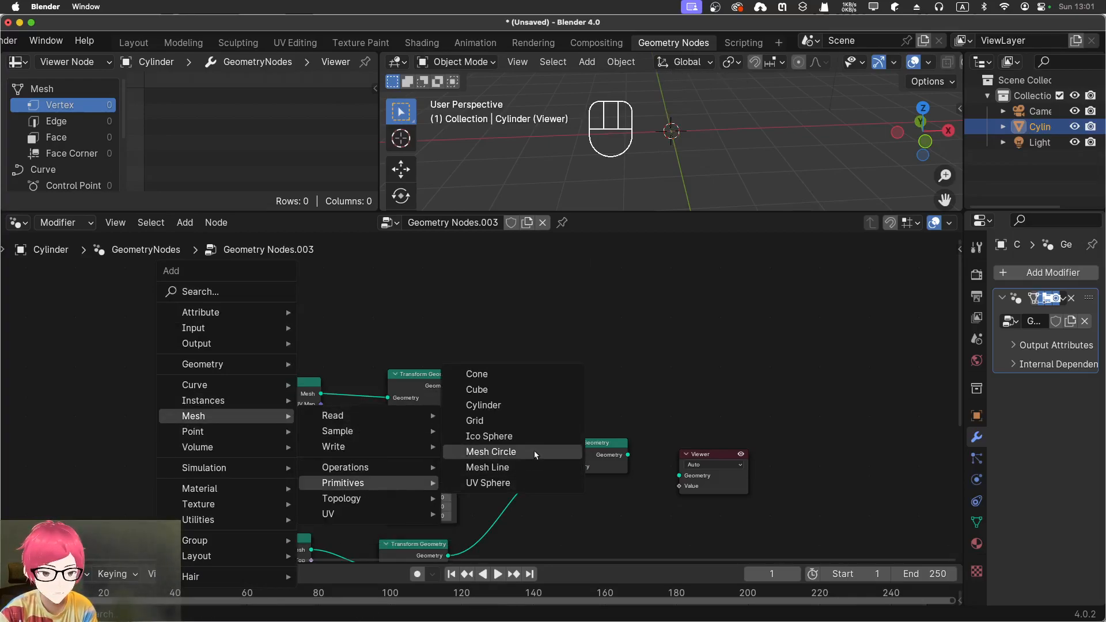
left_click(519, 384)
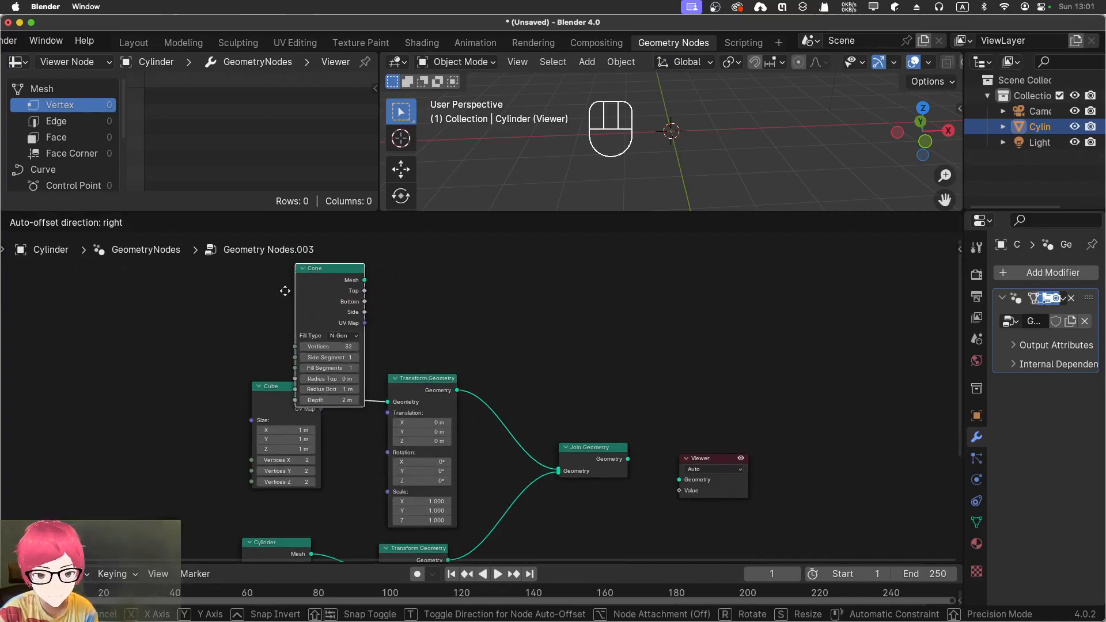
left_click(246, 317)
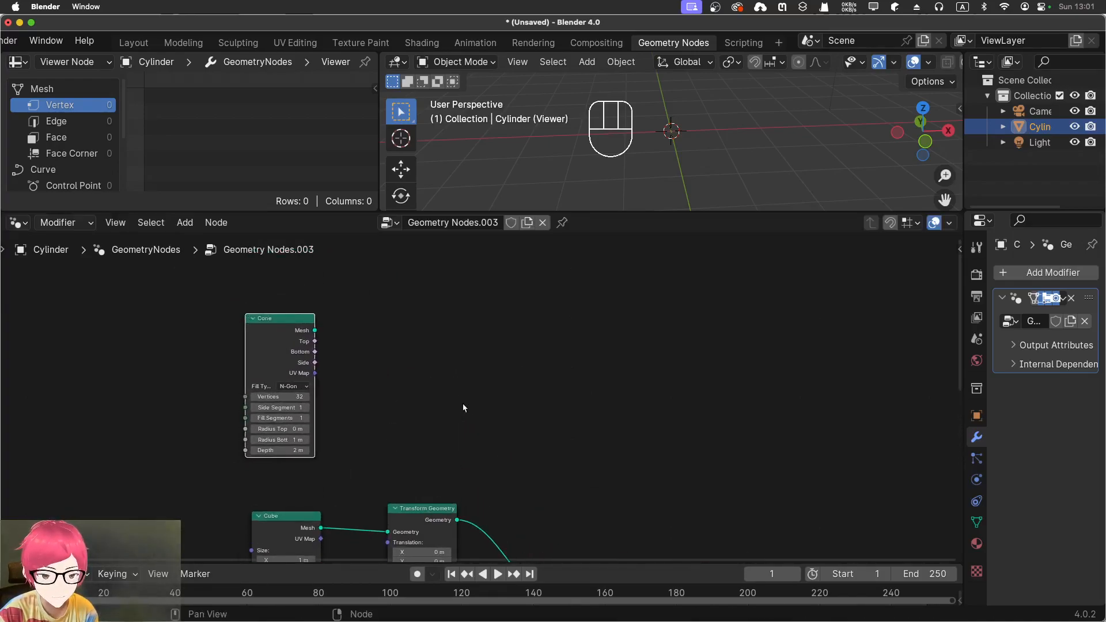
- Add a Transform Geometry node beside the Cone, feed it the Cone's mesh, and link its output into Join Geometry
middle_click_drag(464, 408, 445, 352)
key("shift+a")
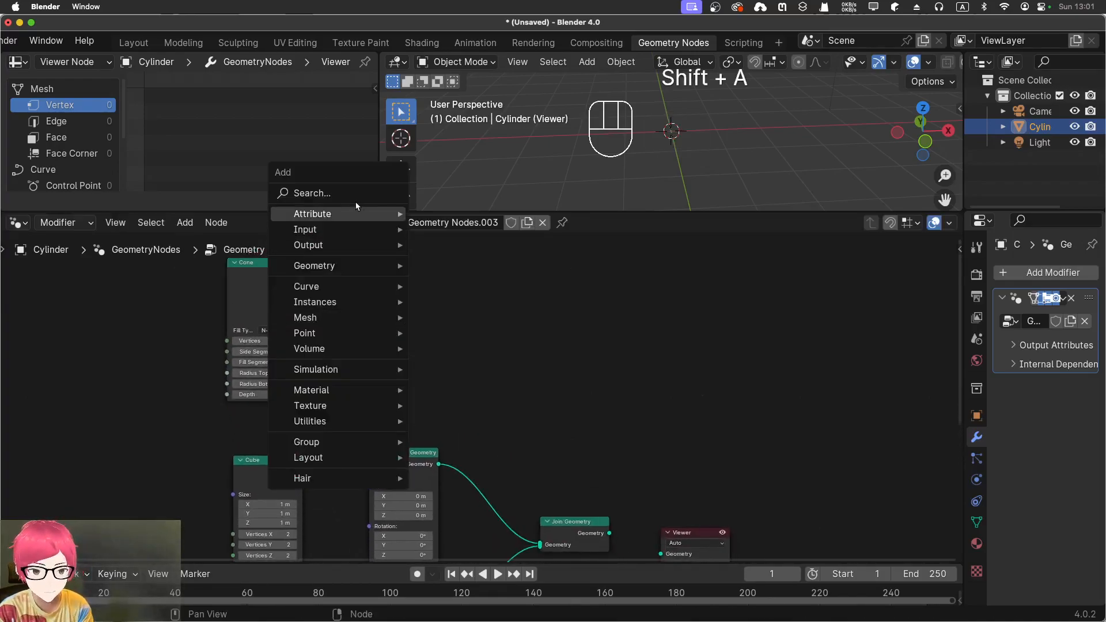
left_click(354, 193)
left_click(478, 223)
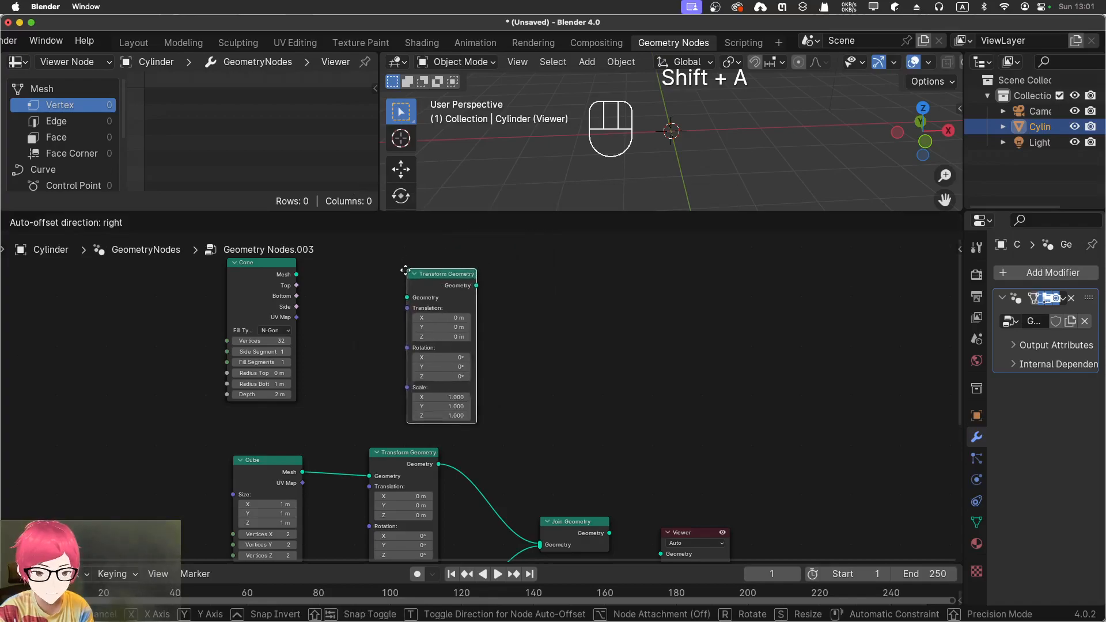
left_click(384, 264)
left_click_drag(296, 277, 383, 288)
left_click_drag(453, 277, 579, 408)
- Delete the Viewer node, move Group Output beside Join Geometry, and link the joined geometry to it
left_click(687, 435)
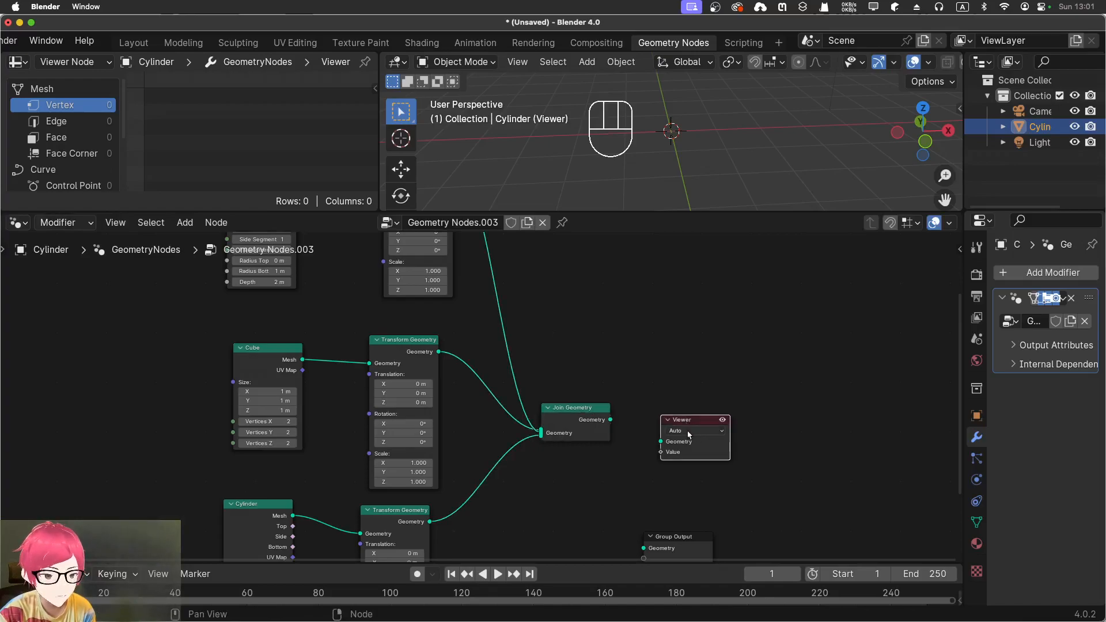
key("x")
left_click_drag(673, 531, 712, 391)
left_click_drag(610, 419, 683, 409)
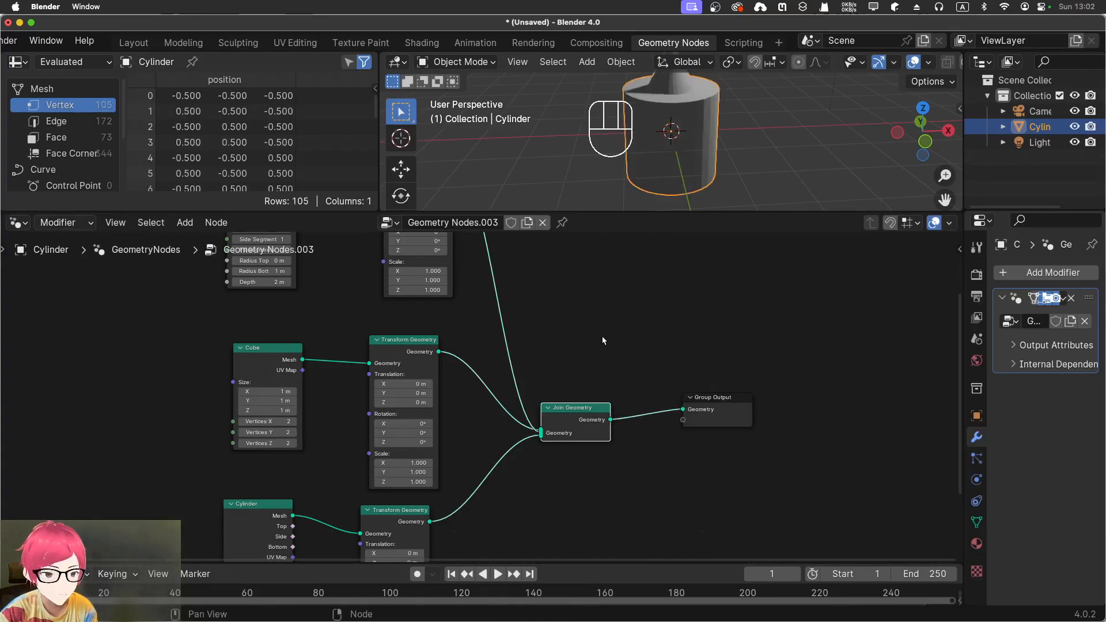
- Enlarge the 3D viewport area and set the Z translation in the Cone's Transform Geometry node to 2.3 m
scroll(603, 340, "down", 2)
middle_click_drag(535, 118, 562, 131, "shift")
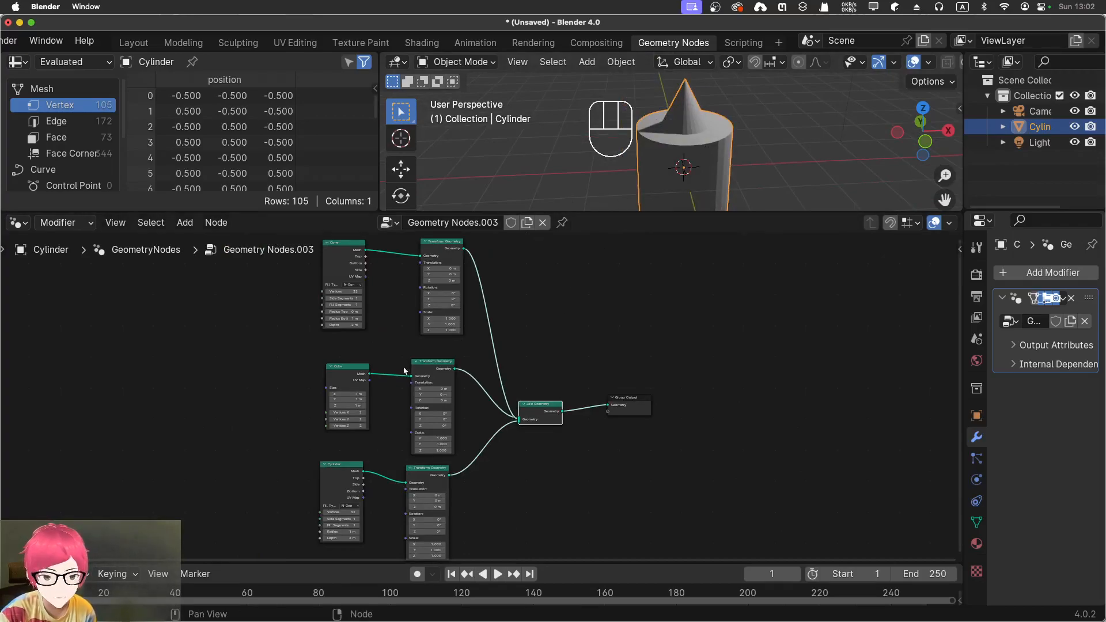
scroll(405, 370, "up", 2)
scroll(427, 339, "up", 2)
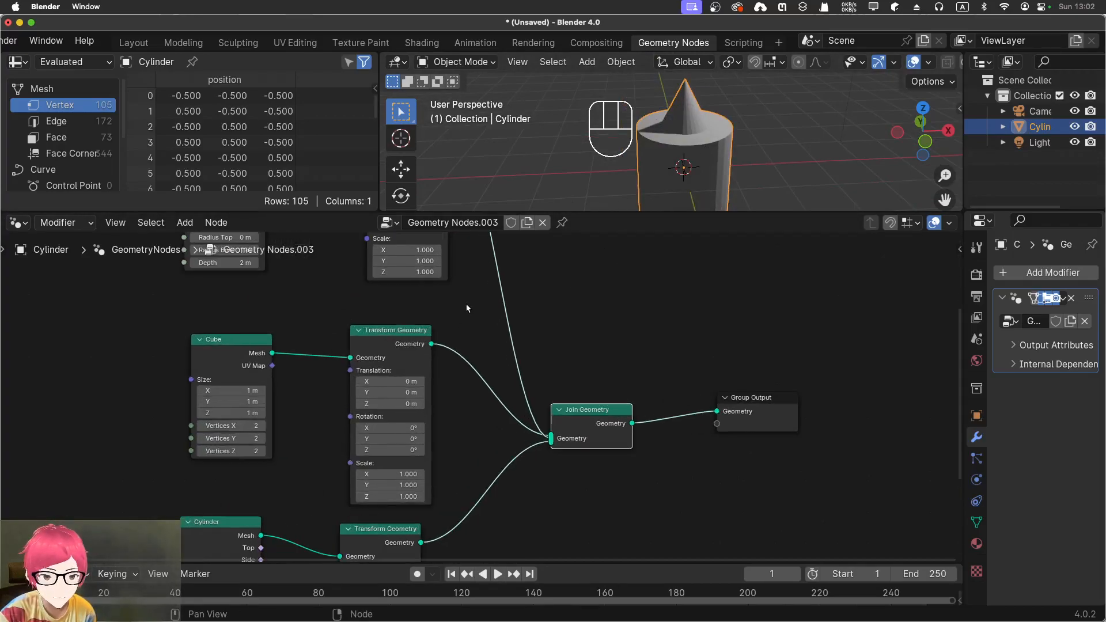
scroll(476, 395, "up", 5, "shift")
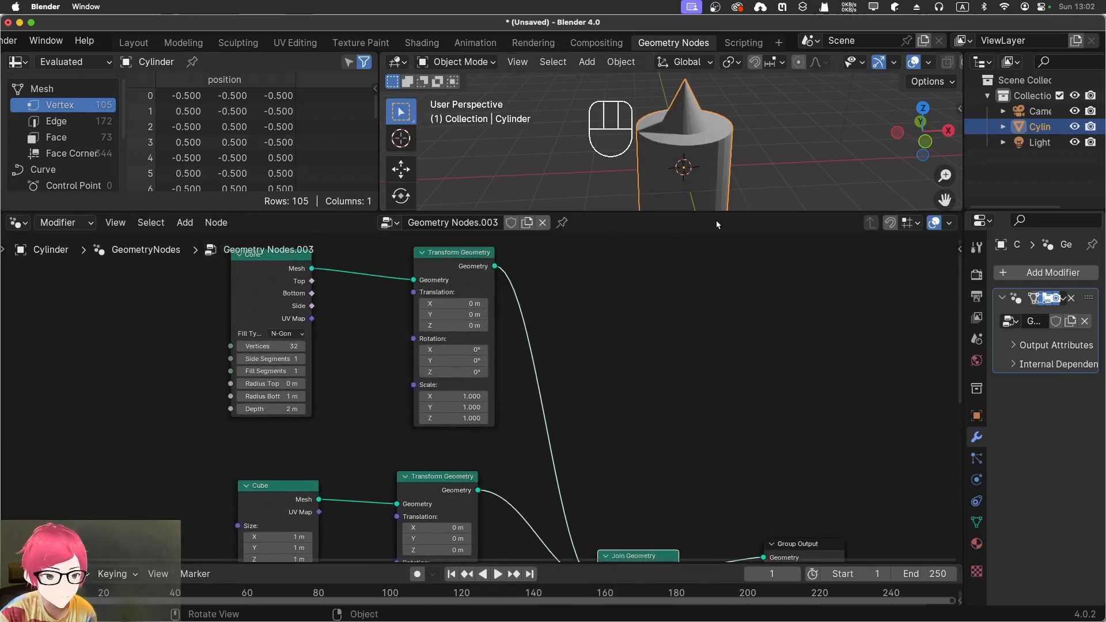
left_click_drag(715, 213, 715, 320)
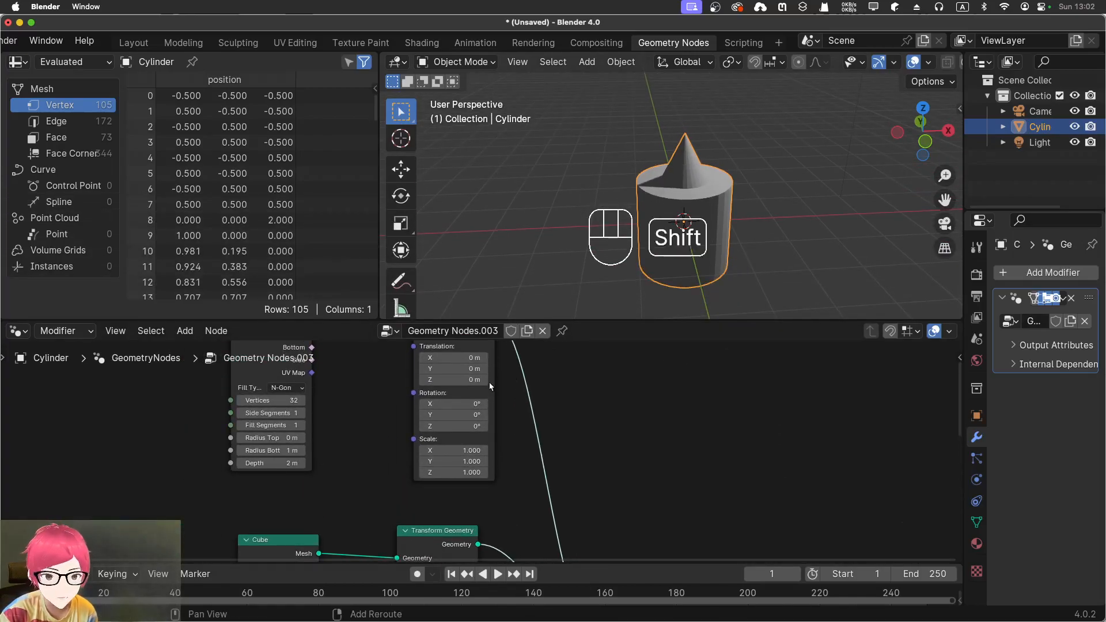
left_click_drag(448, 350, 439, 382)
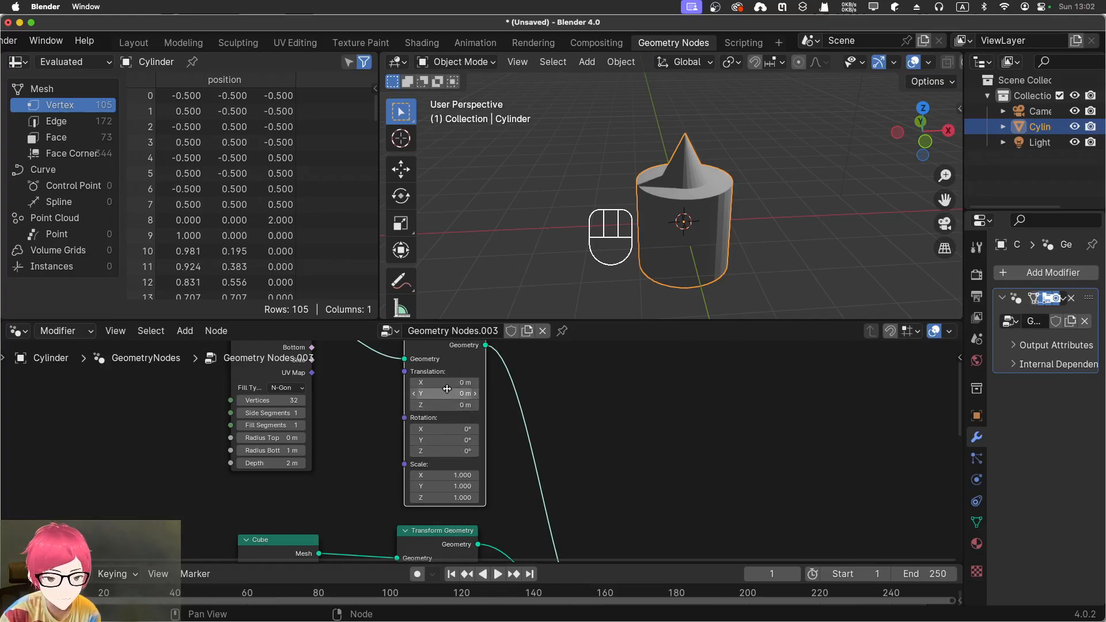
left_click_drag(443, 401, 468, 405)
- Try out a rotation in the Cube's Transform Geometry node and reset it to 0°
scroll(612, 474, "down", 5)
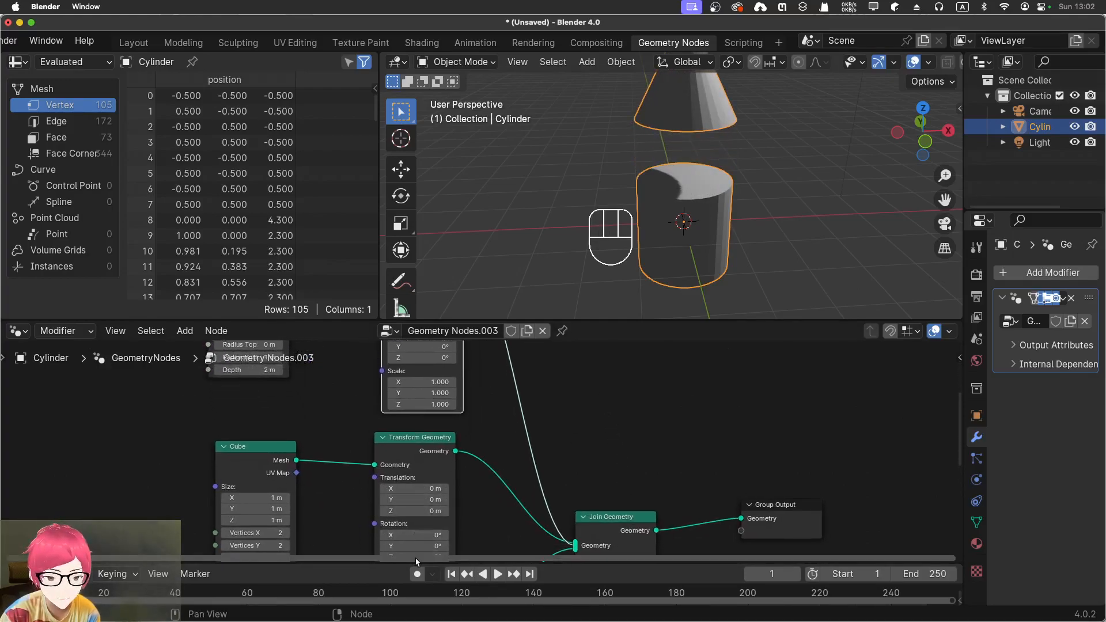
scroll(490, 522, "down", 5)
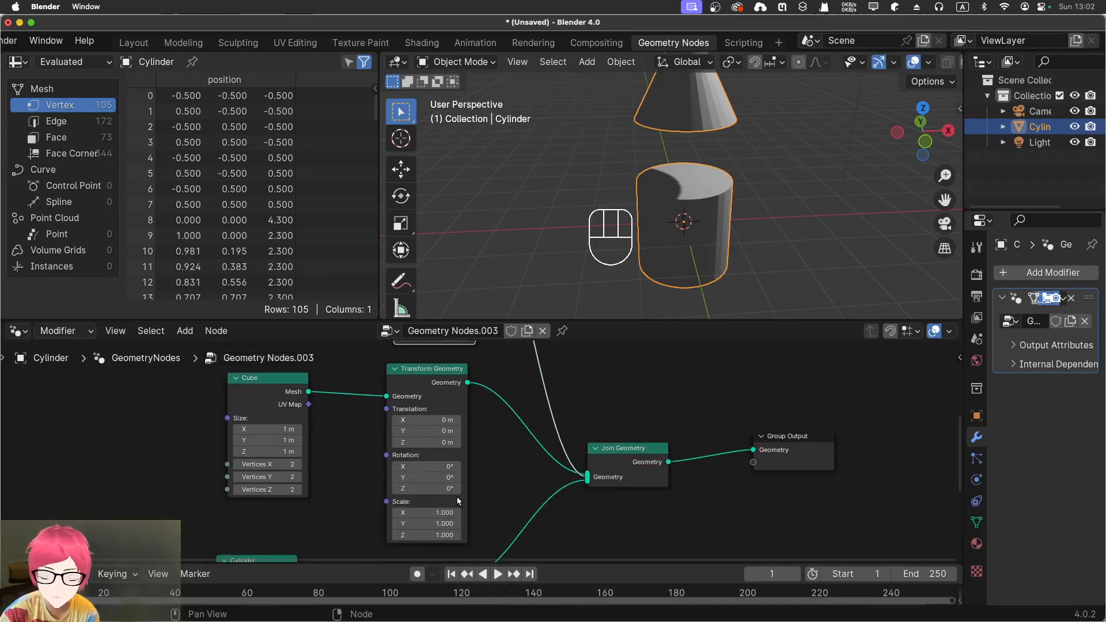
left_click_drag(455, 489, 476, 493)
left_click(426, 485)
type("0")
key("Return")
- In the Cube's Transform Geometry node, set the Z translation to 2 m and the scale to X 1.8, Y 1.7, Z 1.2
left_click_drag(421, 441, 435, 443)
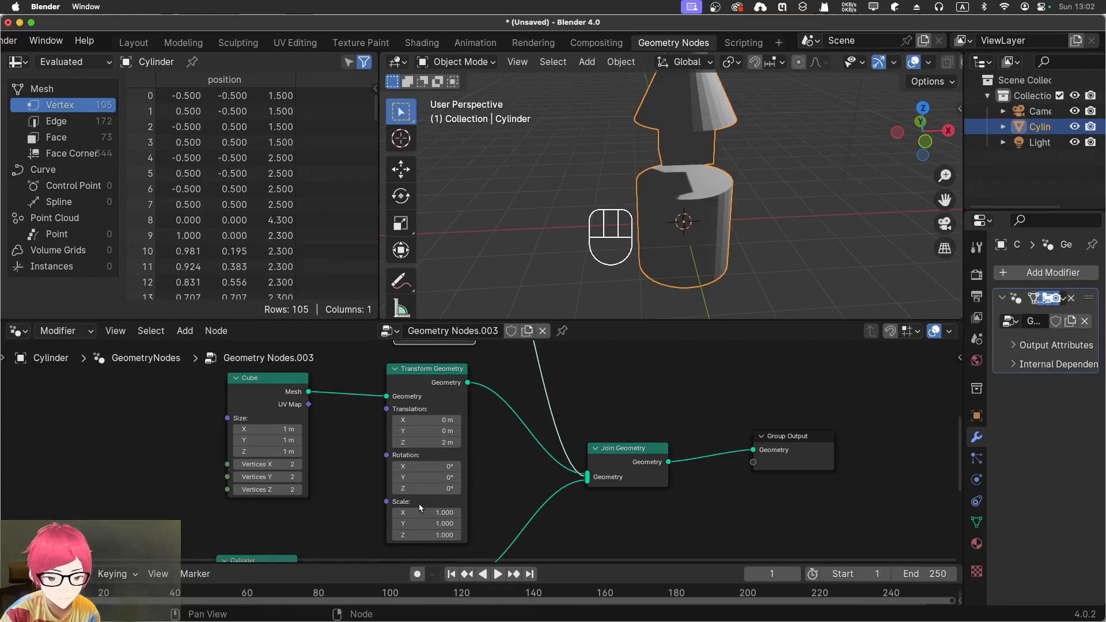
left_click_drag(427, 512, 432, 533)
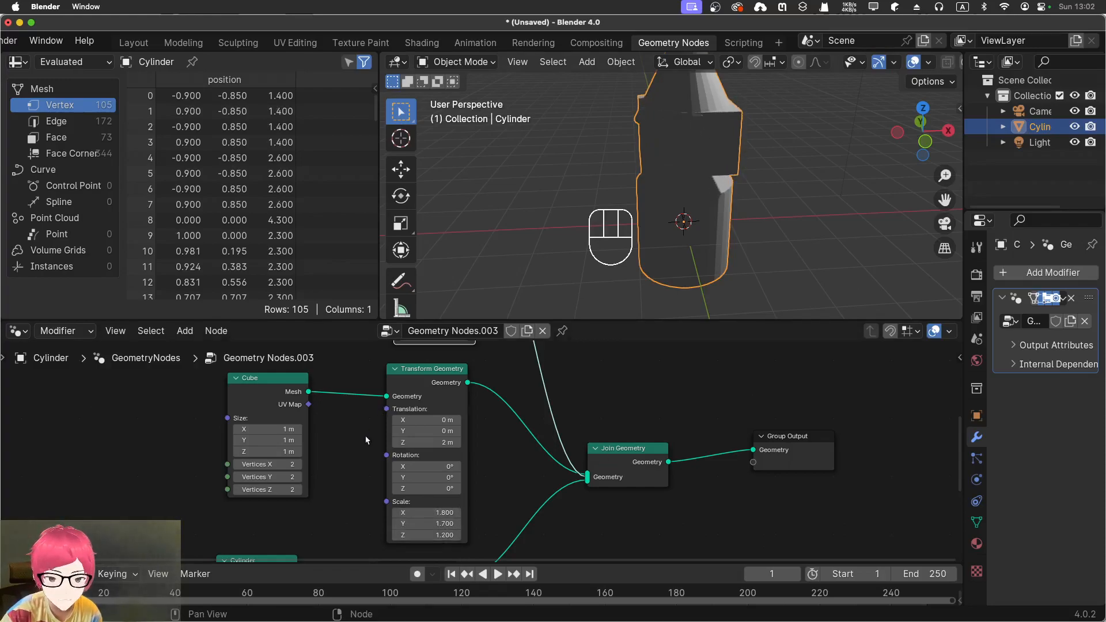
- In the Cylinder's Transform Geometry node, set scale X to 2 and Z to 1.8, with translation Y 0 m and Z -0.1 m
middle_click_drag(346, 451, 378, 365)
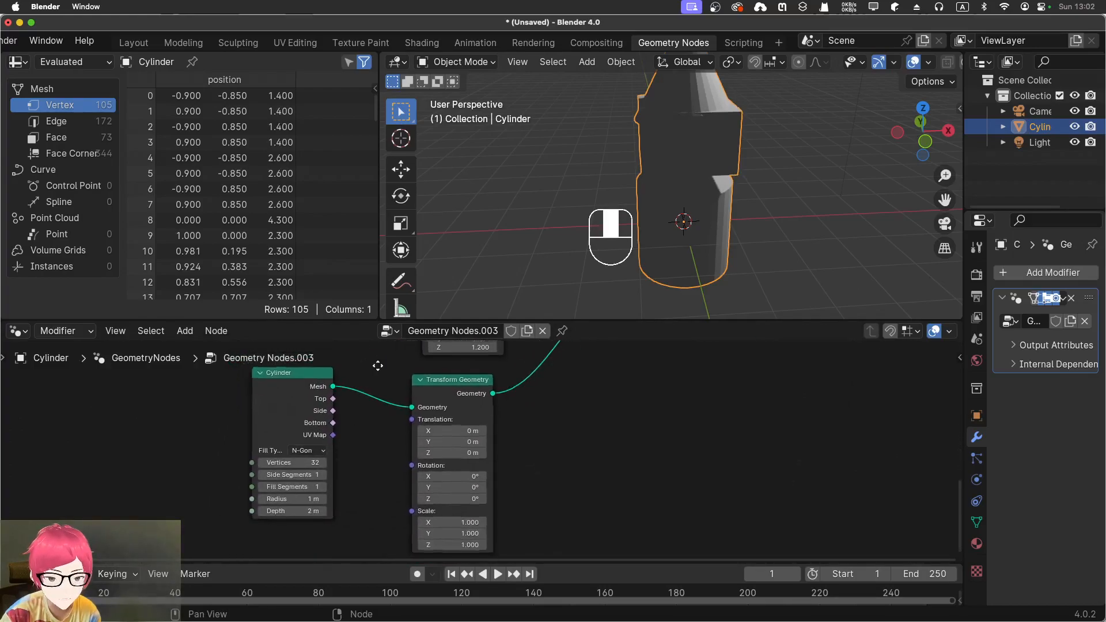
middle_click_drag(375, 486, 377, 443)
left_click_drag(453, 479, 466, 480)
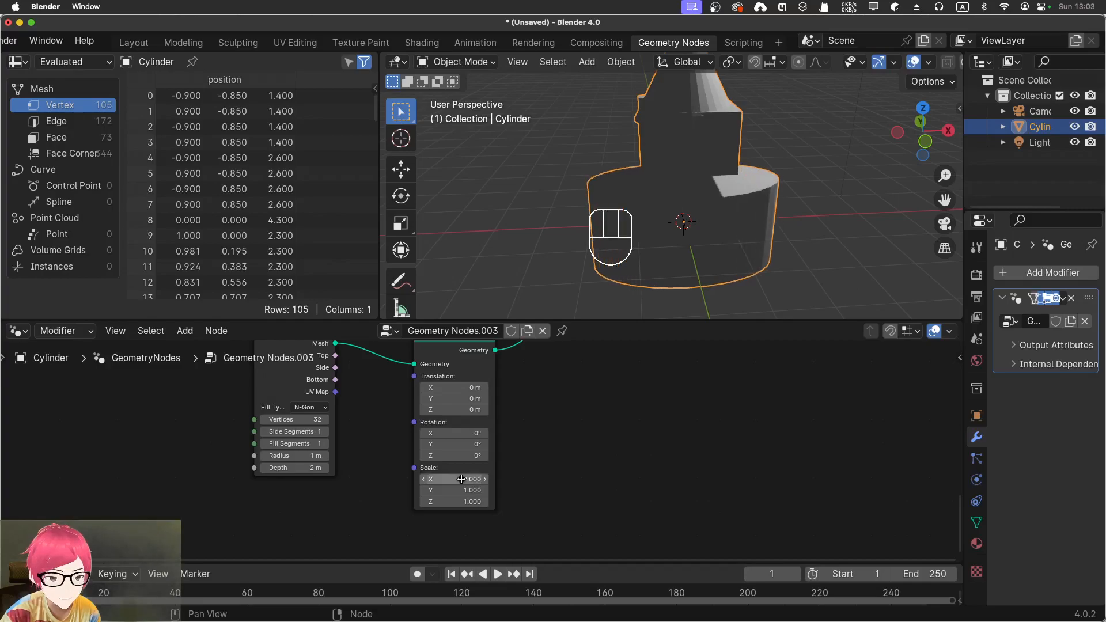
left_click_drag(461, 384, 459, 410)
left_click(461, 398)
type("0")
key("Return")
left_click_drag(460, 501, 464, 499)
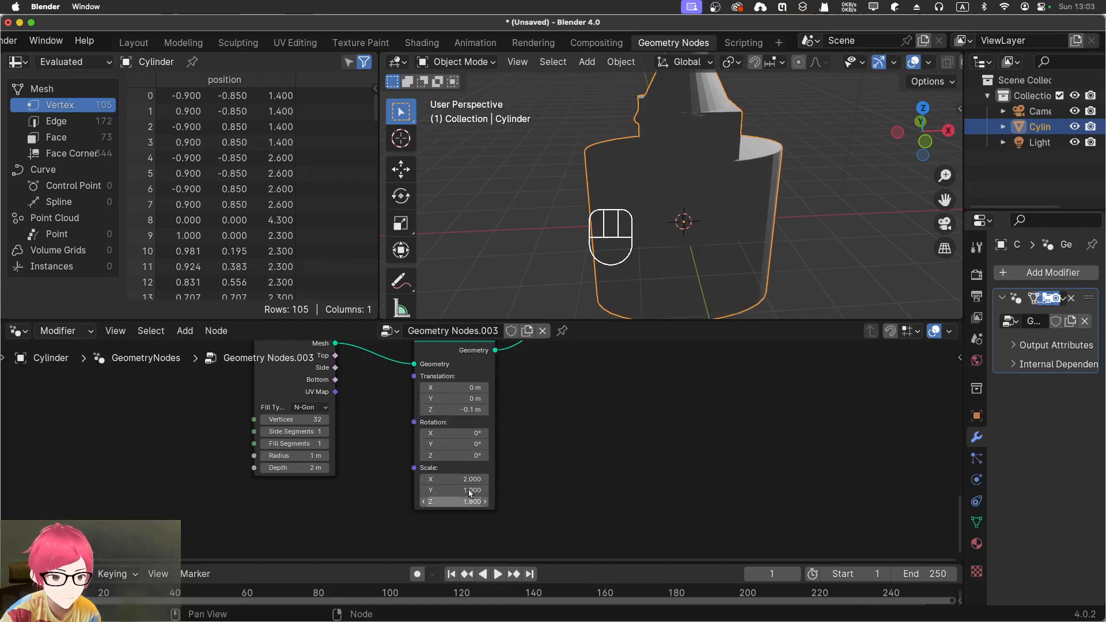
- Switch the viewport to wireframe shading and examine how the cone, cube and cylinder overlap and how their nodes are joined
left_click(525, 226)
middle_click_drag(527, 223, 541, 190)
key("z")
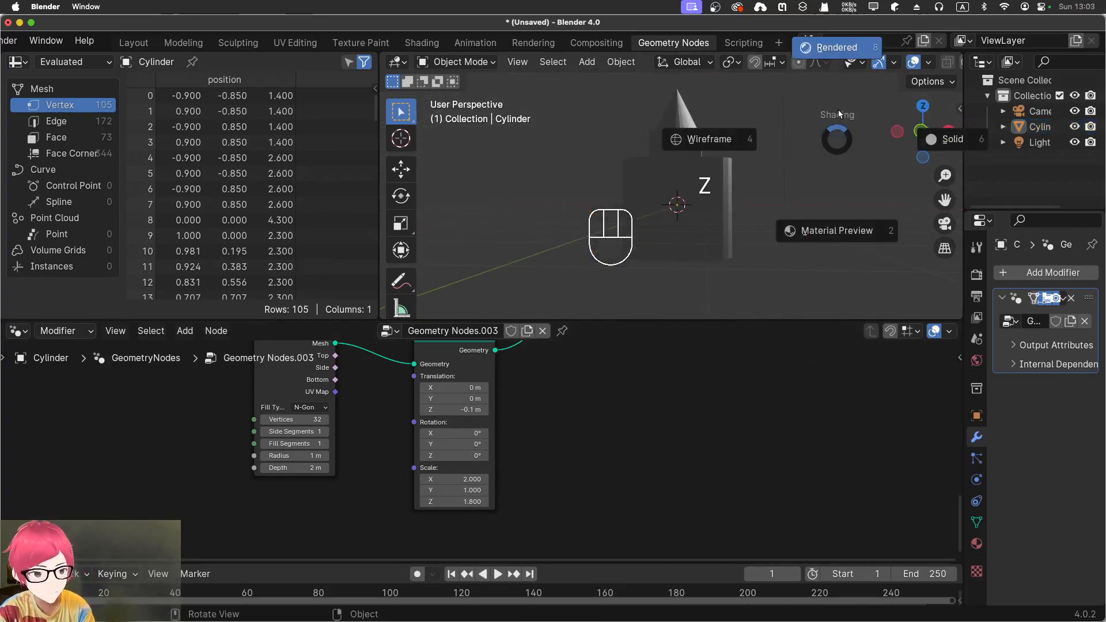
left_click(749, 136)
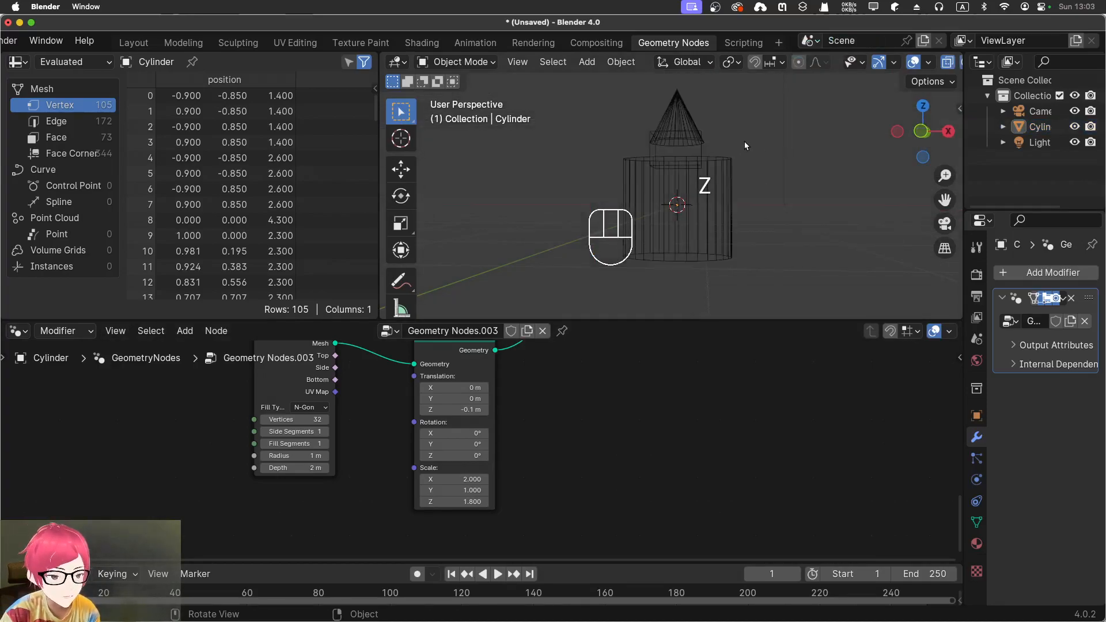
middle_click_drag(743, 144, 766, 170, "shift")
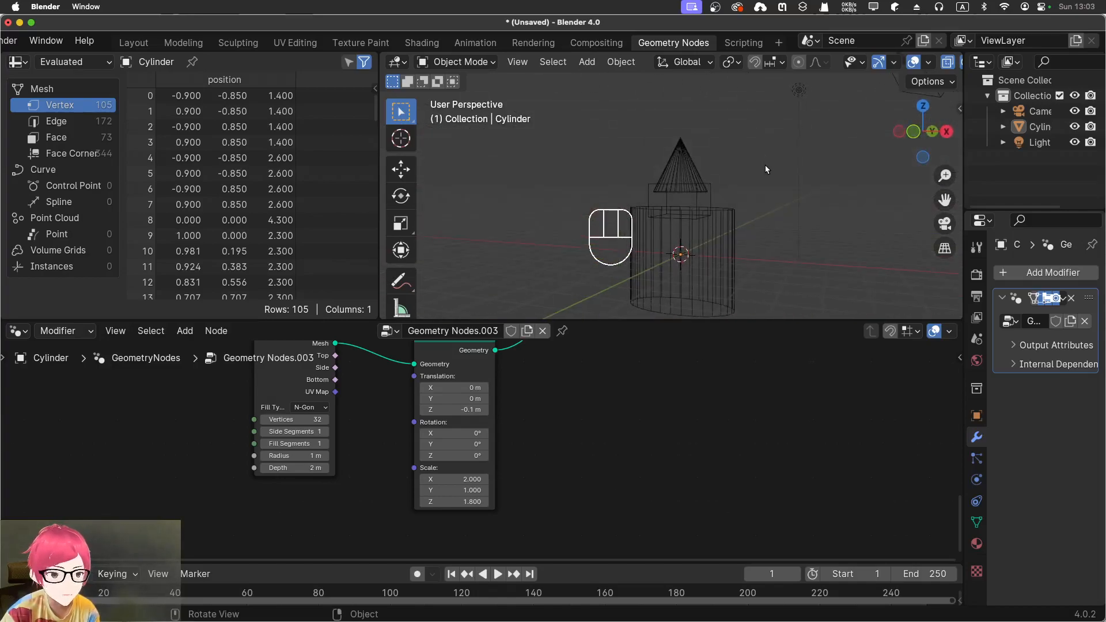
middle_click_drag(644, 388, 712, 468)
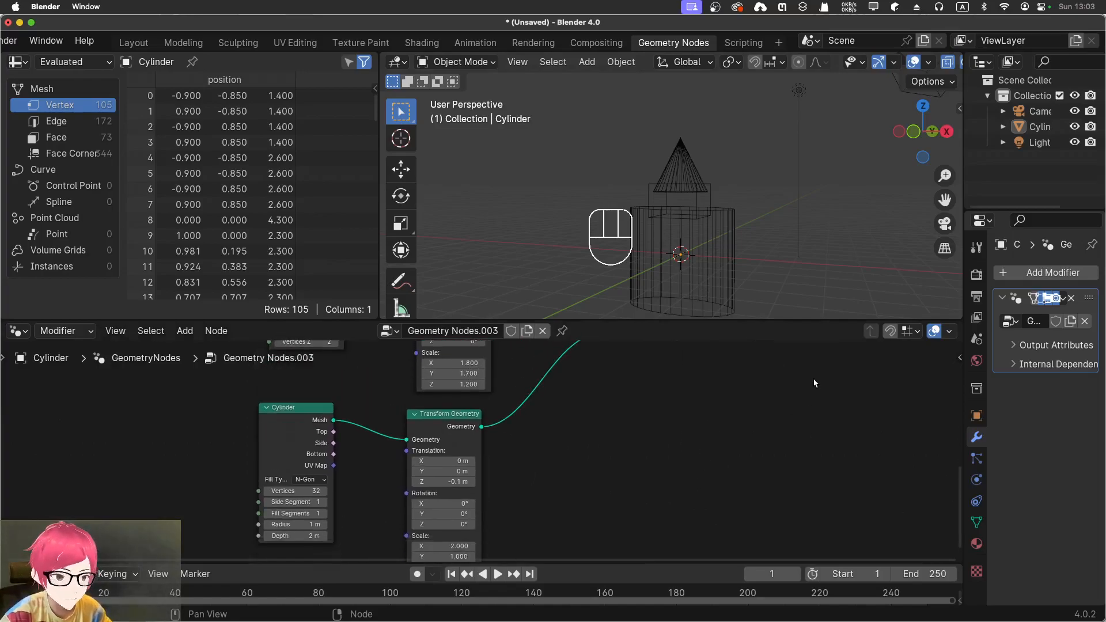
middle_click_drag(813, 379, 782, 491)
middle_click_drag(814, 377, 779, 433)
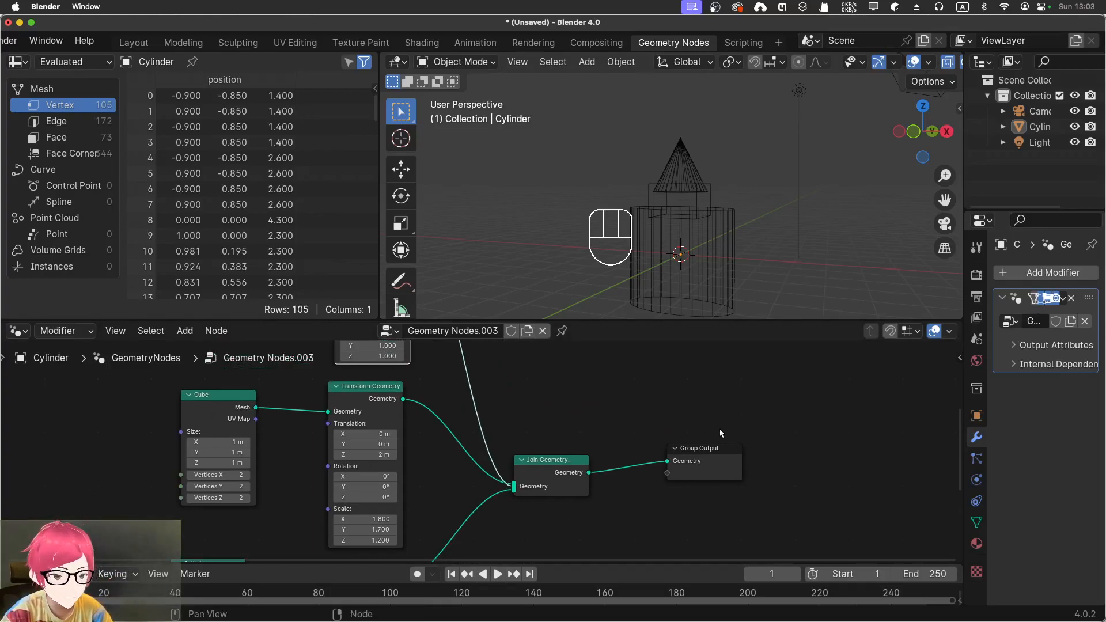
middle_click_drag(721, 433, 648, 494)
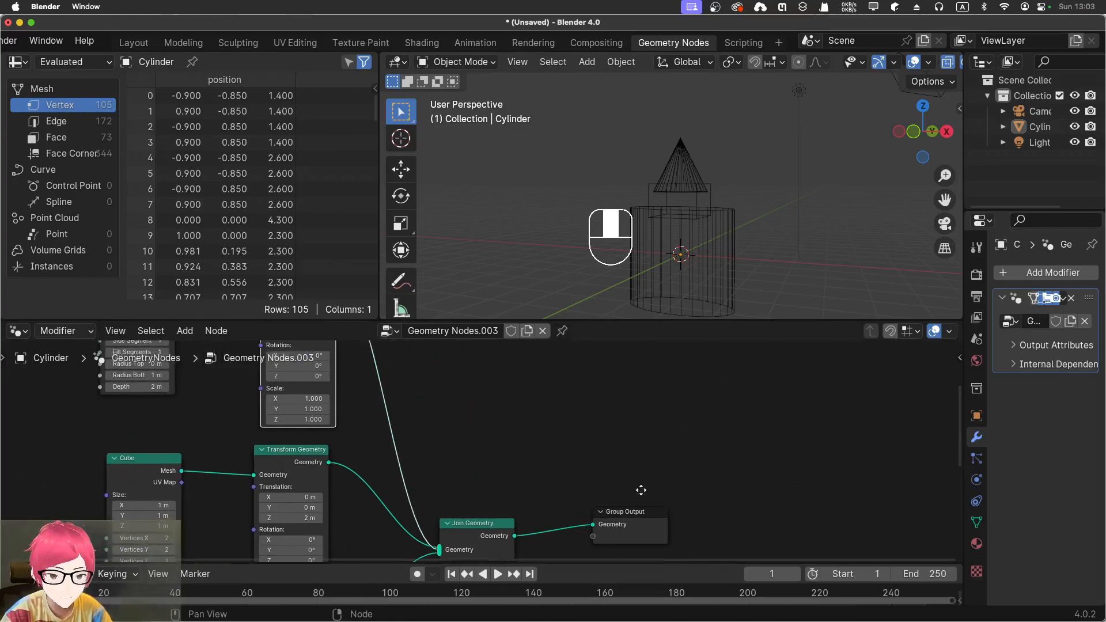
- Select the joined object and switch the viewport to Material Preview shading
left_click(681, 244)
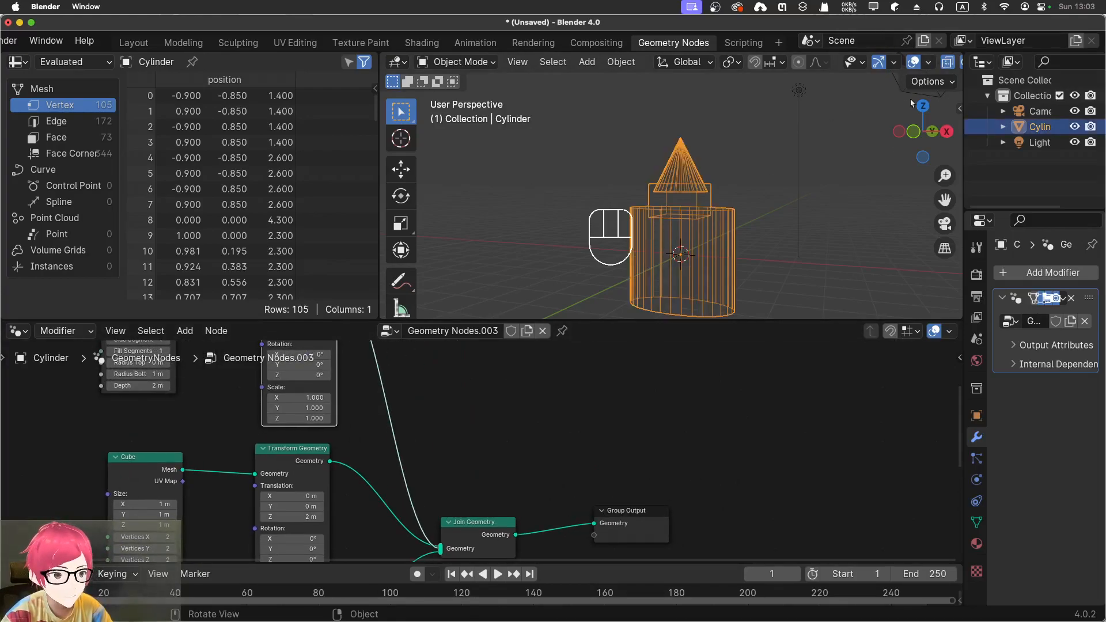
key("z")
left_click(801, 191)
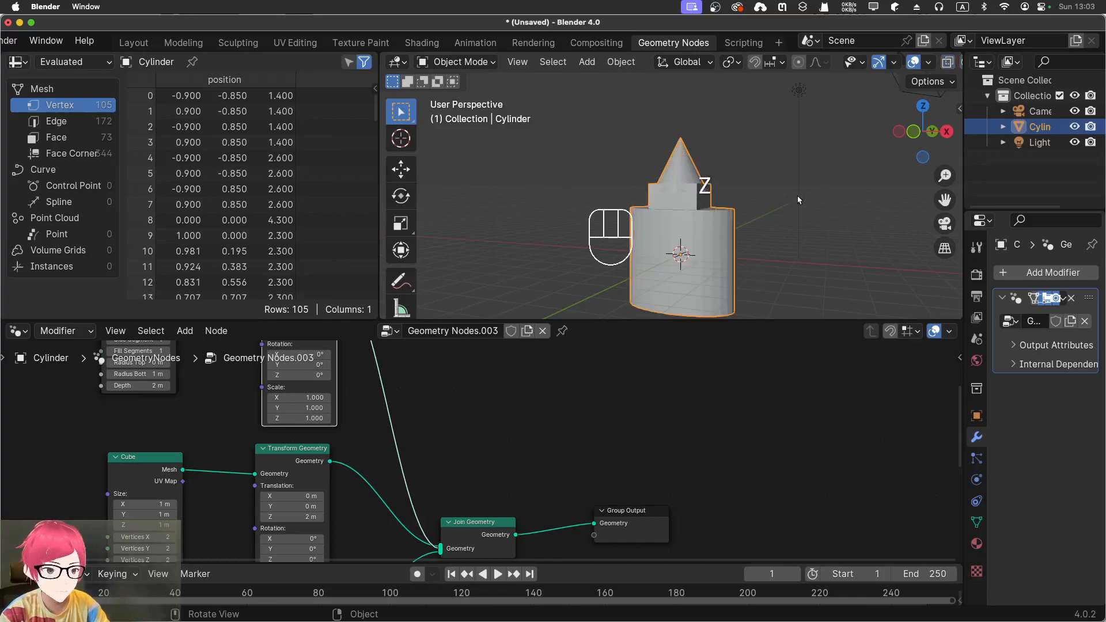
left_click(773, 226)
left_click(697, 255)
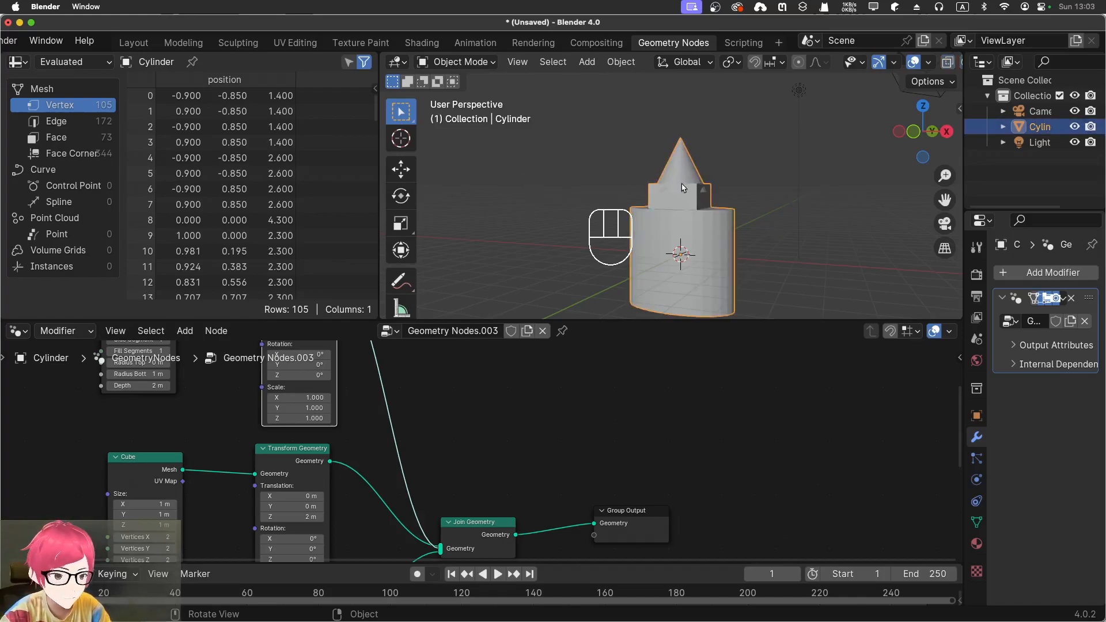
- Enter Edit Mode to compare the original editable mesh with the generated geometry, and return to Object Mode
middle_click_drag(543, 167, 544, 197)
key("Tab")
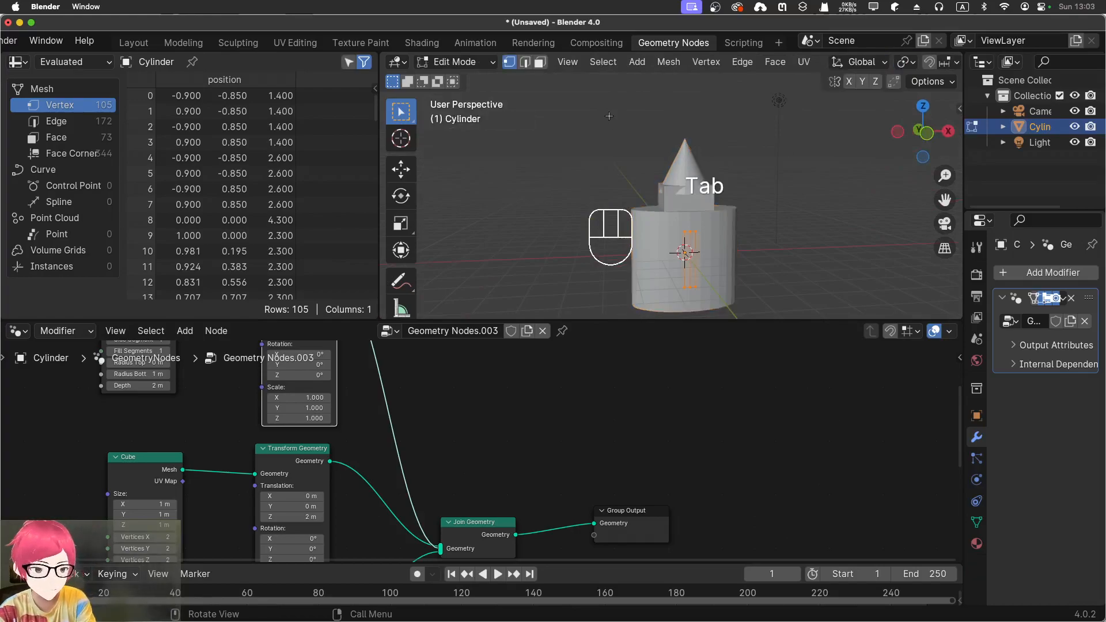
scroll(680, 224, "up", 4)
scroll(679, 233, "down", 3)
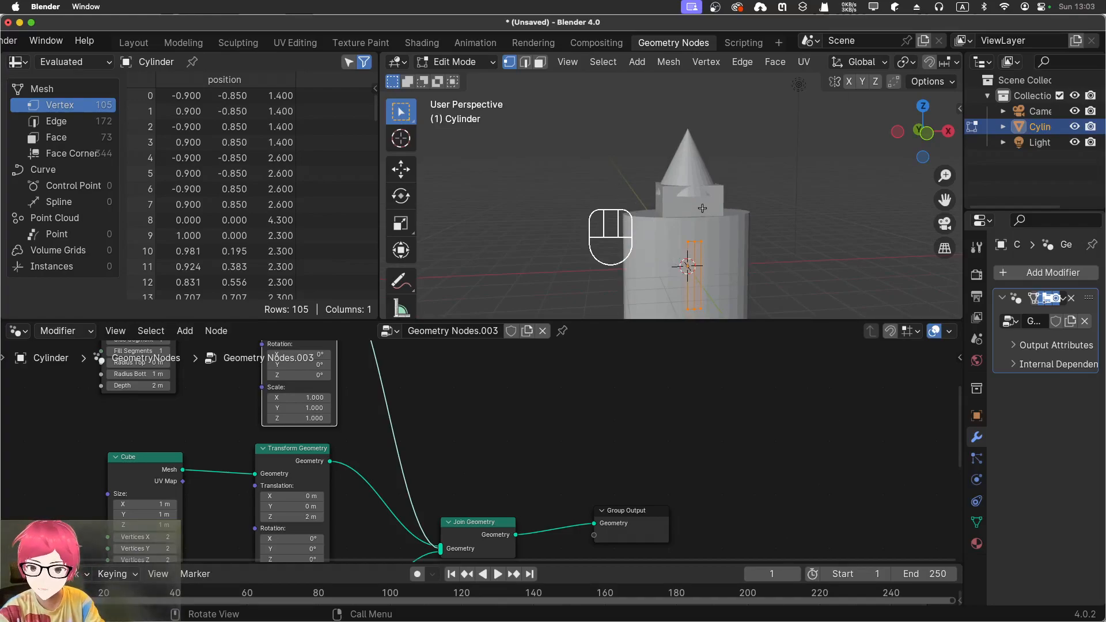
key("Tab")
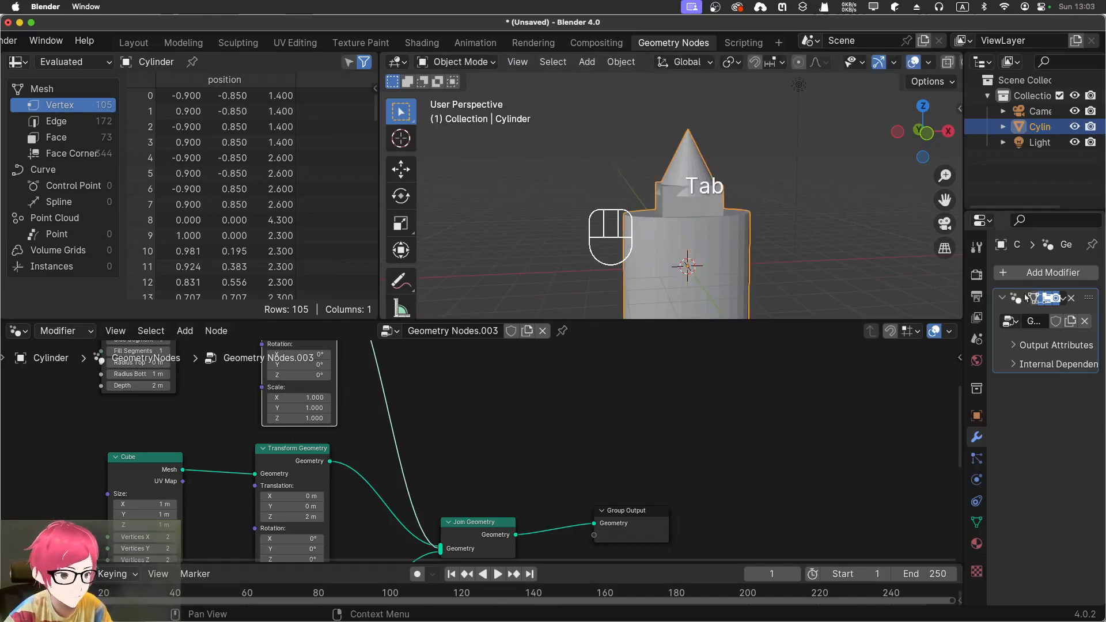
- Apply the Geometry Nodes modifier to the Cylinder object and reselect the object
left_click(1059, 298)
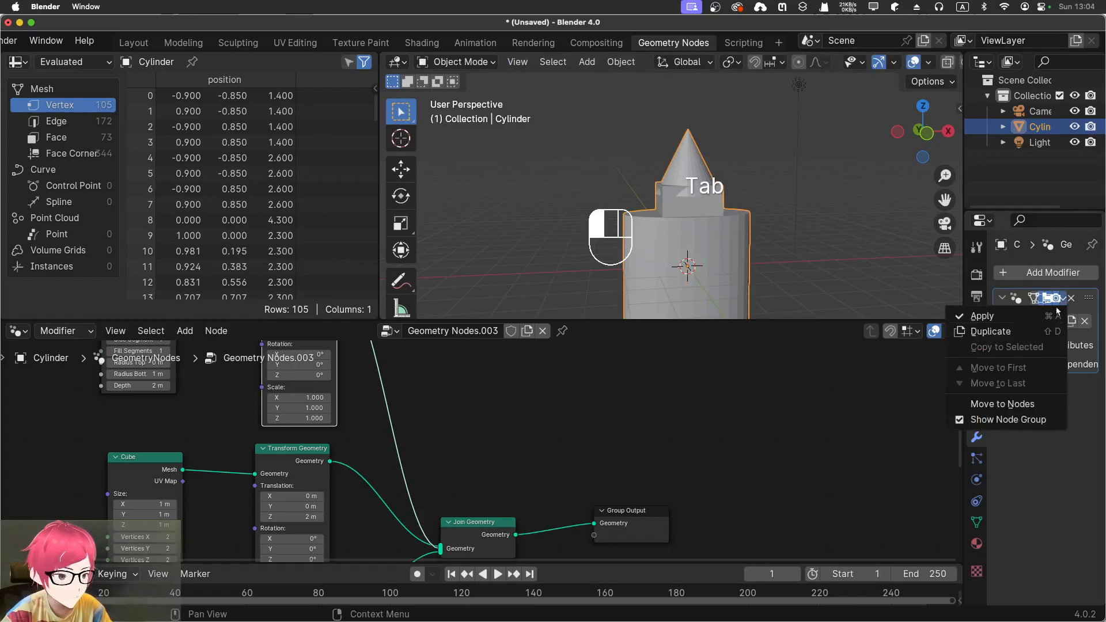
left_click(1027, 321)
left_click(588, 248)
left_click(685, 278)
- Enter Edit Mode with wireframe shading and inspect the vertices of the applied cone, cube and cylinder mesh
key("Tab")
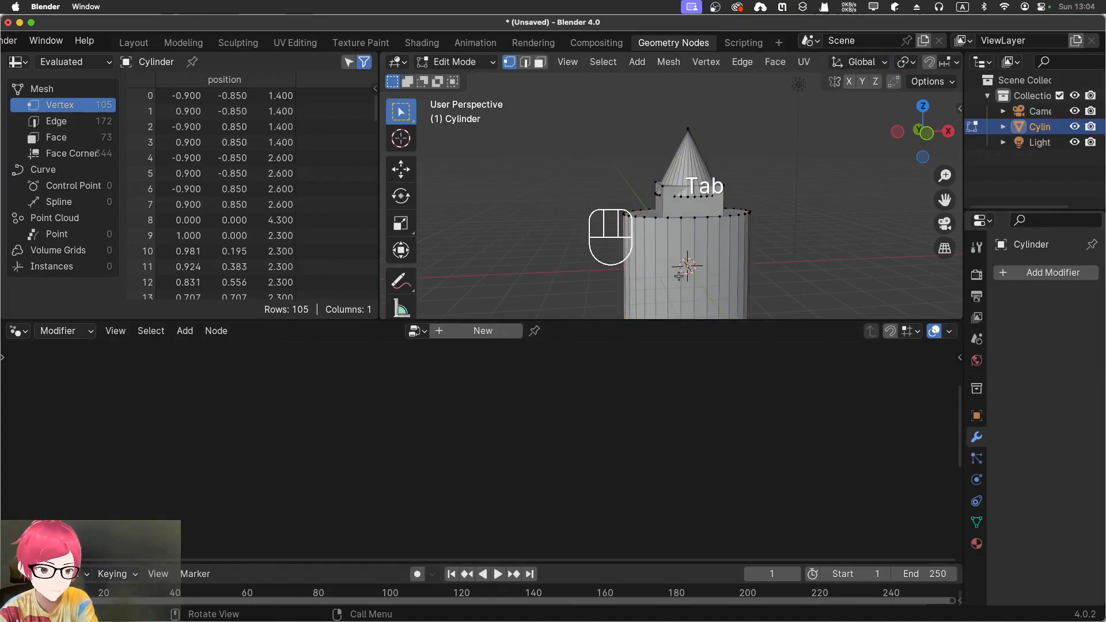
scroll(729, 229, "up", 3)
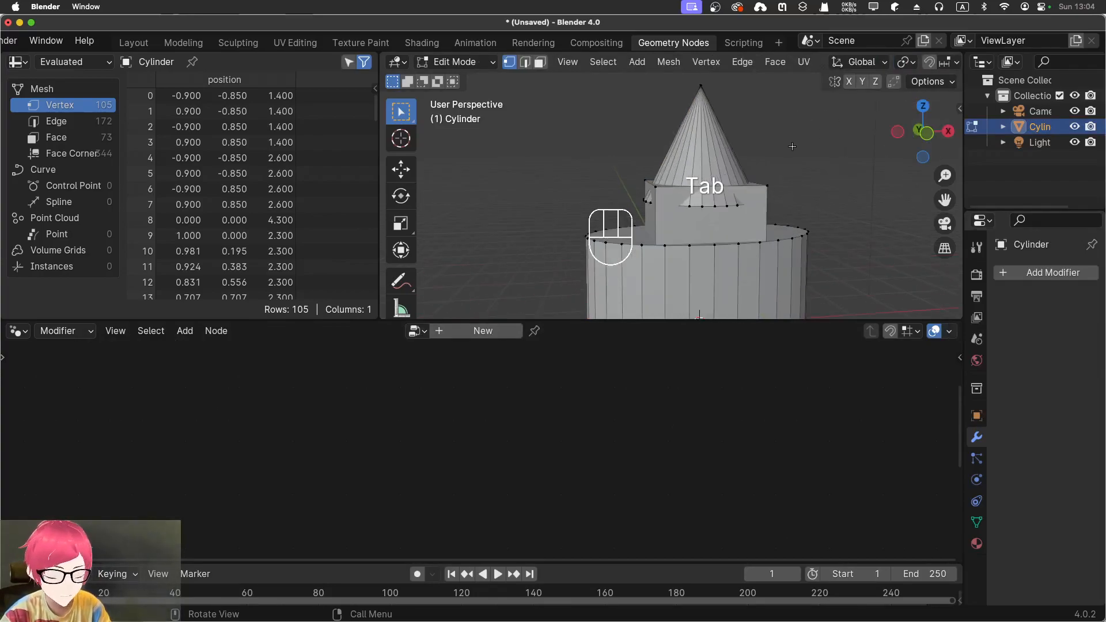
key("z")
left_click(717, 161)
middle_click_drag(672, 193, 564, 101, "shift")
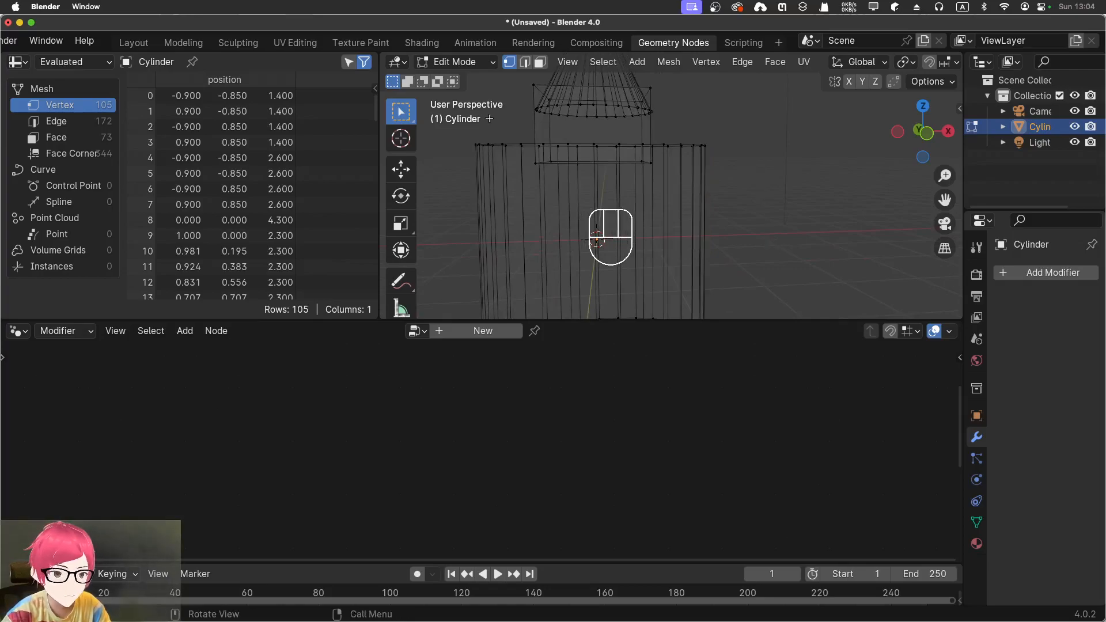
middle_click_drag(506, 135, 604, 126)
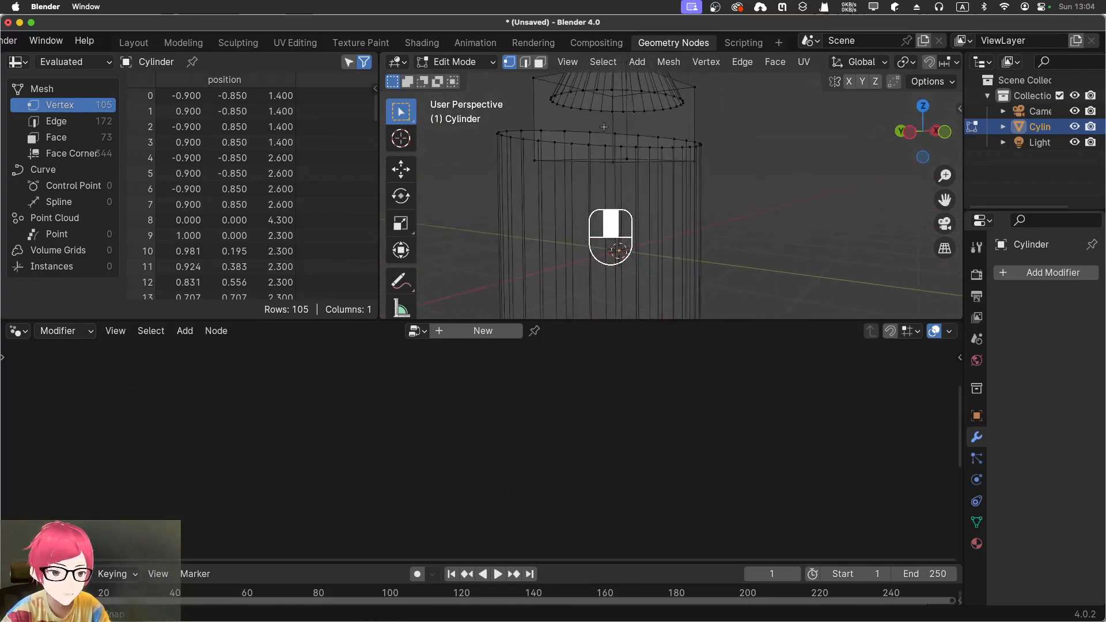